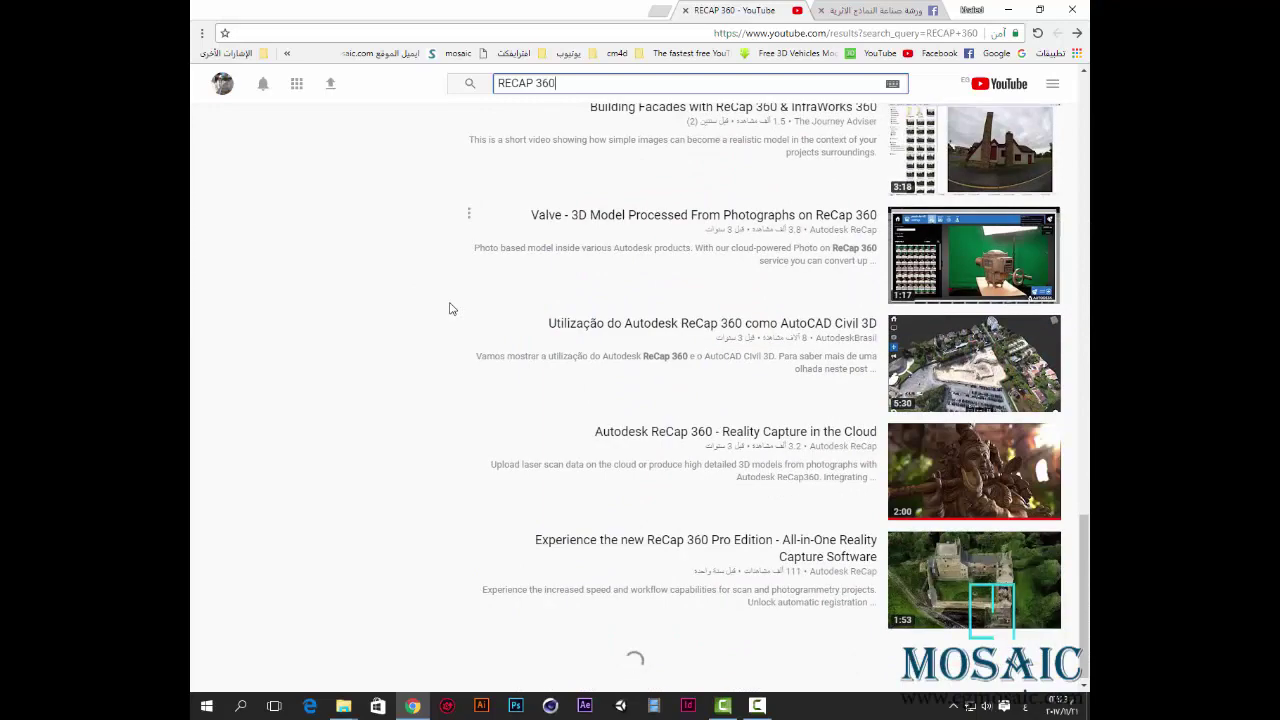
Browse the YouTube search results for RECAP 360 tutorial videos, and close the results page
scroll(450, 309, down, 1)
scroll(455, 309, down, 3)
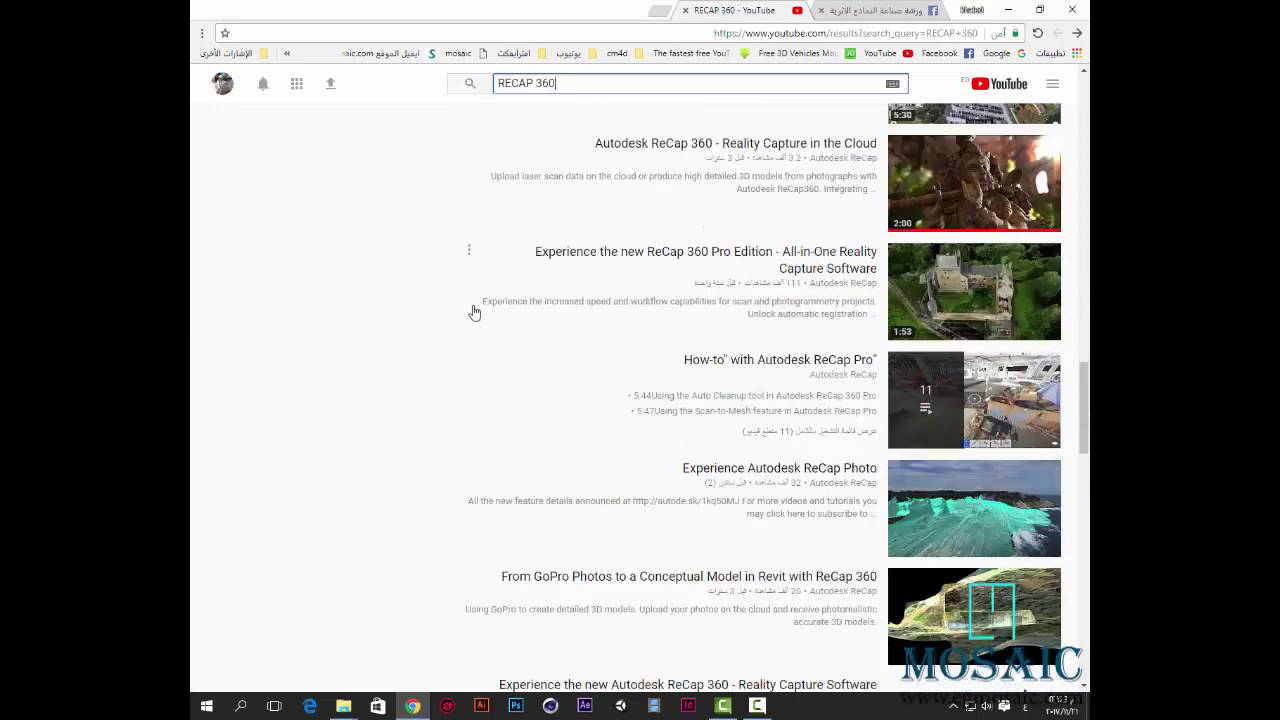
scroll(380, 312, down, 6)
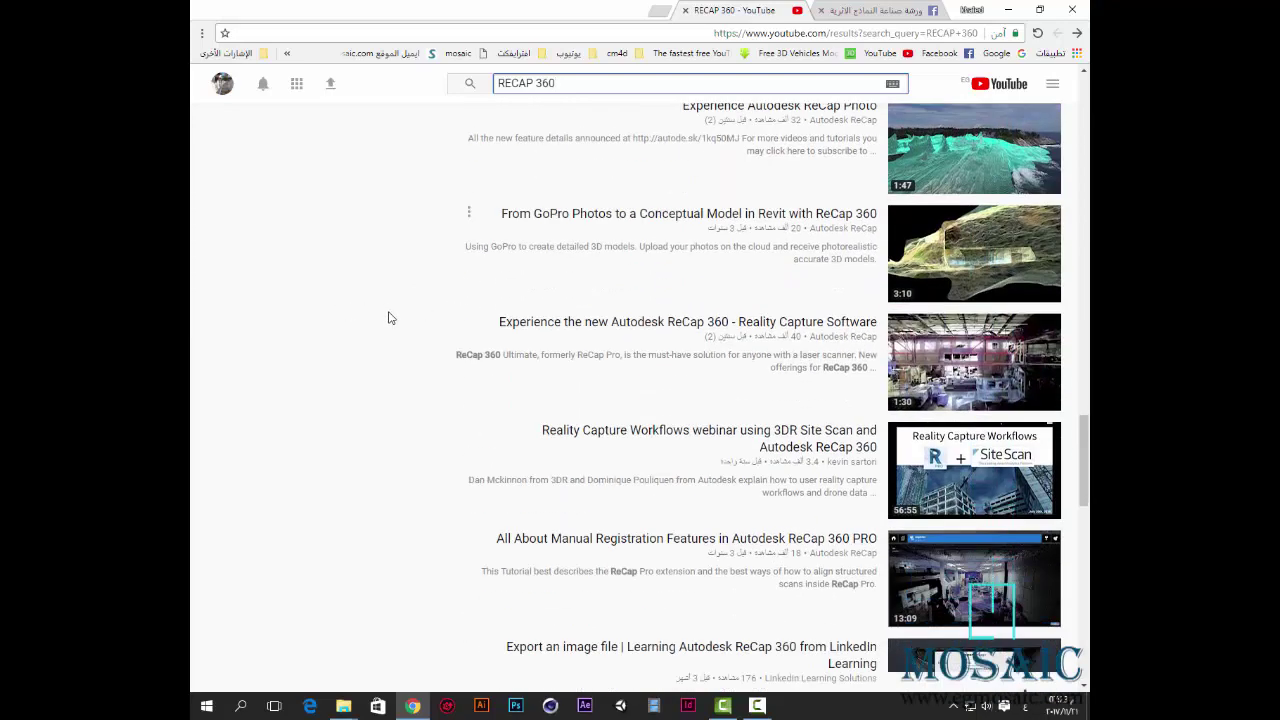
scroll(390, 318, down, 6)
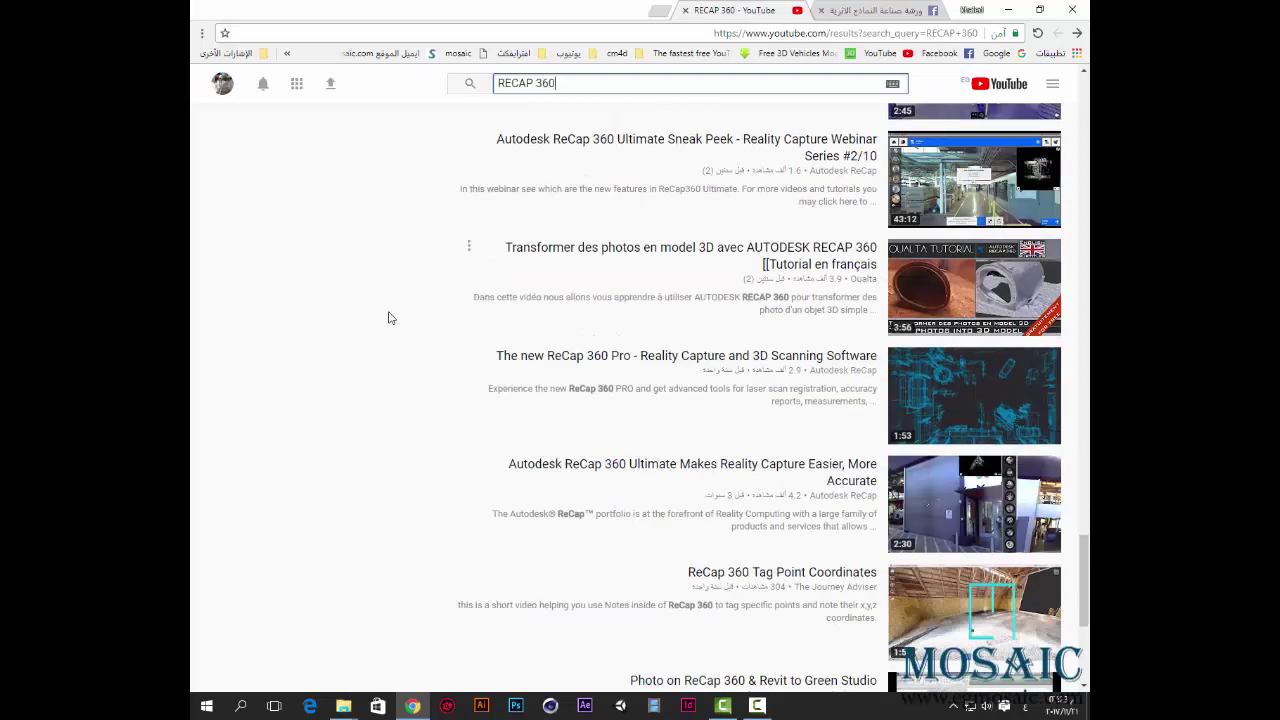
scroll(390, 318, down, 2)
scroll(390, 318, up, 10)
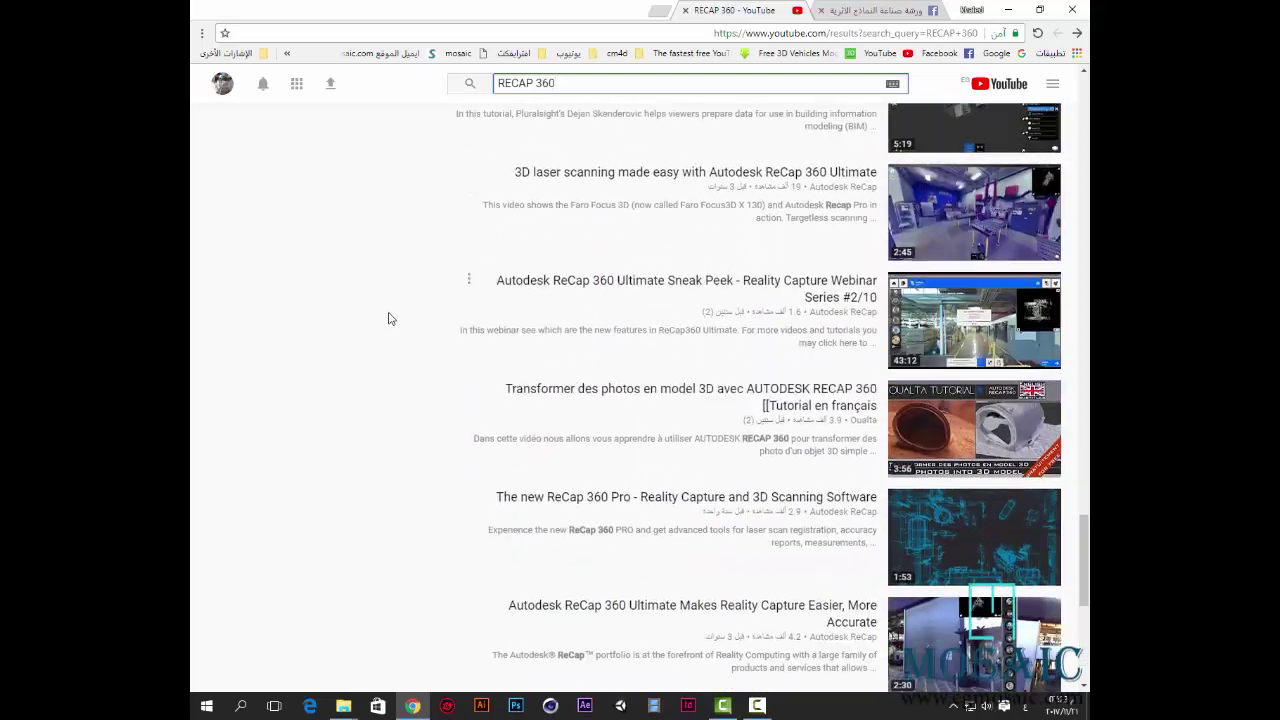
scroll(390, 318, up, 15)
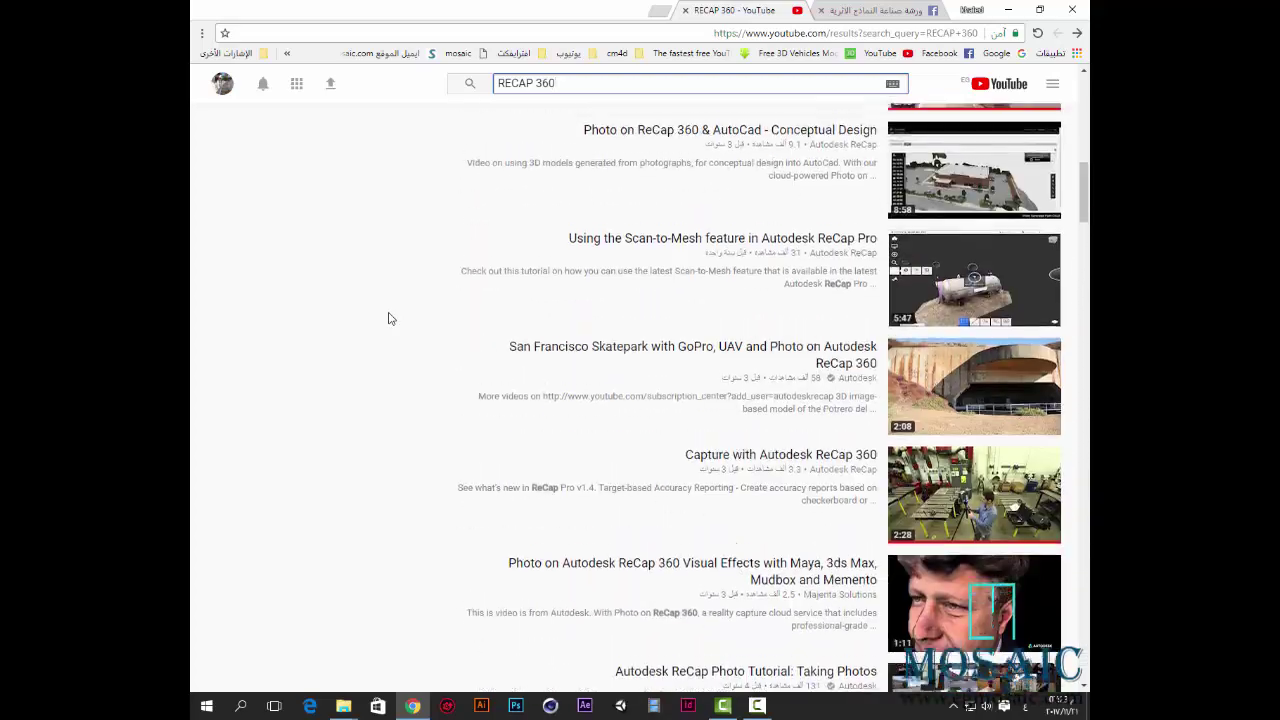
scroll(390, 318, up, 4)
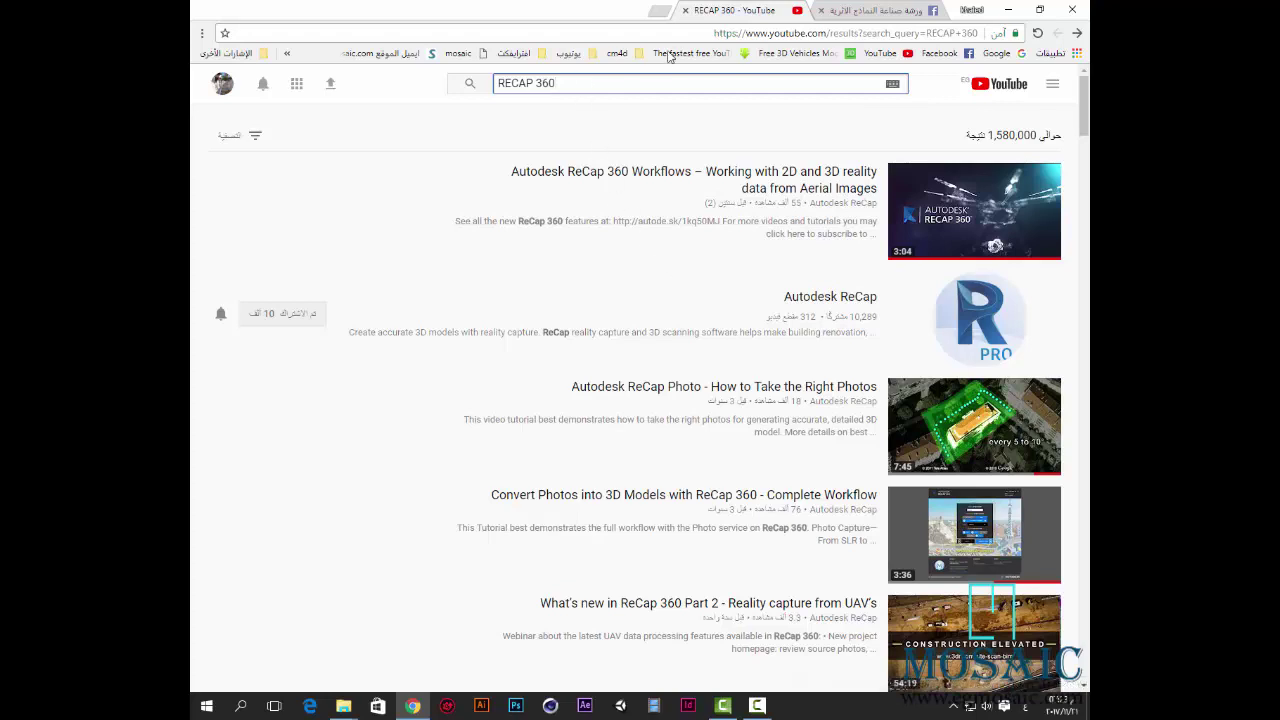
click(685, 10)
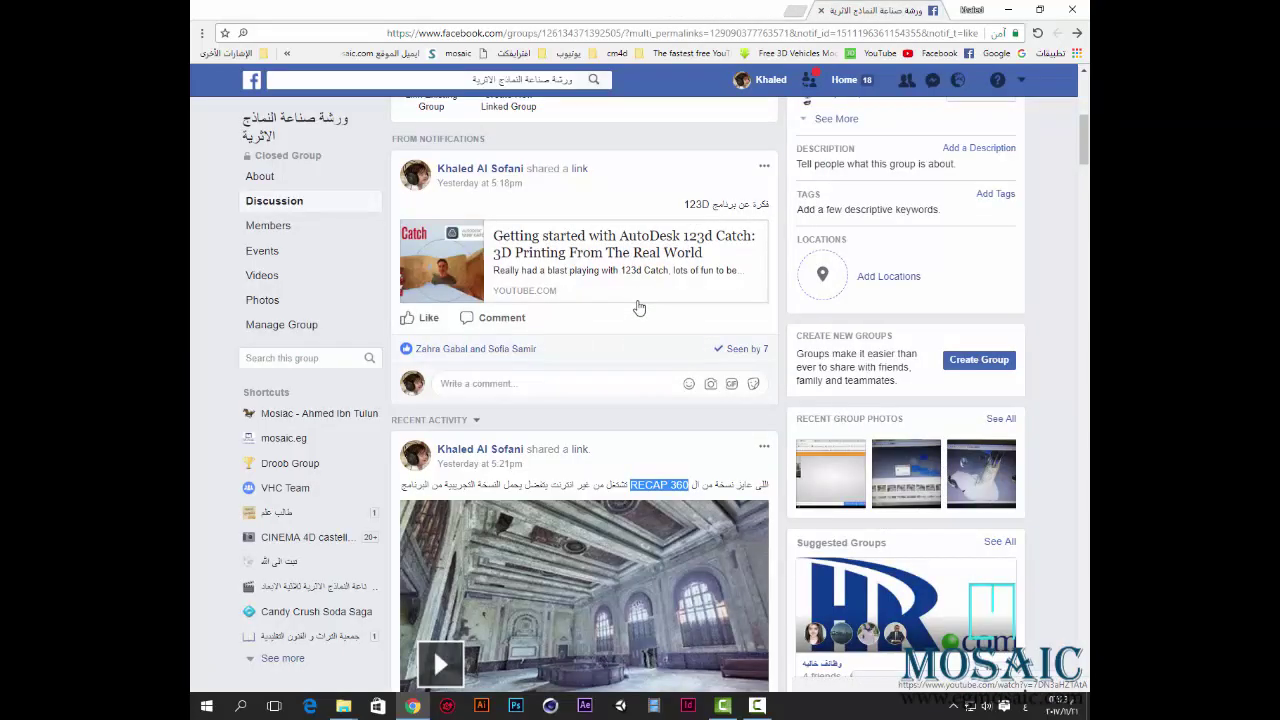
Switch to File Explorer, start the MAXON-Start.exe installer in US - English and proceed to its registration page
click(343, 706)
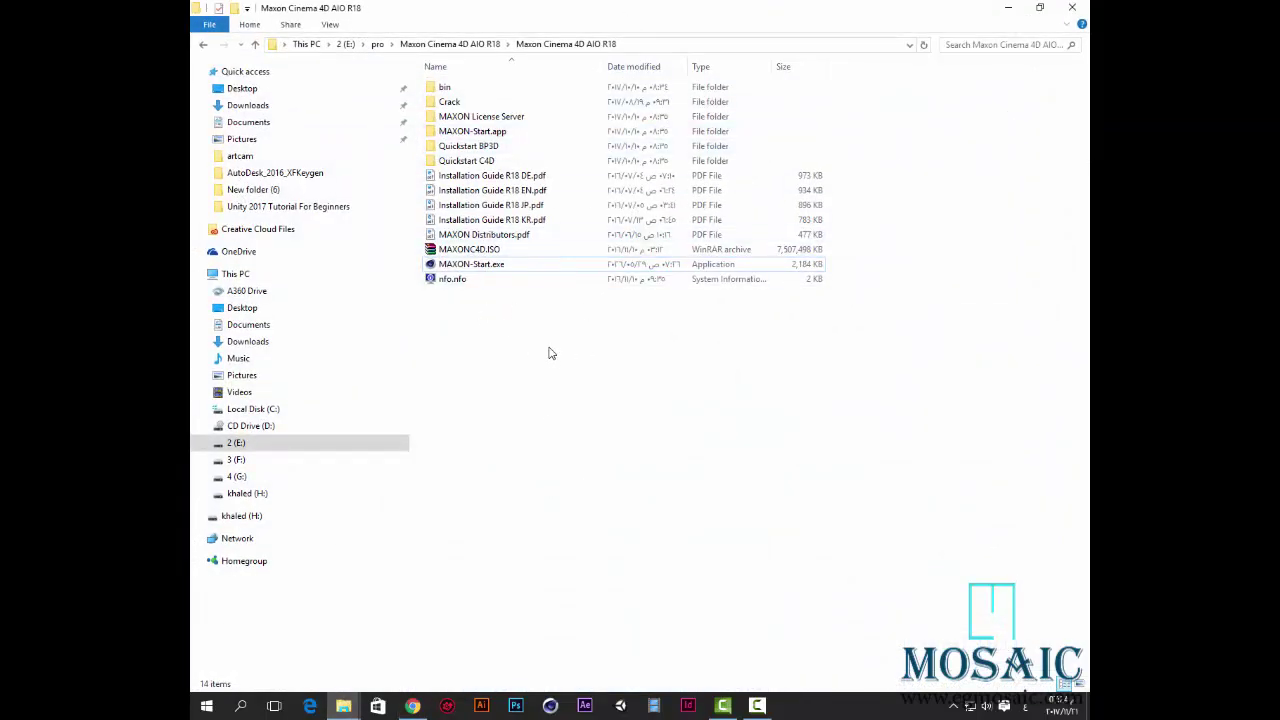
mouse_move(540, 365)
mouse_down()
mouse_move(631, 363)
mouse_move(698, 343)
mouse_move(540, 382)
mouse_up()
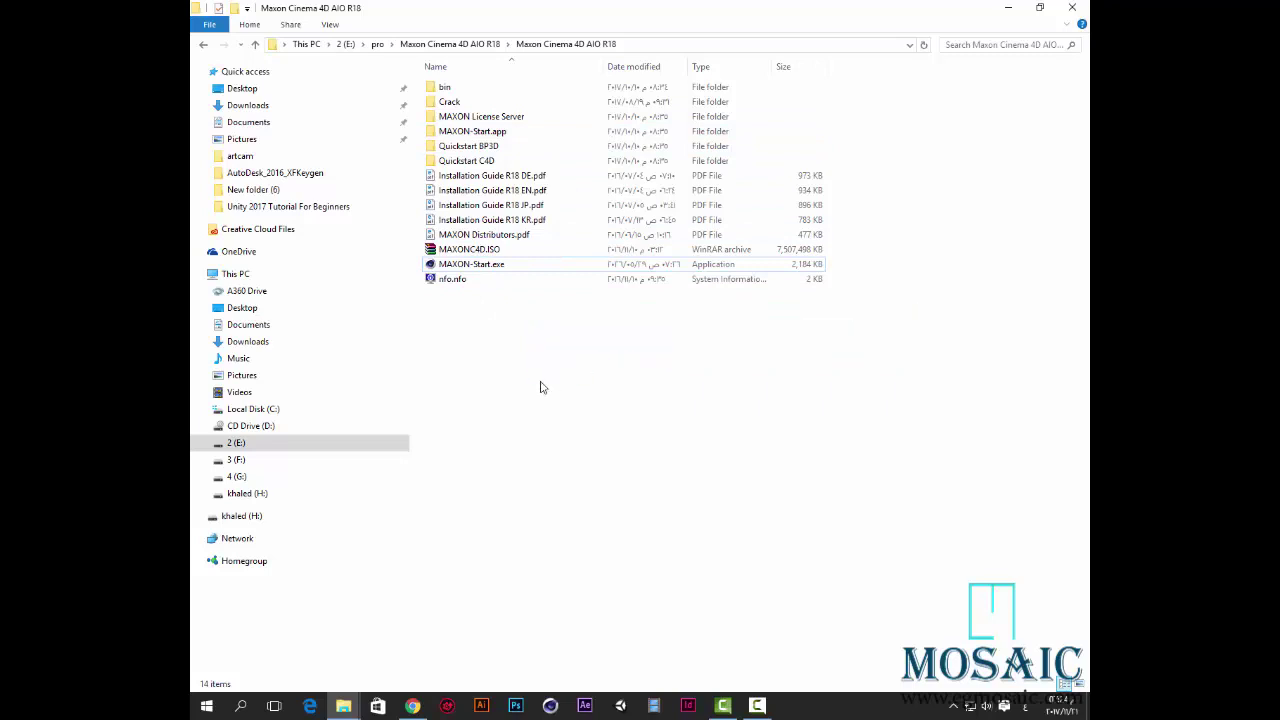
double_click(462, 264)
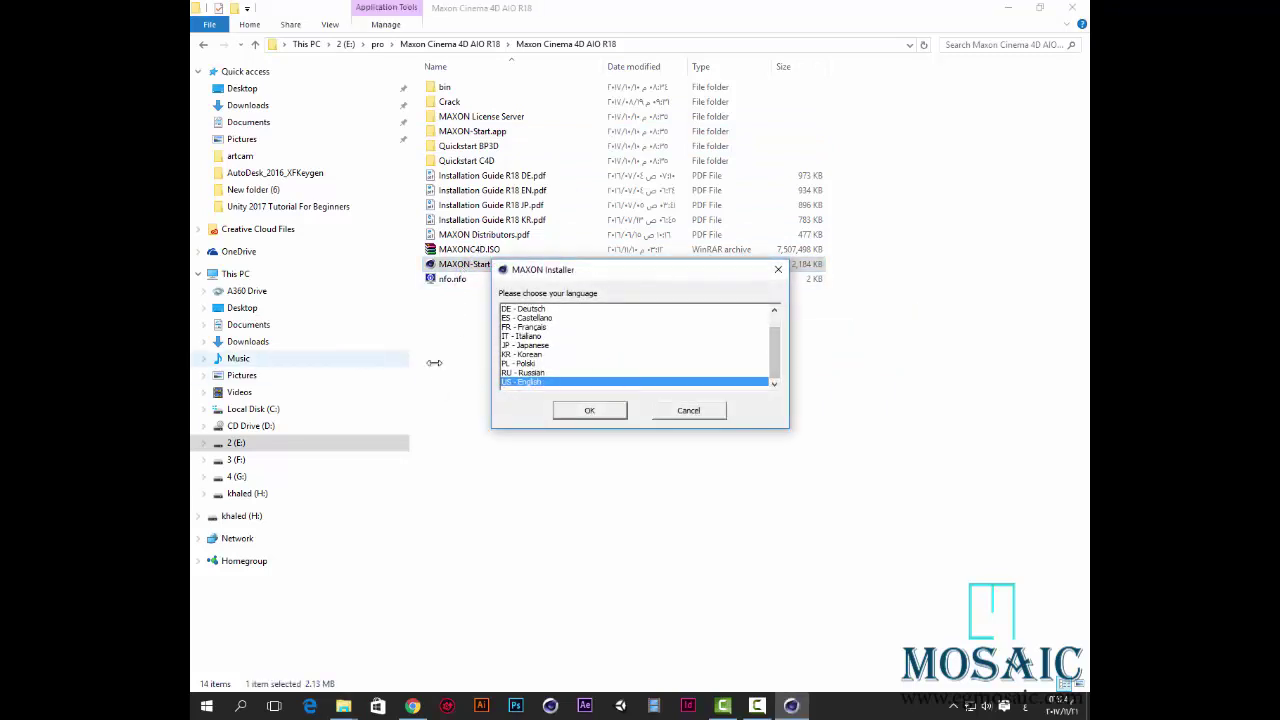
click(589, 411)
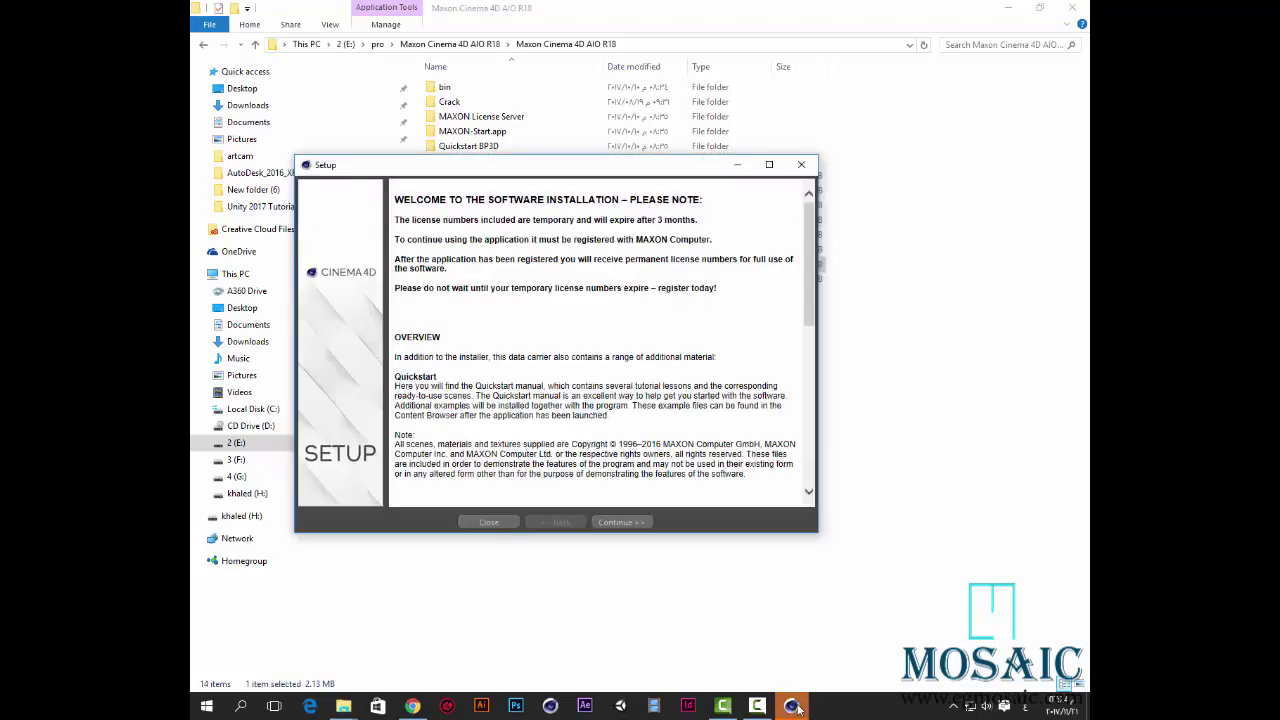
click(618, 522)
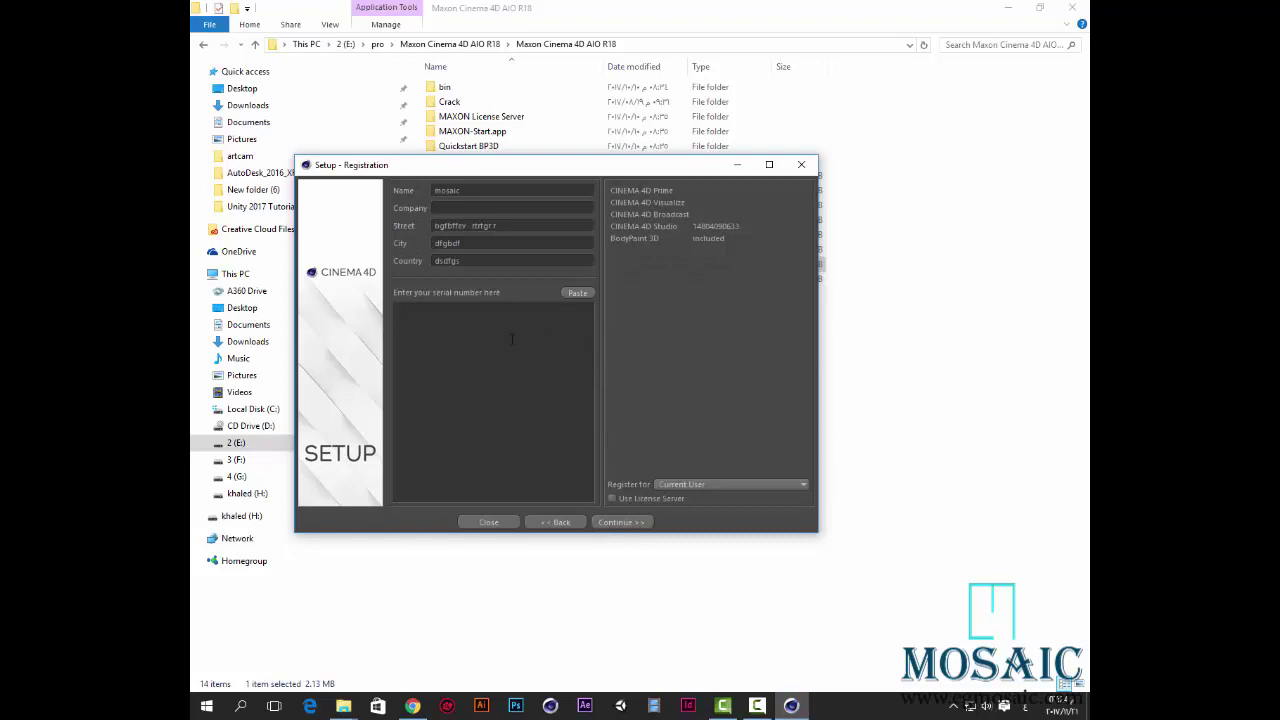
drag(573, 177, 723, 204)
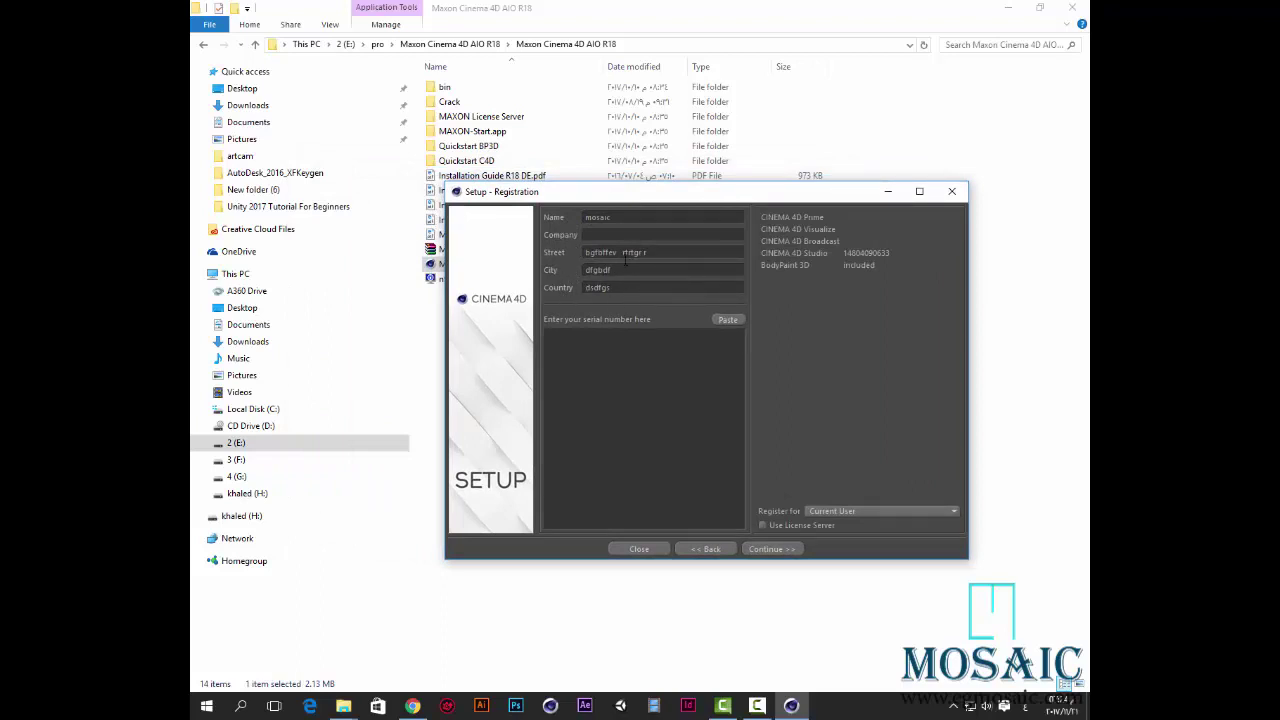
Read the installation notes in install.txt inside the Crack folder, and close the file
double_click(449, 102)
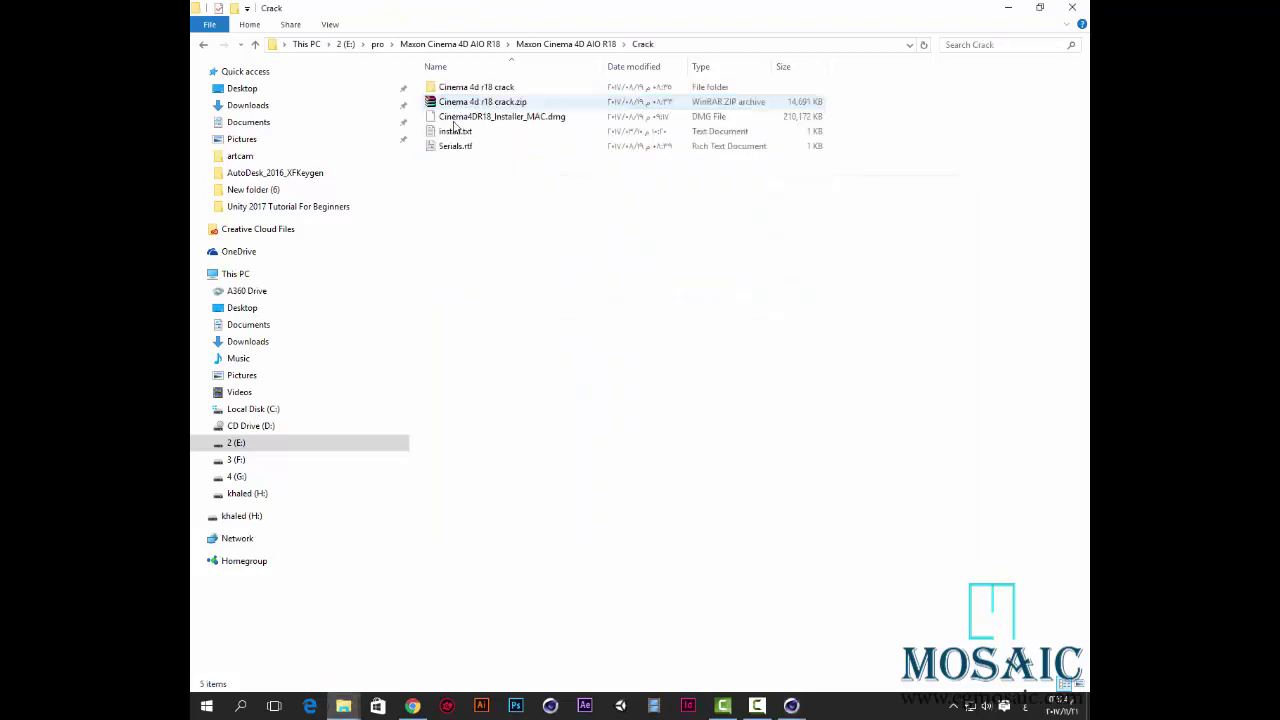
click(463, 136)
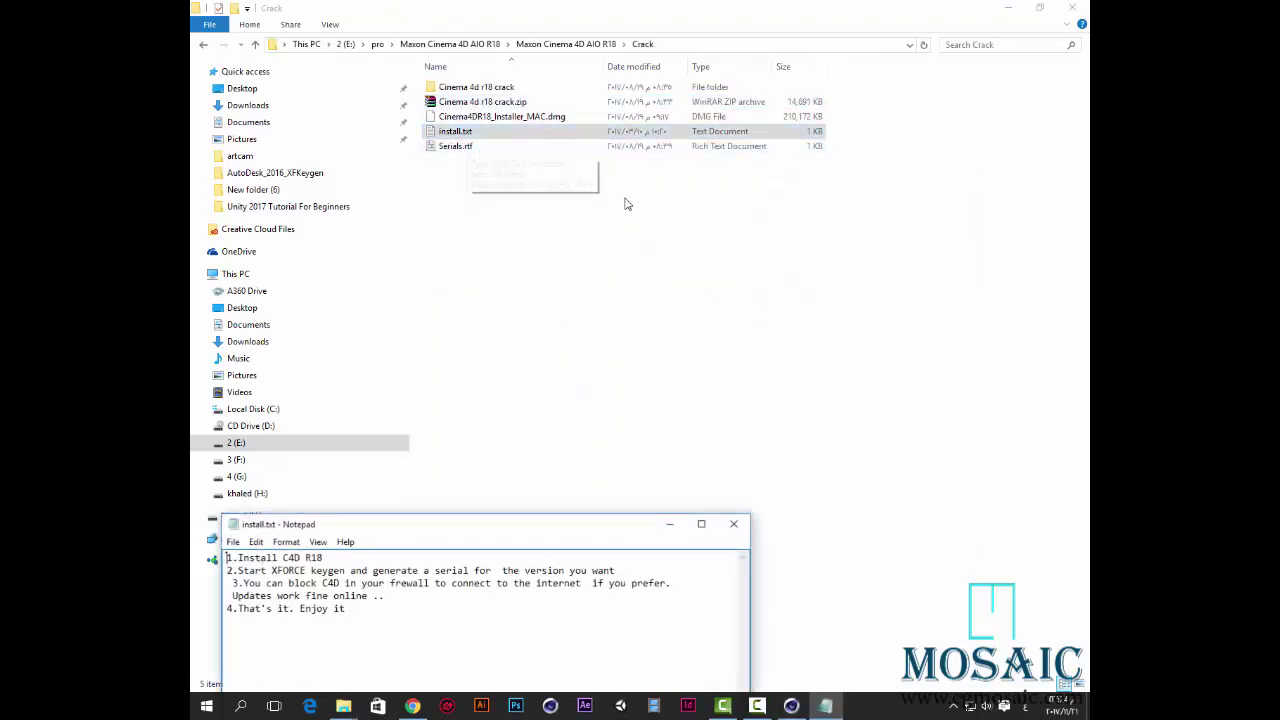
click(734, 523)
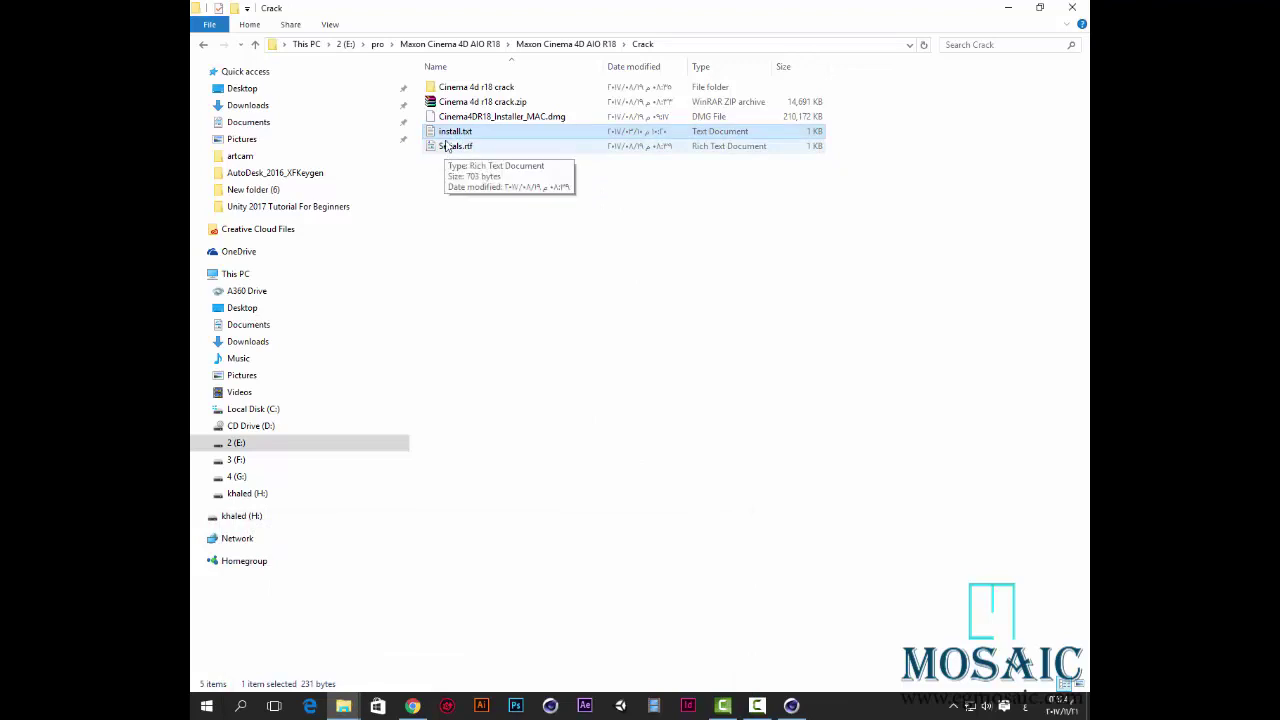
double_click(446, 136)
drag(623, 524, 654, 193)
click(732, 195)
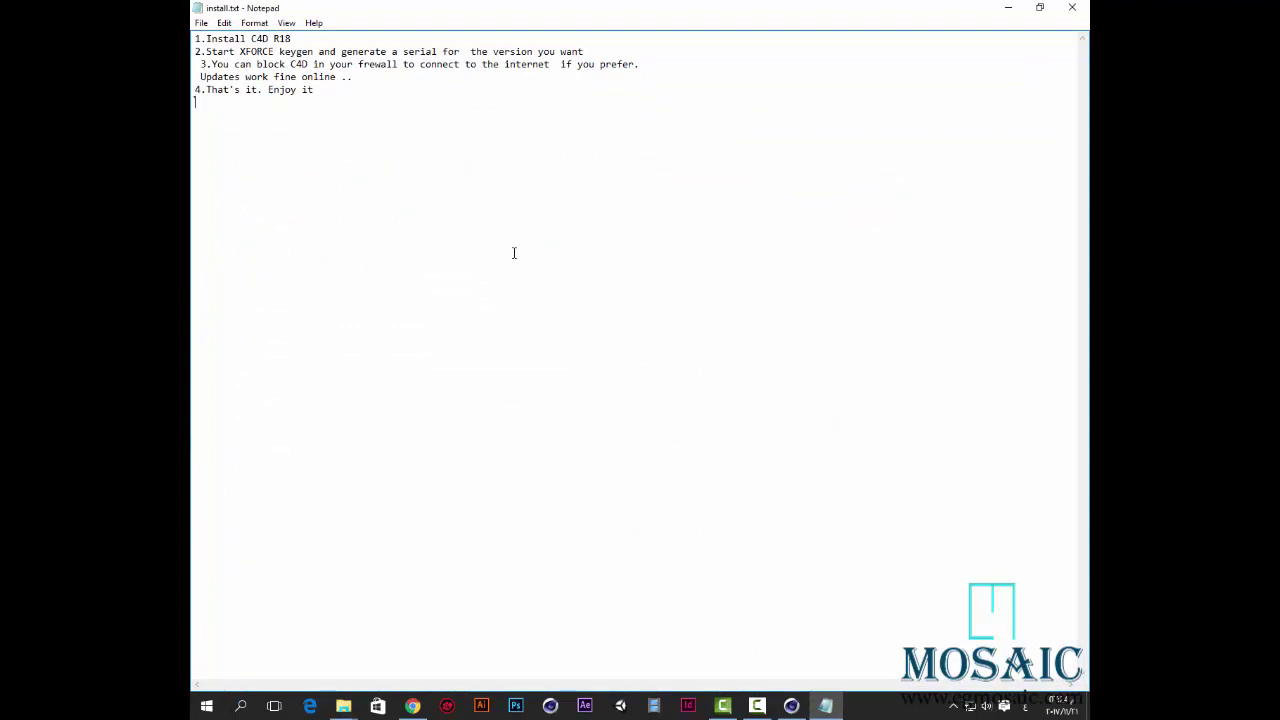
click(1072, 7)
Open Serials.rtf, review its Body Paint R18 and Cinema 4D Studio R18 sections, and select the first Cinema 4D Studio serial number
double_click(457, 148)
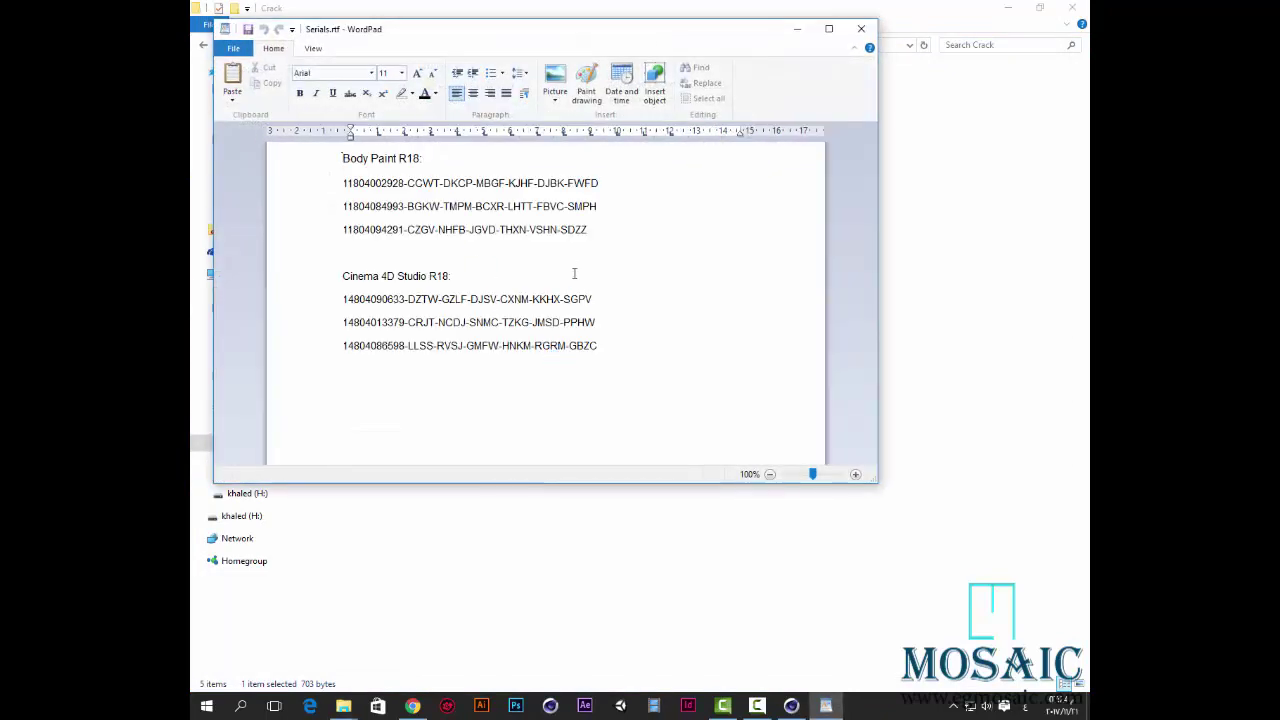
click(829, 35)
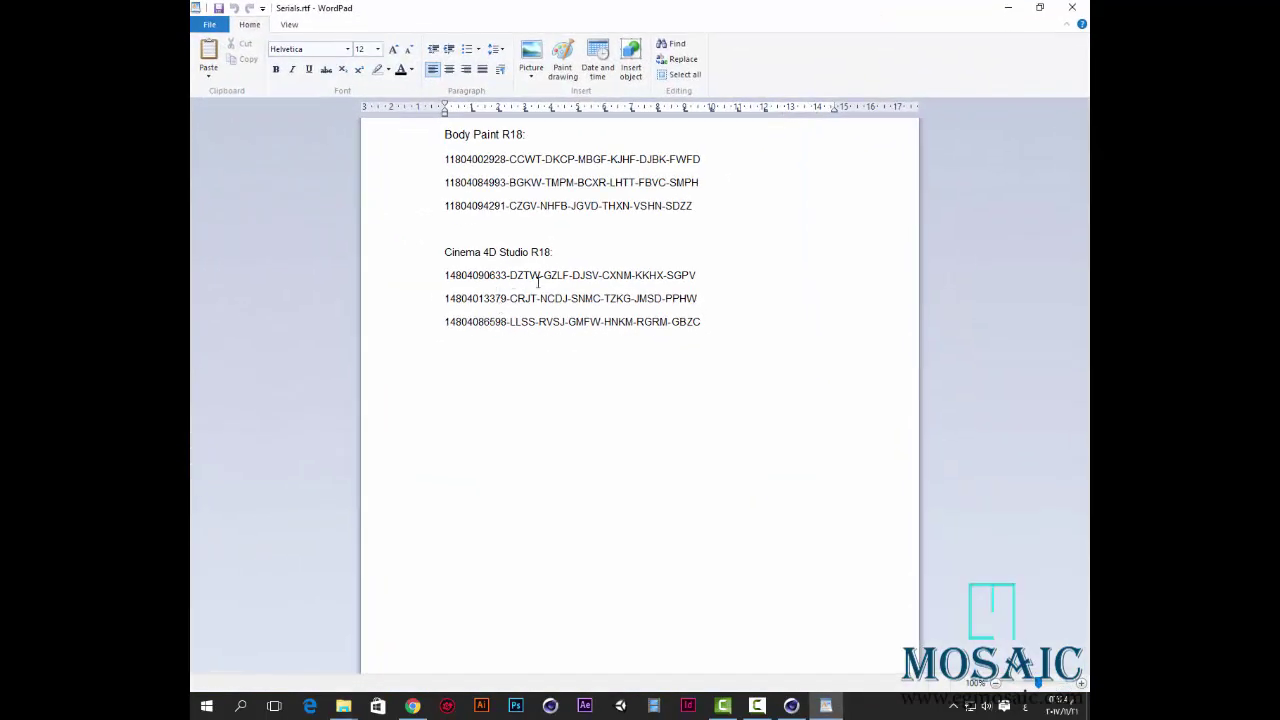
click(437, 140)
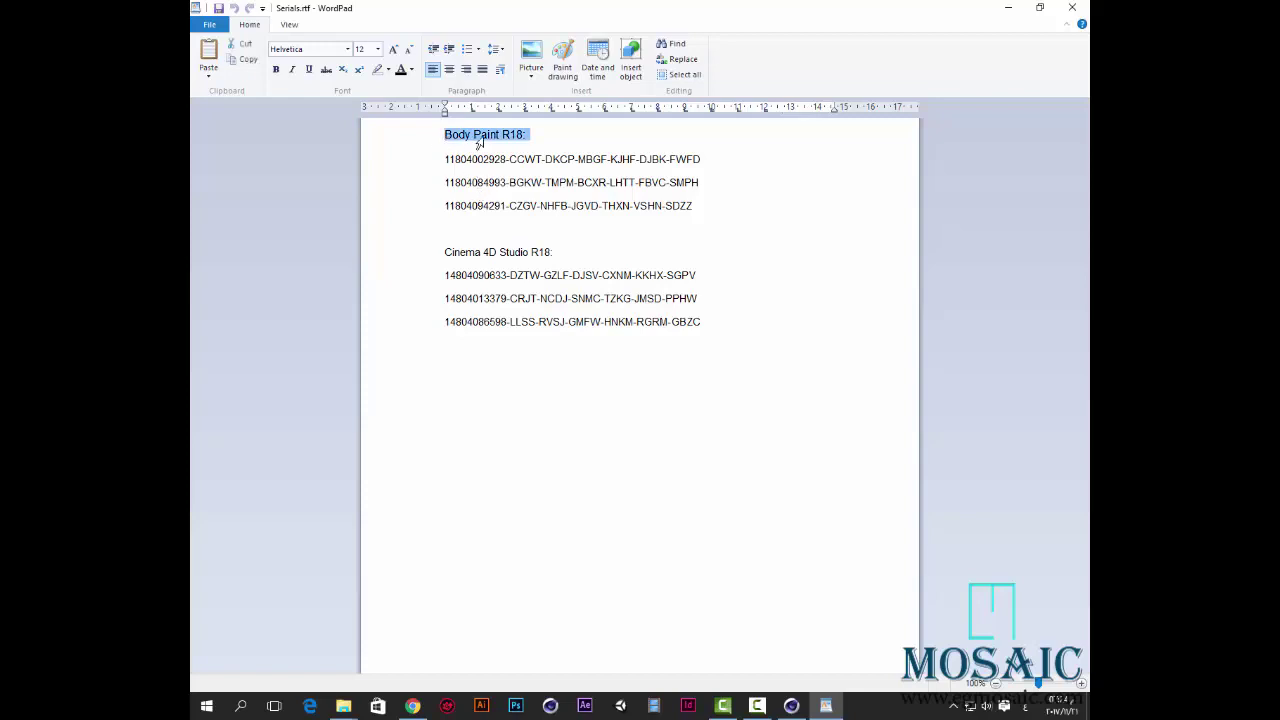
click(481, 159)
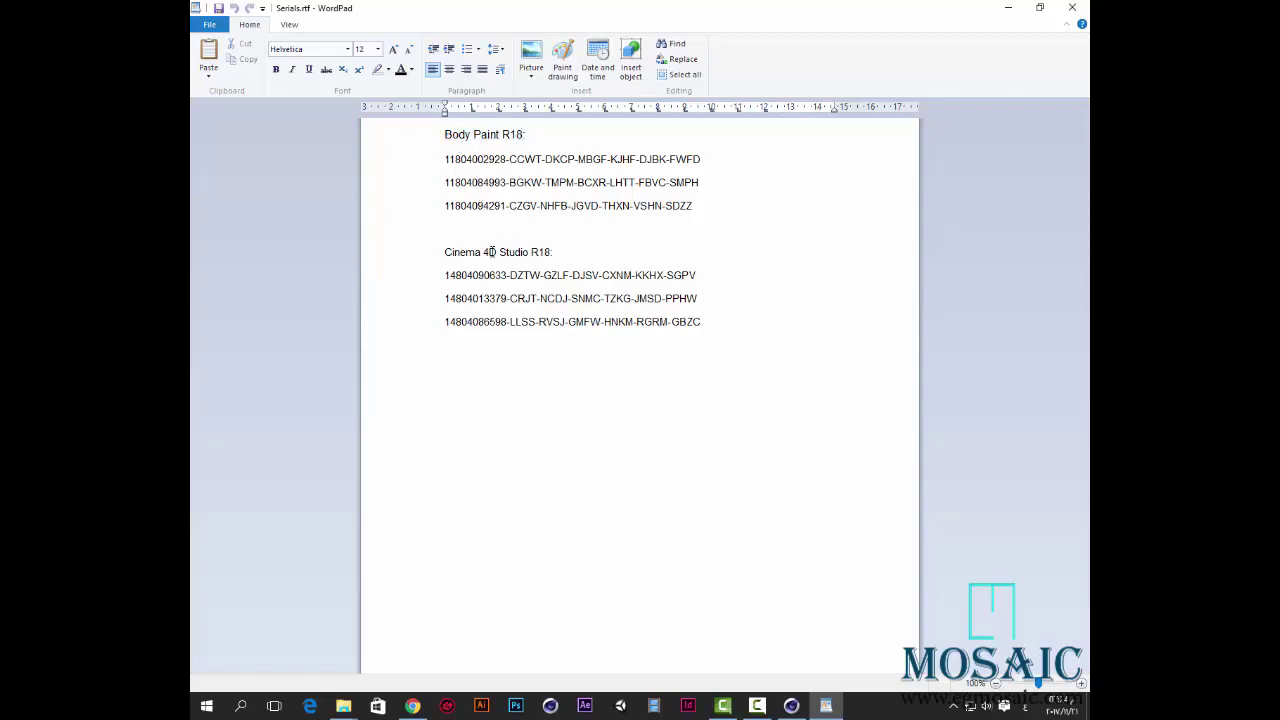
drag(491, 252, 551, 248)
click(470, 282)
click(434, 283)
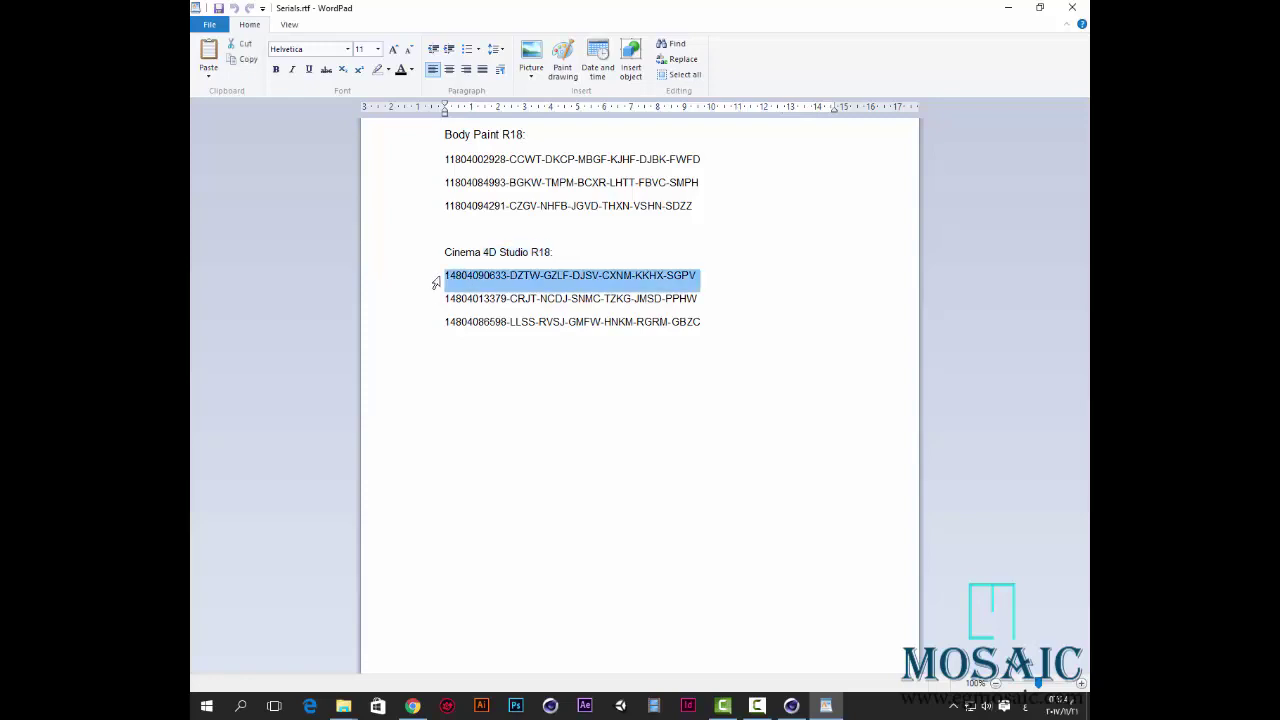
click(445, 298)
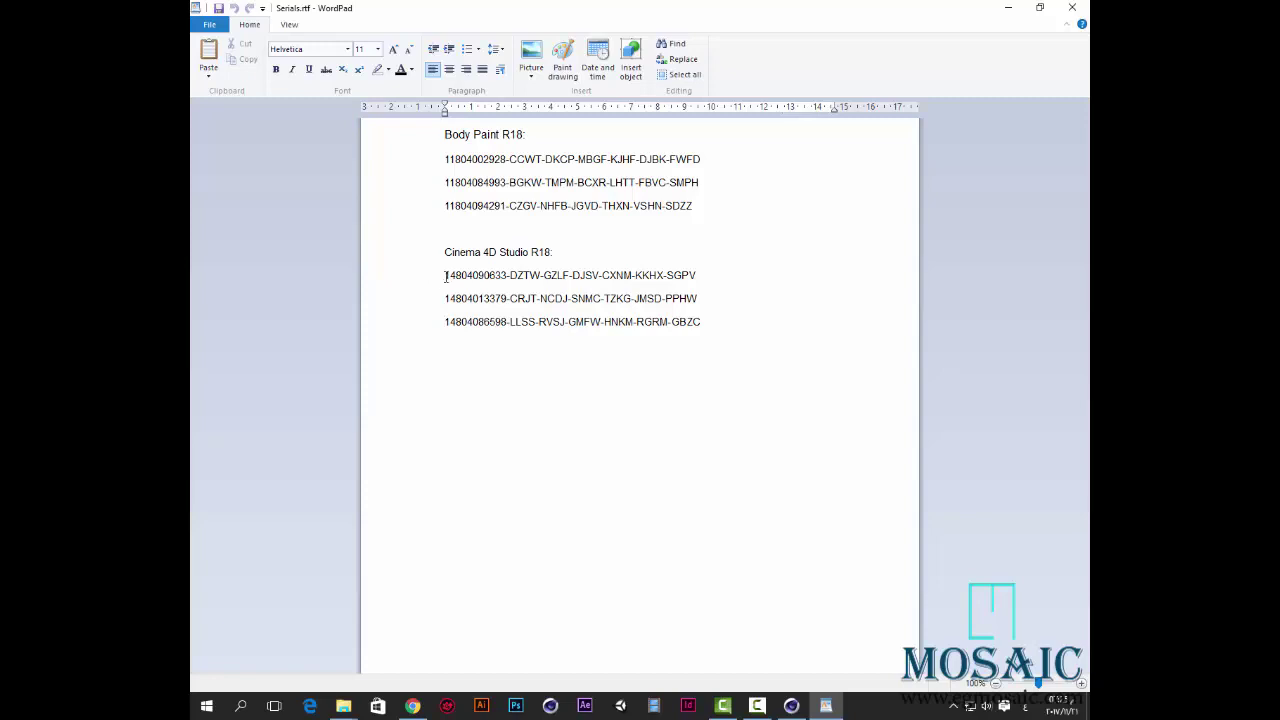
drag(504, 274, 699, 277)
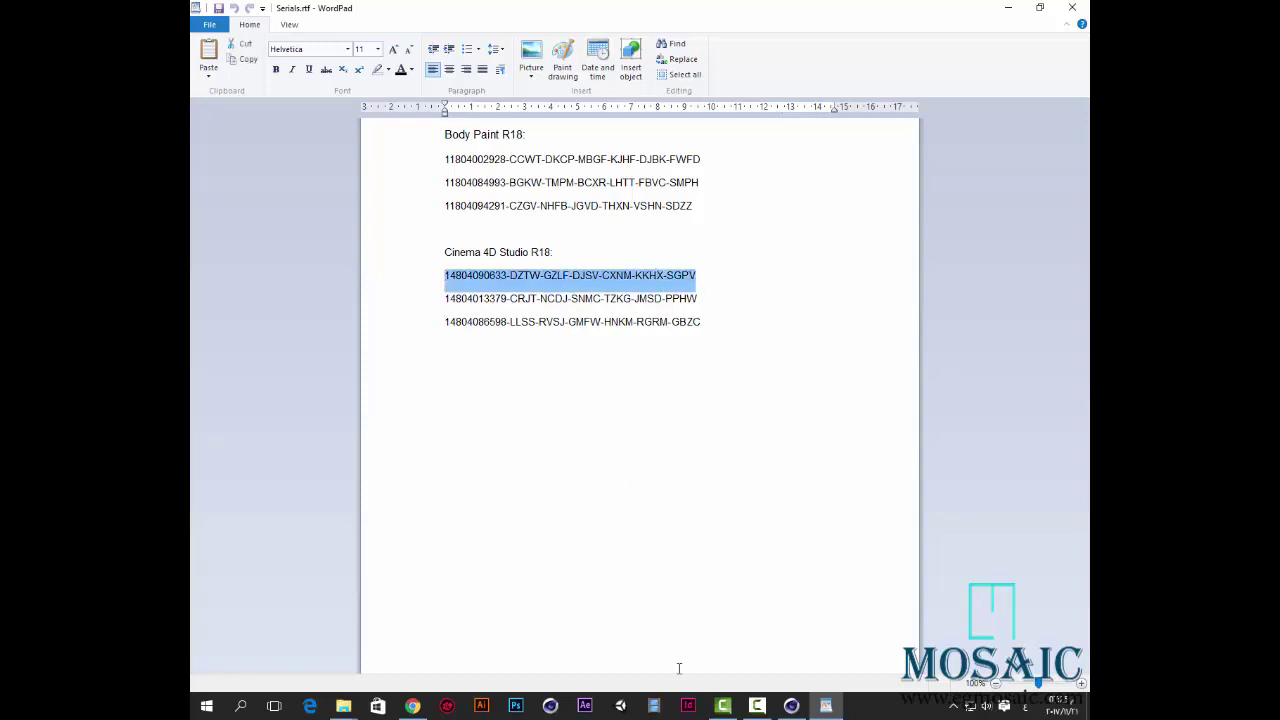
Return to the installer's registration page, cancel the installation and close the Serials.rtf document
click(791, 705)
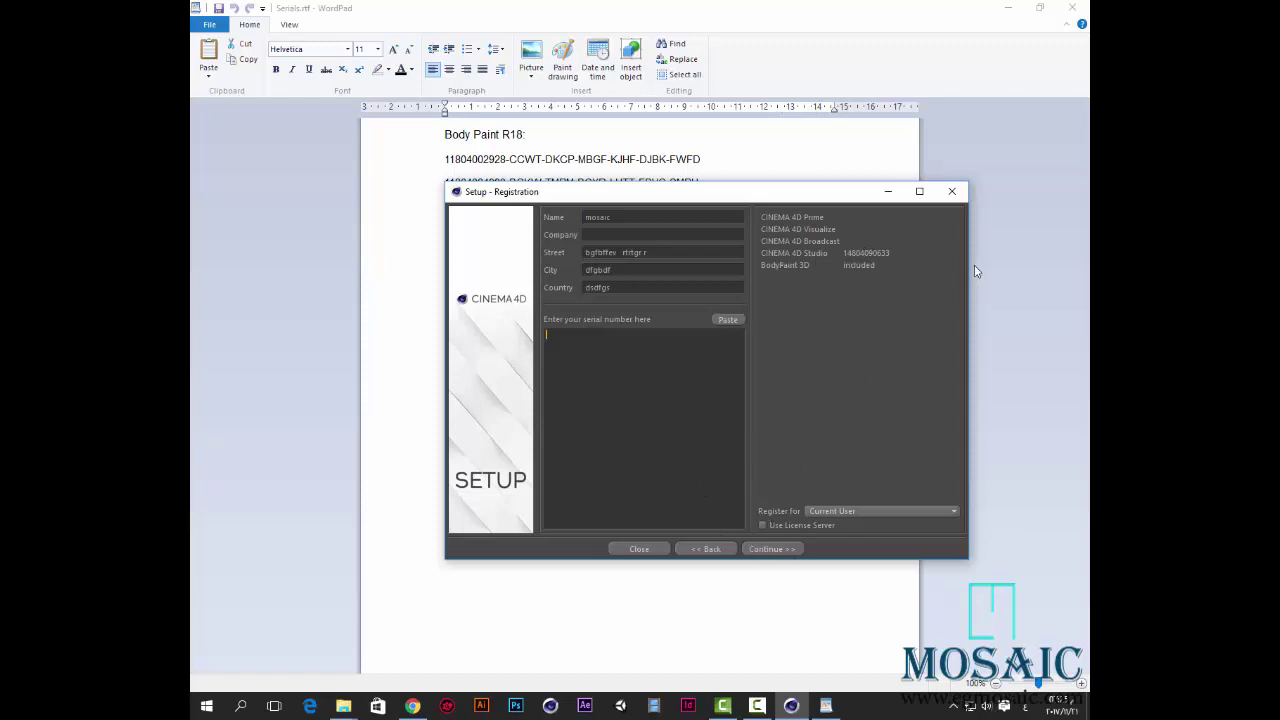
click(953, 192)
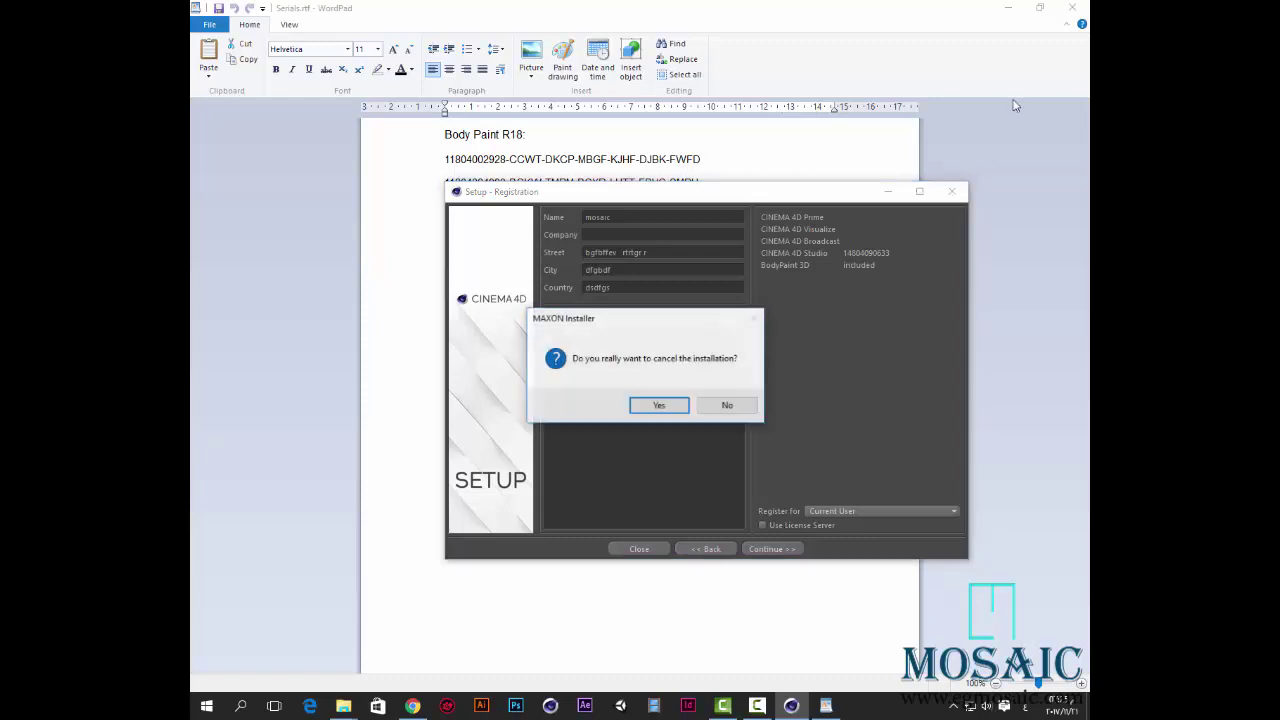
click(670, 406)
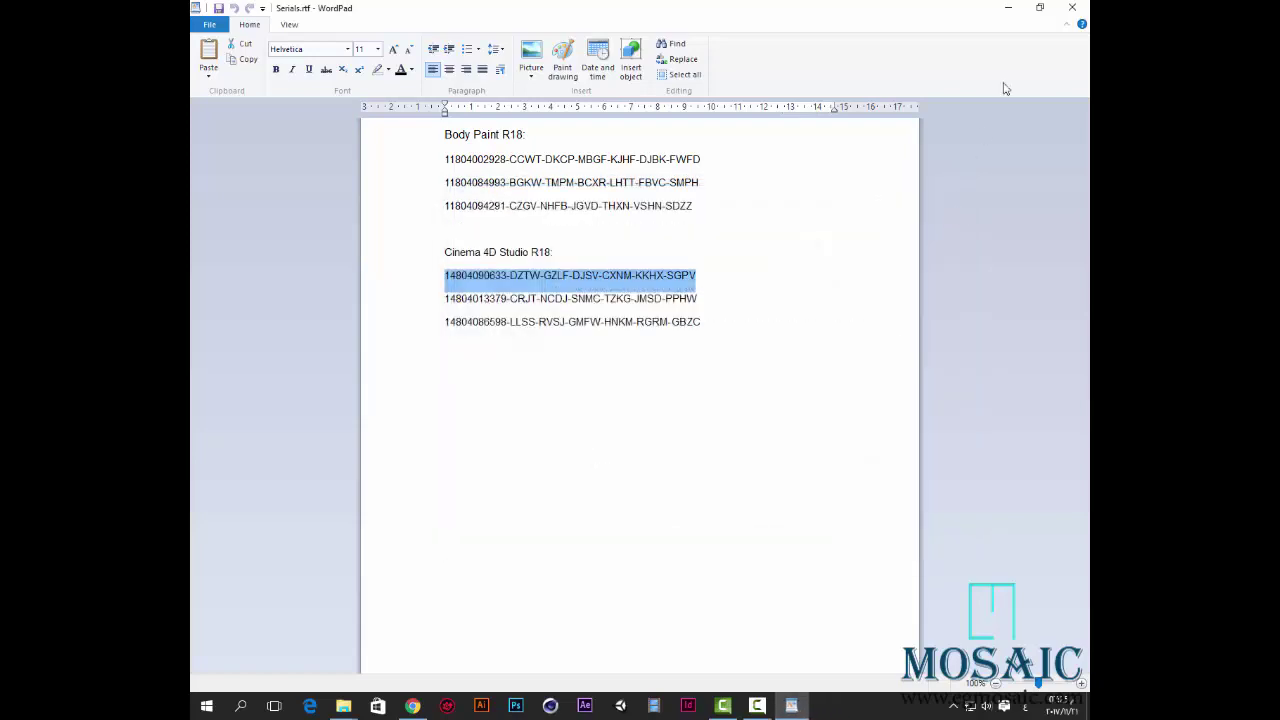
click(1072, 7)
Launch Cinema 4D, bring its empty project to the front and dismiss the screen recorder window
click(550, 706)
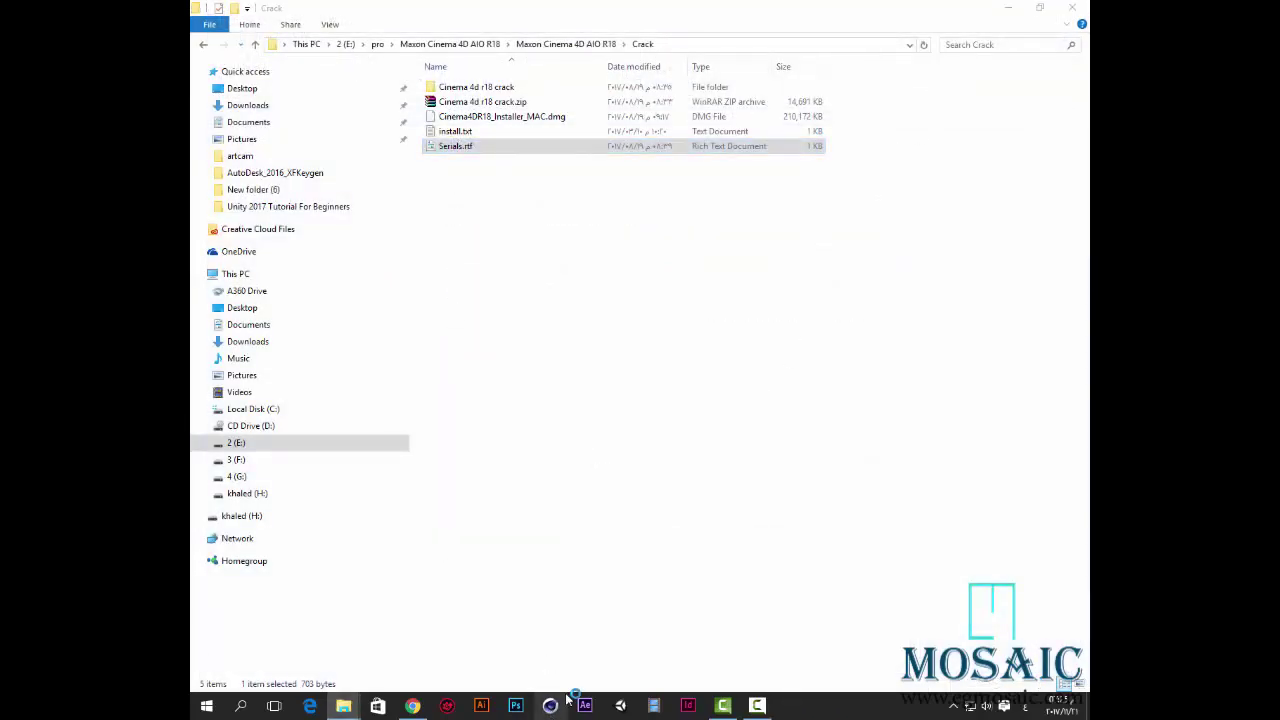
click(1008, 10)
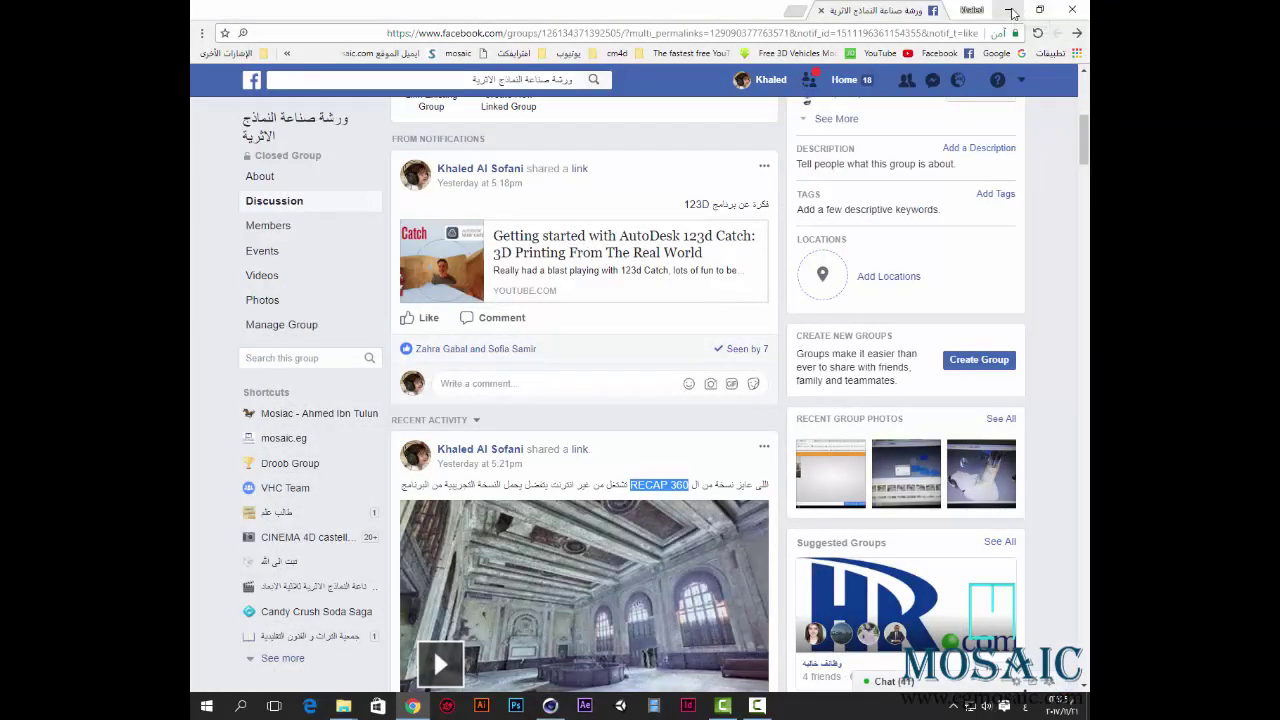
click(724, 706)
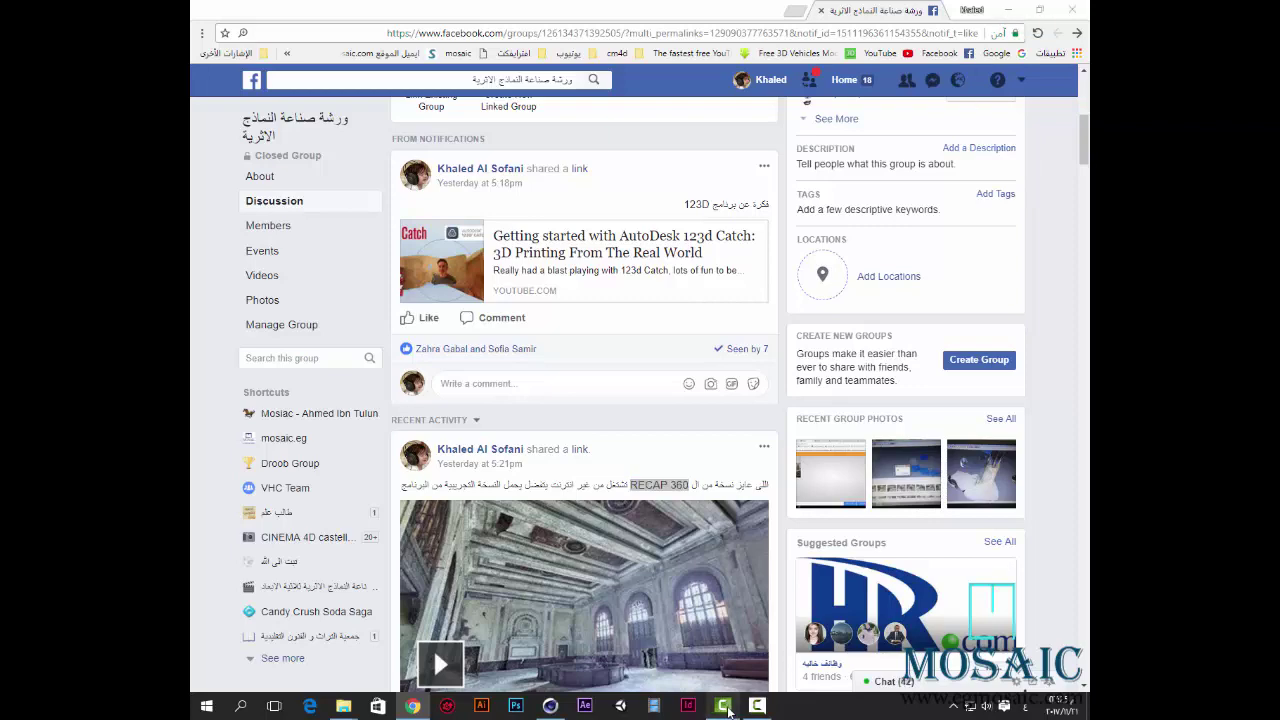
click(727, 708)
click(757, 706)
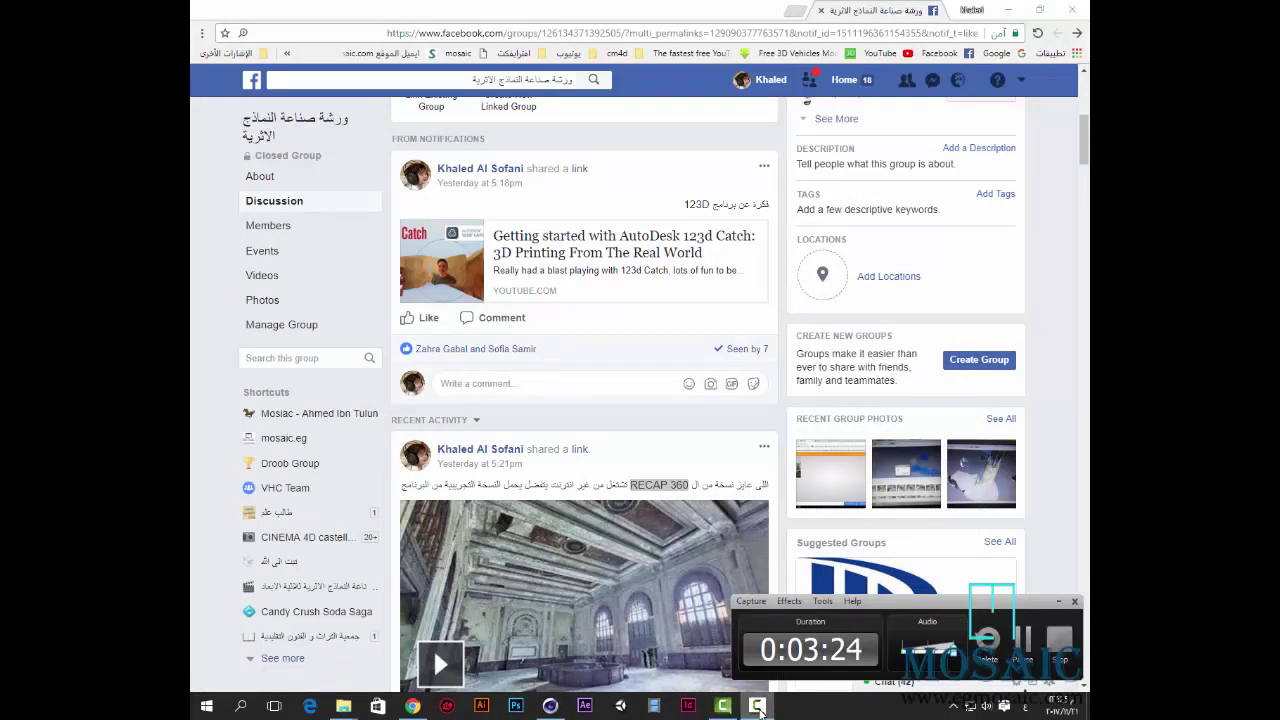
click(550, 706)
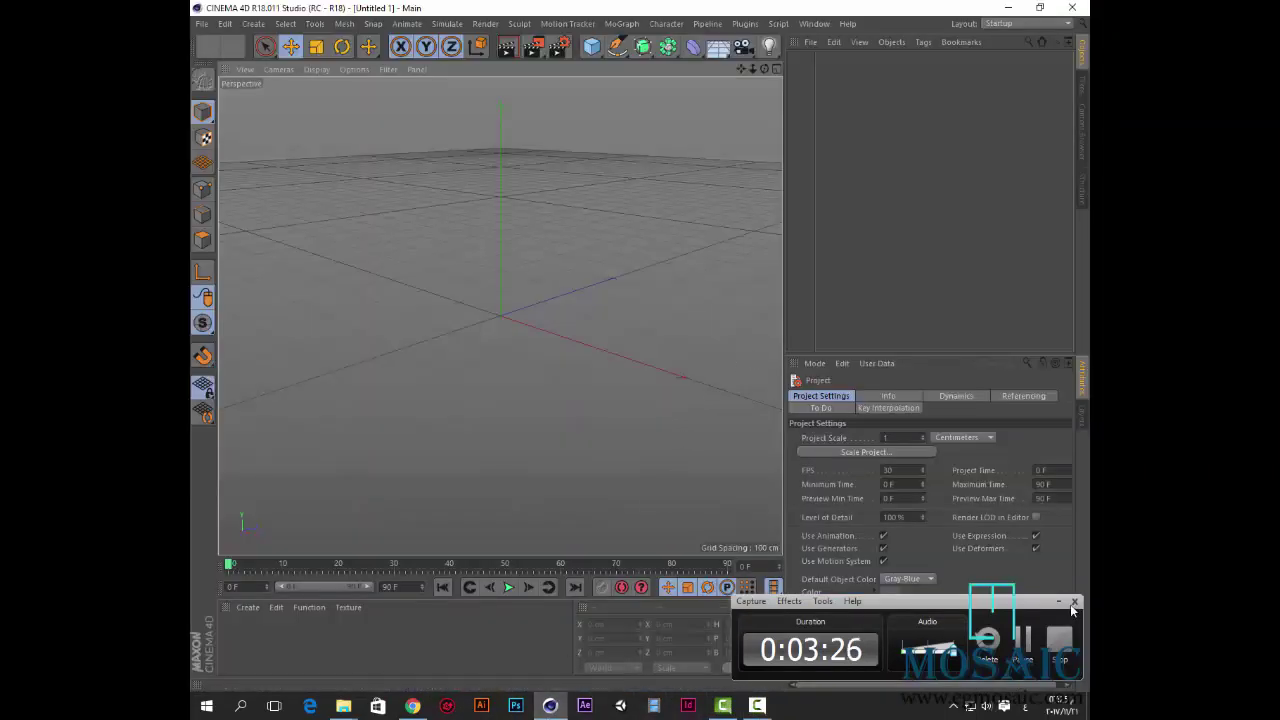
click(1073, 602)
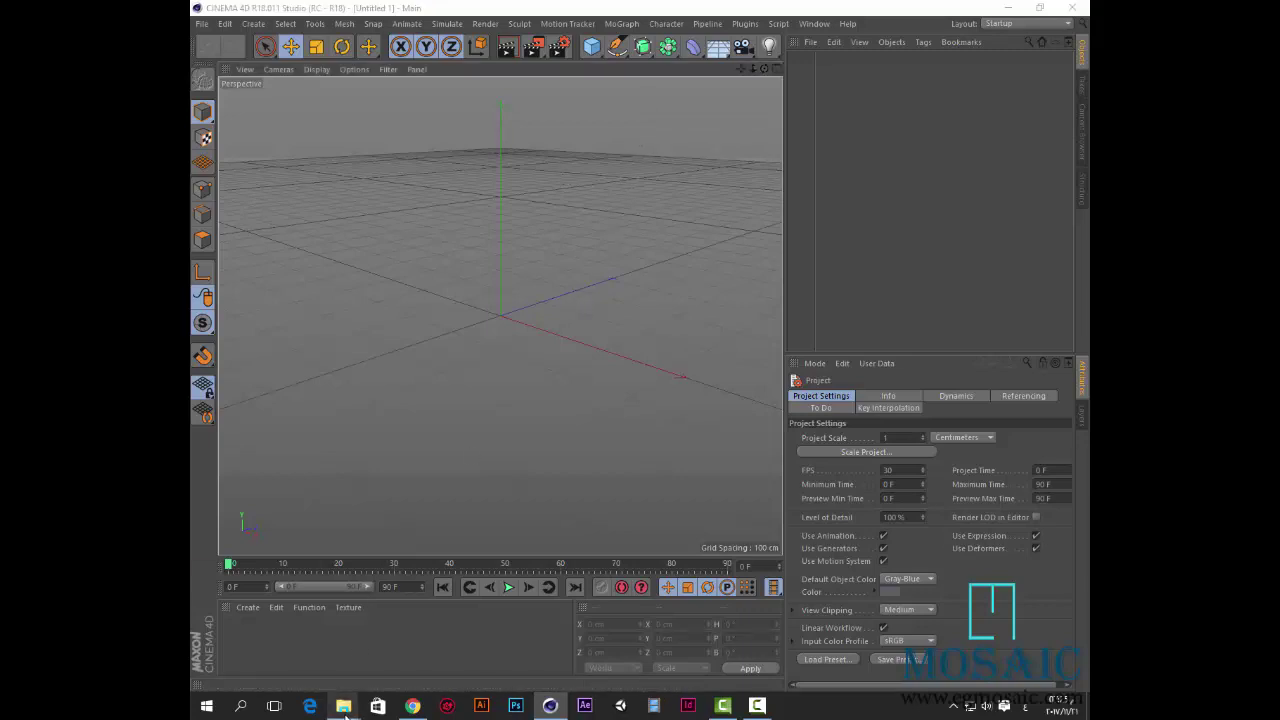
Import 2.fbx from its folder into Cinema 4D, accepting the FBX import settings
mouse_move(343, 706)
click(389, 640)
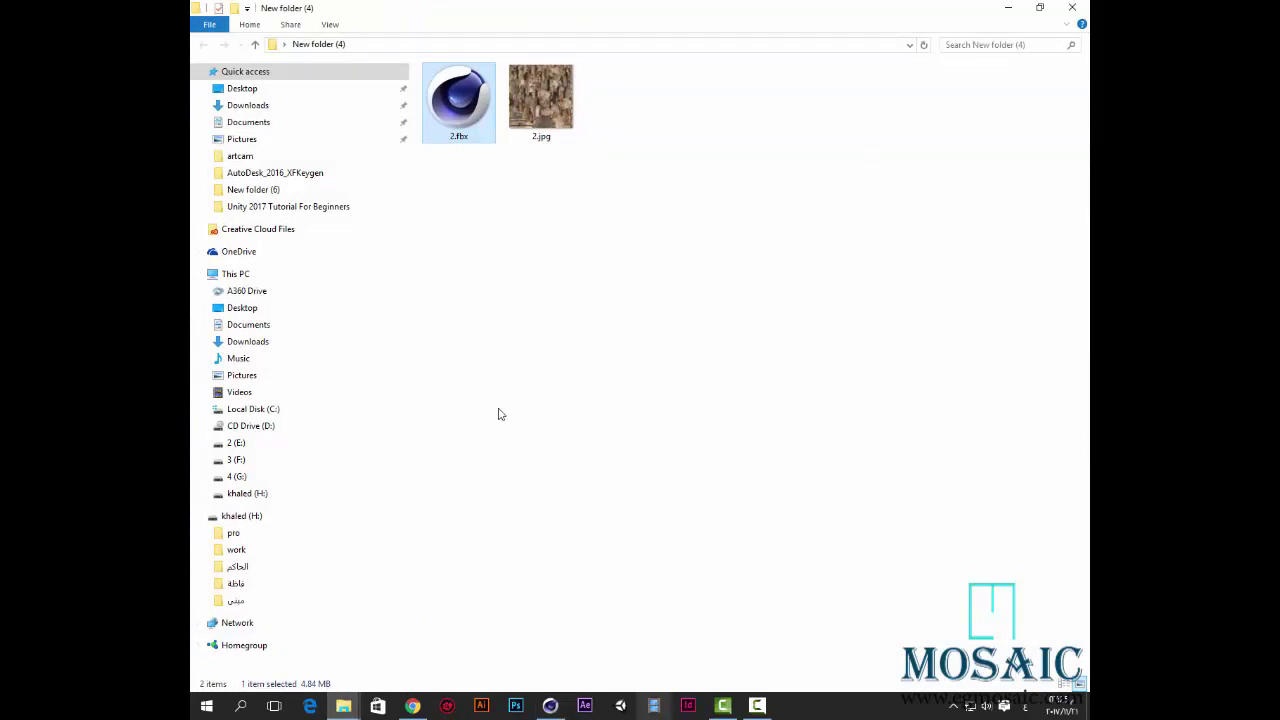
drag(467, 117, 518, 312)
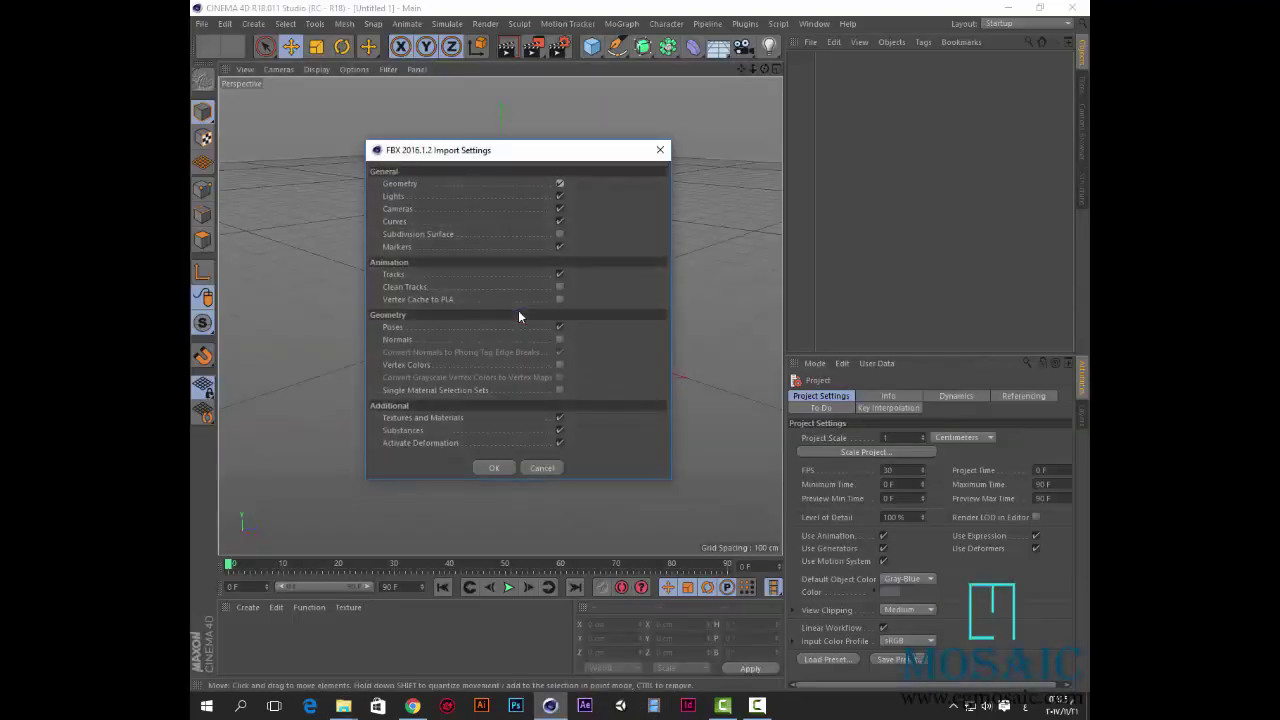
click(494, 468)
click(203, 23)
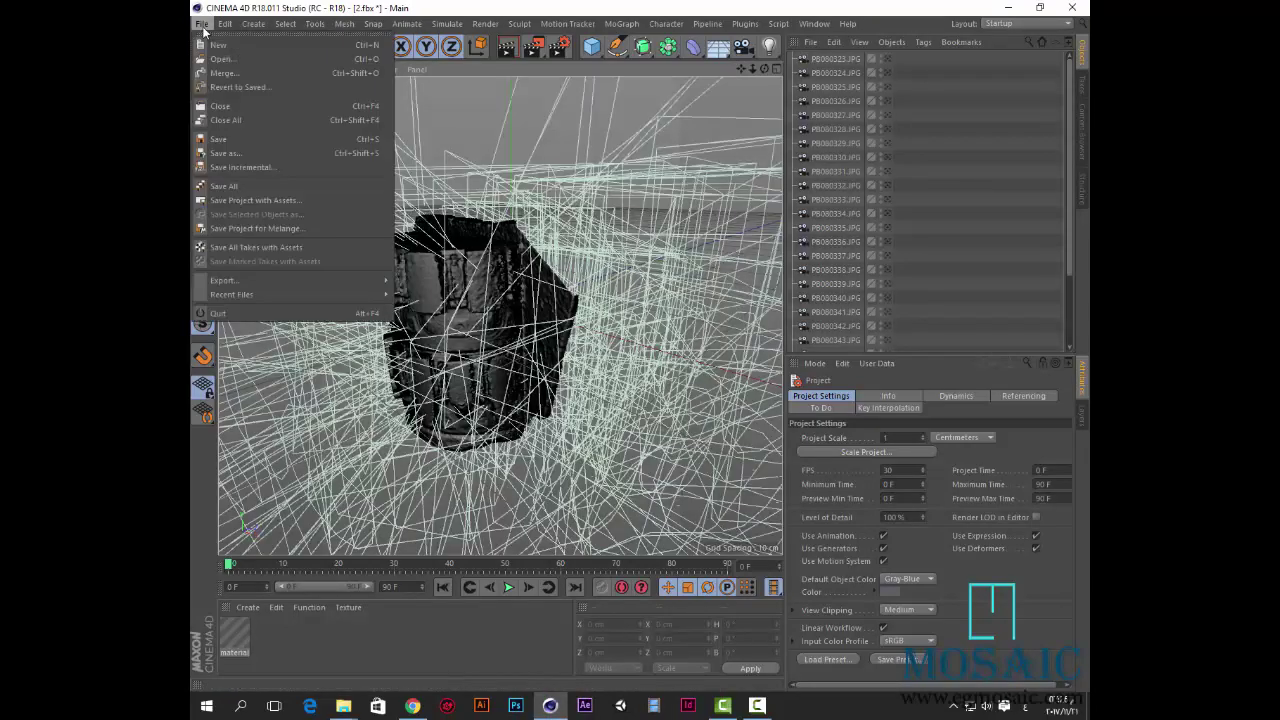
click(235, 61)
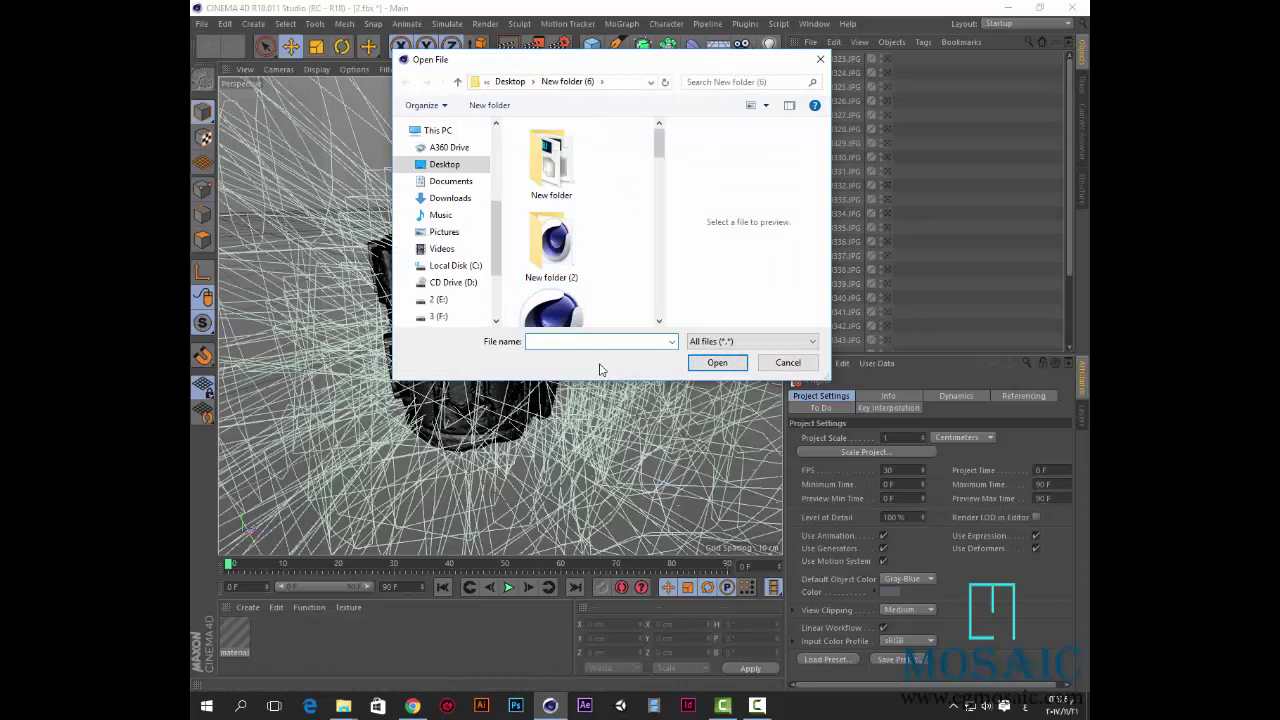
click(788, 362)
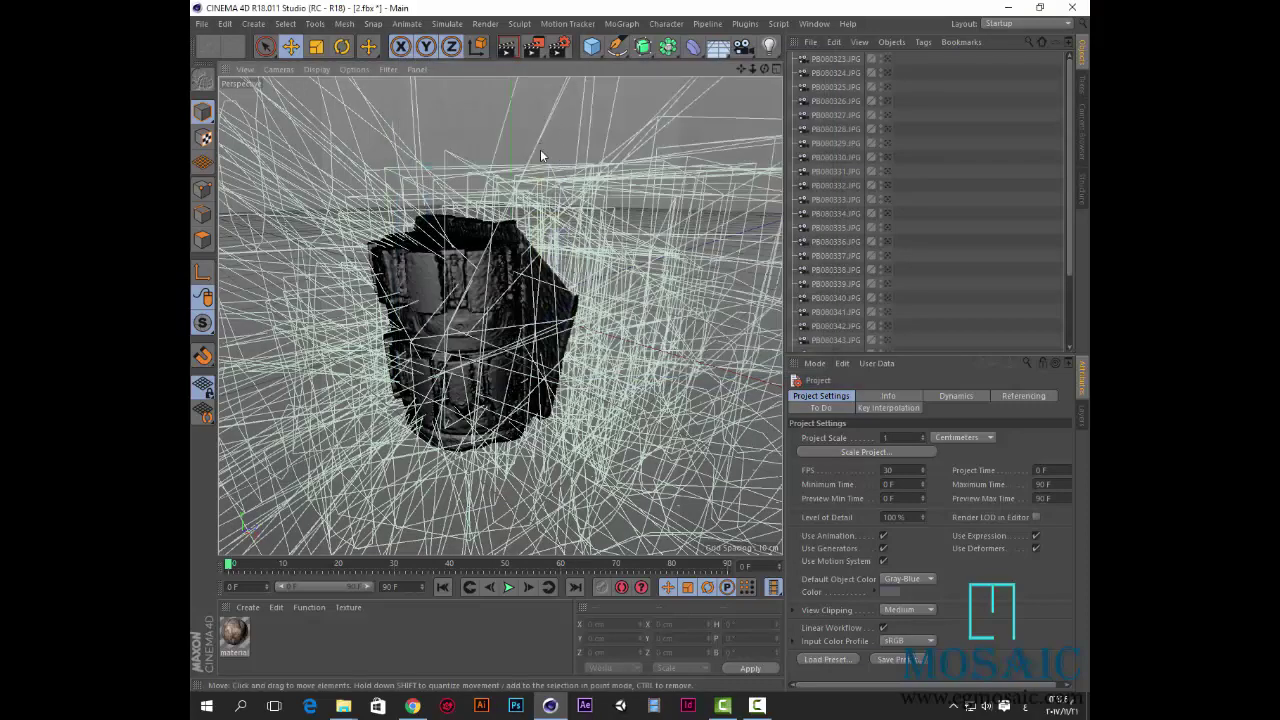
Select the imported Model object and inspect it from several sides among the camera lines
drag(755, 69, 745, 127)
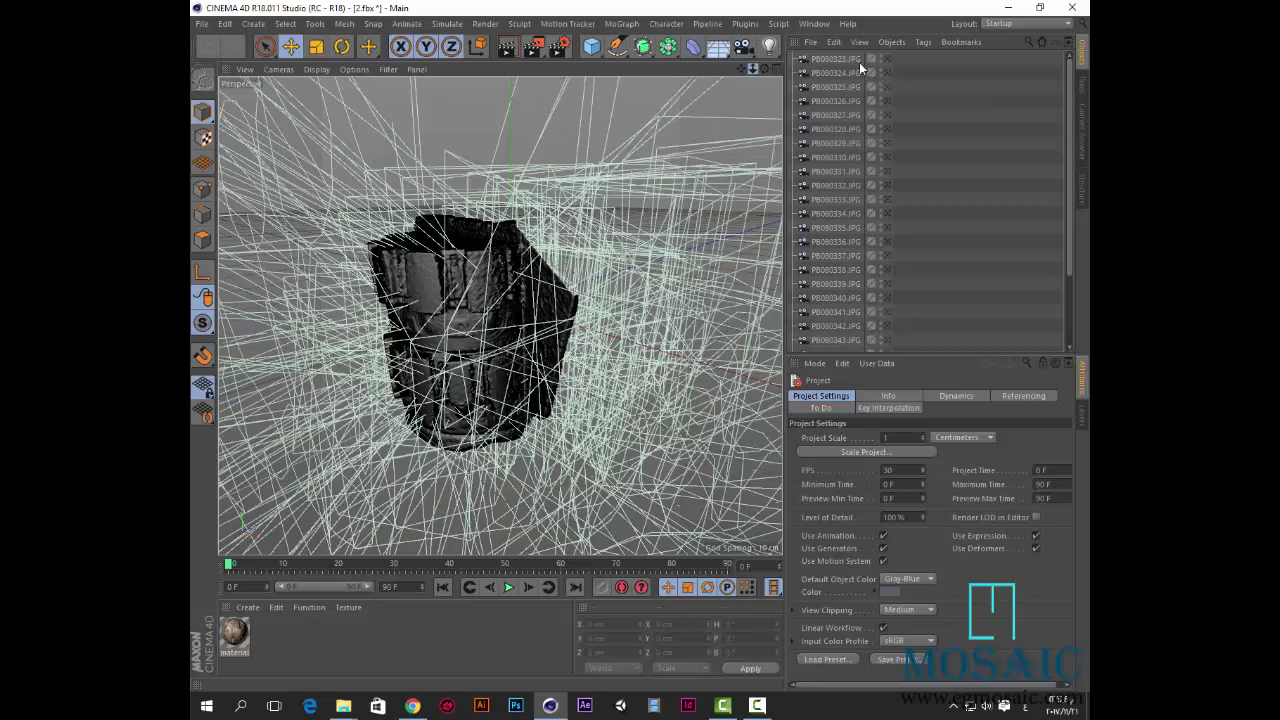
click(465, 274)
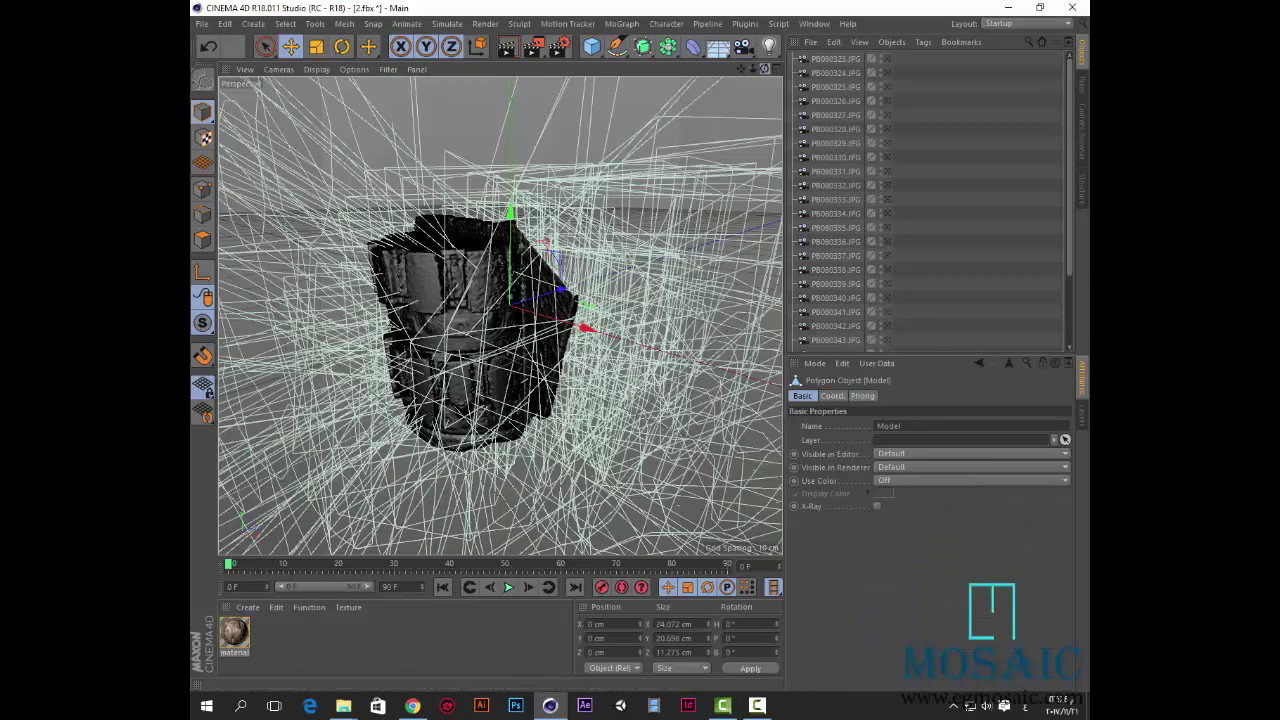
drag(764, 69, 960, 69)
drag(665, 78, 585, 83)
drag(745, 75, 732, 32)
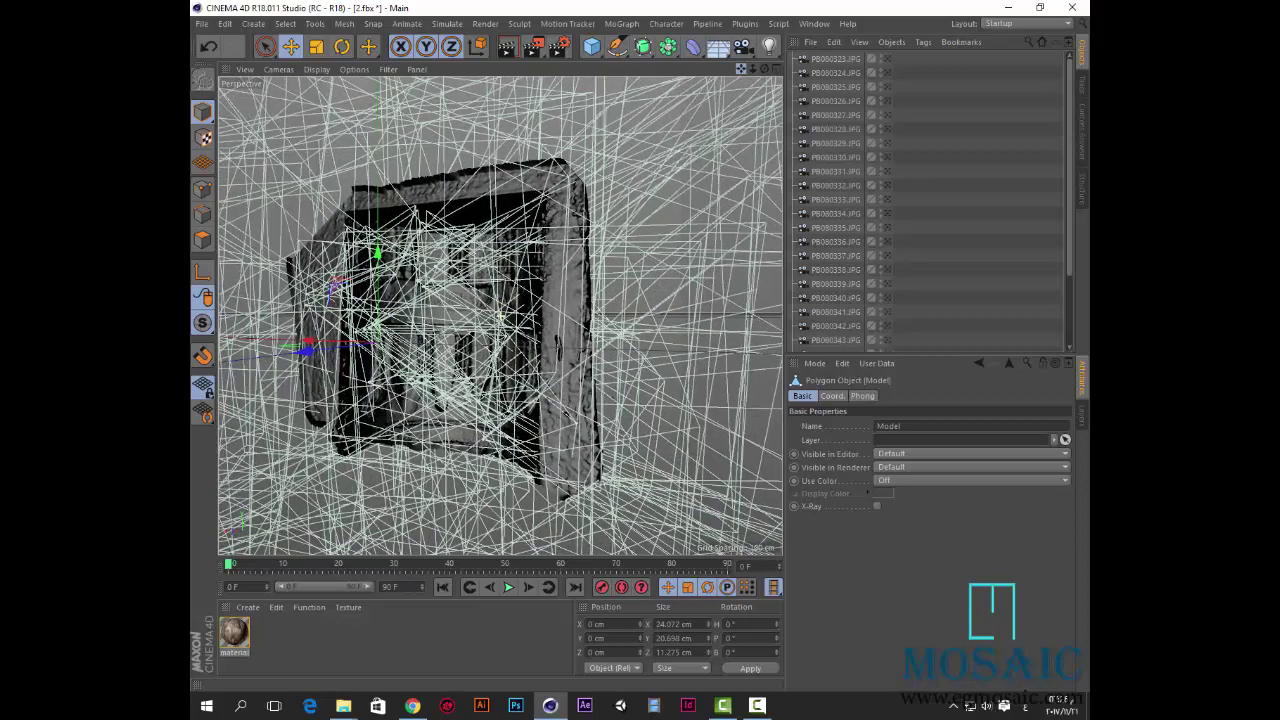
drag(700, 77, 692, 77)
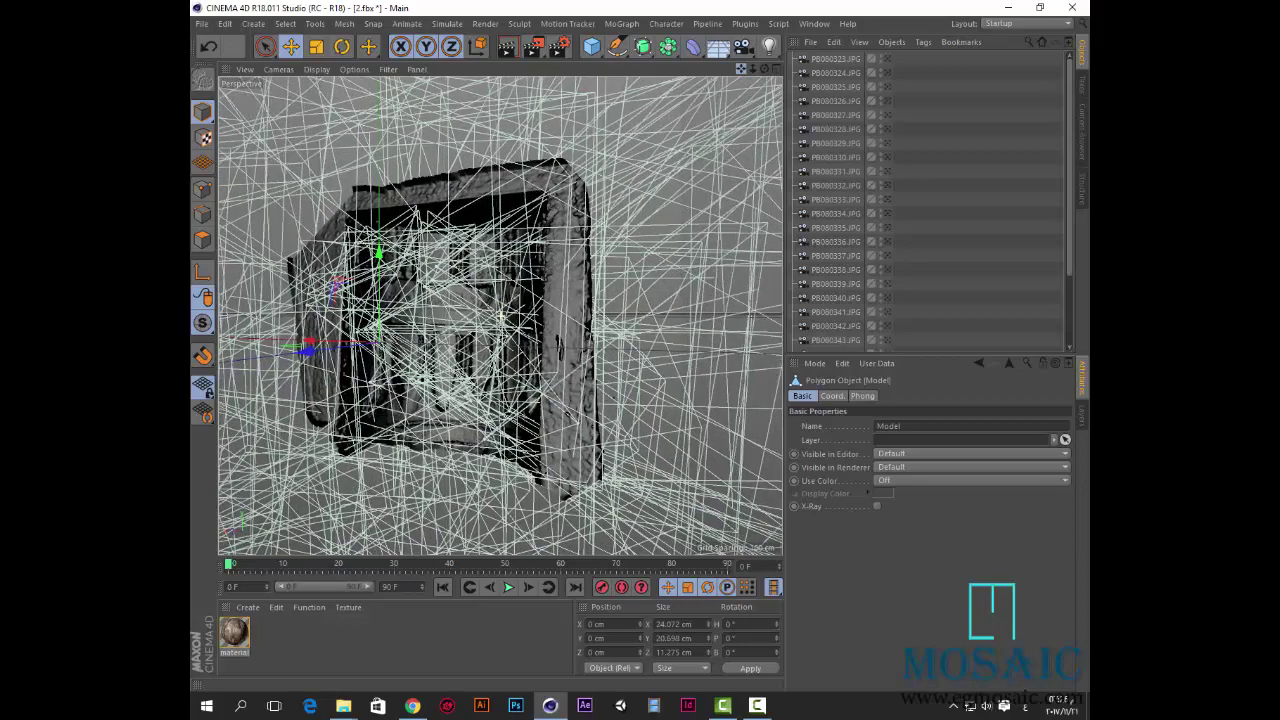
Look at the model through several of the imported photo cameras, starting with PB080323.JPG
click(887, 58)
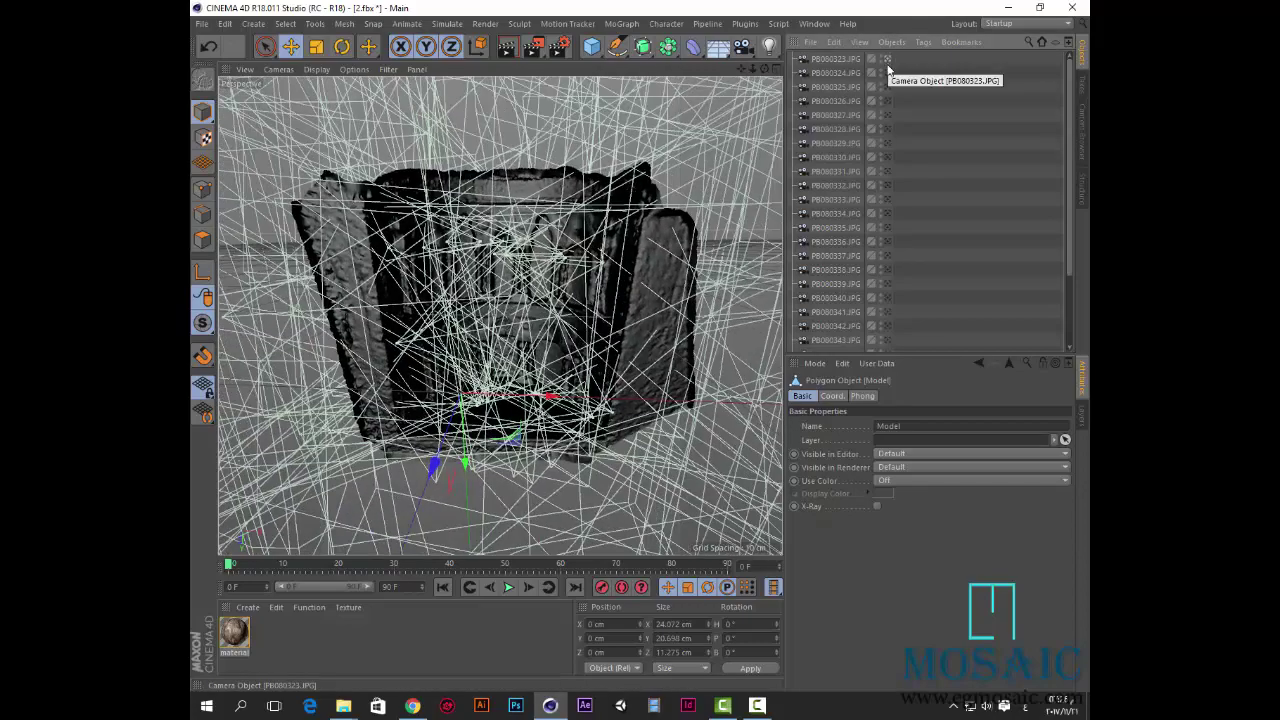
click(887, 72)
click(887, 86)
click(887, 100)
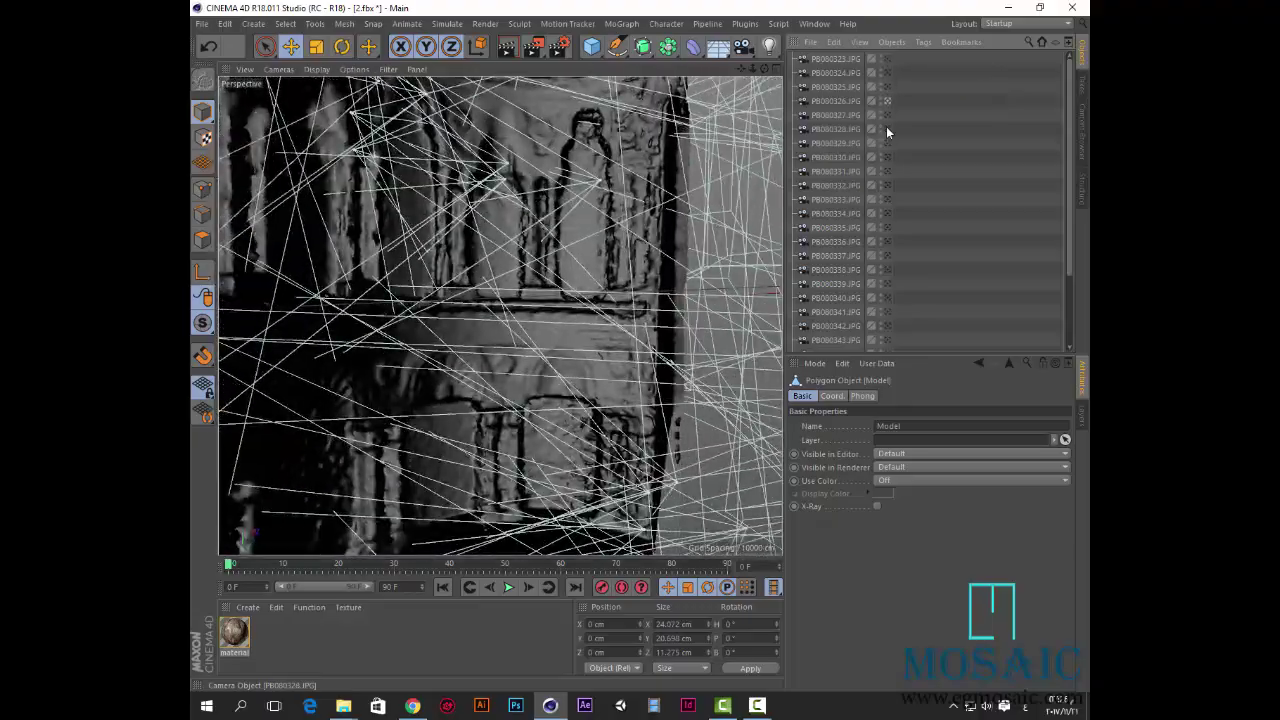
click(887, 115)
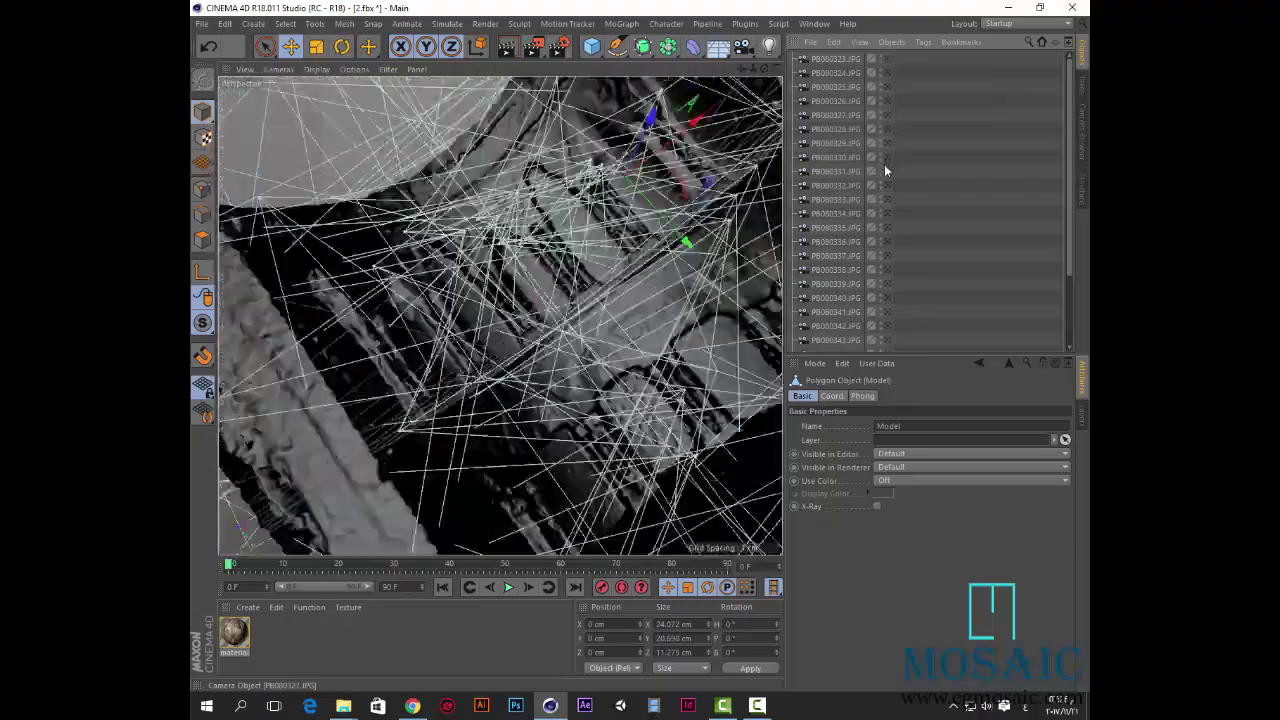
click(885, 170)
Select all the imported PB080… camera objects and delete them, keeping only Model
scroll(887, 181, down, 3)
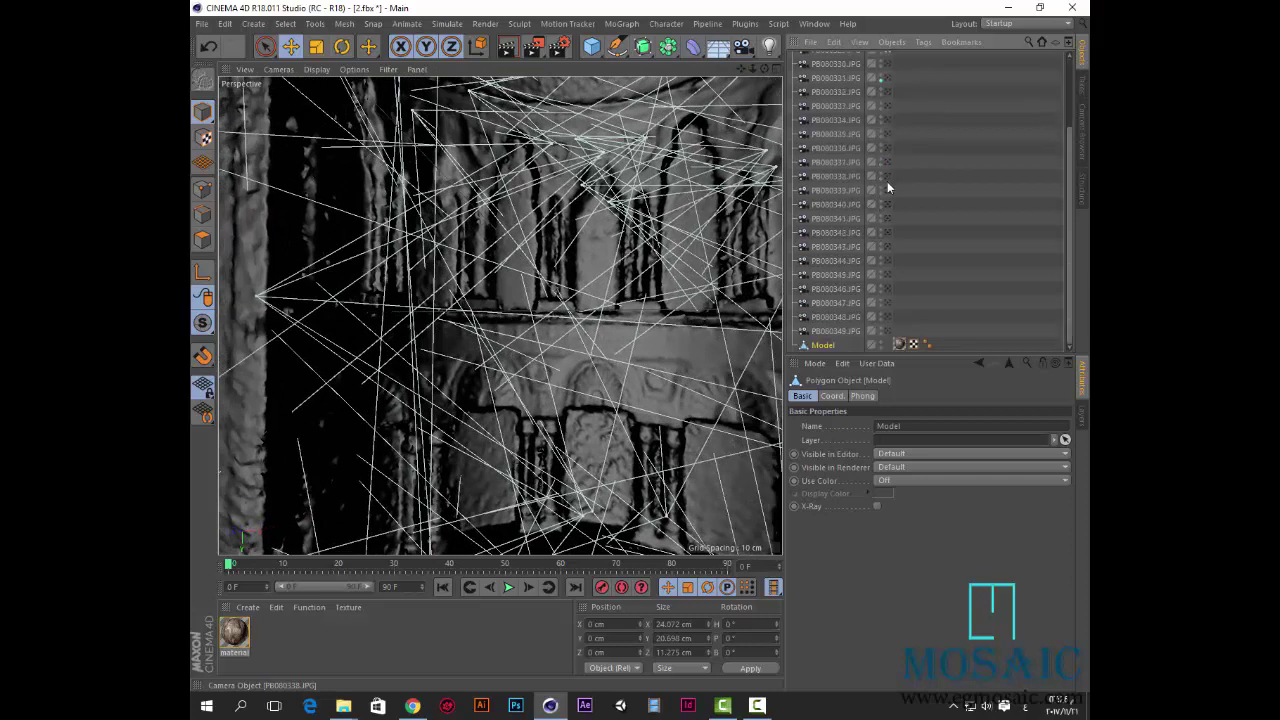
drag(923, 64, 805, 80)
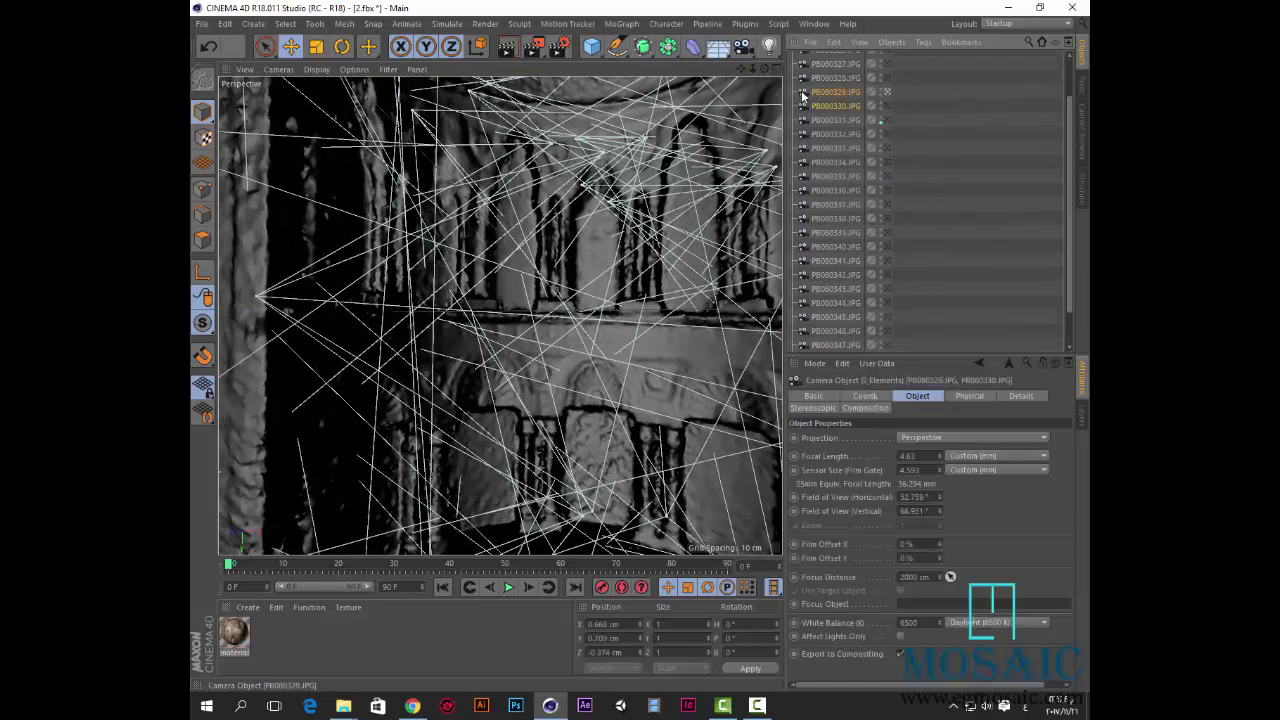
scroll(810, 92, up, 2)
drag(901, 56, 710, 330)
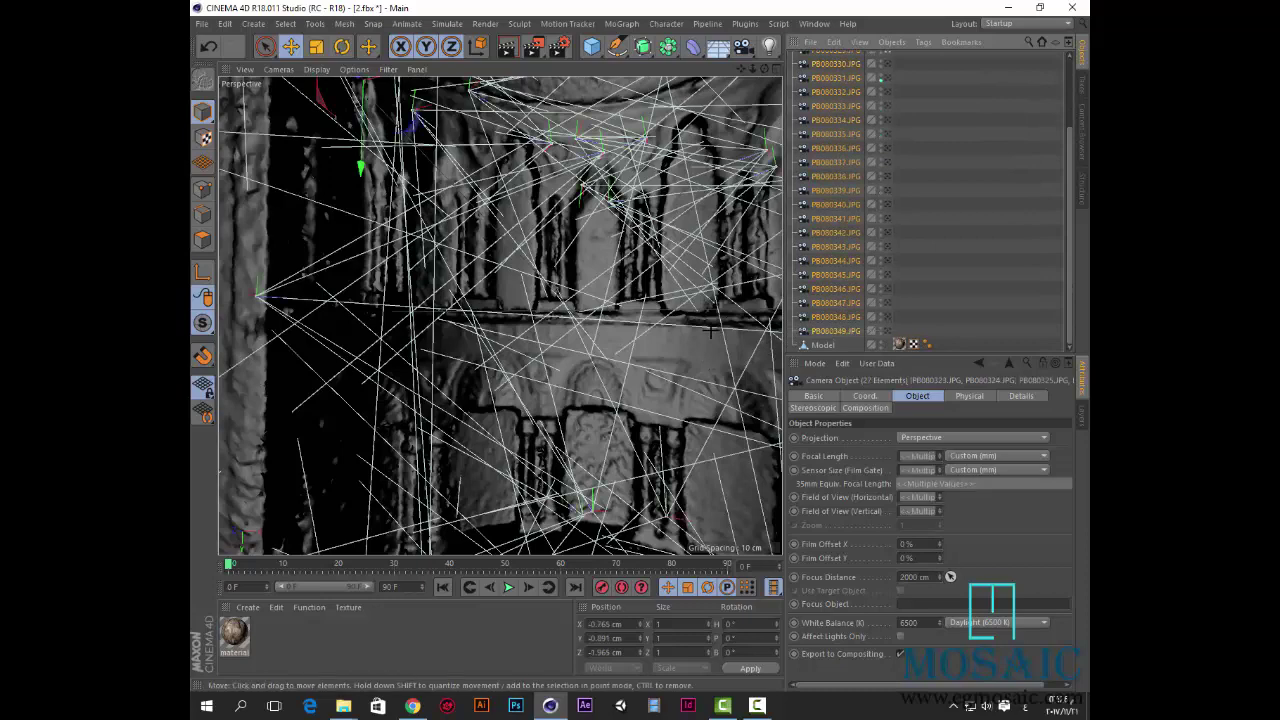
key(Delete)
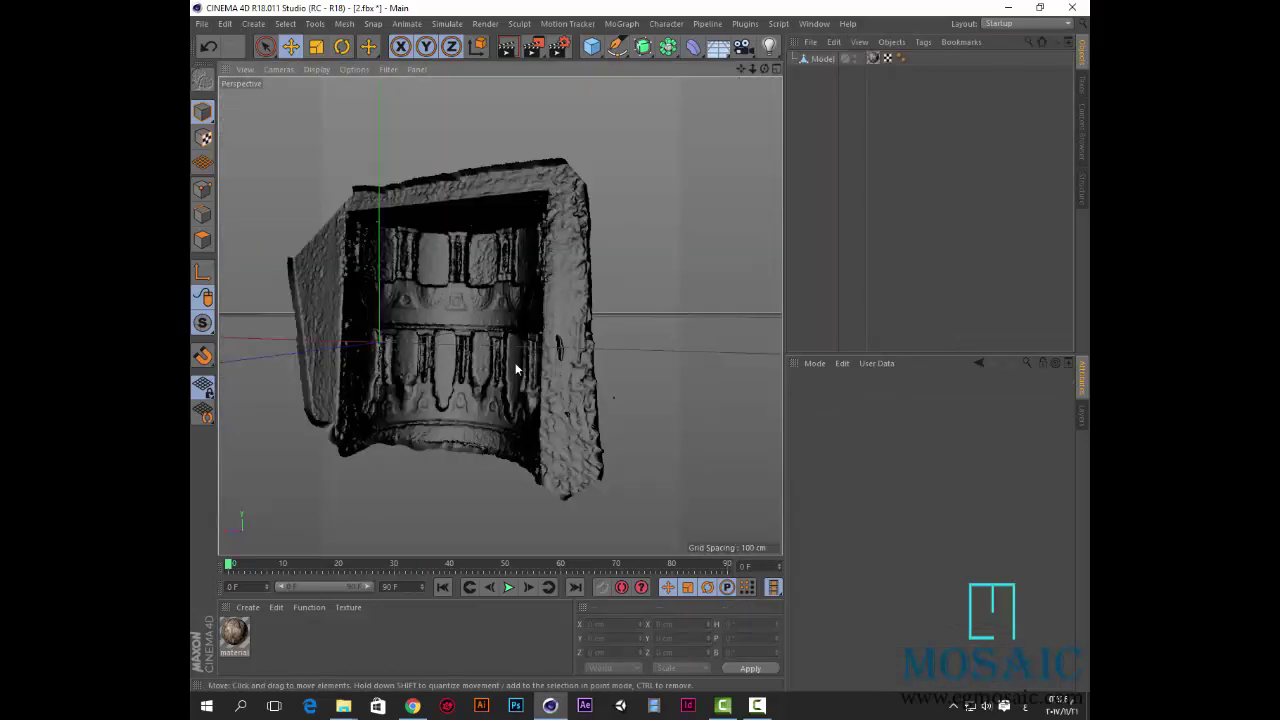
Select Model and examine the 2.jpg texture in its material's colour settings, closing the Material Editor
click(816, 58)
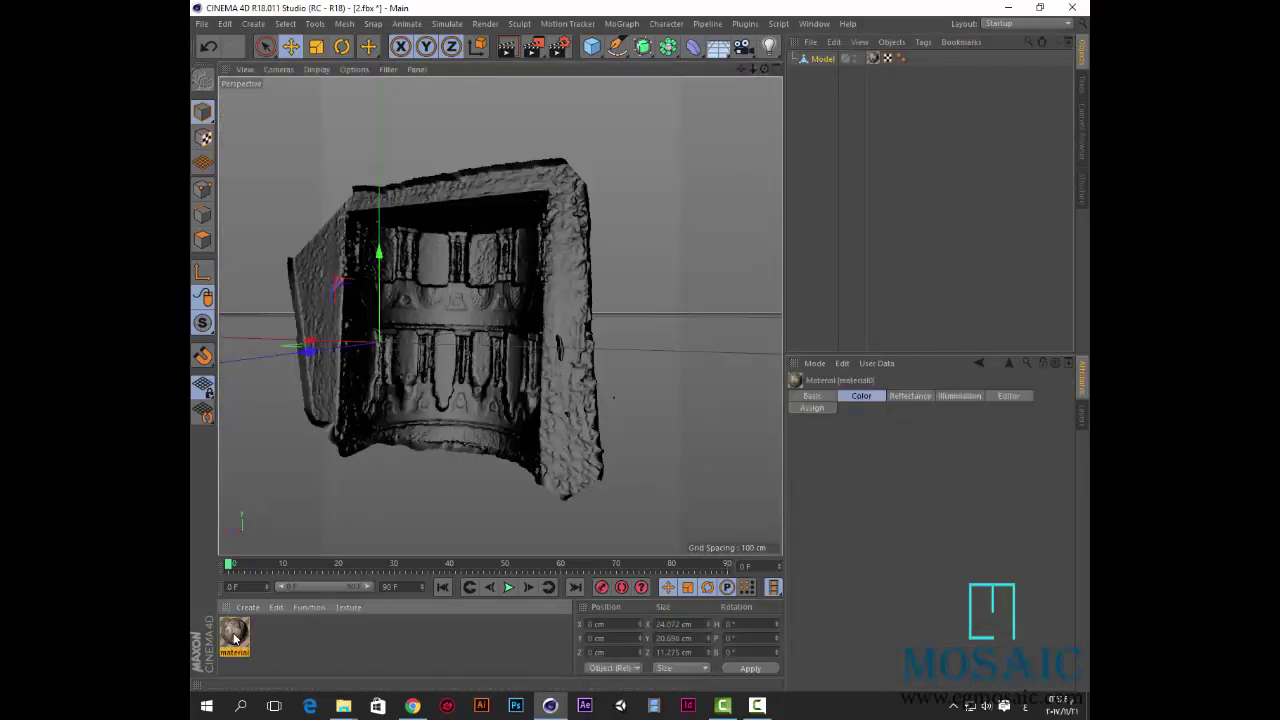
double_click(235, 634)
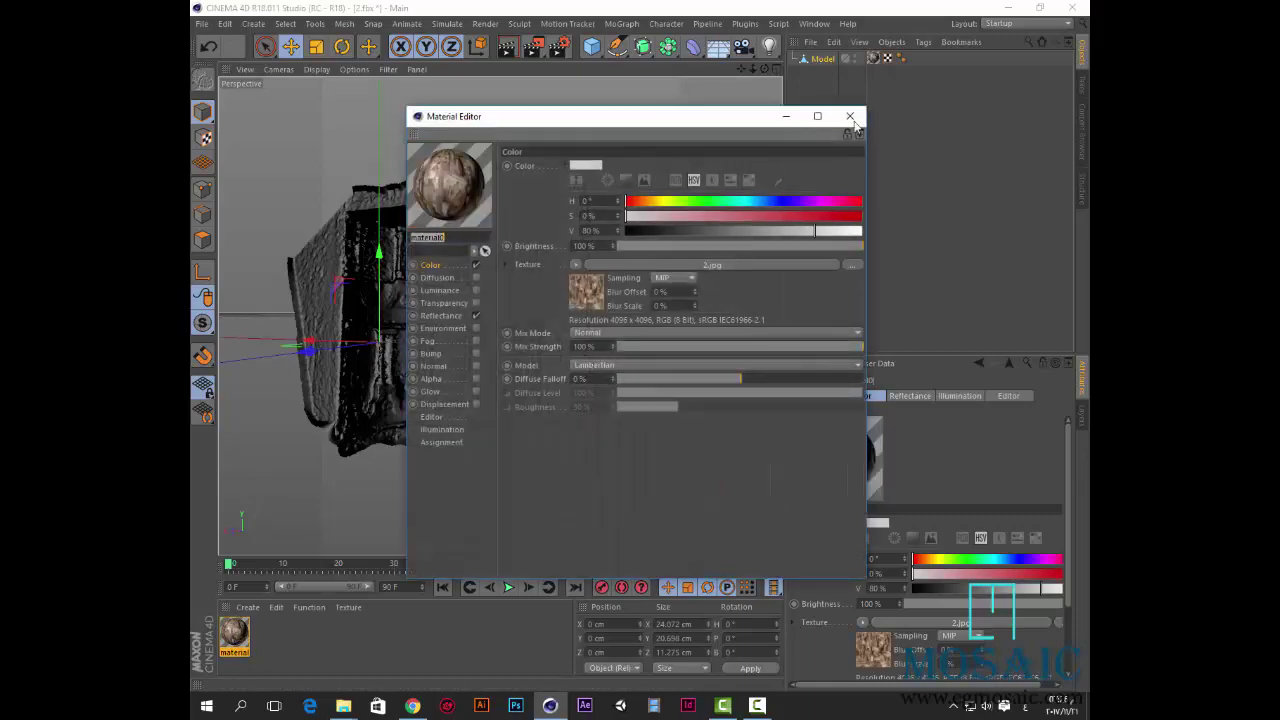
click(850, 116)
View the model from above and close Cinema 4D without saving the project
drag(765, 69, 977, 72)
click(1071, 8)
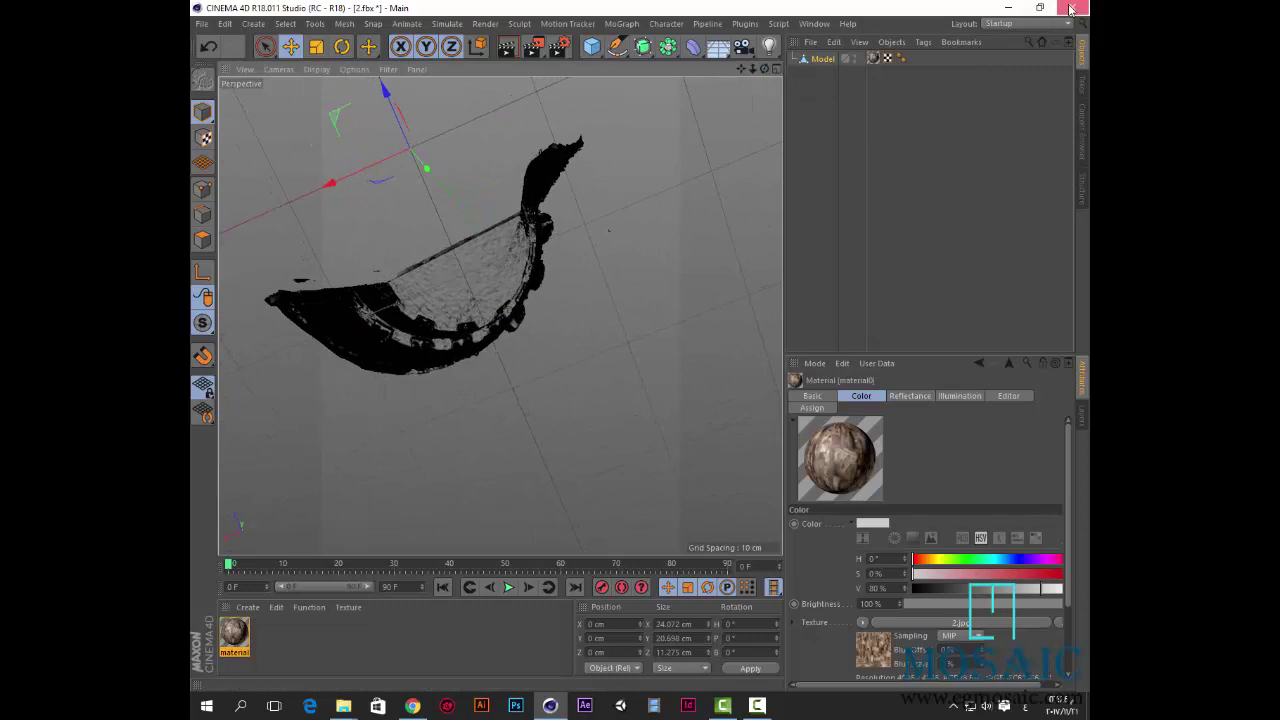
click(645, 411)
click(586, 368)
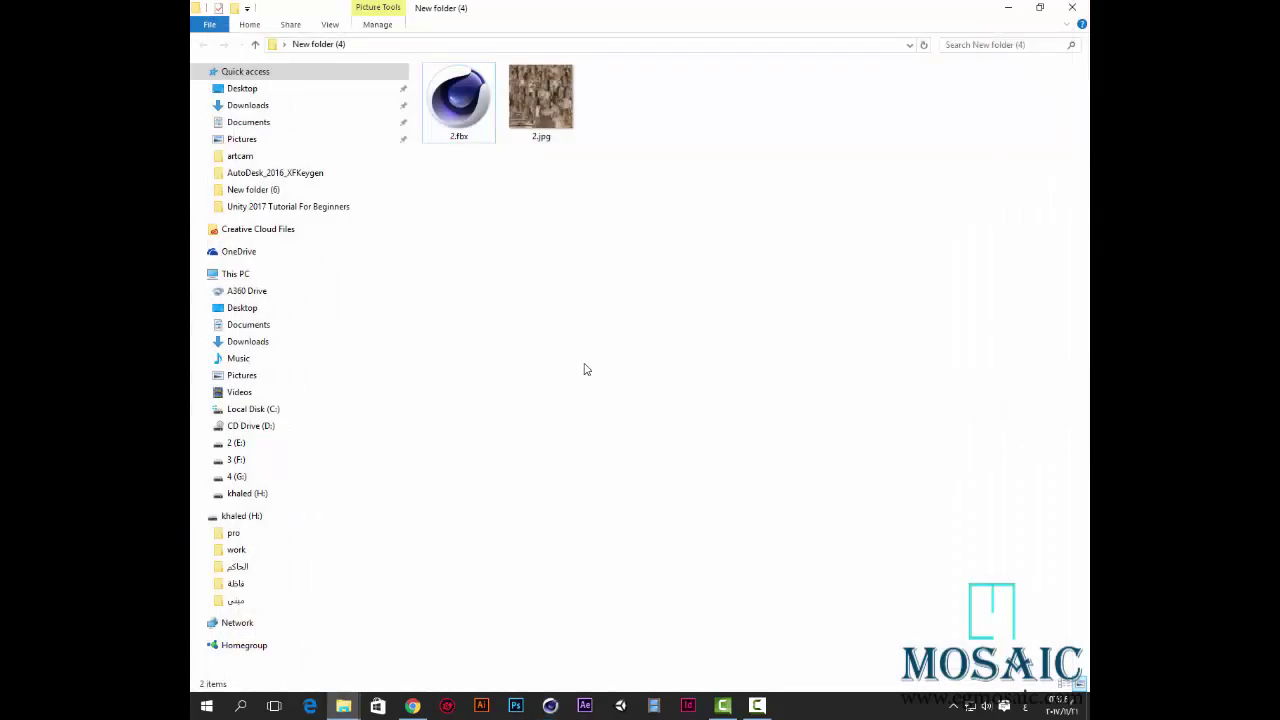
Open 2.fbx in Cinema 4D with the offered import settings and delete all the imported cameras, keeping Model
double_click(477, 139)
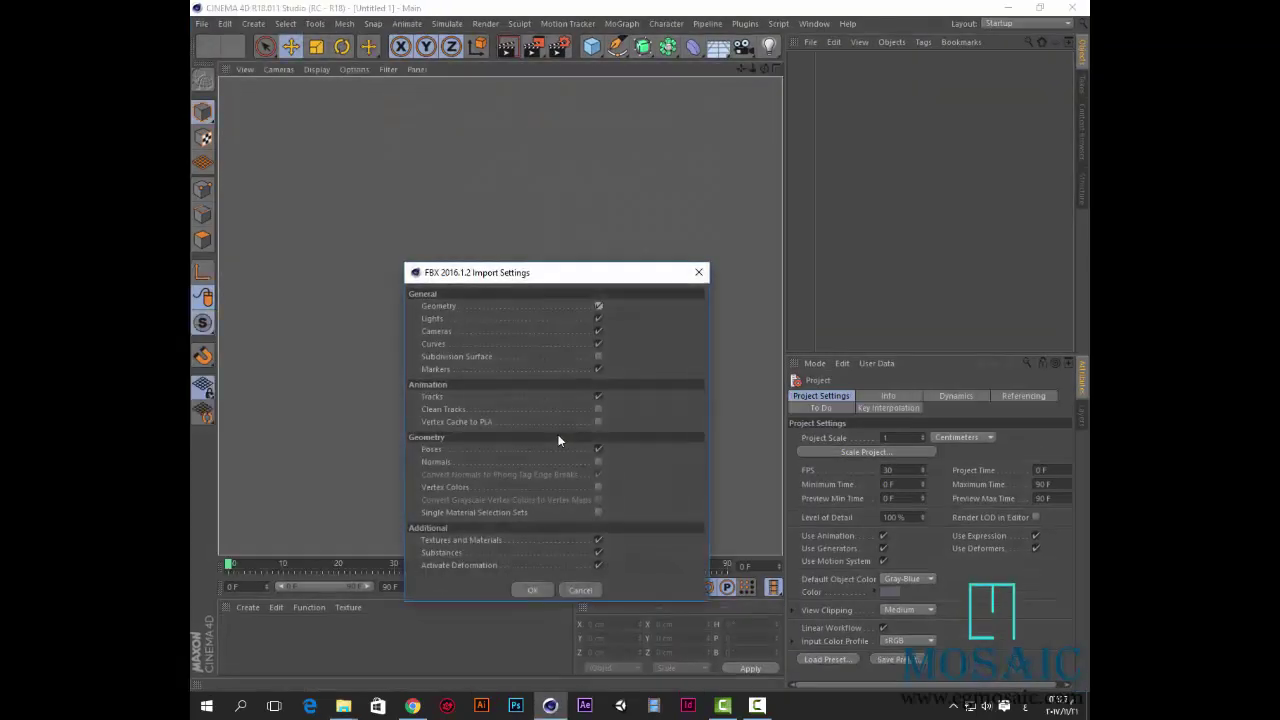
click(546, 590)
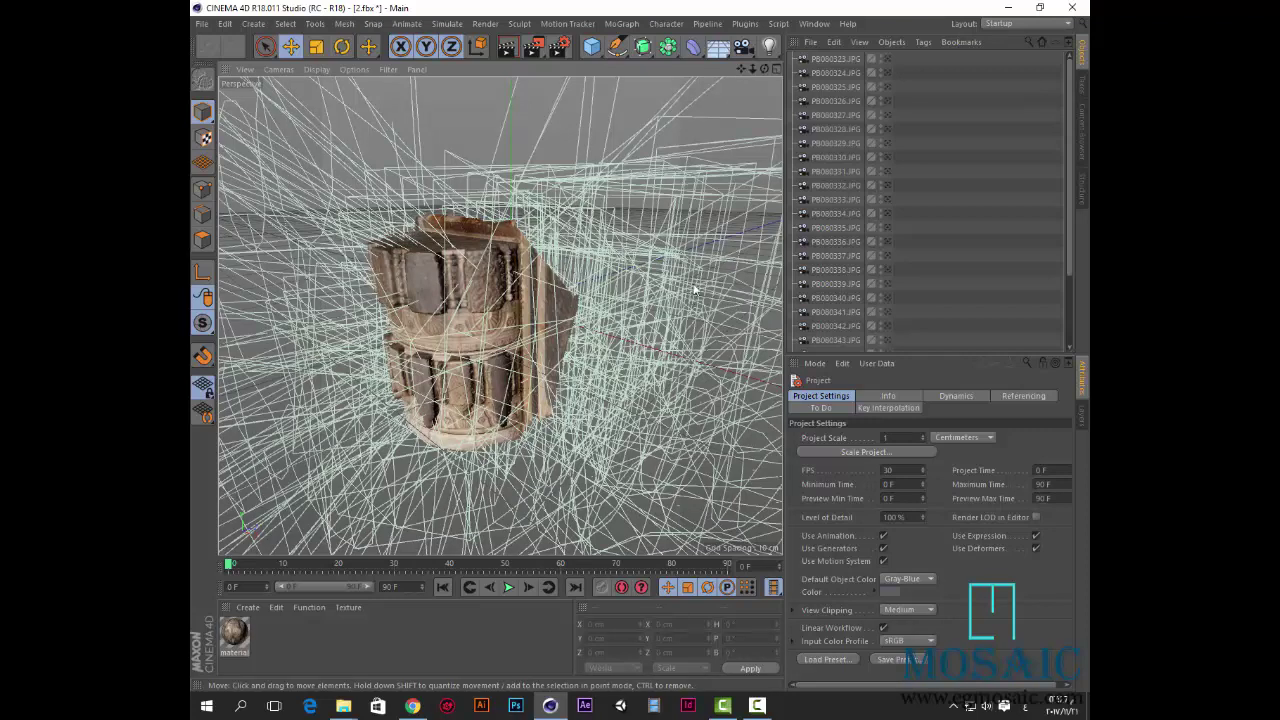
mouse_move(1070, 112)
mouse_down()
mouse_move(1070, 213)
mouse_move(1070, 88)
mouse_up()
drag(938, 55, 753, 329)
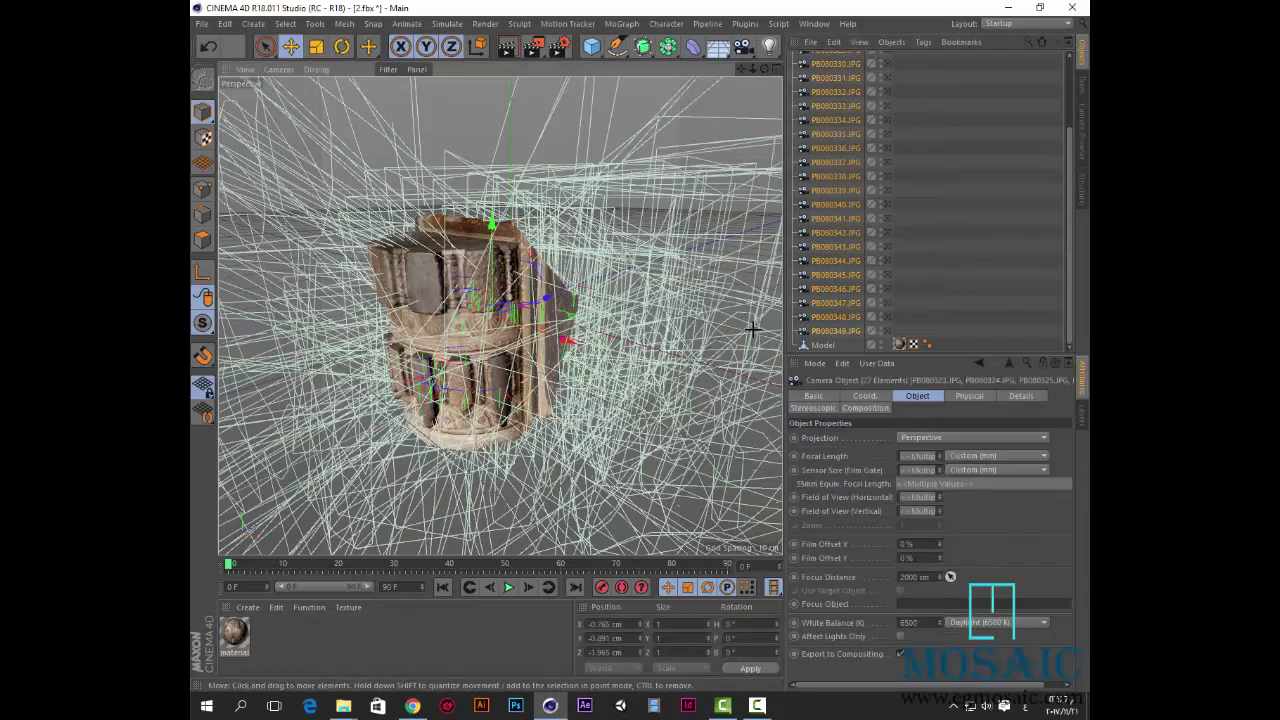
key(Delete)
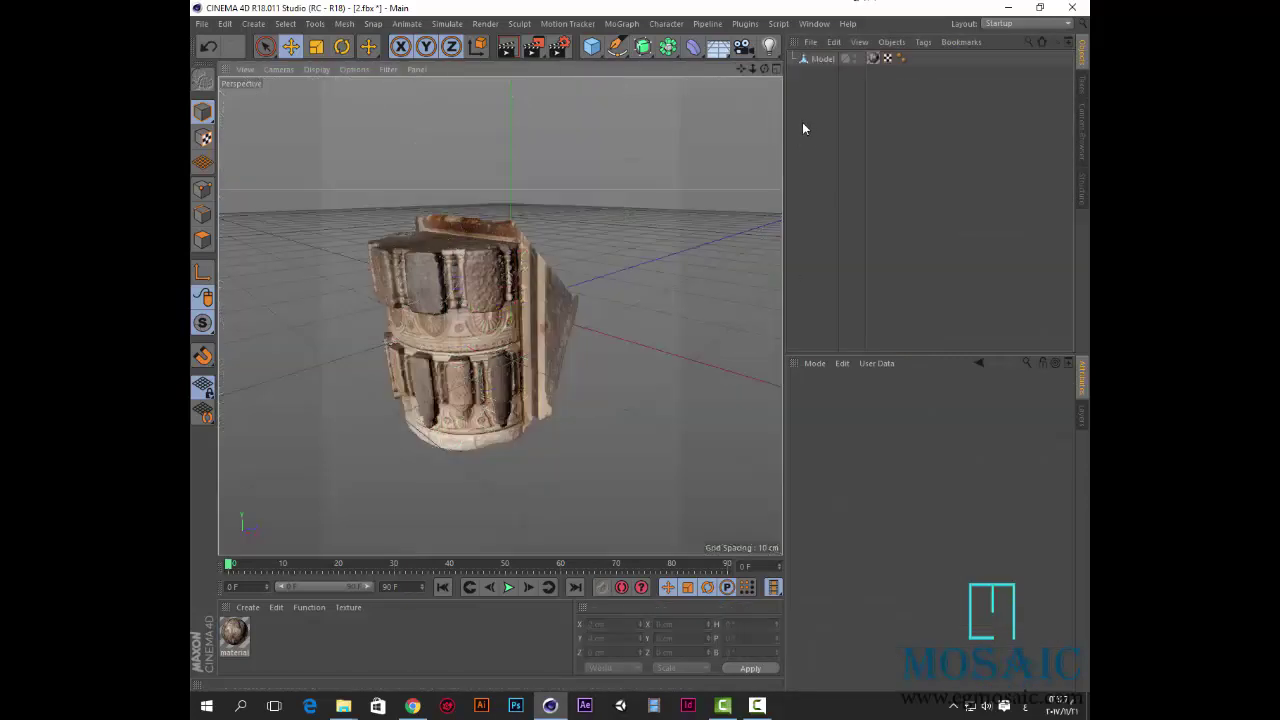
Set the render output to the 1280 x 1024 screen preset with All Frames as the frame range
click(563, 53)
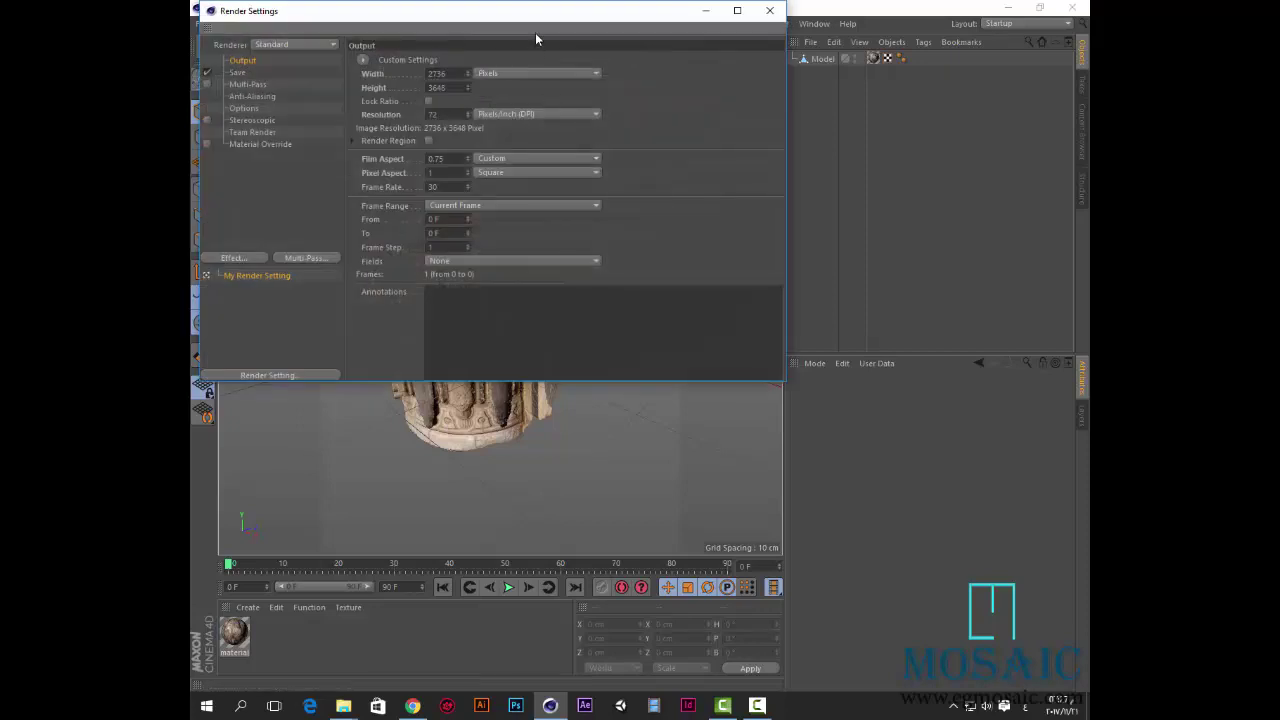
drag(535, 24, 811, 145)
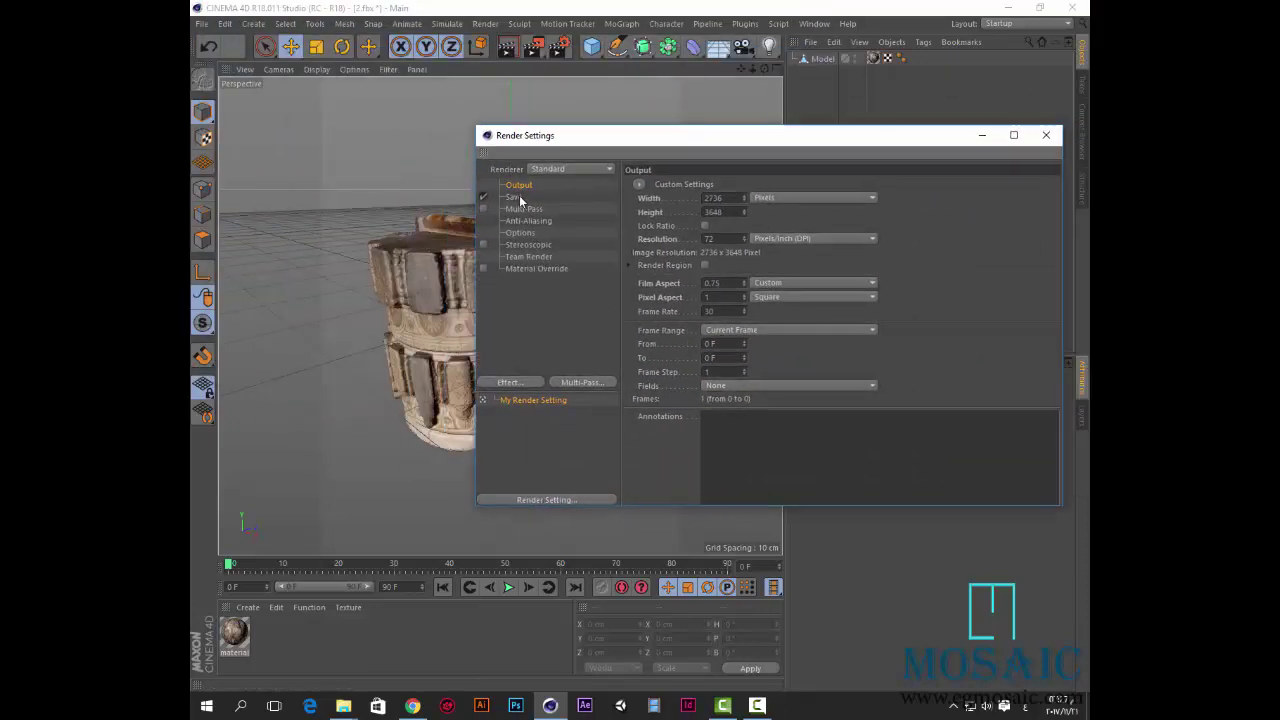
click(639, 185)
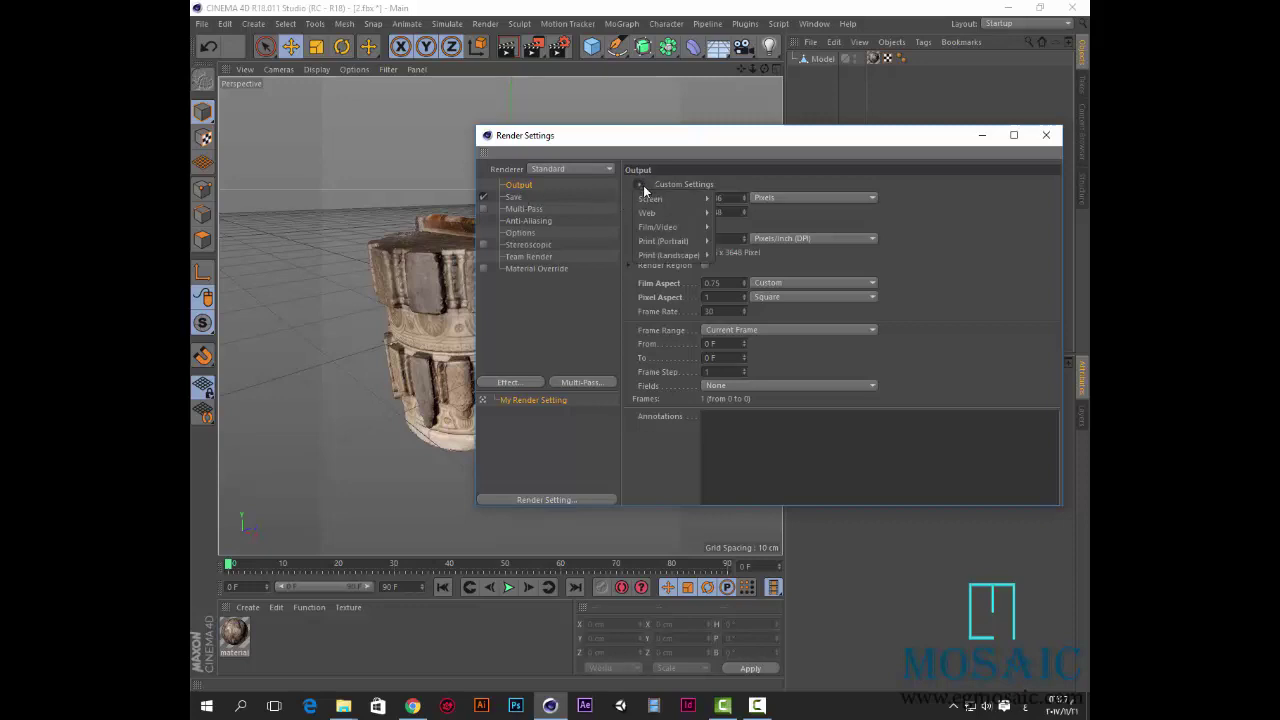
mouse_move(651, 201)
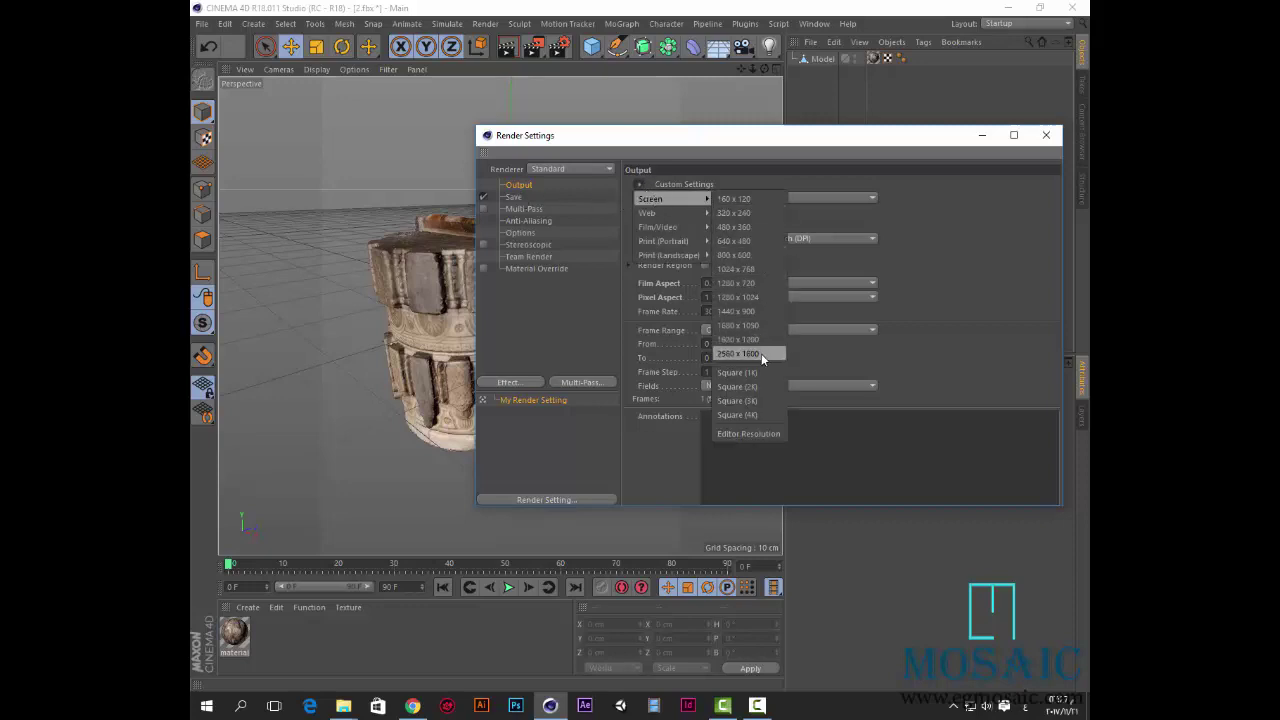
click(751, 297)
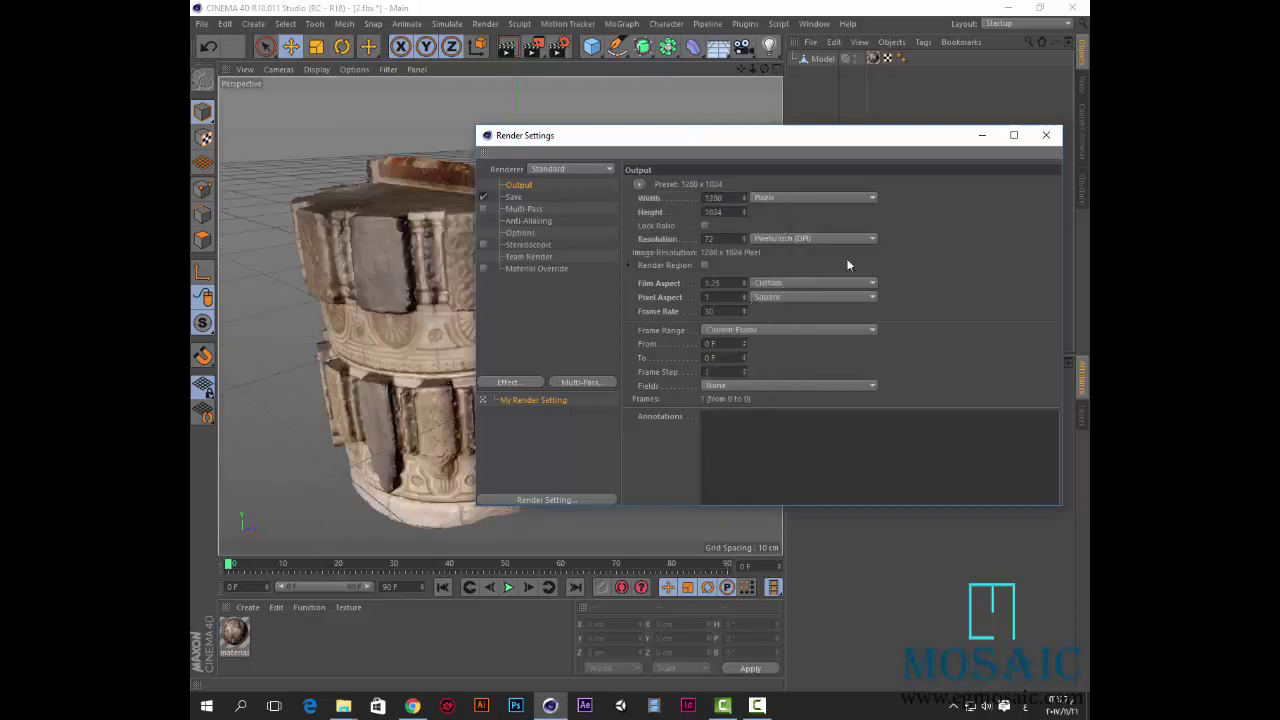
click(721, 328)
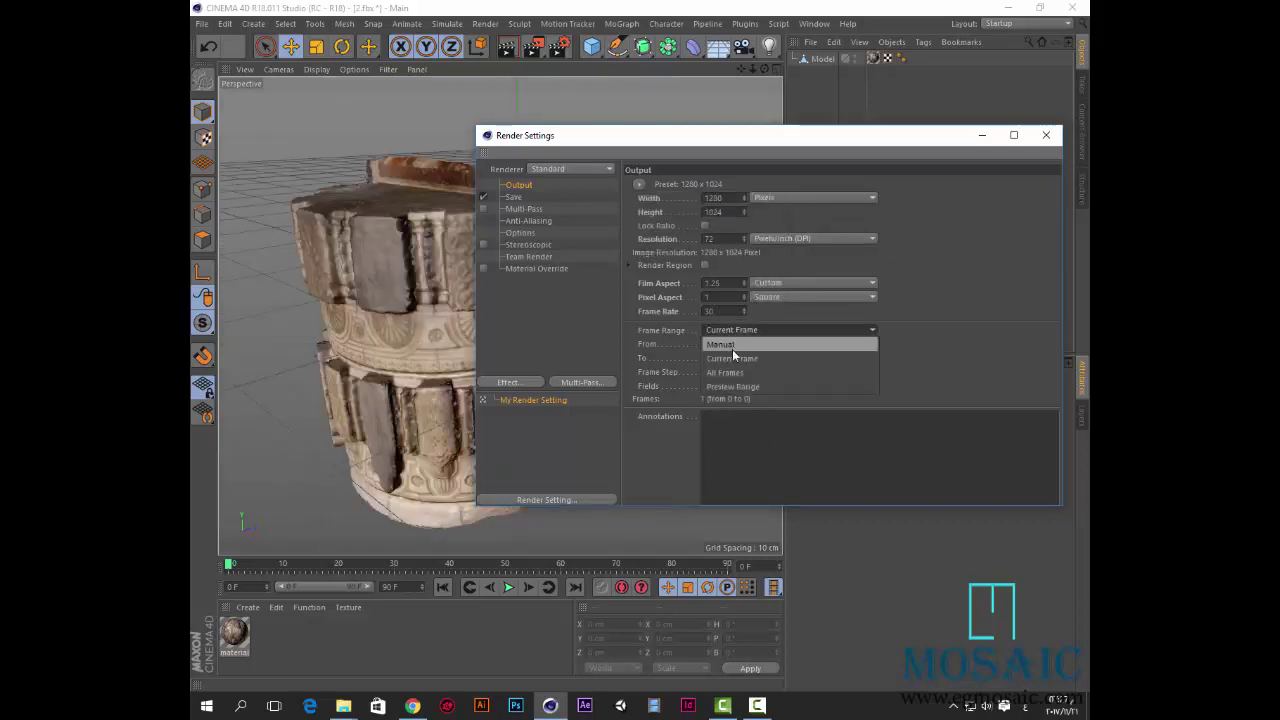
click(730, 369)
Set the render's save format to AVI Movie
click(518, 198)
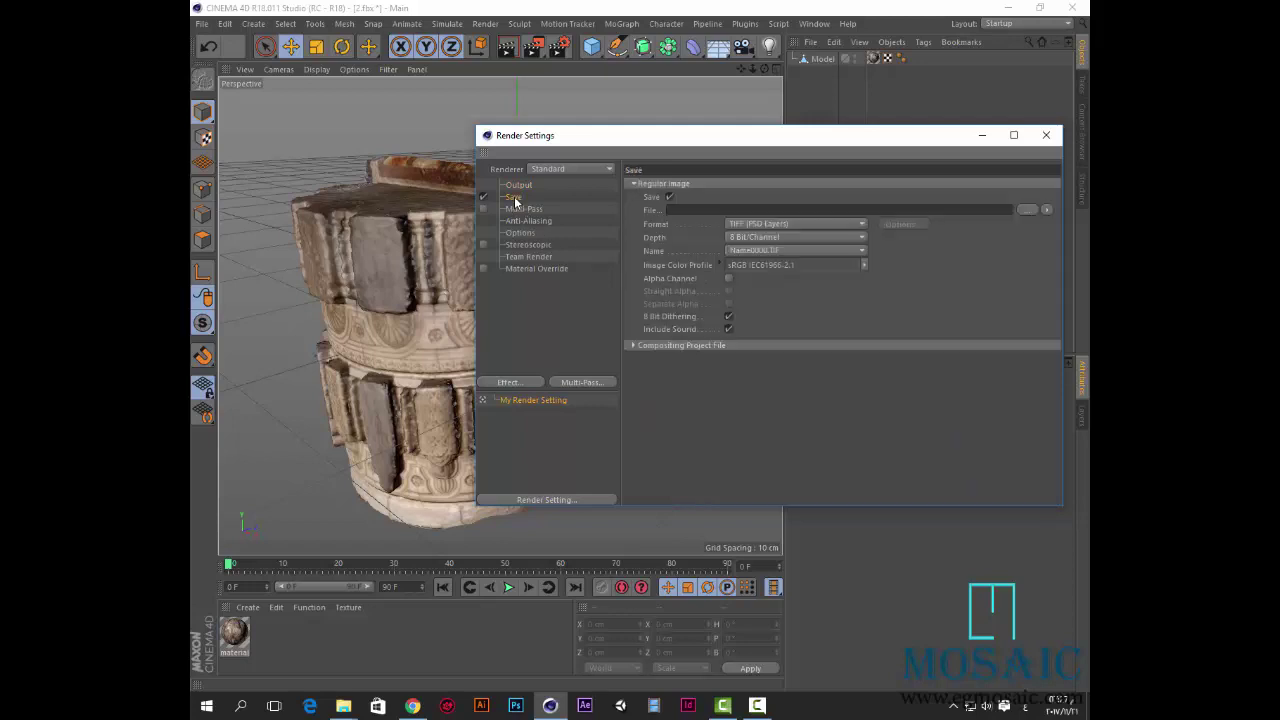
click(858, 225)
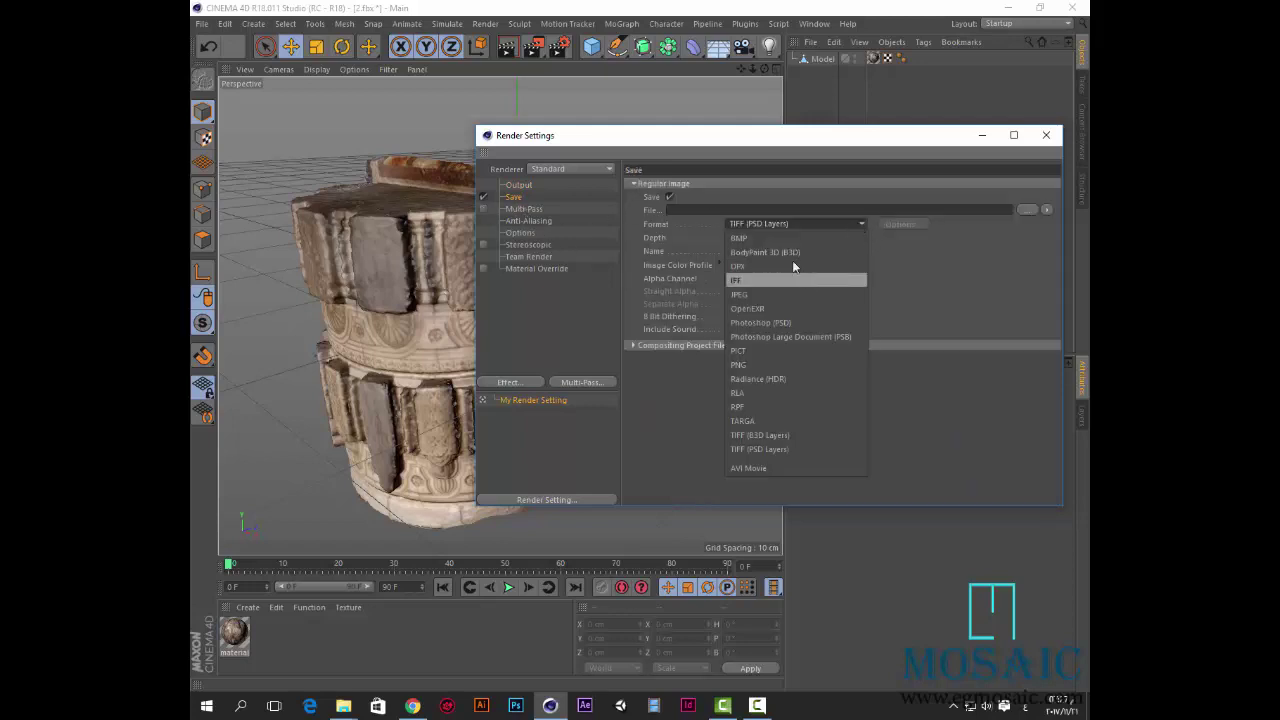
click(754, 469)
Set the render output file to test in a new desktop folder, New folder (8), and close the render settings
click(1027, 210)
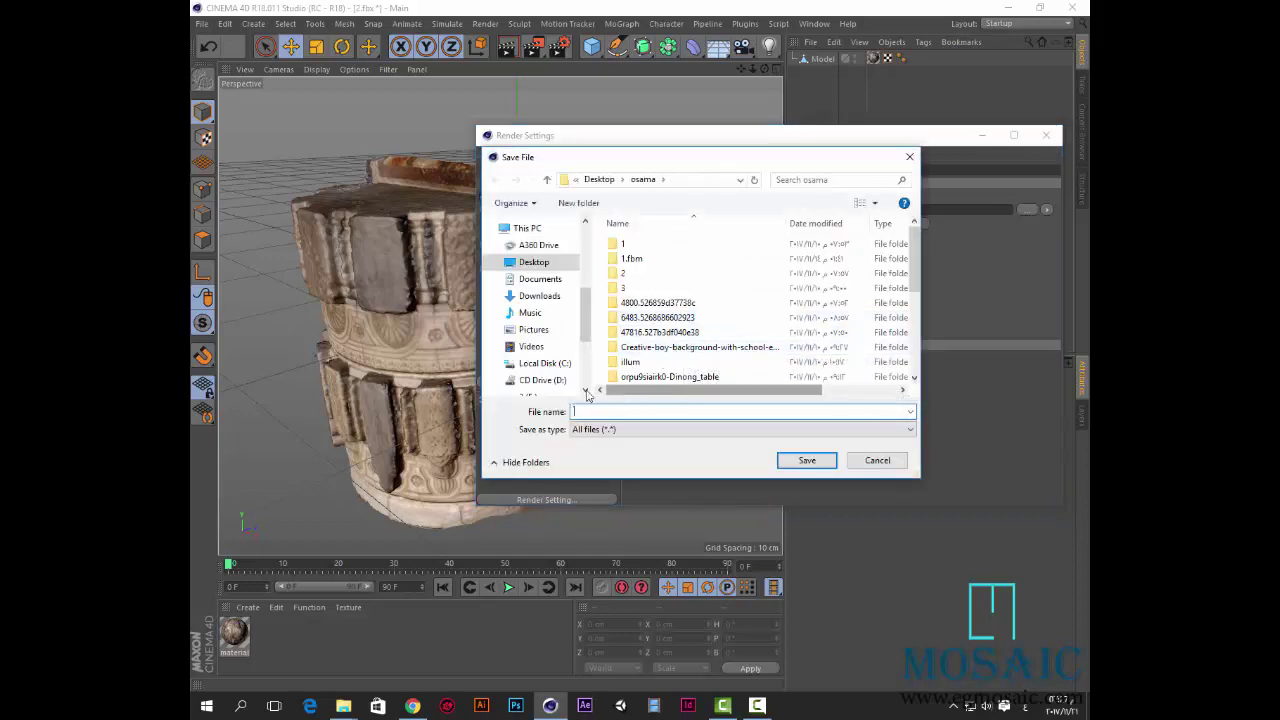
click(520, 263)
click(580, 204)
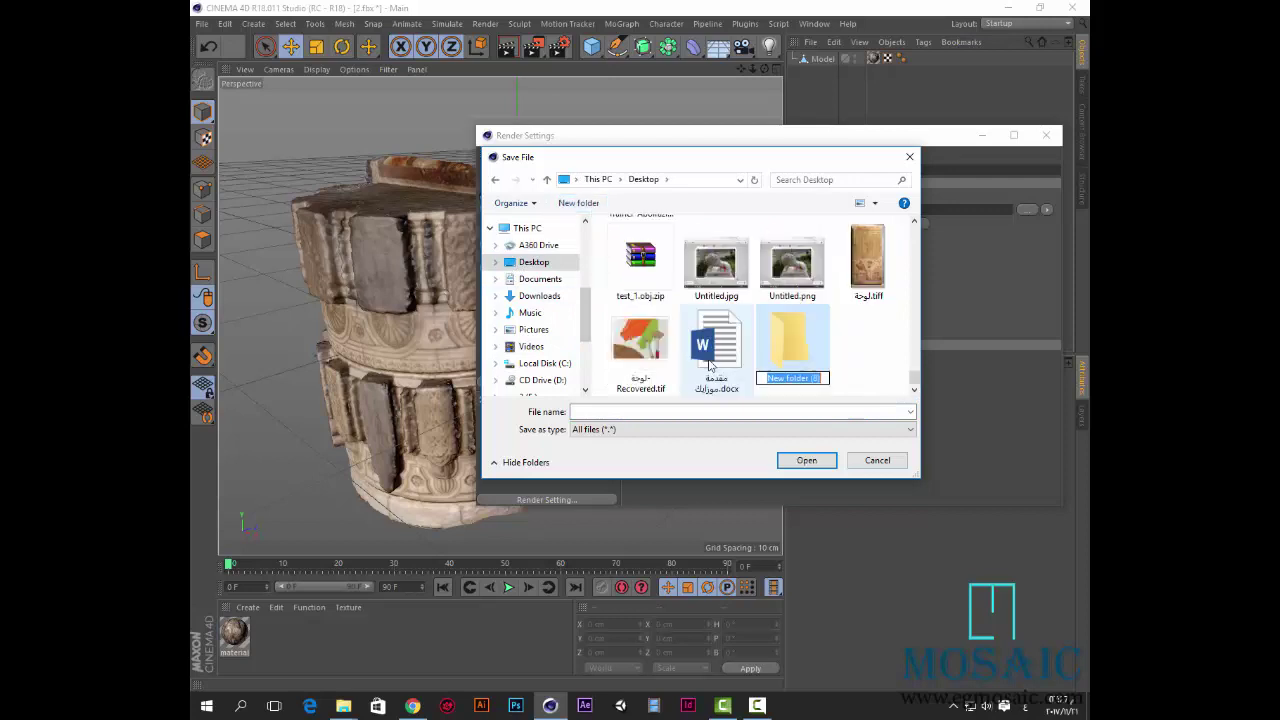
double_click(795, 345)
click(664, 412)
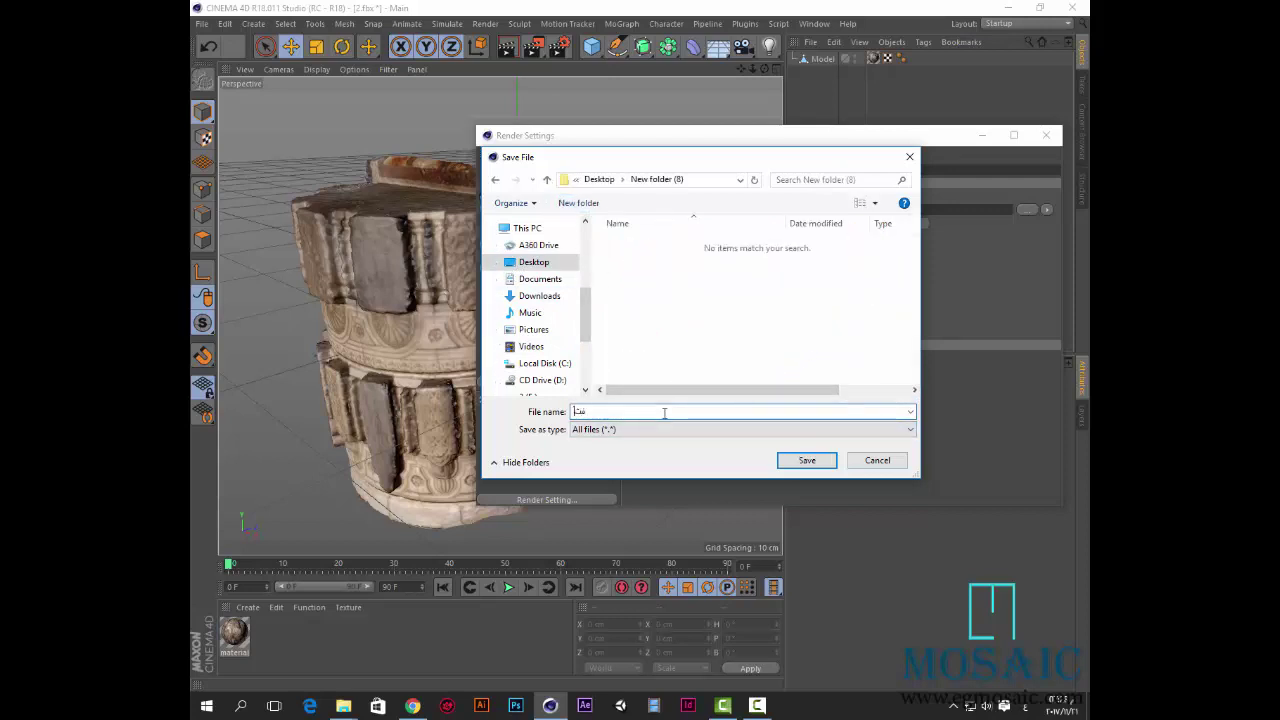
key(BackSpace)
key(BackSpace)
key(alt+shift)
click(791, 466)
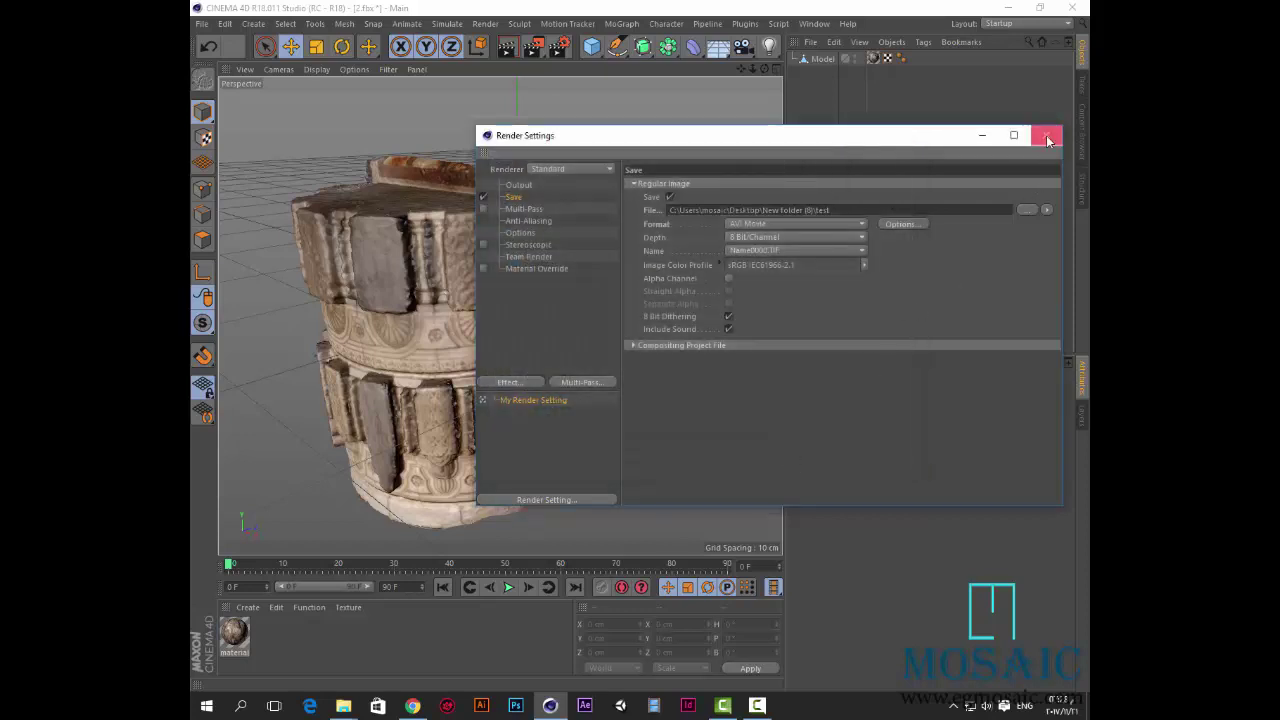
click(1046, 135)
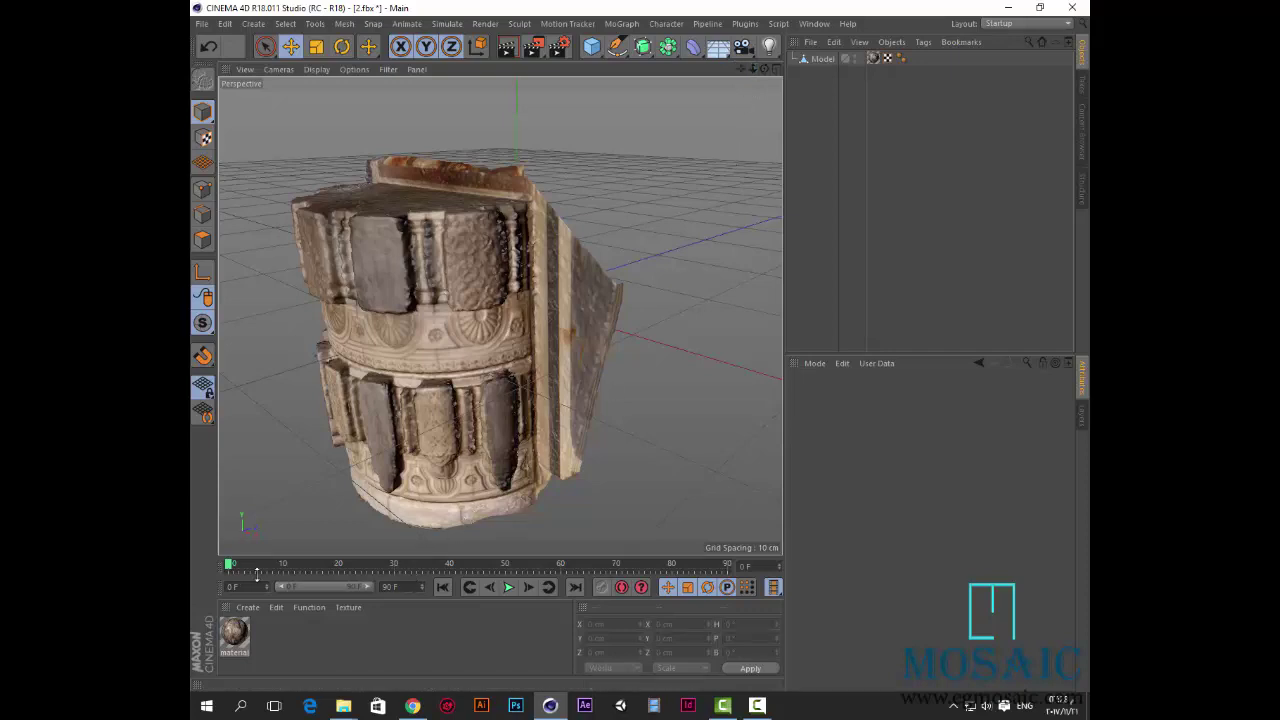
Set the project's end frame to 300 and extend the preview range to cover the full timeline
click(399, 587)
click(399, 586)
click(405, 587)
click(396, 588)
double_click(390, 587)
key(BackSpace)
key(Return)
drag(319, 588, 385, 588)
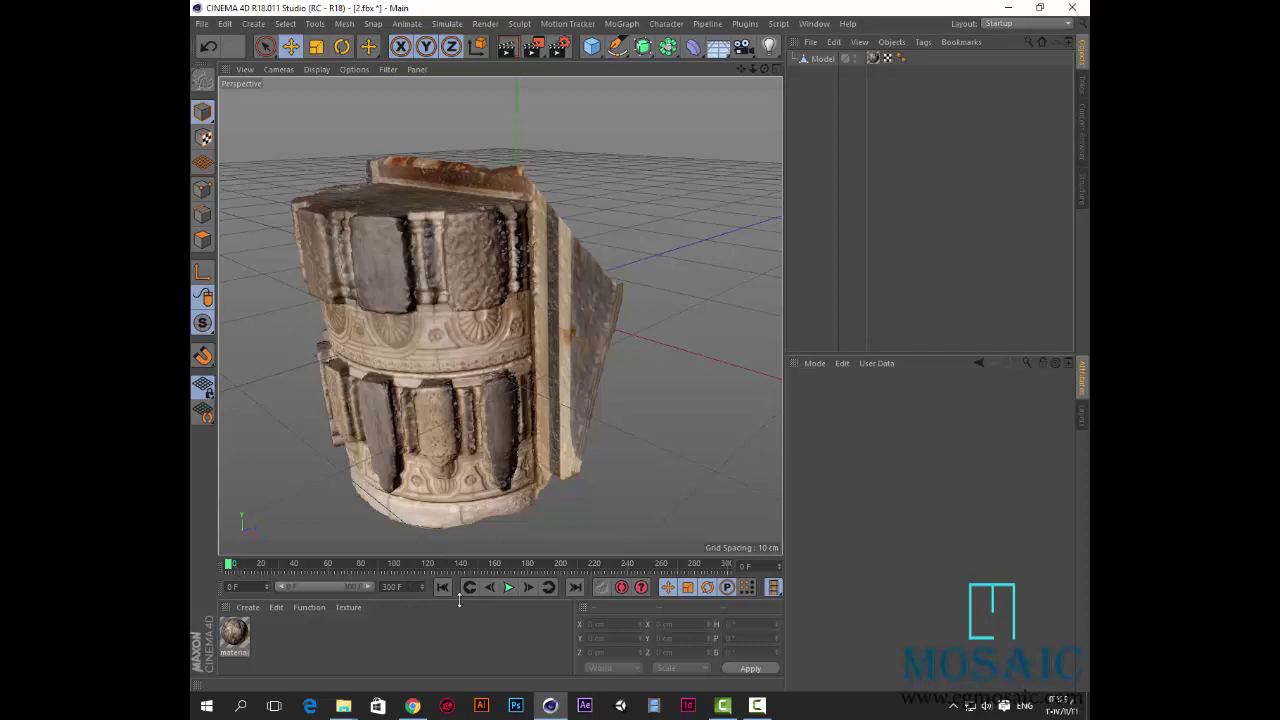
Play the timeline briefly, stop it and return to the first frame
click(508, 587)
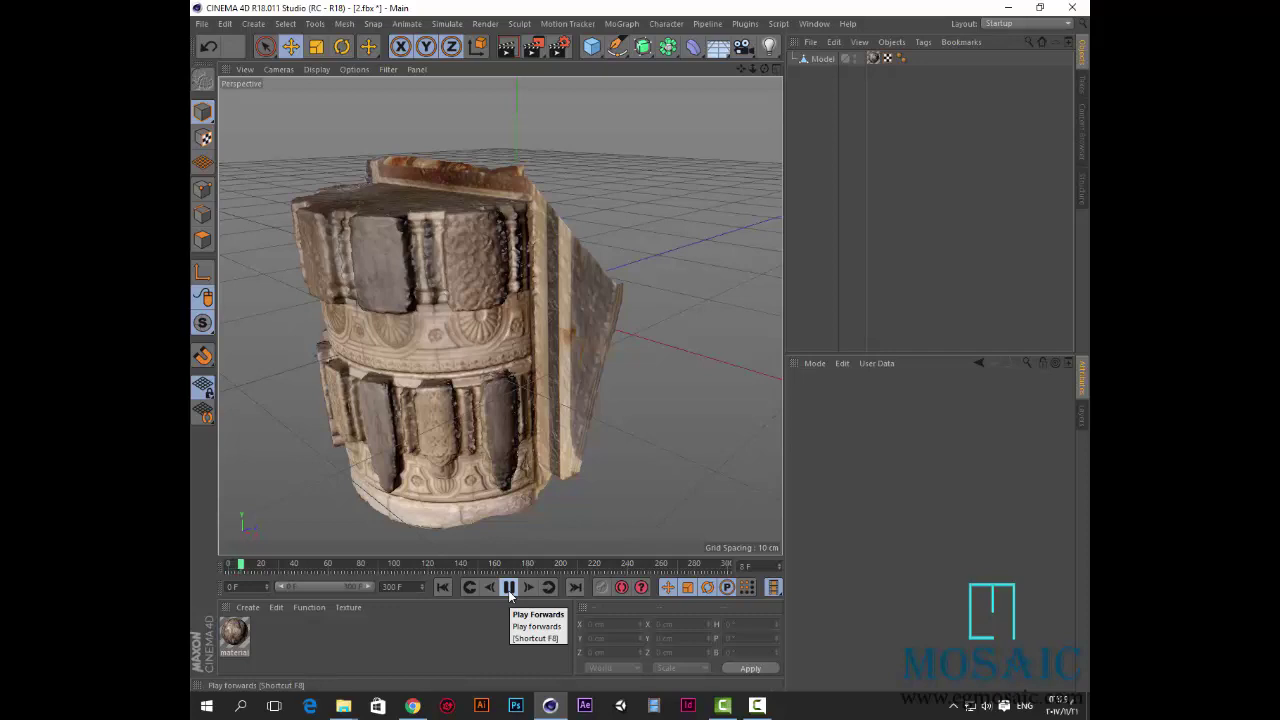
click(509, 590)
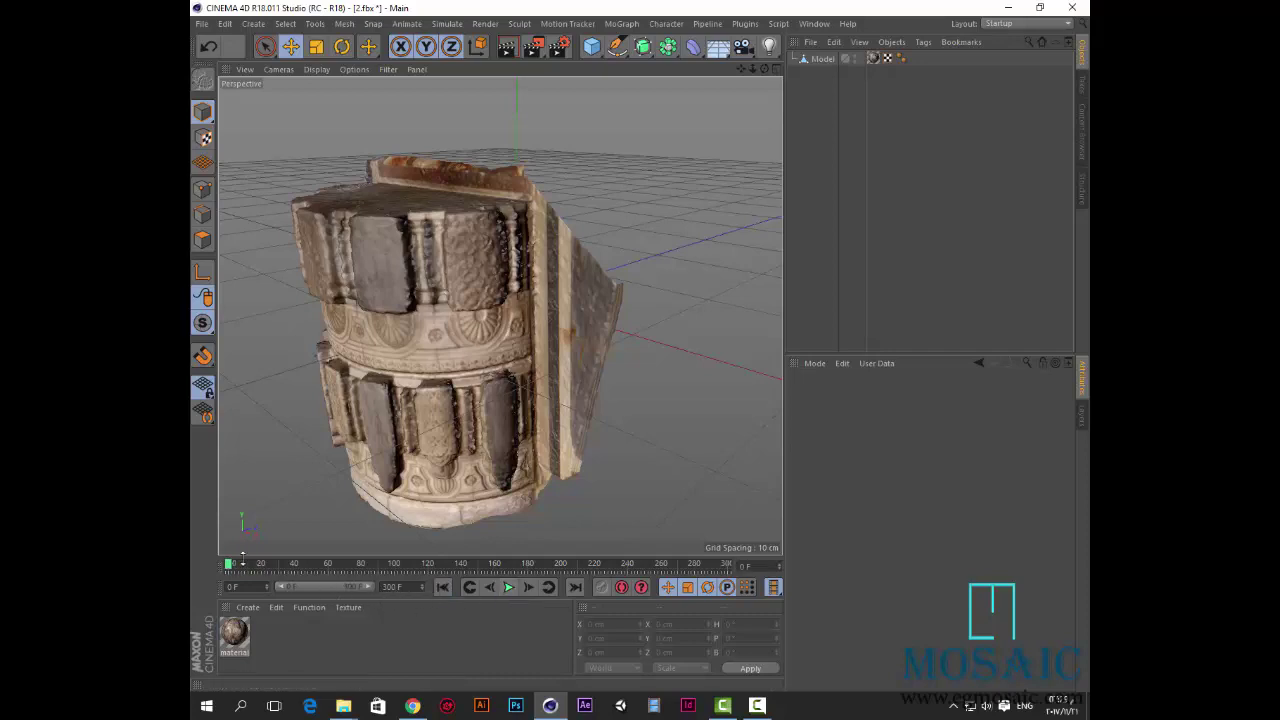
click(442, 587)
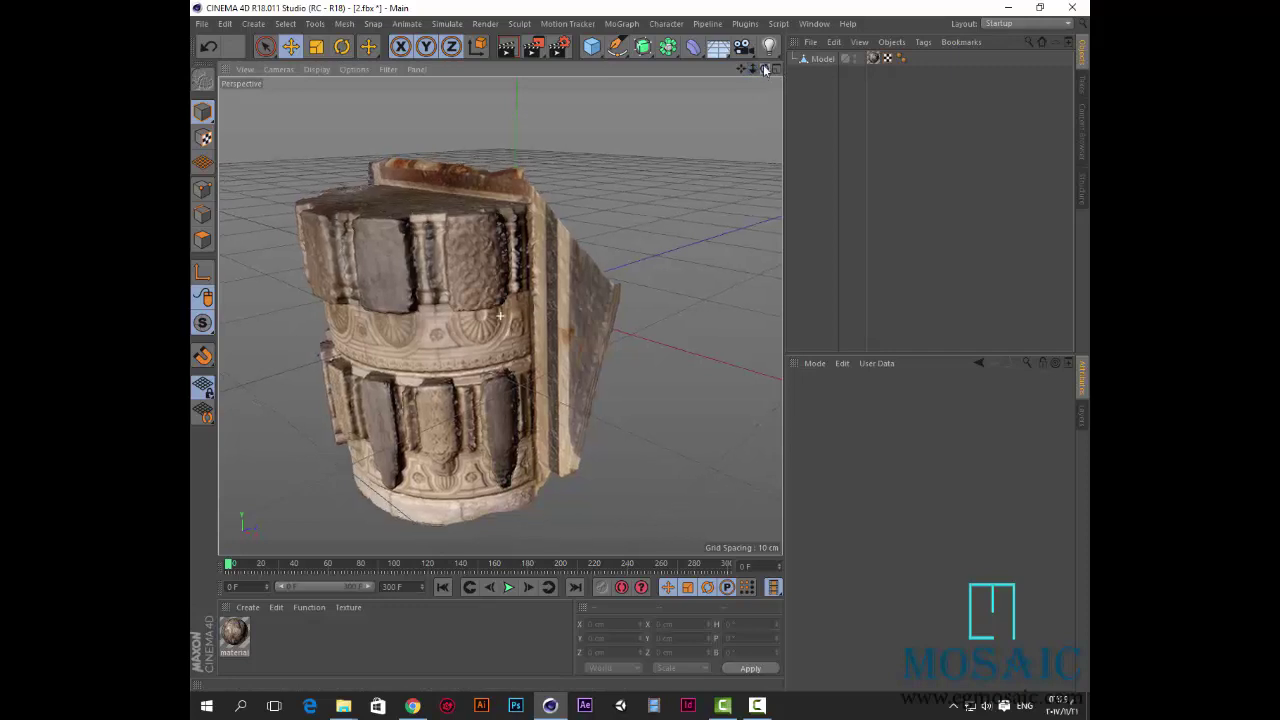
Orbit and pan the perspective view until it faces the model's arcaded front
drag(764, 69, 764, 60)
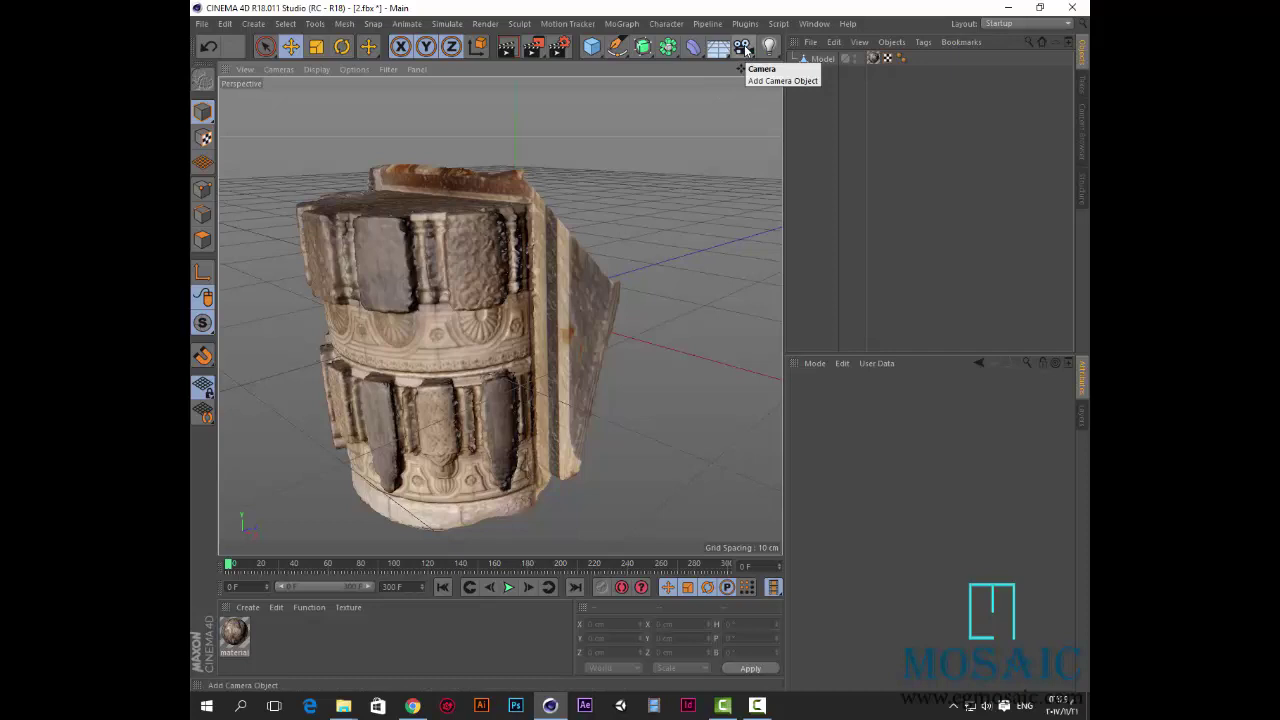
mouse_move(753, 69)
mouse_down()
mouse_move(715, 69)
mouse_move(775, 69)
mouse_move(741, 69)
mouse_up()
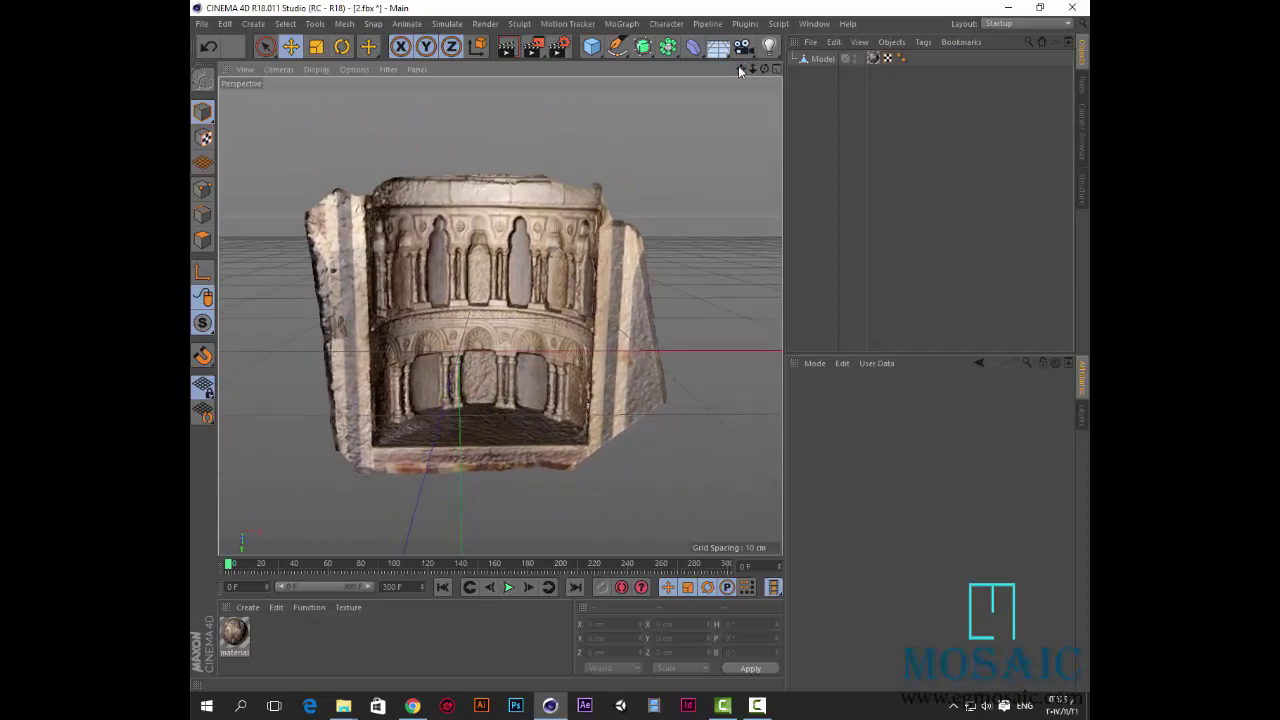
click(728, 706)
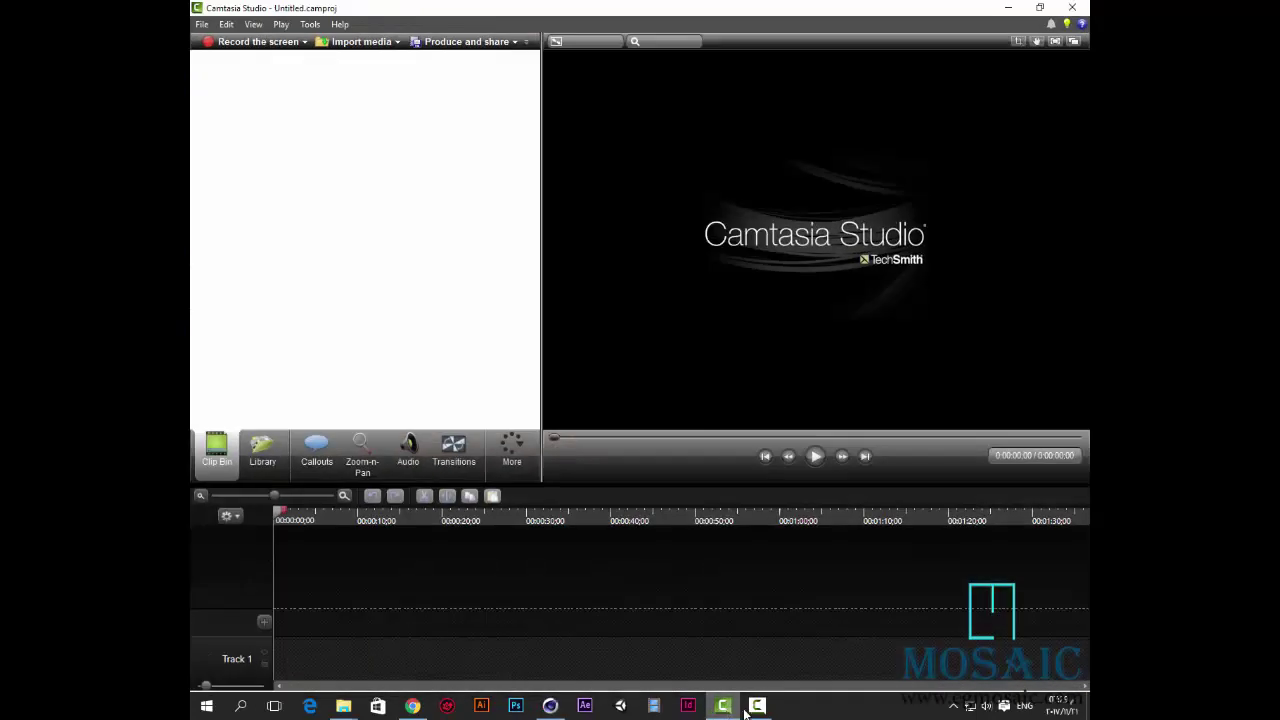
click(755, 707)
click(1012, 642)
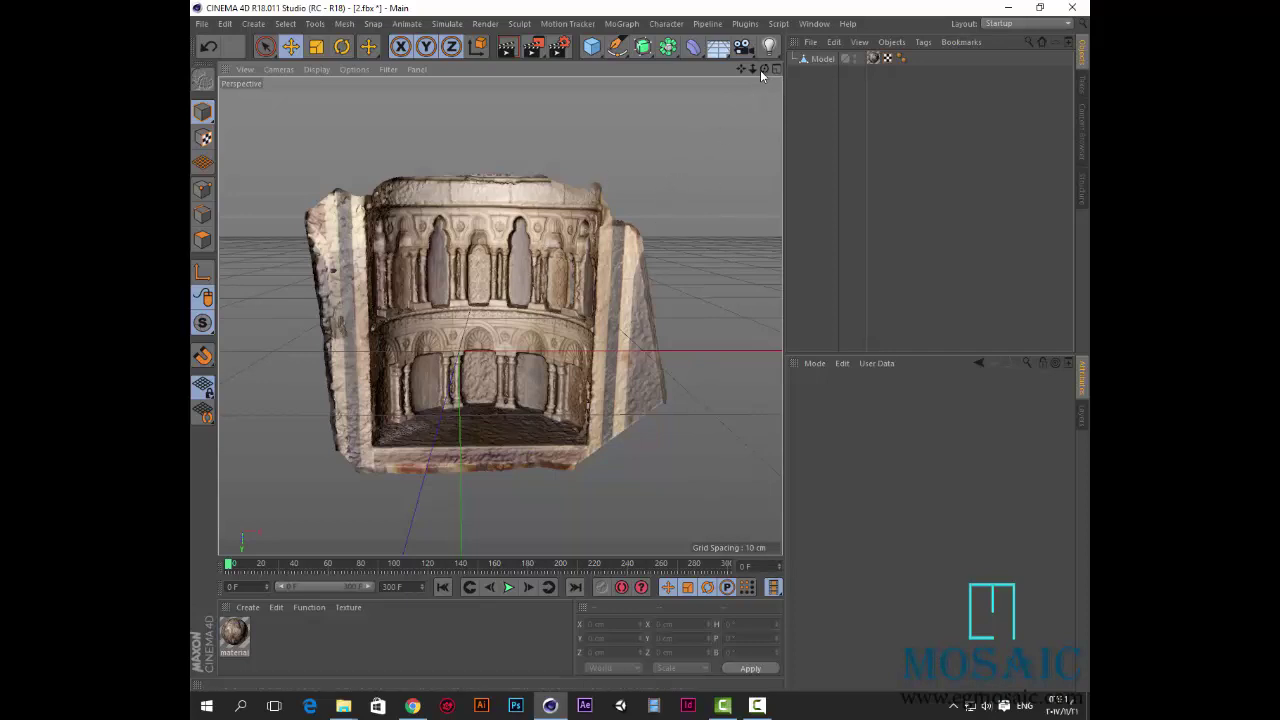
Add three cameras at successive viewpoints, starting at the model's arcaded front and orbiting around to its side
drag(753, 69, 732, 72)
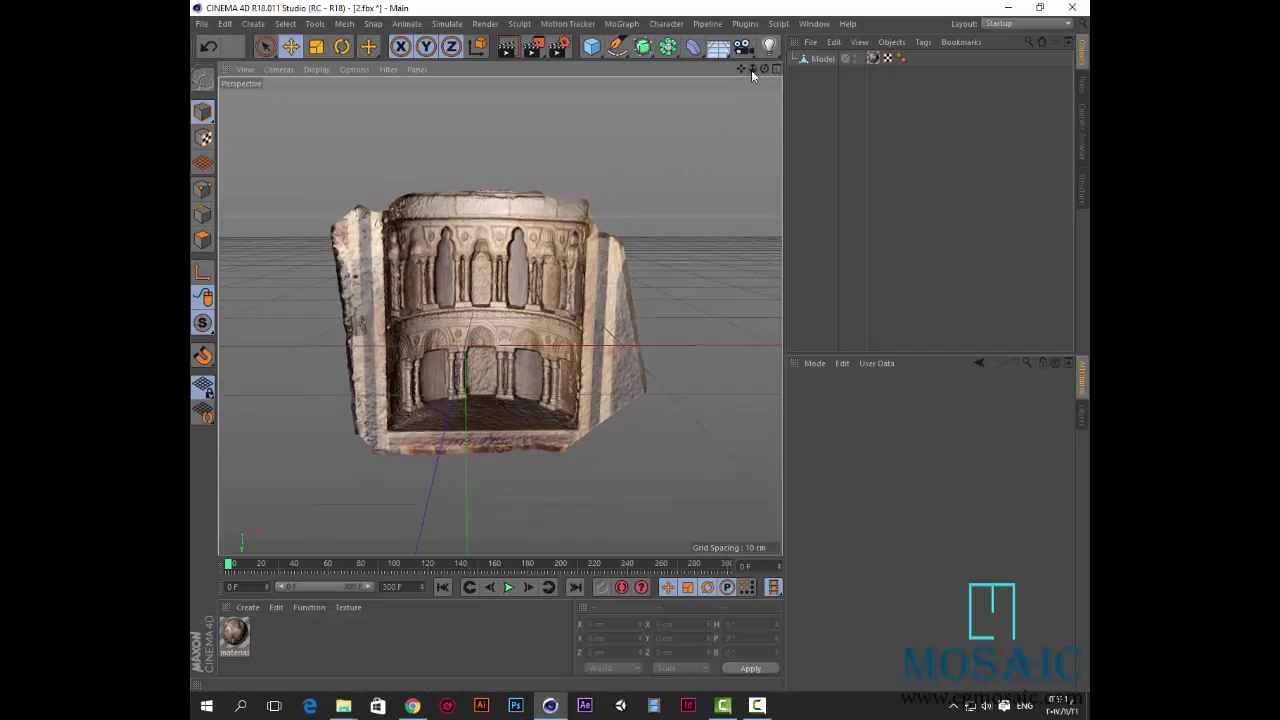
click(743, 48)
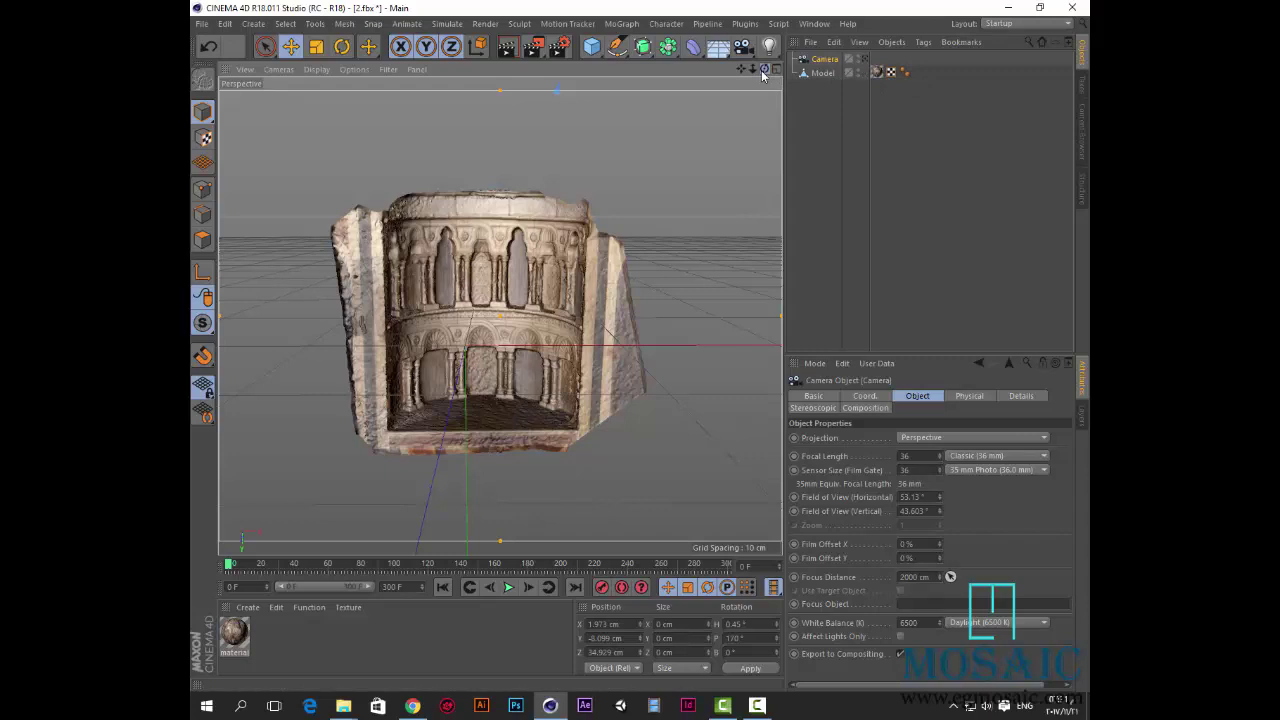
drag(760, 75, 712, 79)
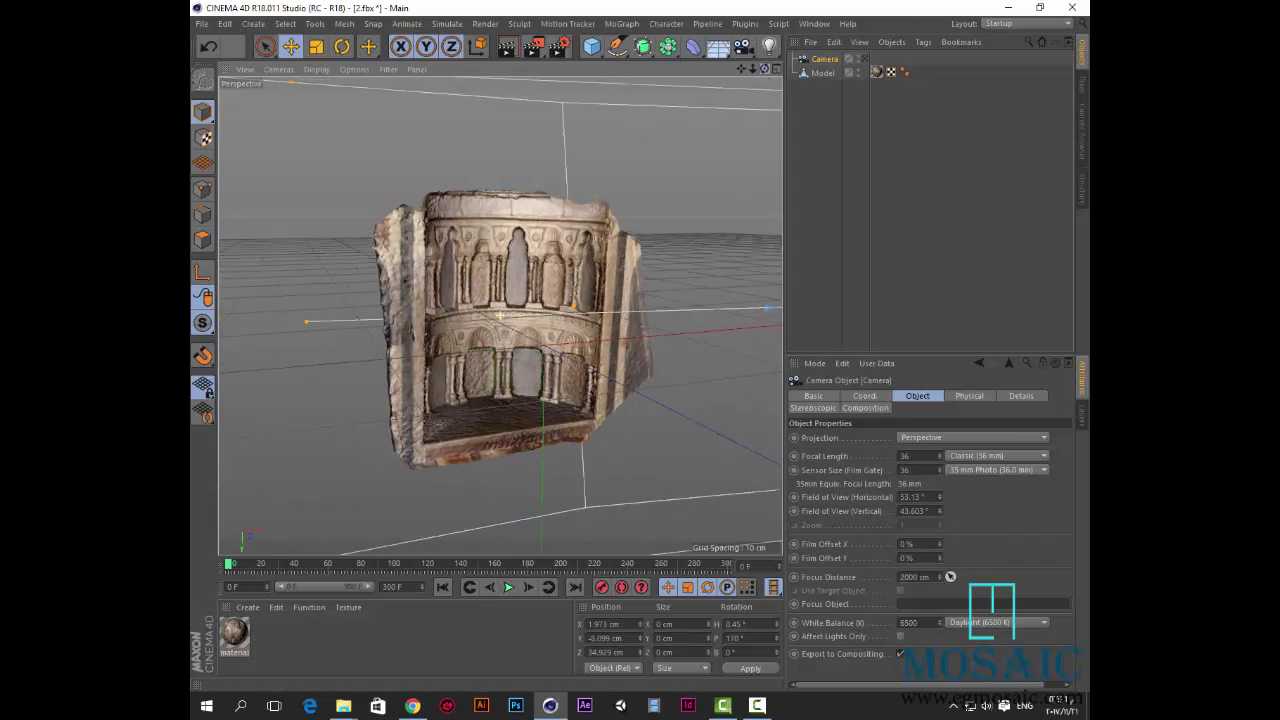
click(743, 46)
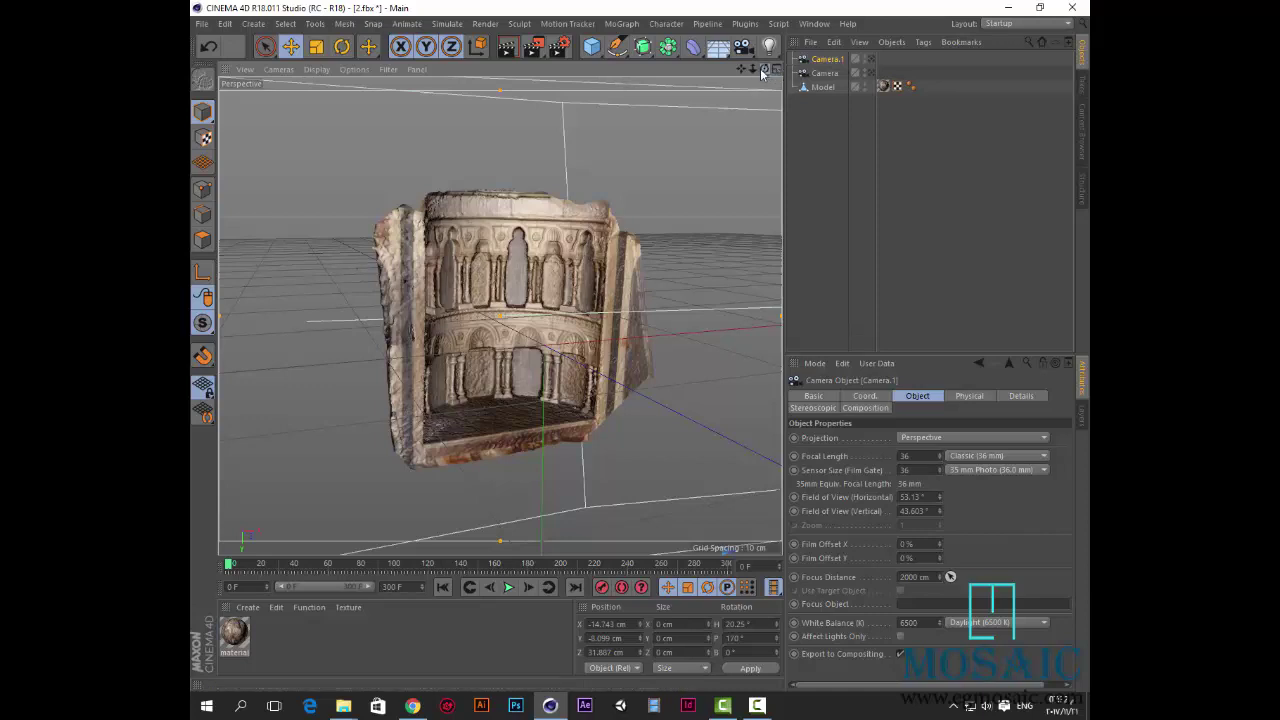
drag(764, 68, 760, 69)
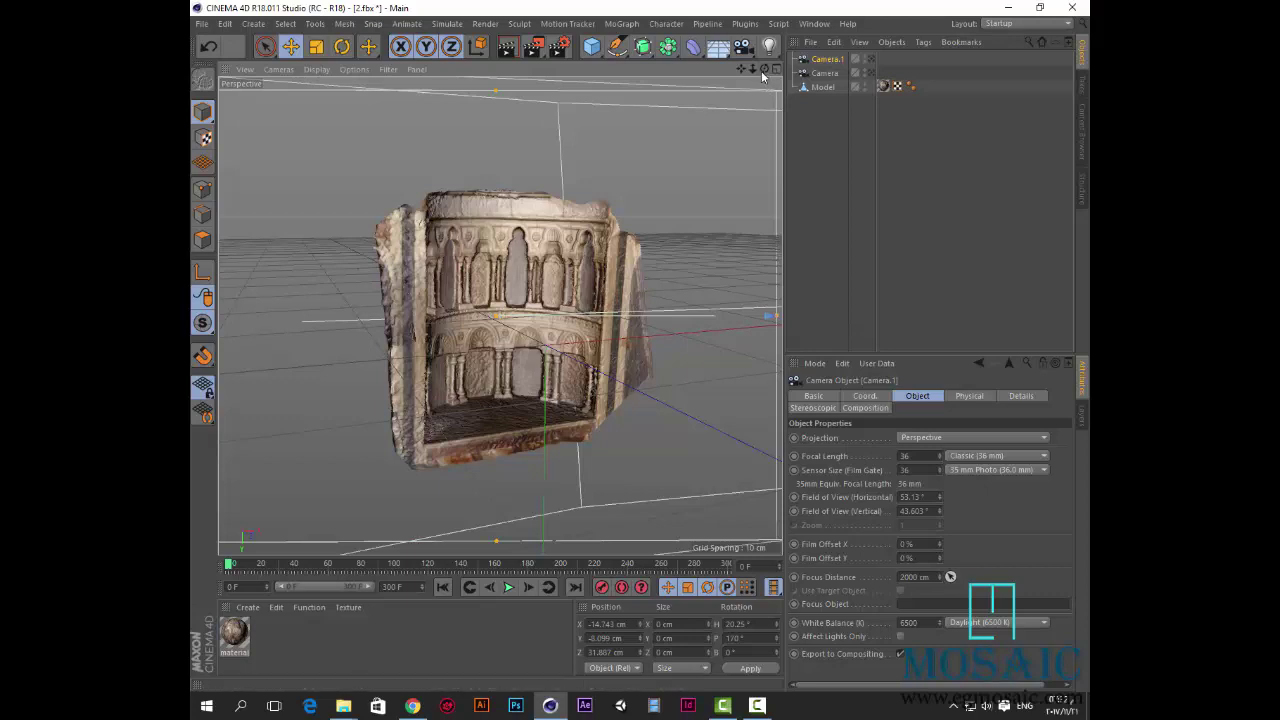
drag(764, 68, 880, 72)
drag(760, 73, 745, 72)
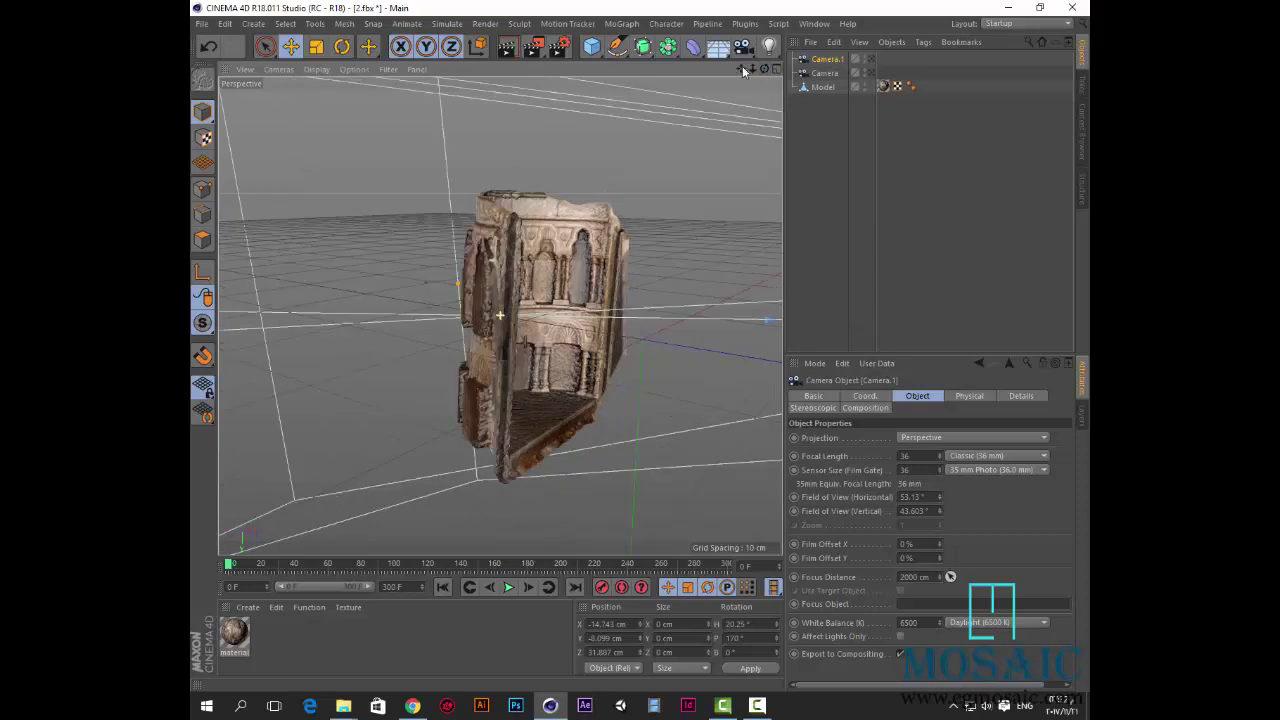
click(742, 46)
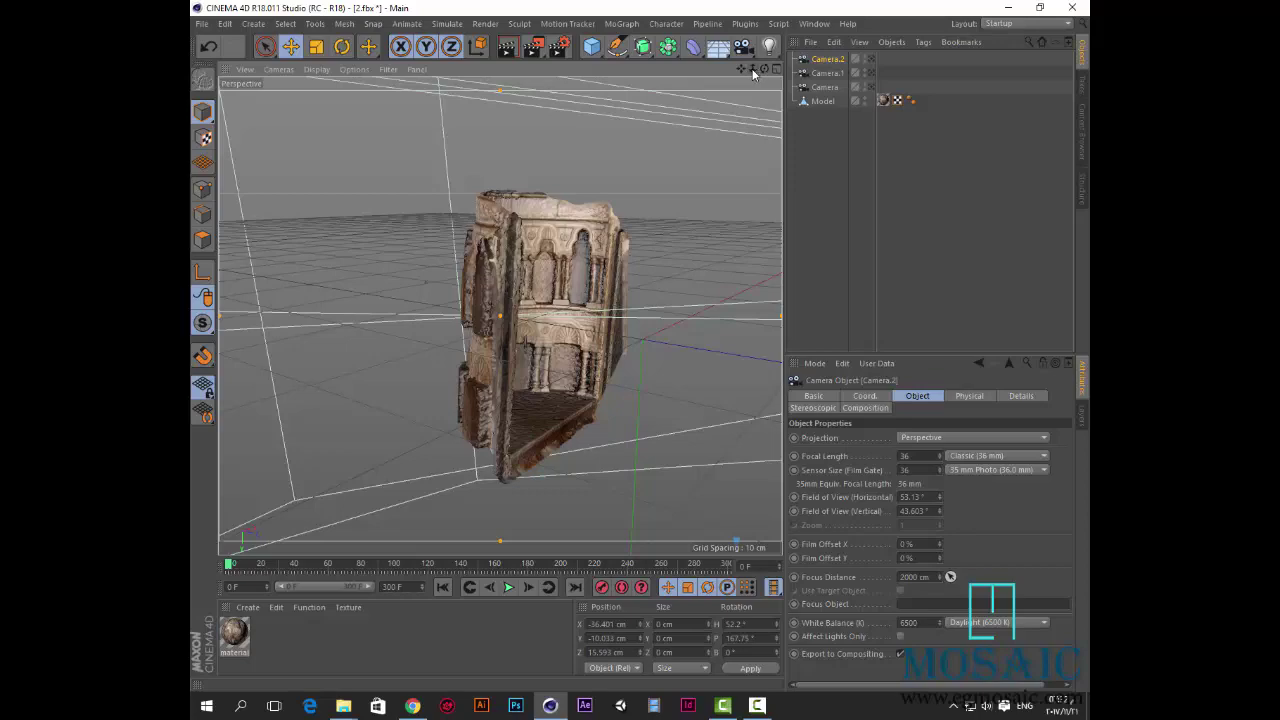
Add one camera from a more distant view of the model and another after orbiting further around its side
drag(753, 74, 741, 67)
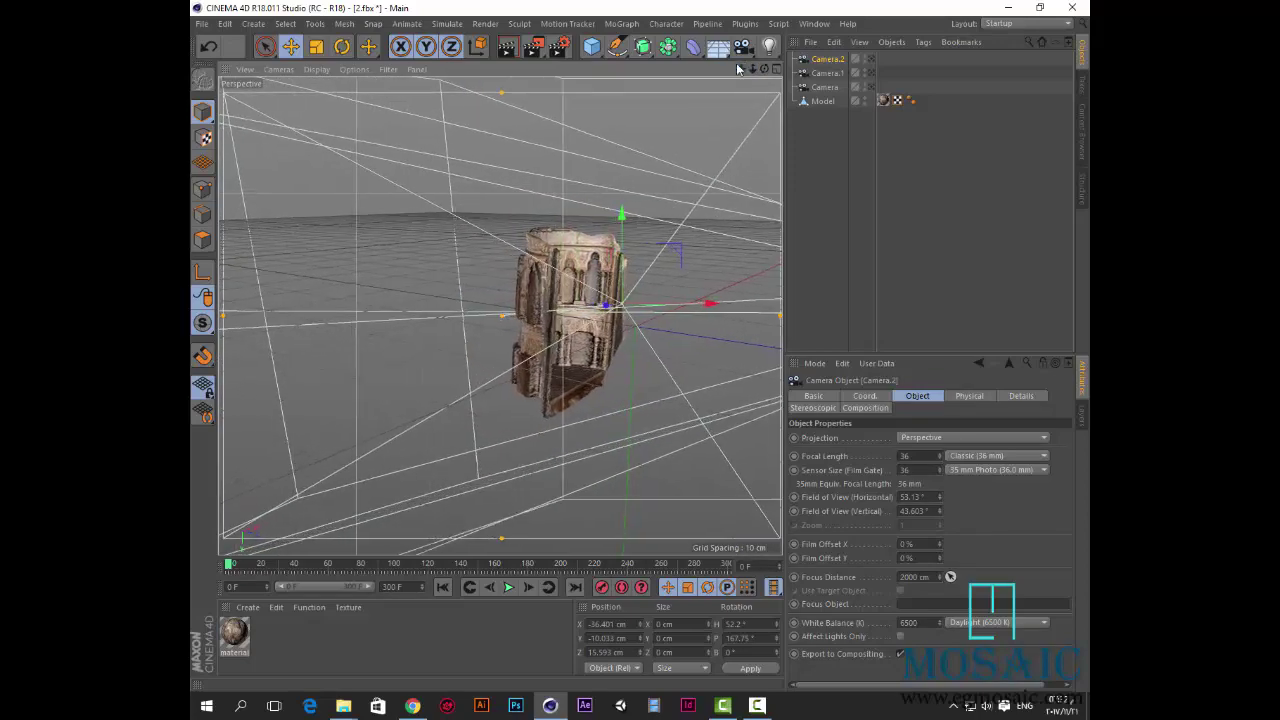
click(741, 48)
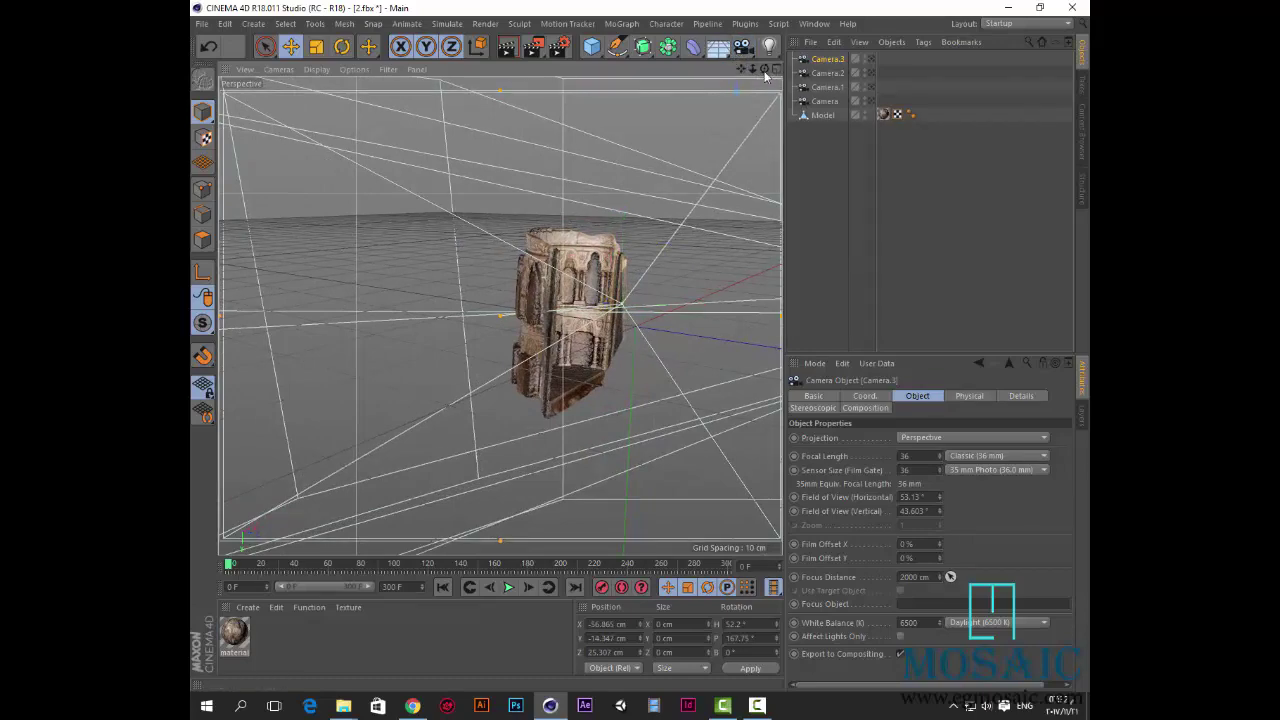
drag(765, 75, 699, 91)
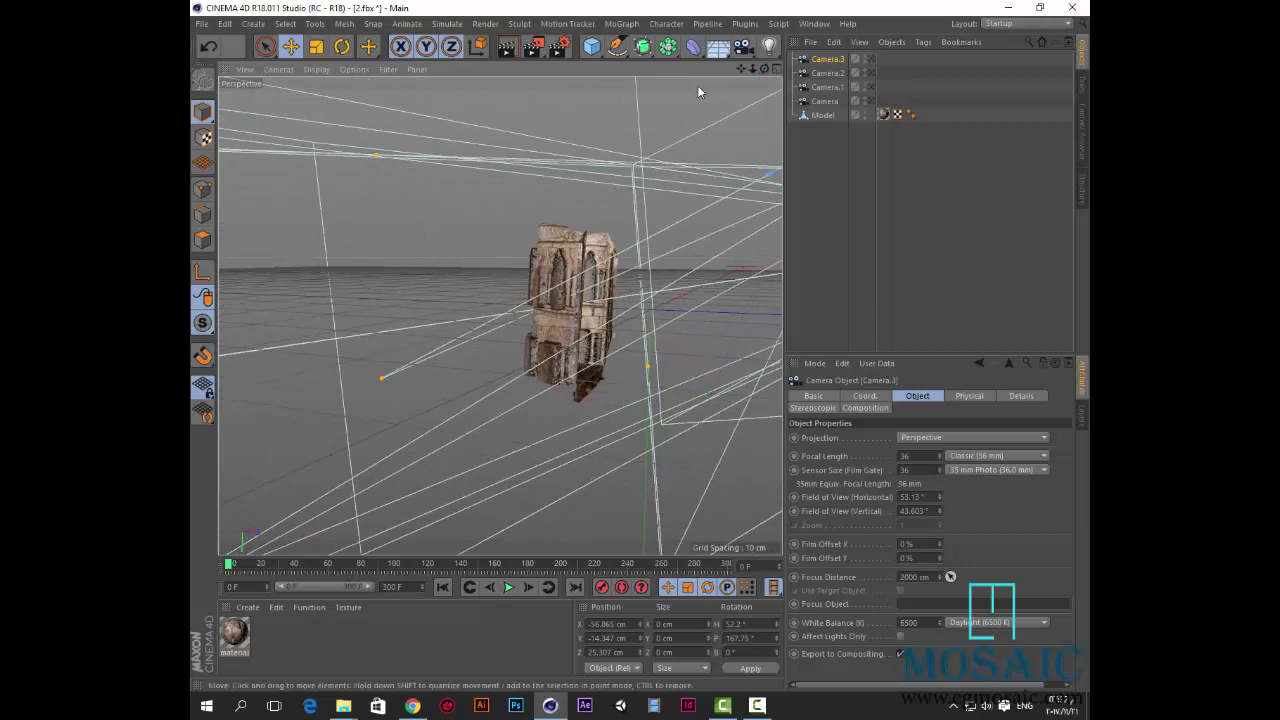
click(743, 47)
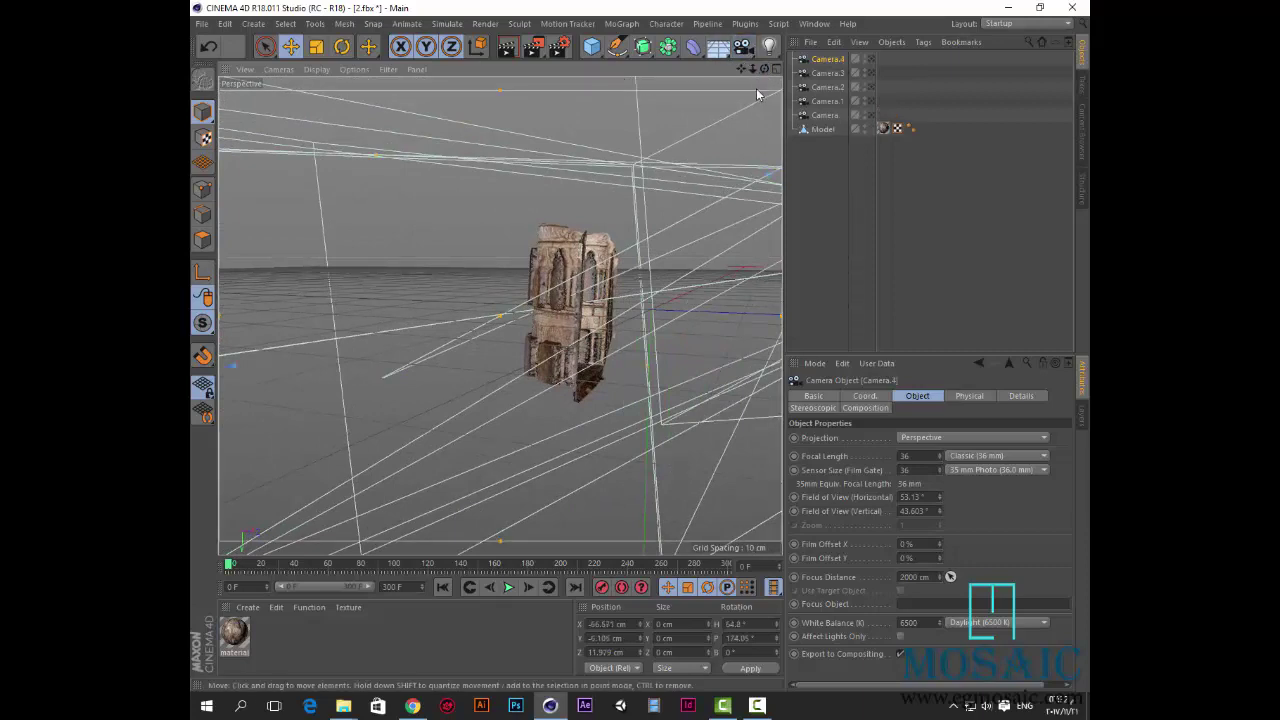
Add seven more cameras at successive viewpoints orbiting around the model and back towards its arcaded side
mouse_move(764, 69)
mouse_down()
mouse_move(722, 70)
mouse_move(758, 70)
mouse_up()
click(743, 47)
click(743, 47)
click(743, 47)
click(743, 47)
click(740, 50)
click(742, 47)
click(742, 47)
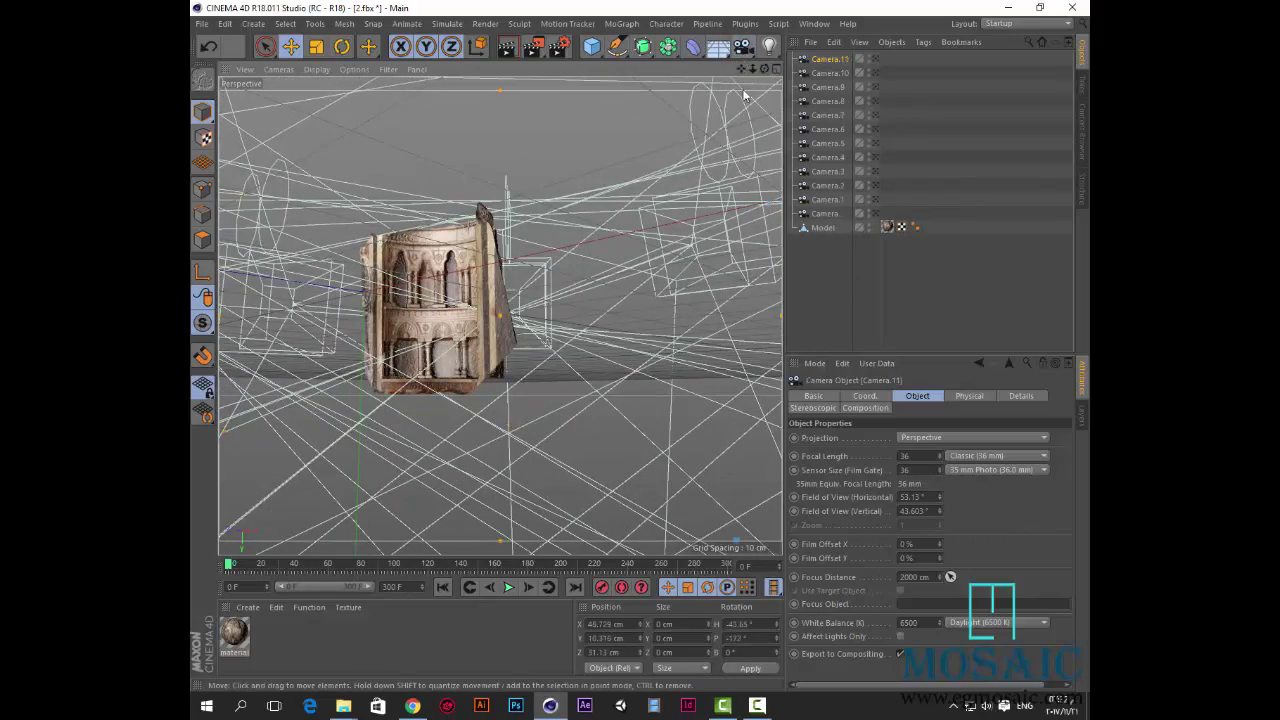
Add three more cameras, moving from the distant arcaded side to a close-up centred on the carved arches
drag(765, 72, 757, 70)
click(742, 47)
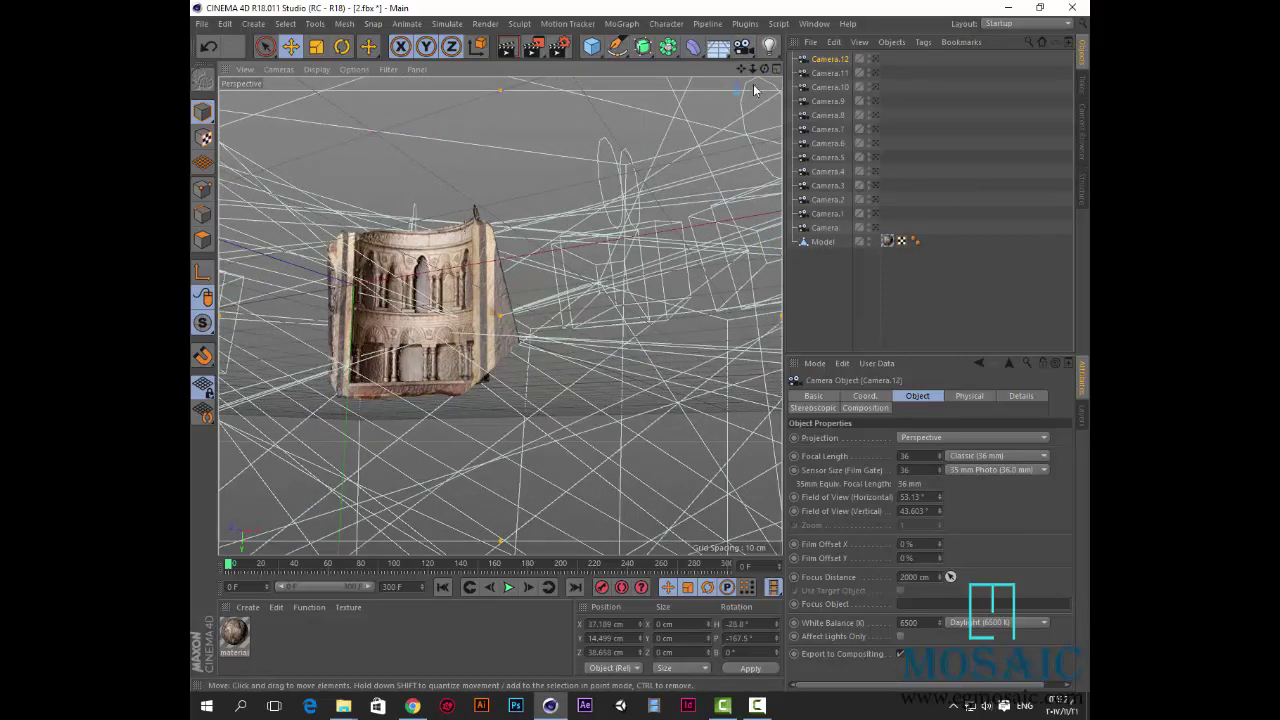
drag(752, 75, 765, 72)
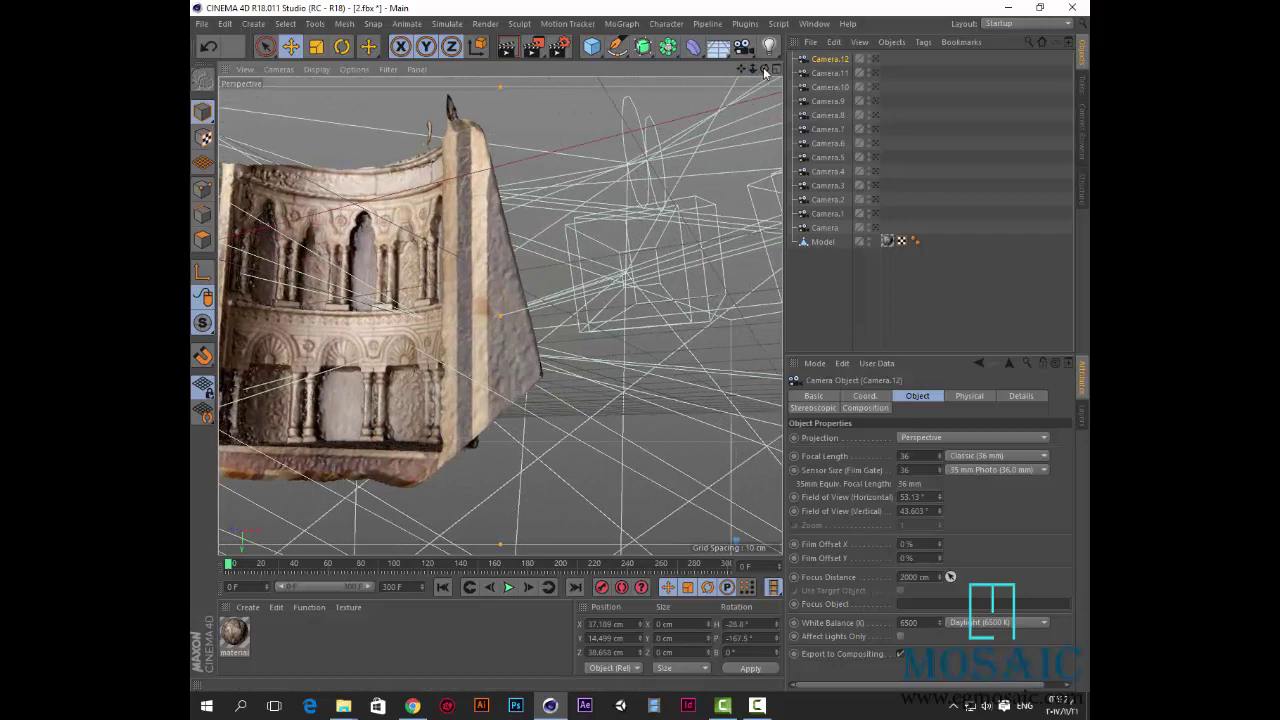
click(743, 47)
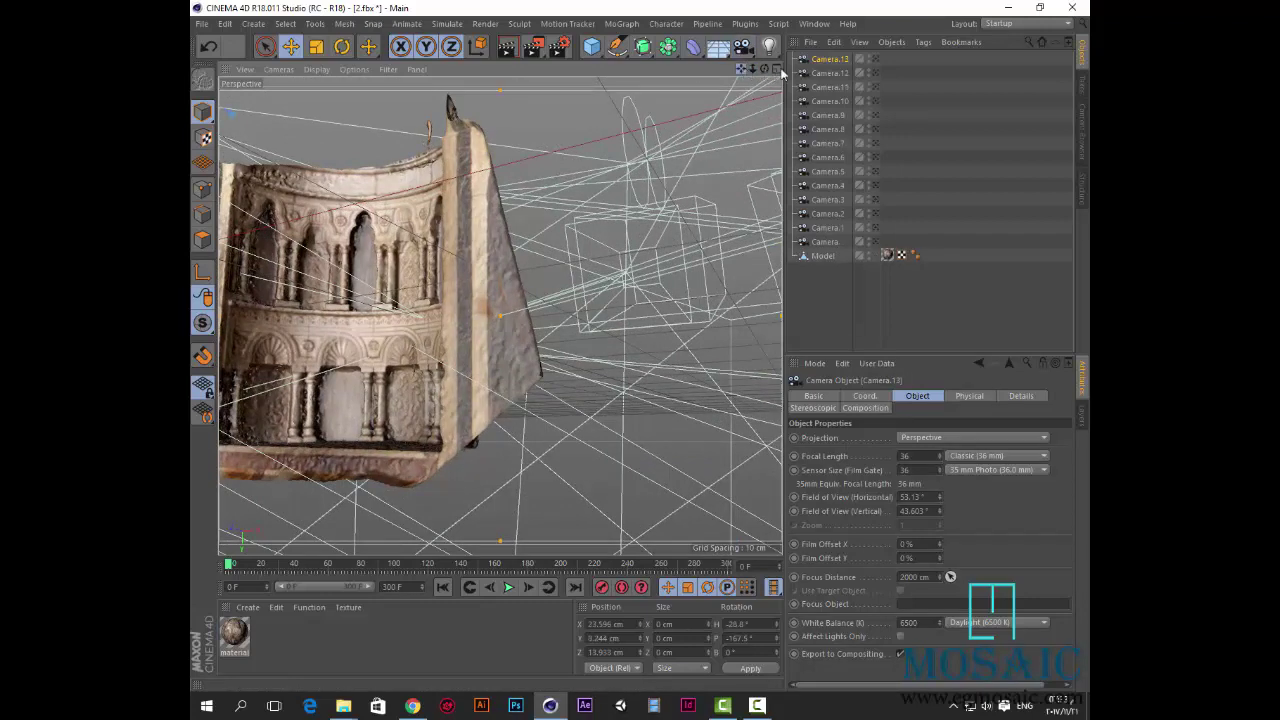
drag(741, 69, 745, 70)
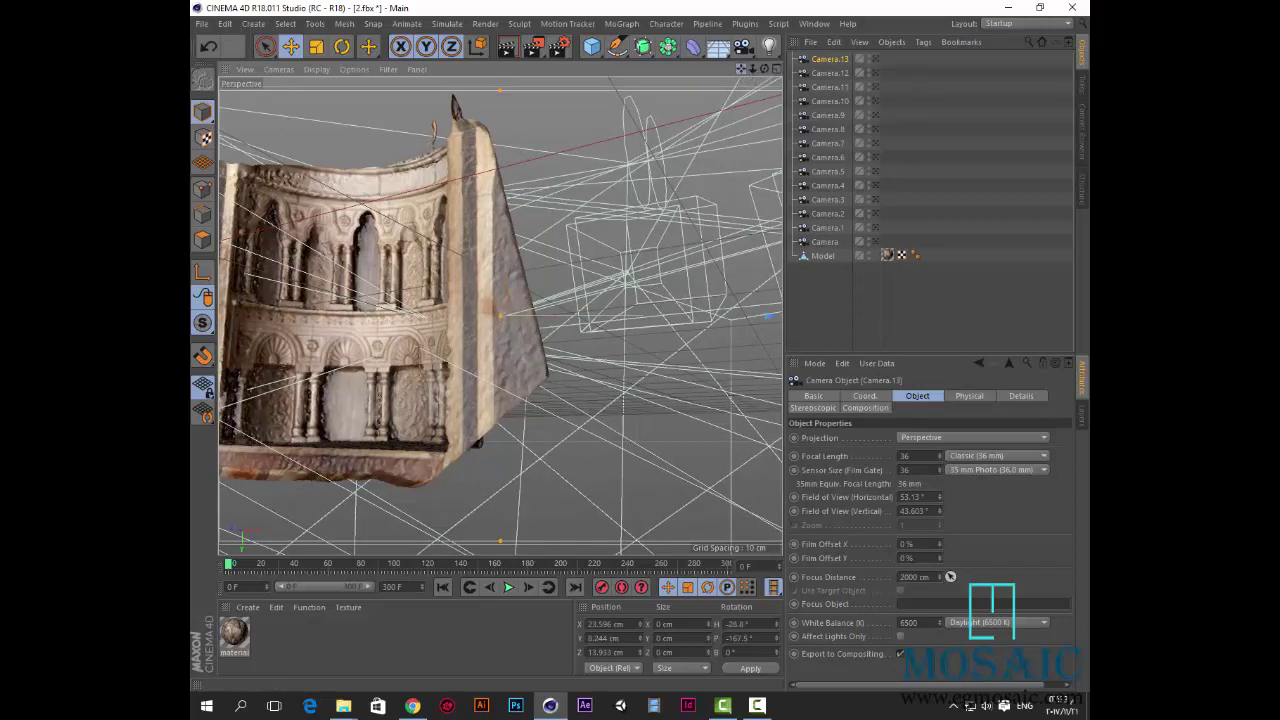
drag(742, 74, 744, 72)
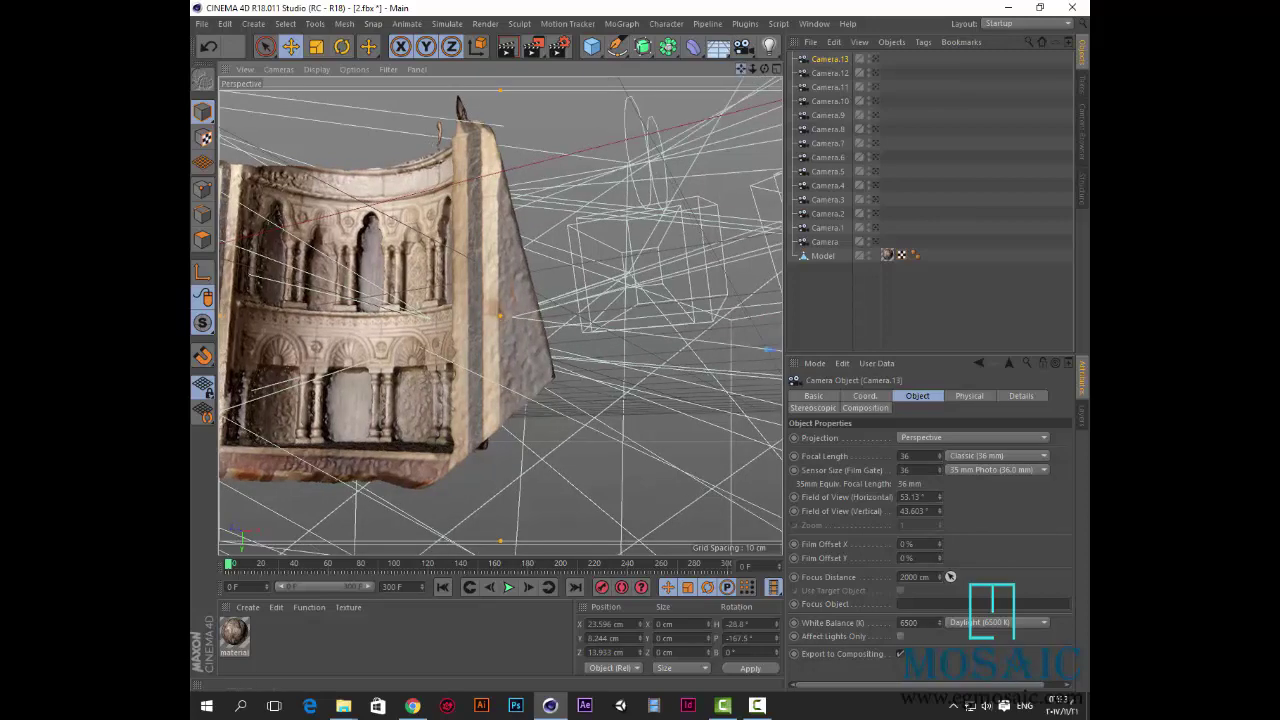
drag(741, 69, 754, 69)
click(742, 46)
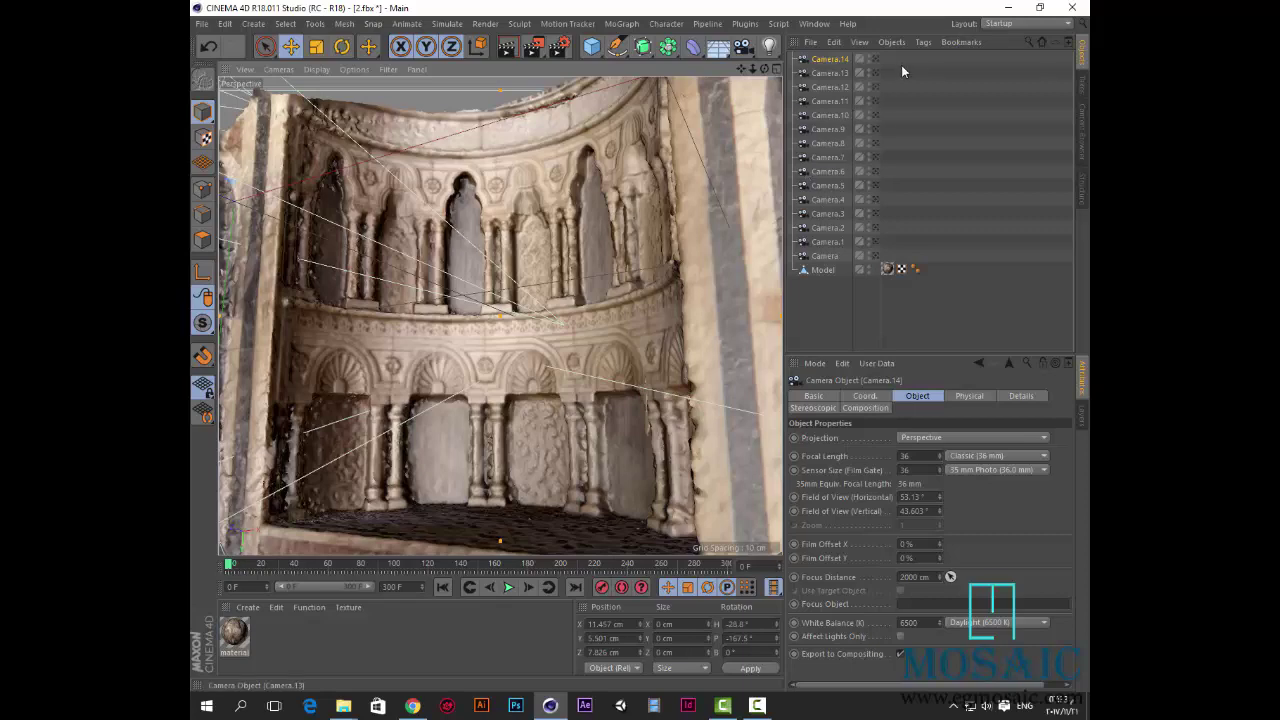
Check the framing of the placed cameras by looking through Camera.10 and successive cameras down to the first one
click(887, 97)
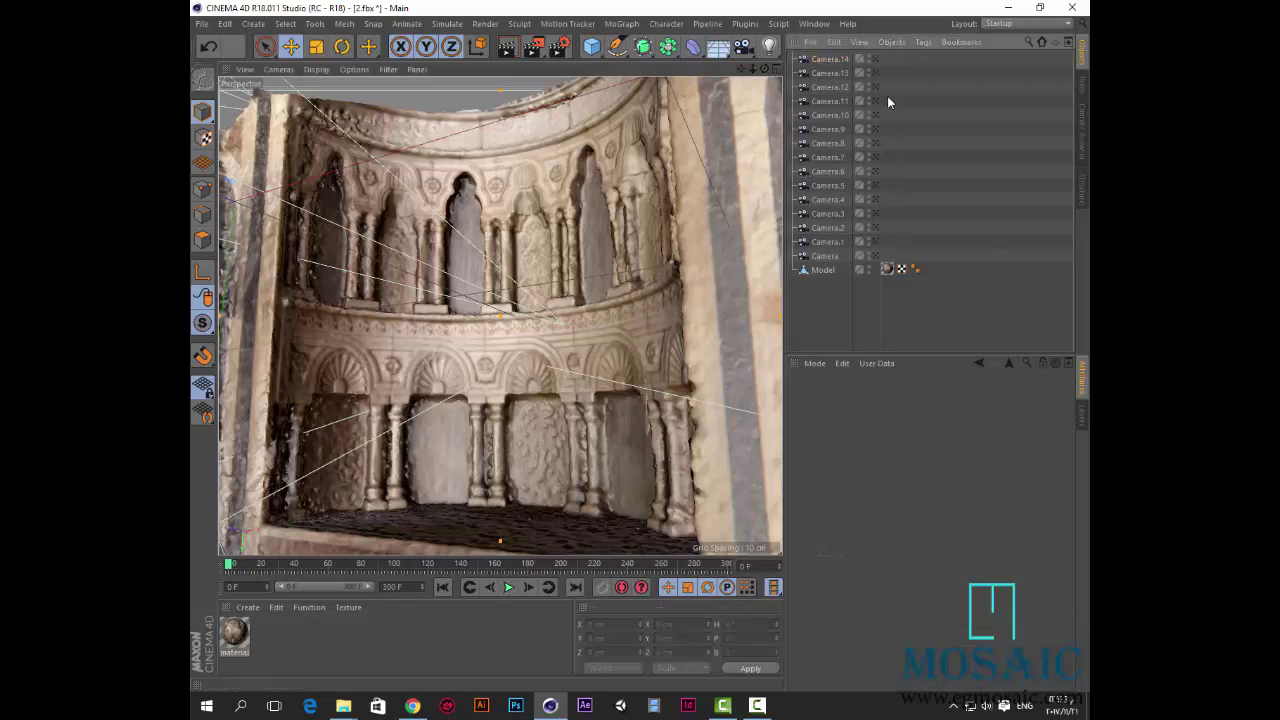
click(875, 114)
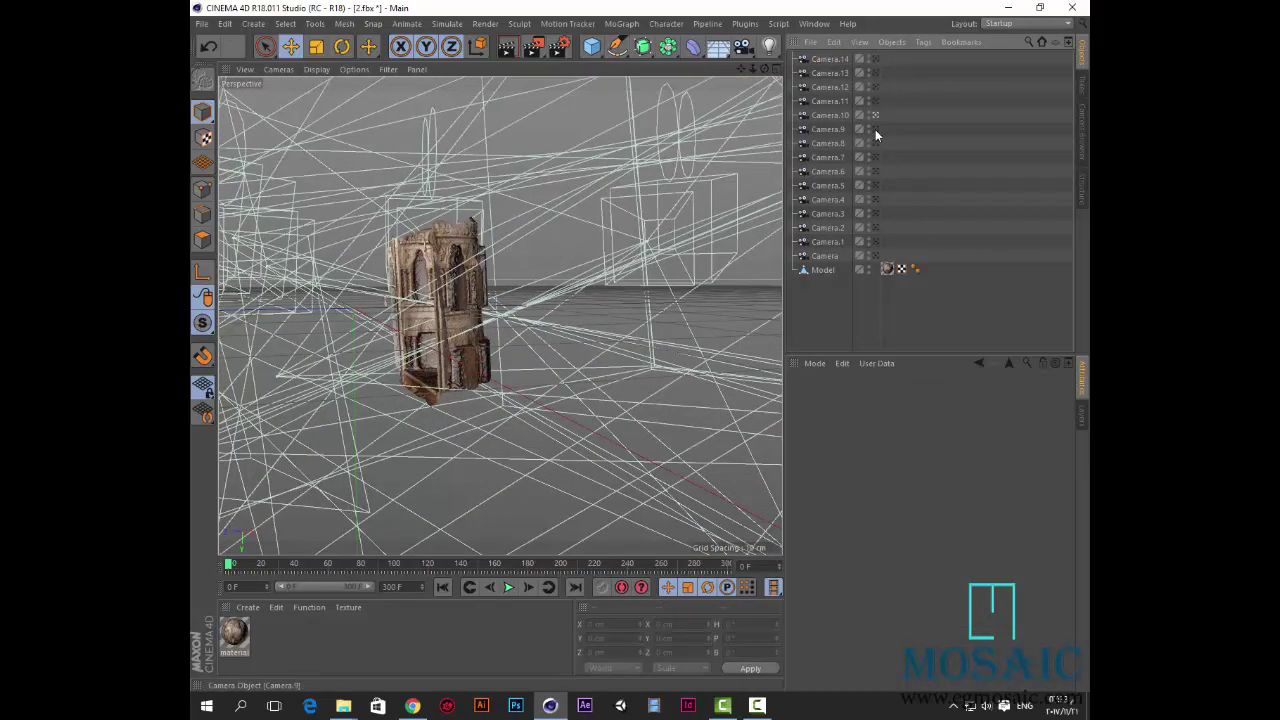
click(875, 129)
click(876, 143)
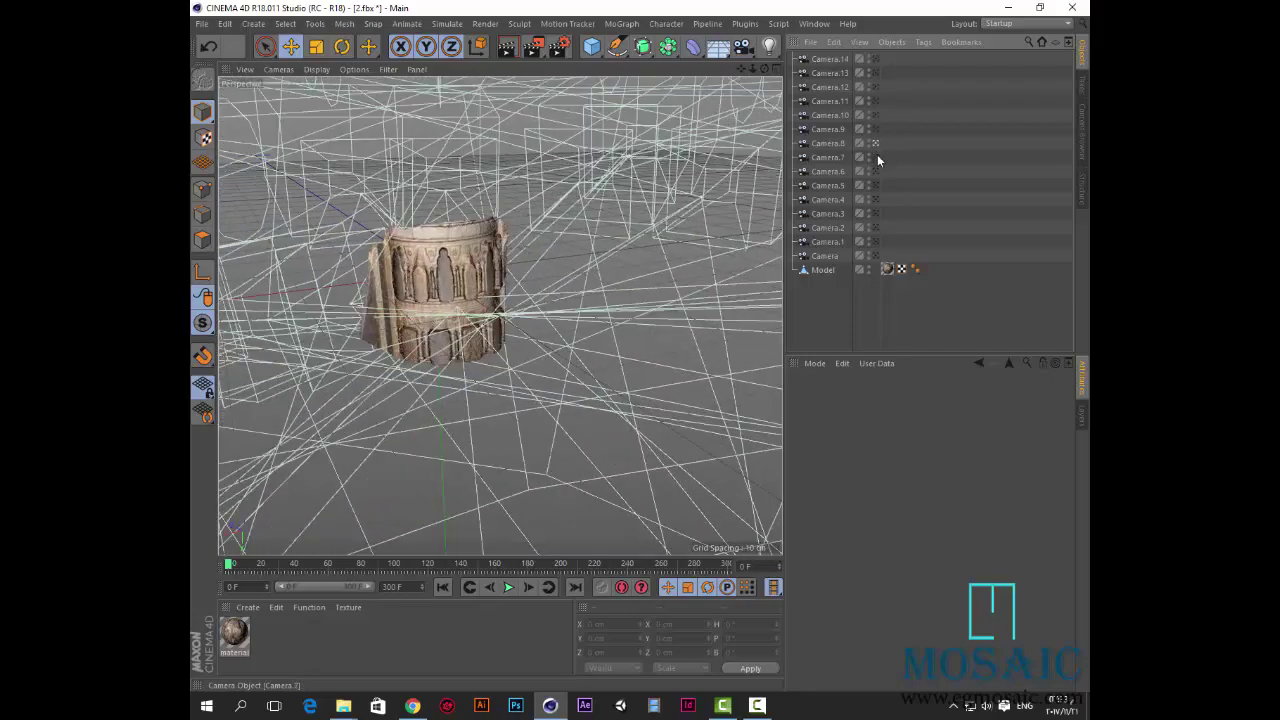
click(876, 157)
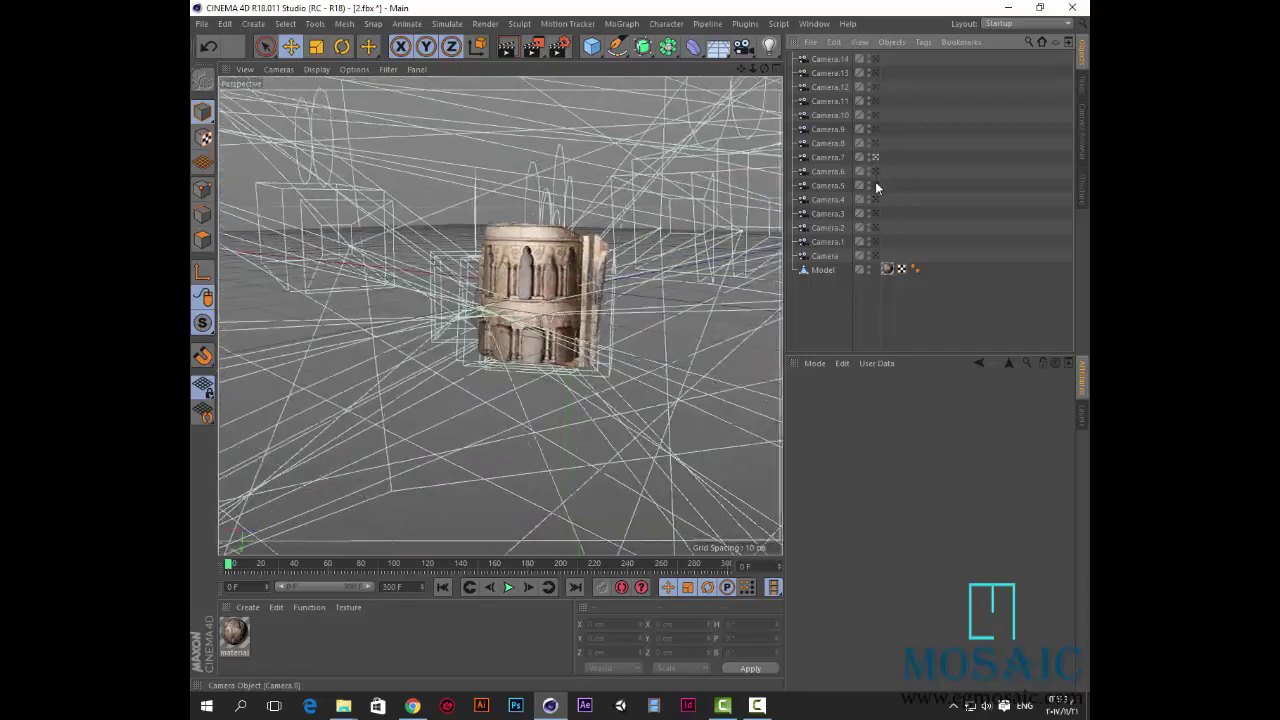
click(875, 184)
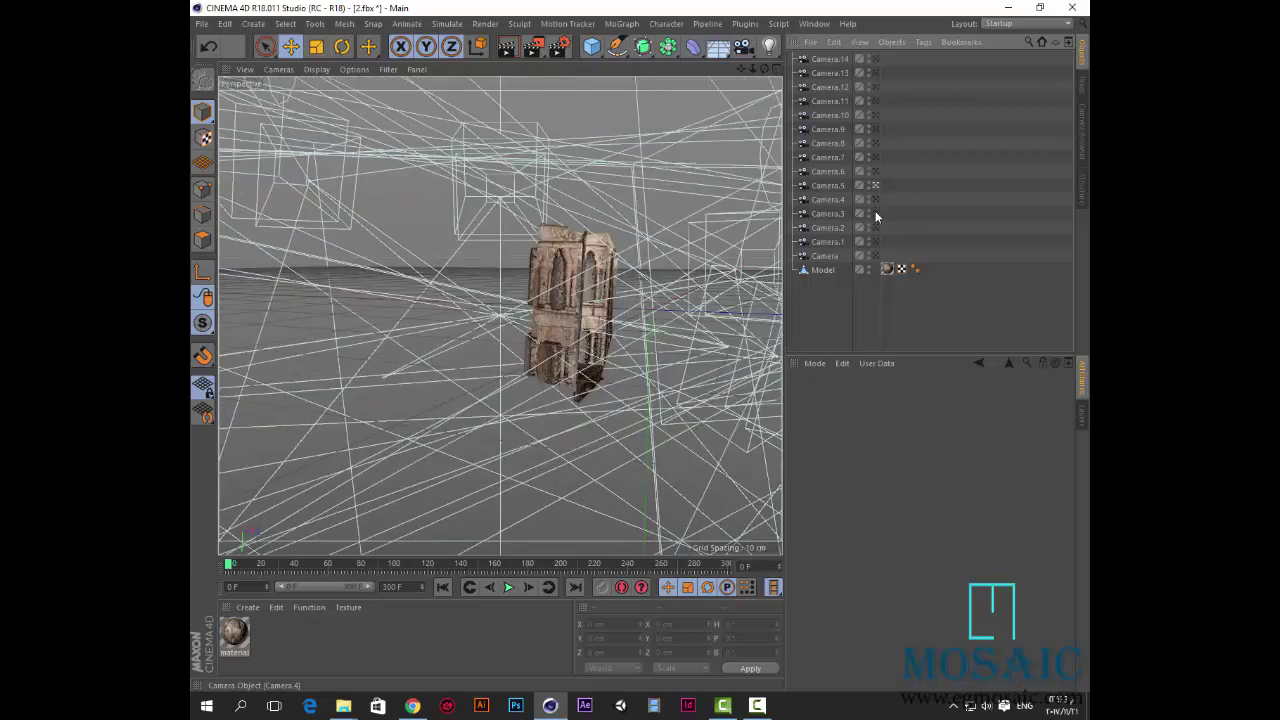
click(875, 213)
click(875, 227)
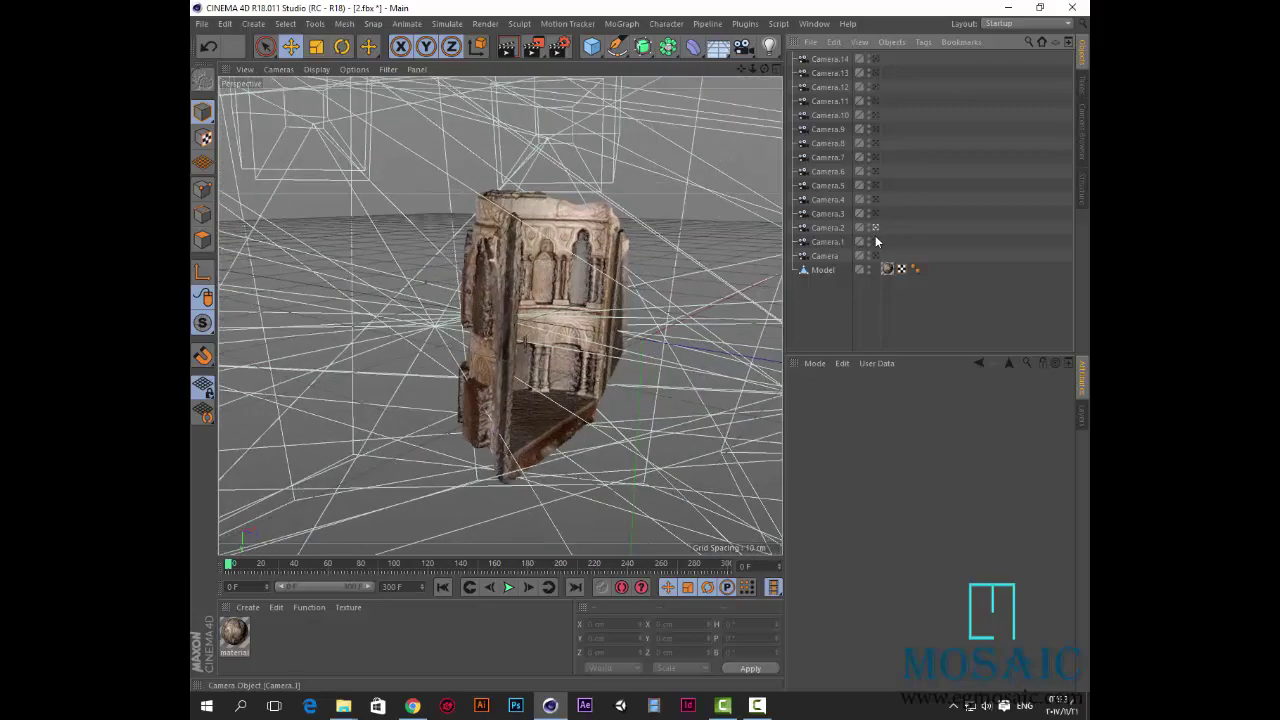
click(876, 255)
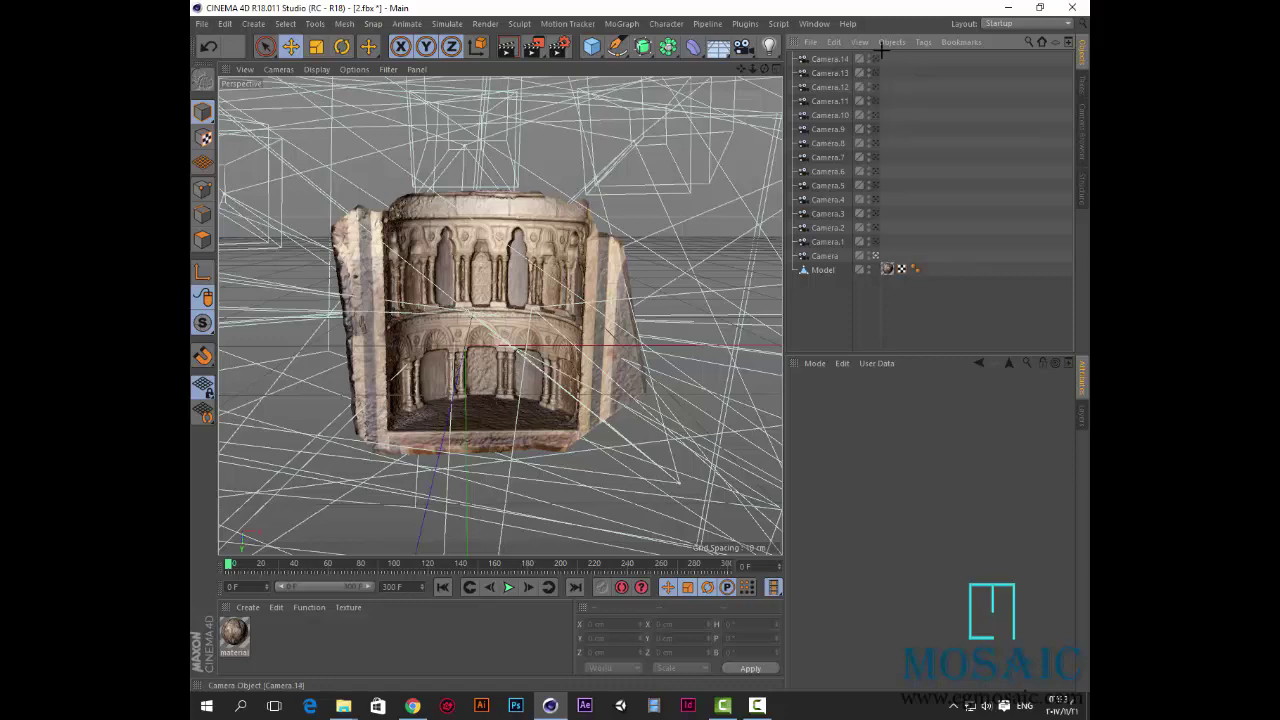
Create a Camera Morph from all fifteen cameras, Camera.14 through Camera
drag(902, 52, 772, 204)
click(877, 256)
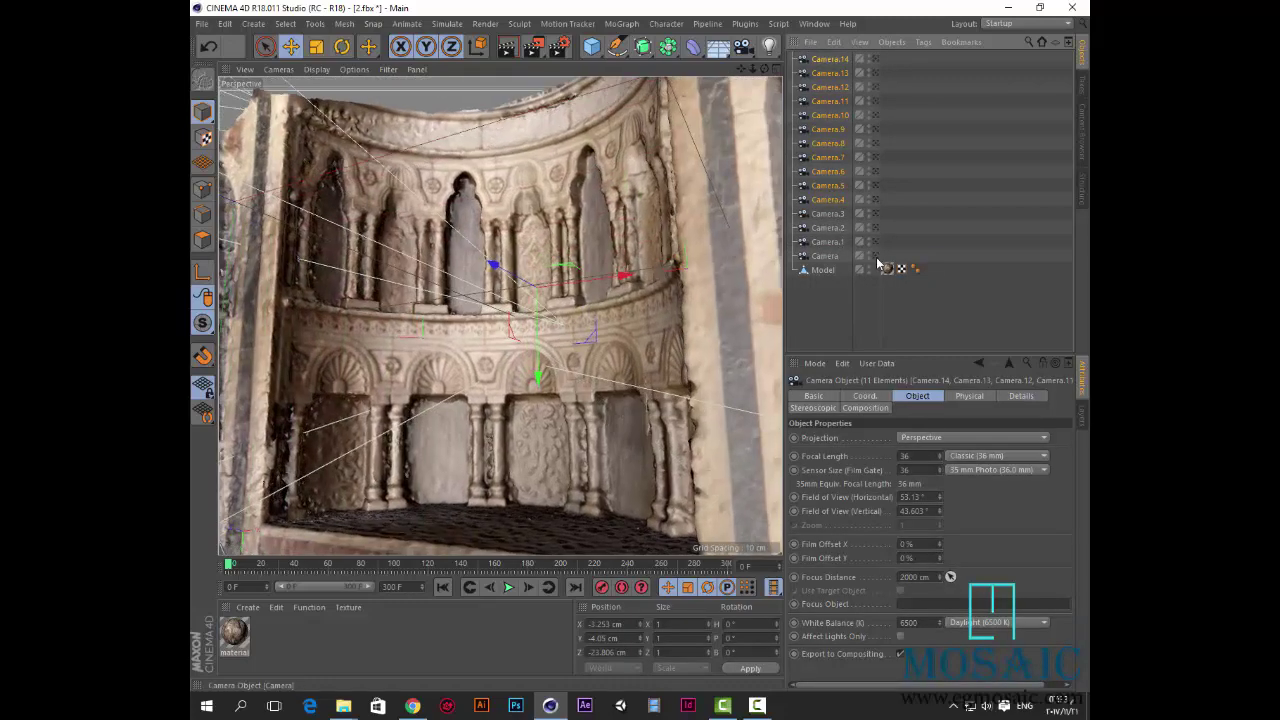
click(929, 170)
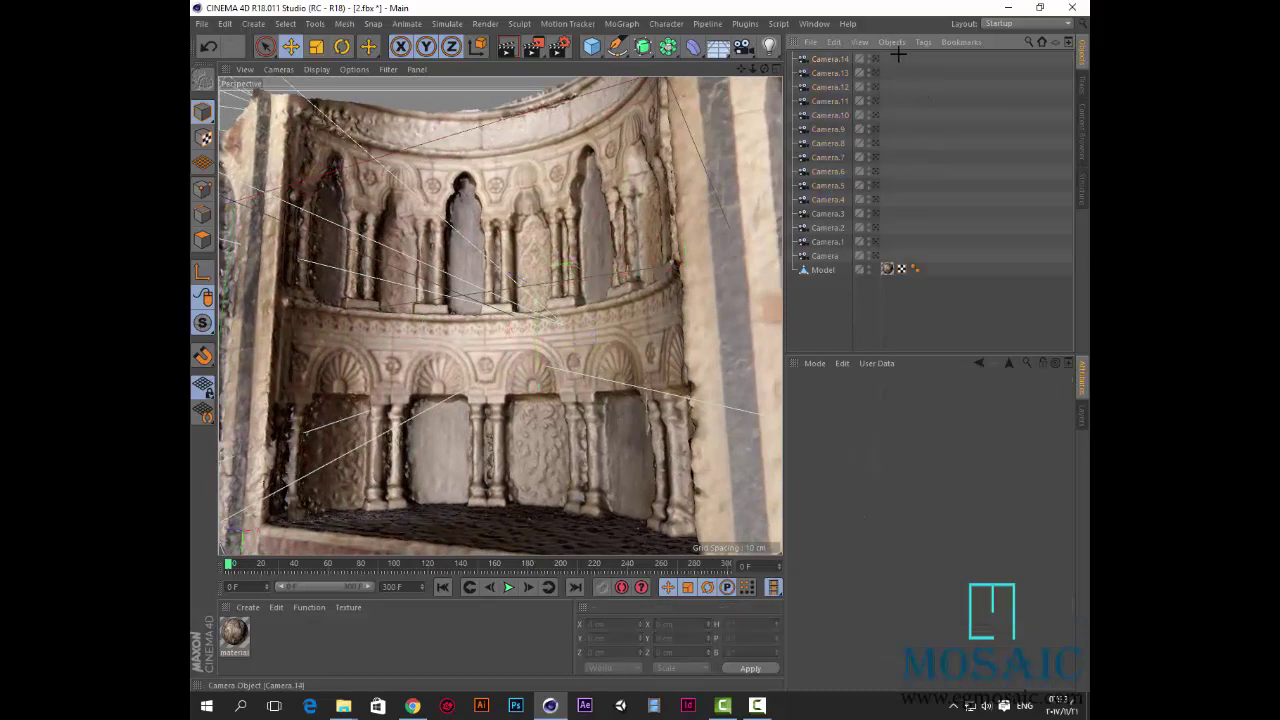
drag(898, 55, 757, 254)
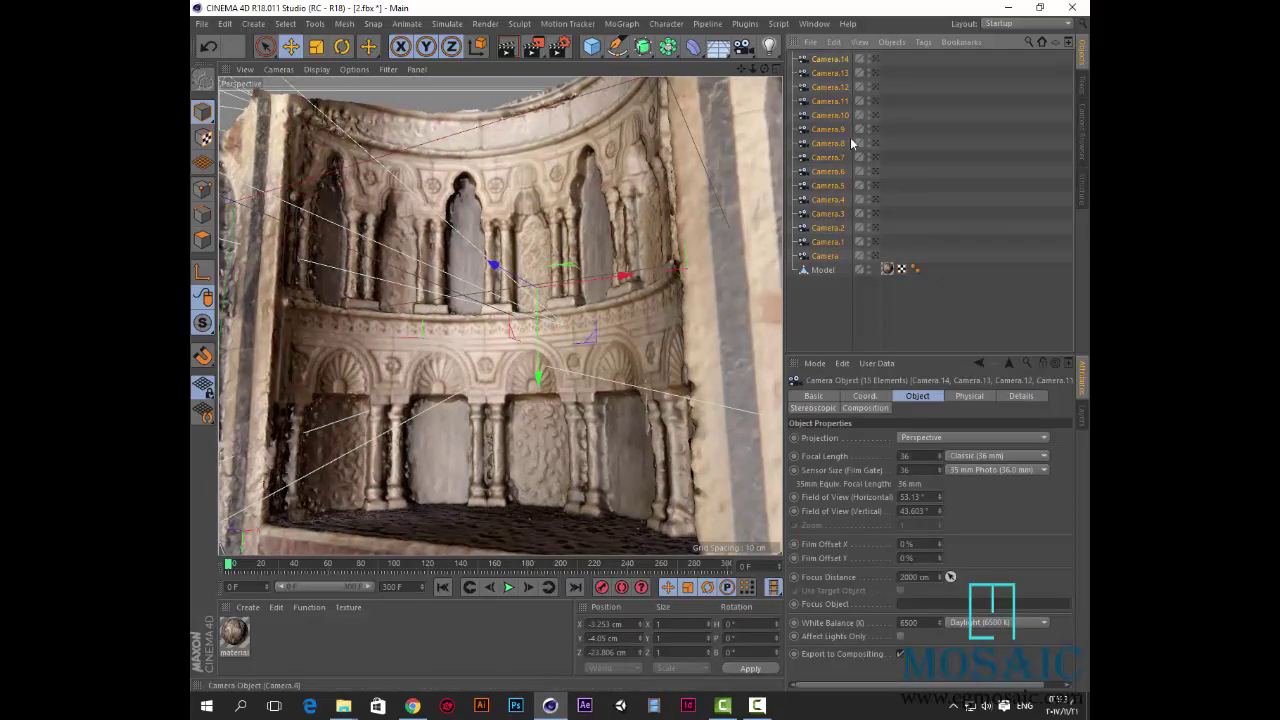
click(287, 23)
mouse_move(316, 27)
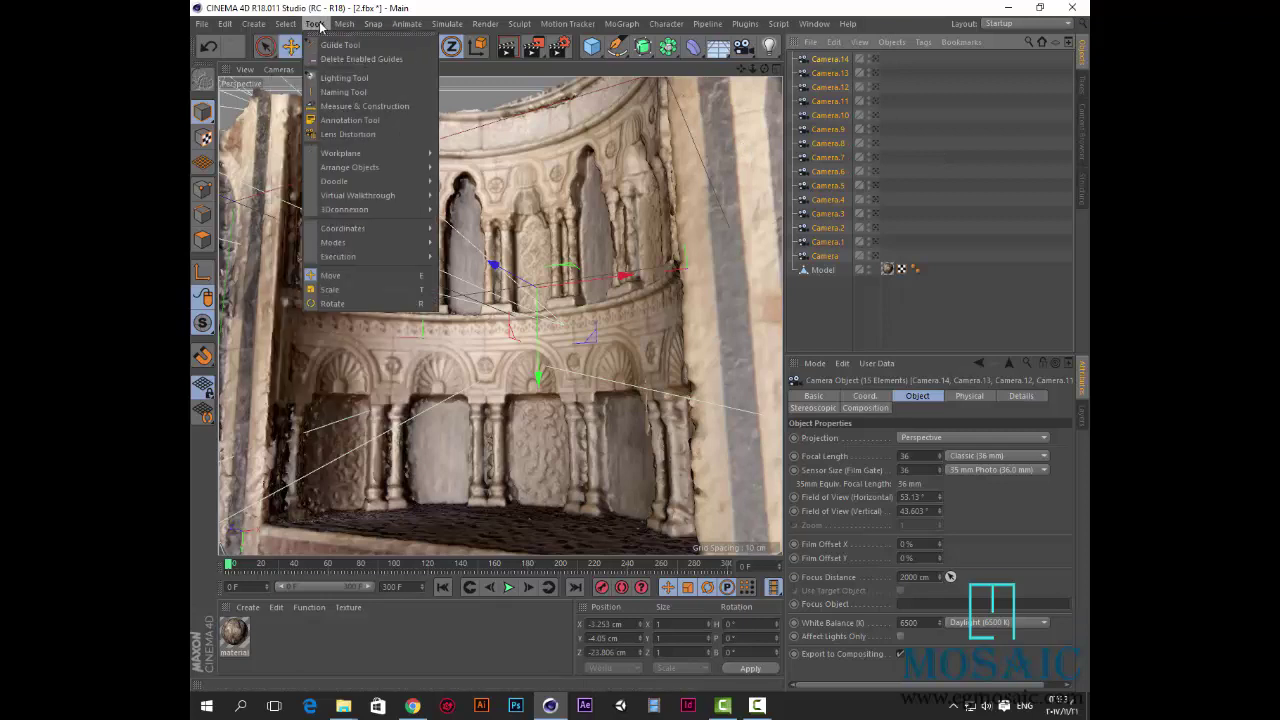
mouse_move(242, 28)
mouse_move(280, 163)
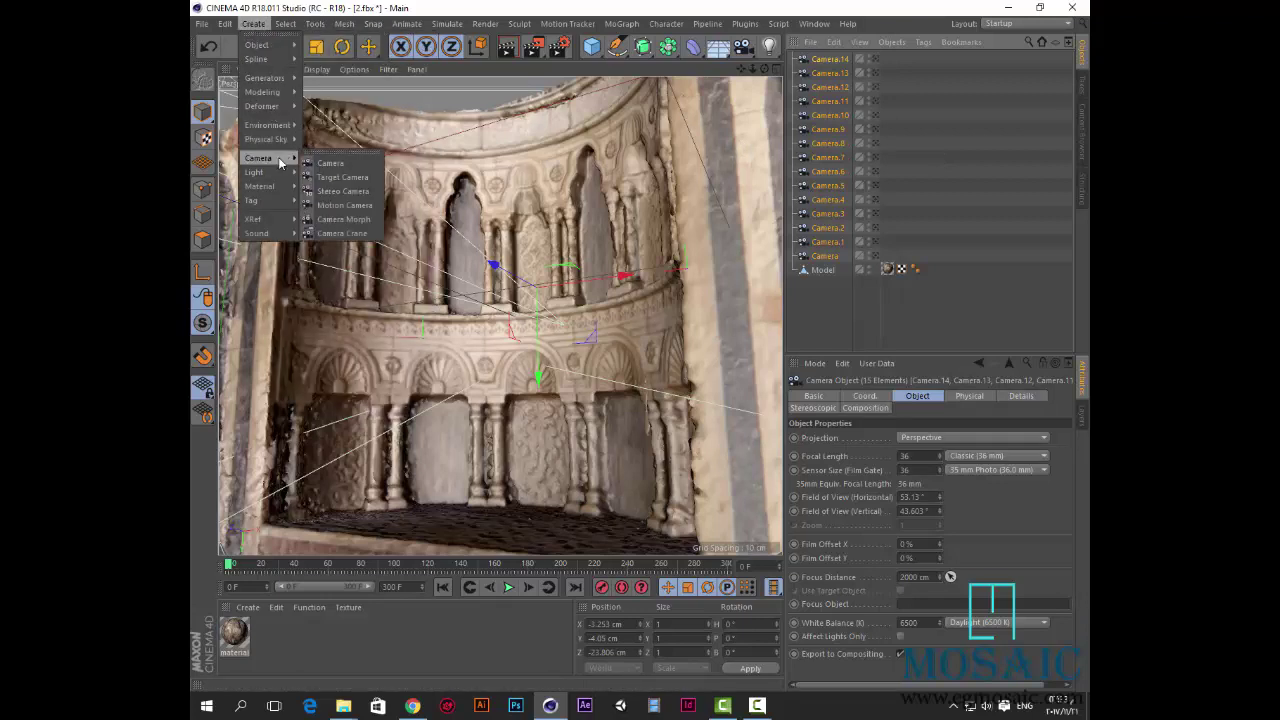
click(367, 224)
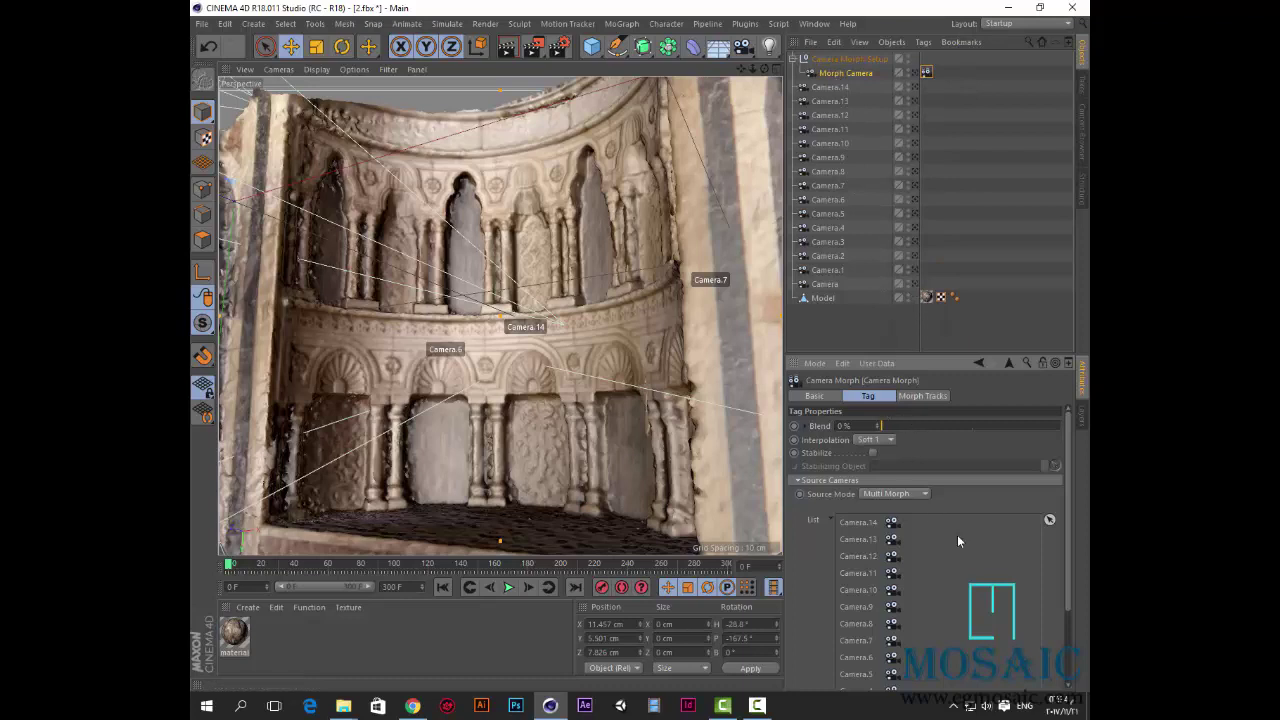
Look through the Morph Camera, try its Blend across the camera sequence, and keyframe Blend at 100% on frame 0
mouse_move(1066, 570)
mouse_down()
mouse_move(1073, 650)
mouse_move(1072, 551)
mouse_up()
click(916, 73)
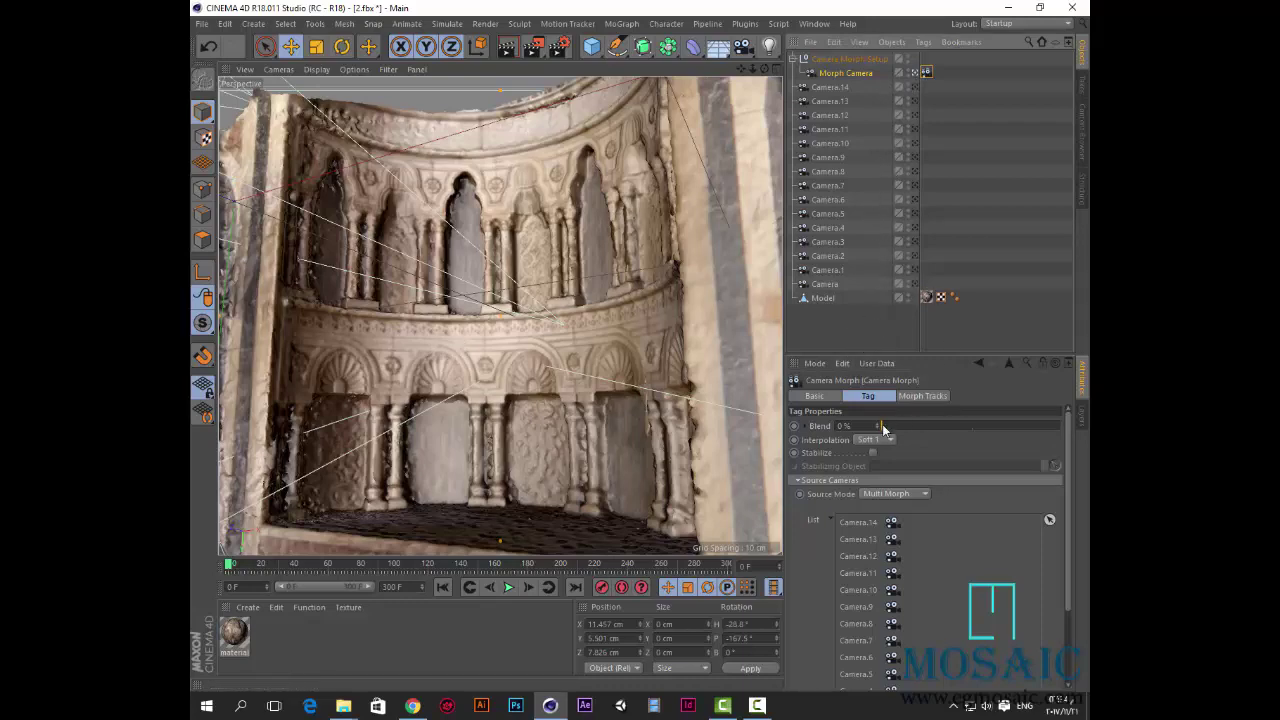
drag(882, 427, 856, 445)
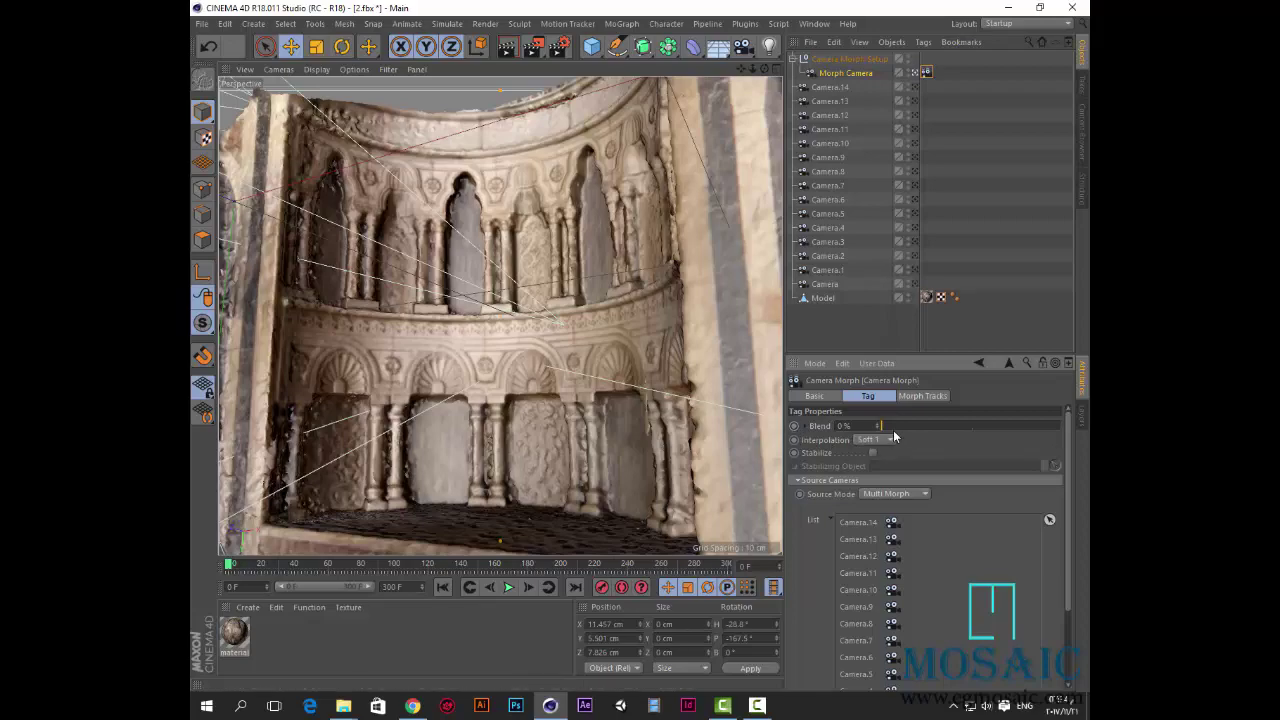
drag(882, 428, 1072, 423)
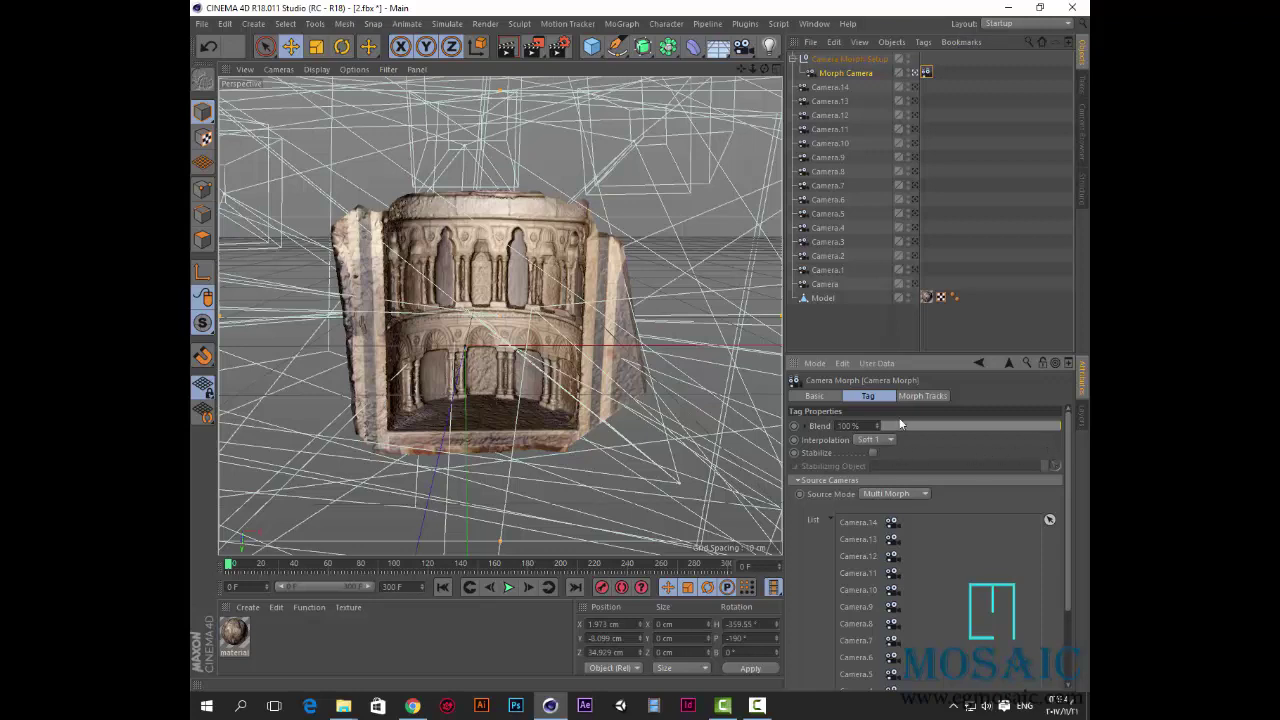
click(794, 426)
click(508, 587)
click(508, 587)
Keyframe the Camera Morph's Blend at 0% on frame 300
drag(335, 568, 768, 576)
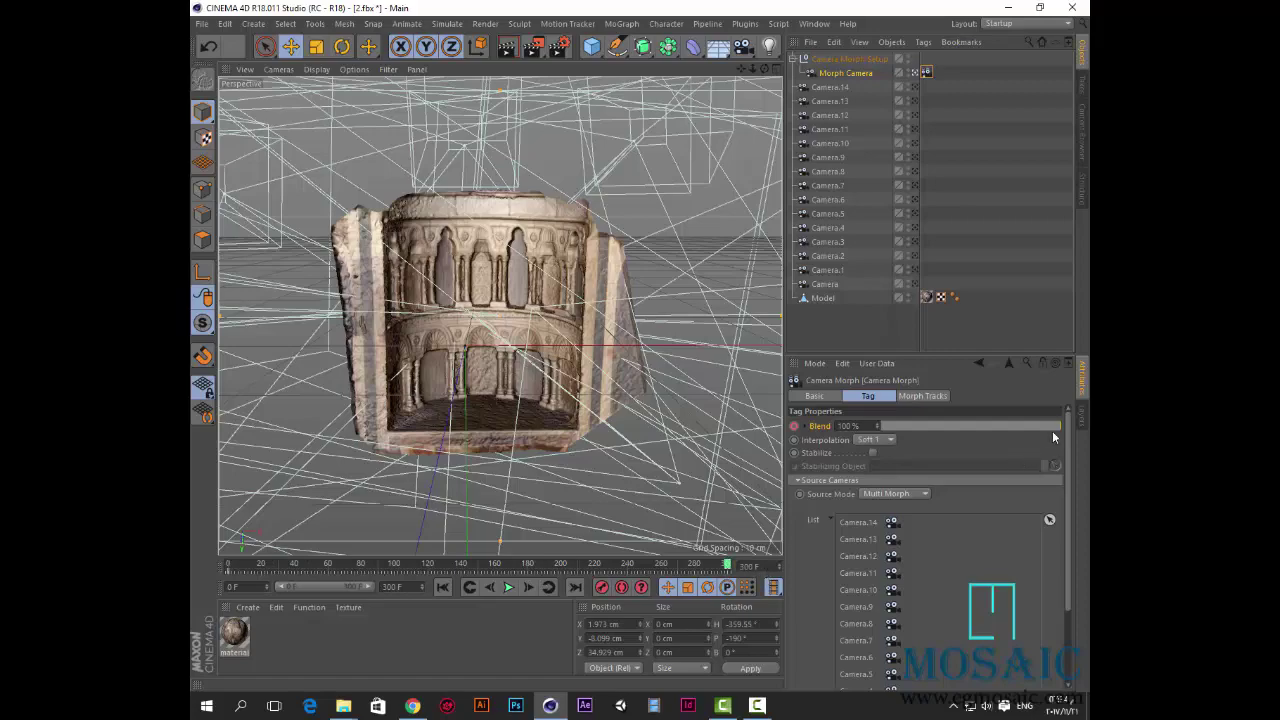
drag(1052, 430, 862, 437)
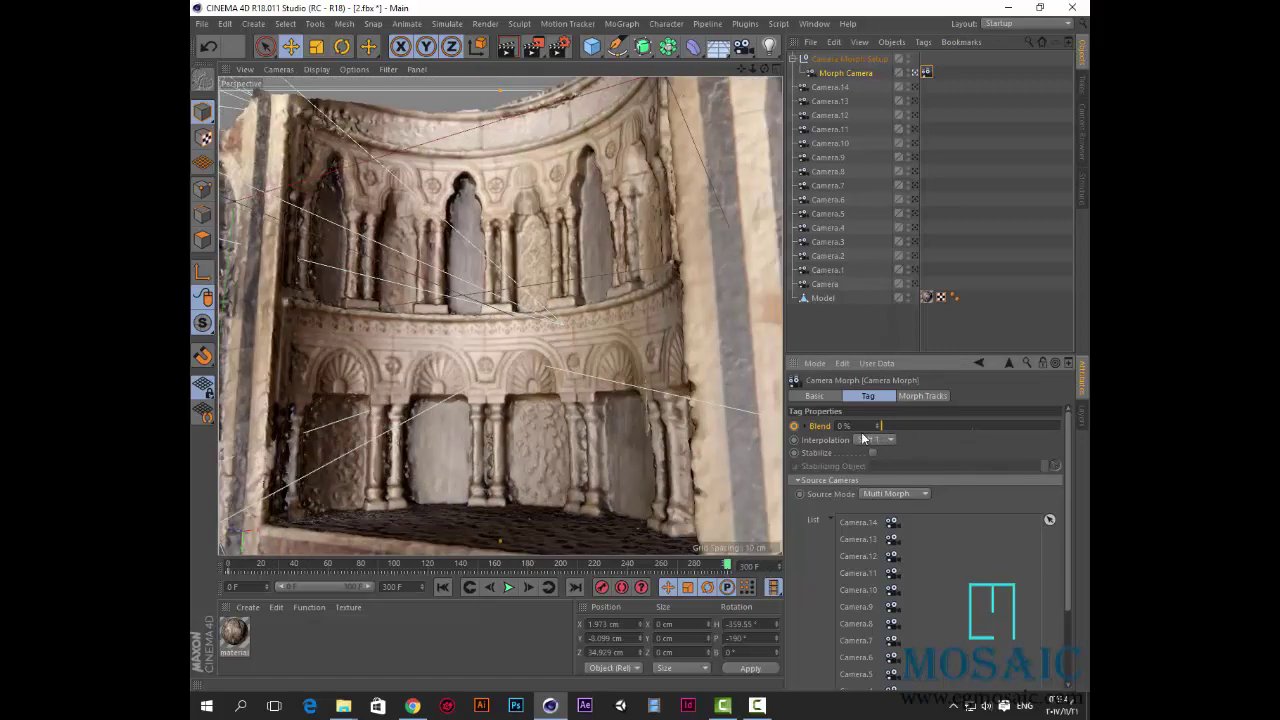
click(795, 427)
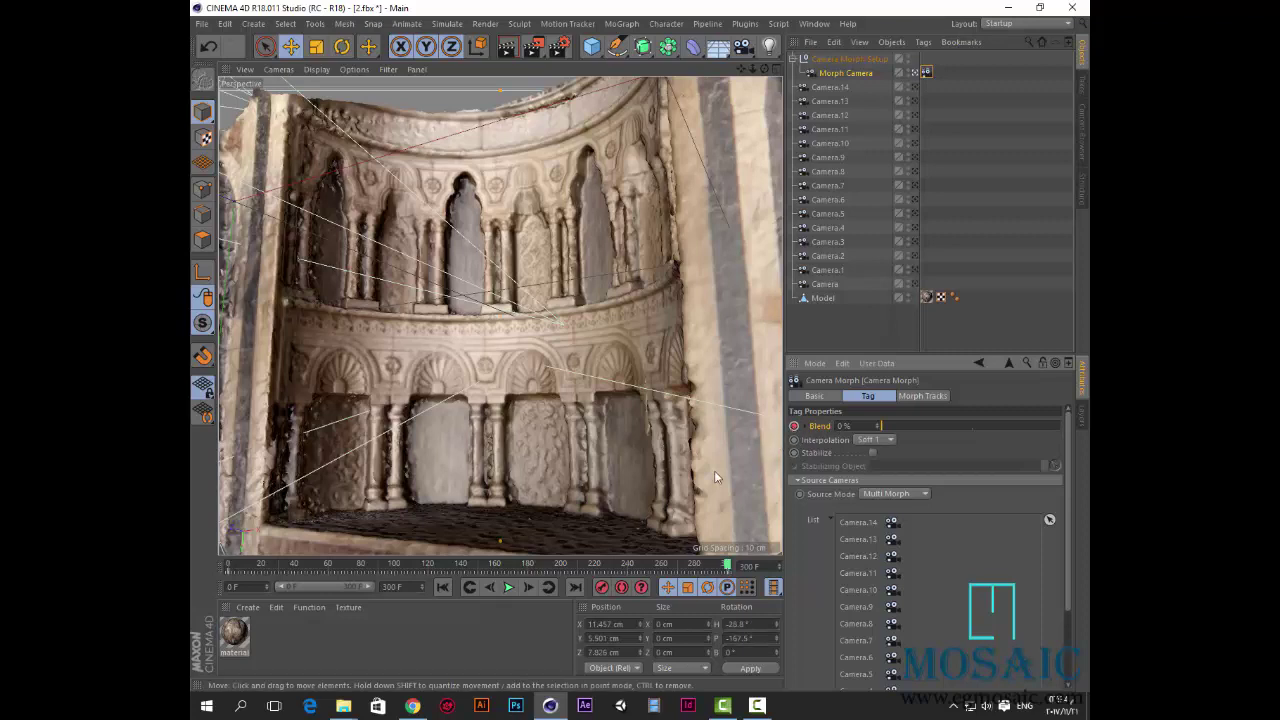
Play the Morph Camera animation from the first frame to check the flight around the model
click(447, 589)
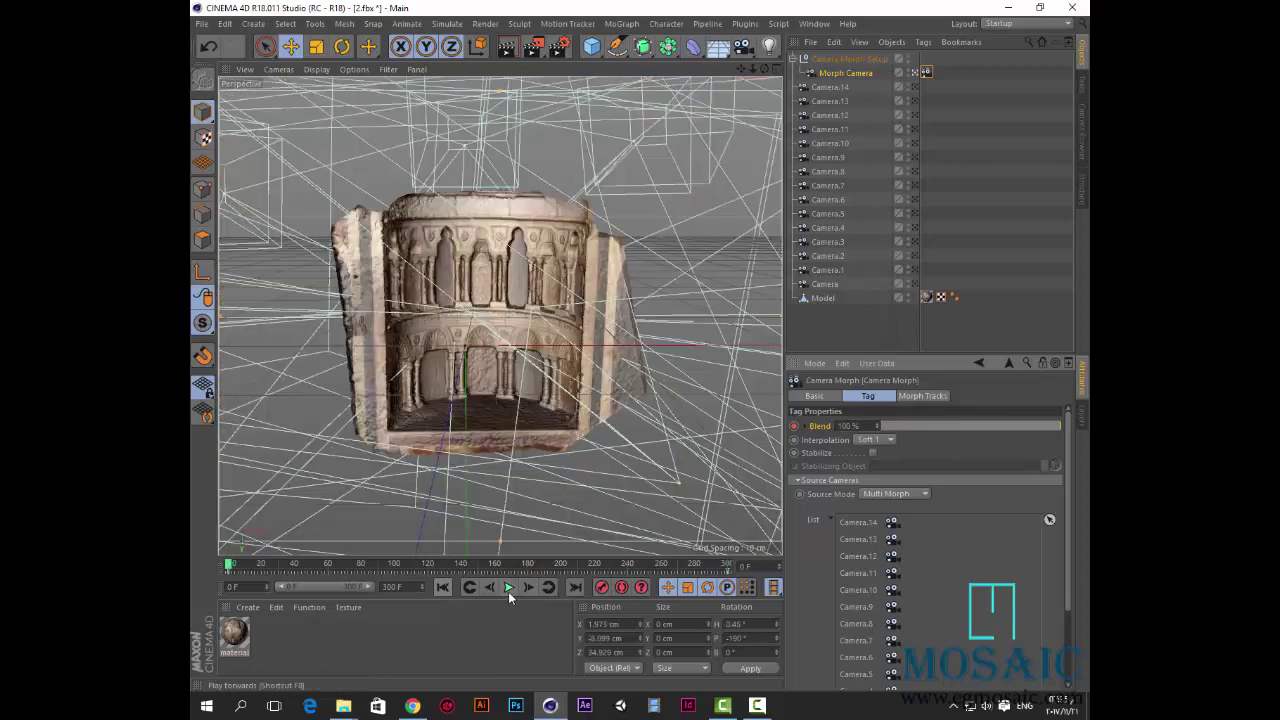
click(509, 588)
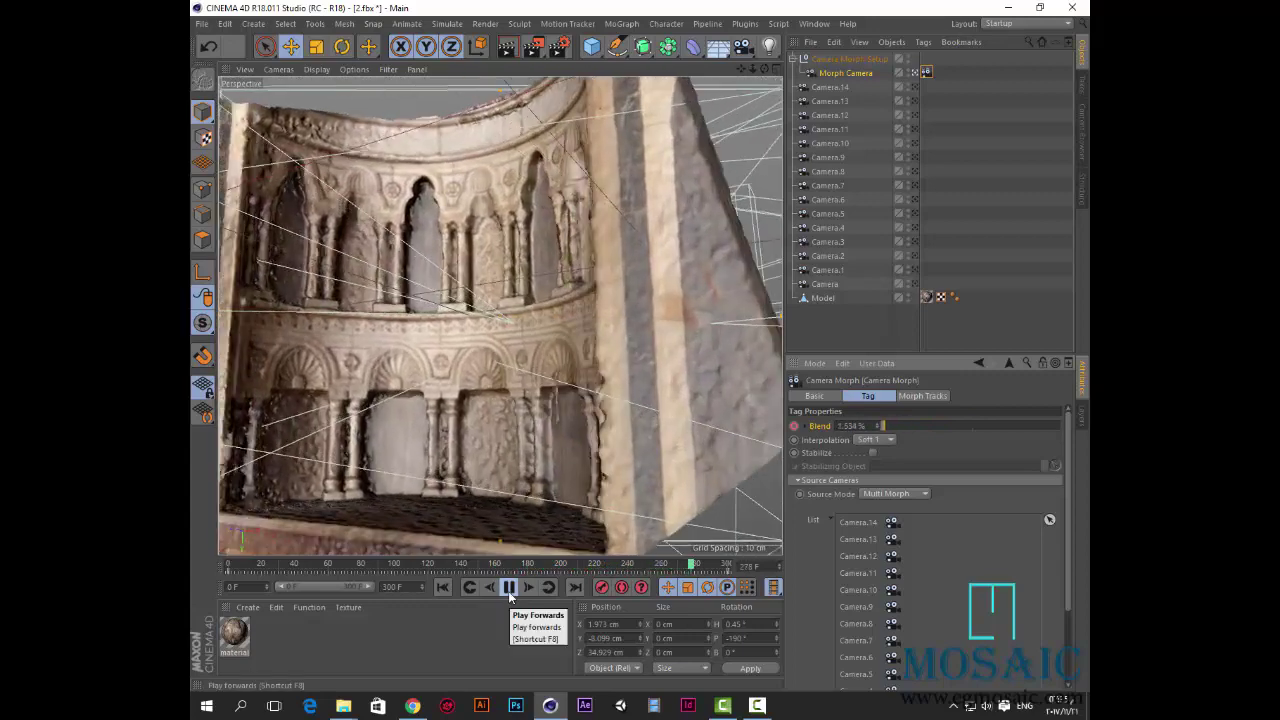
click(508, 591)
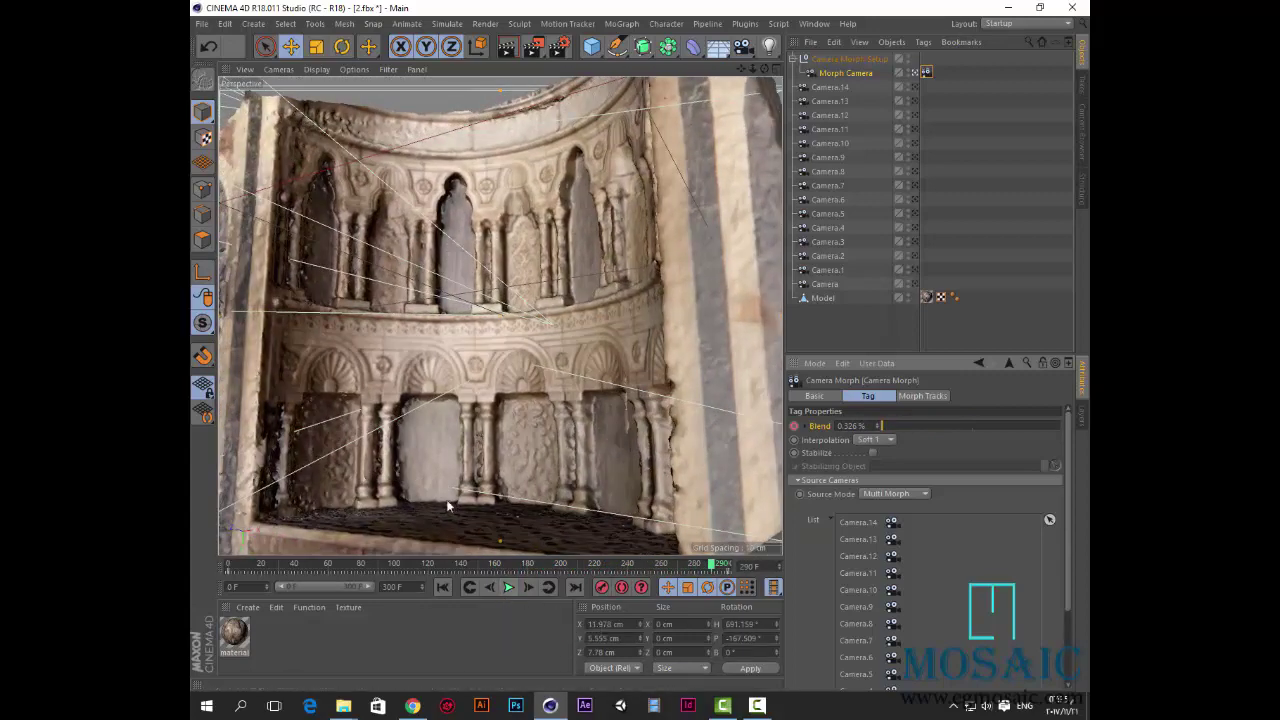
Test-render the animation in an enlarged Picture Viewer and close the viewer after the first few frames
click(535, 49)
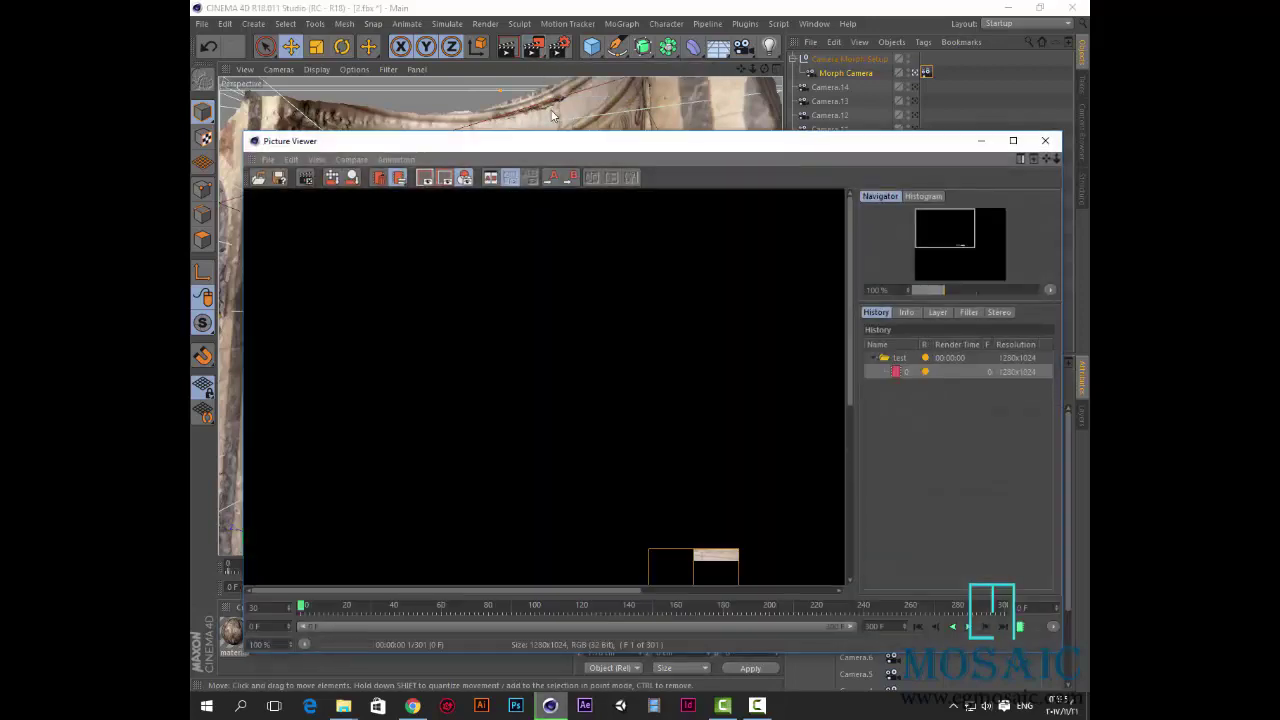
click(1013, 140)
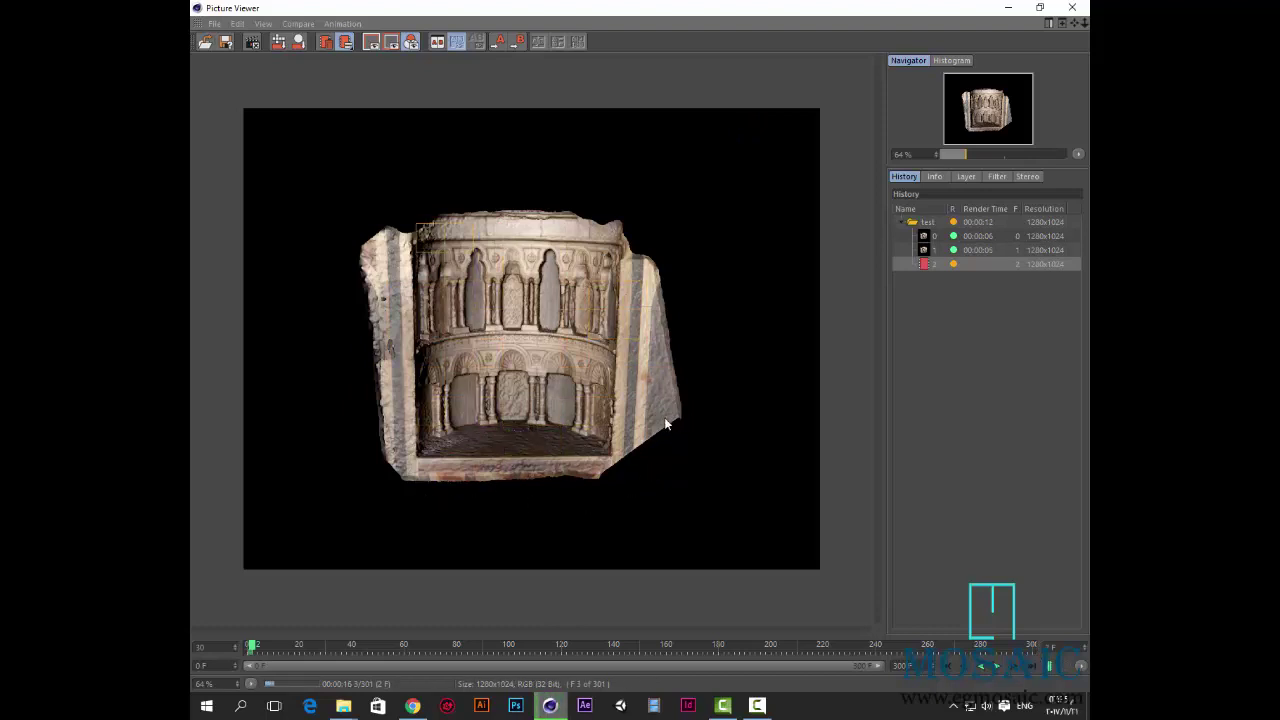
click(1072, 7)
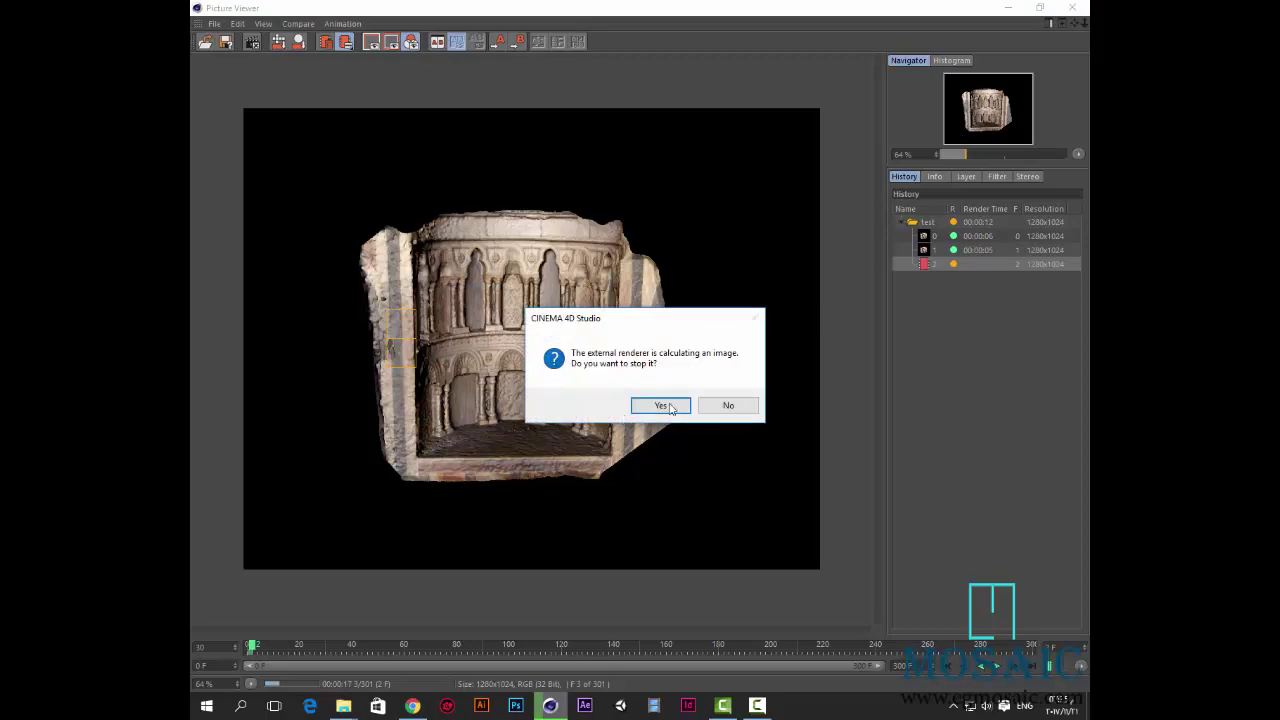
click(728, 405)
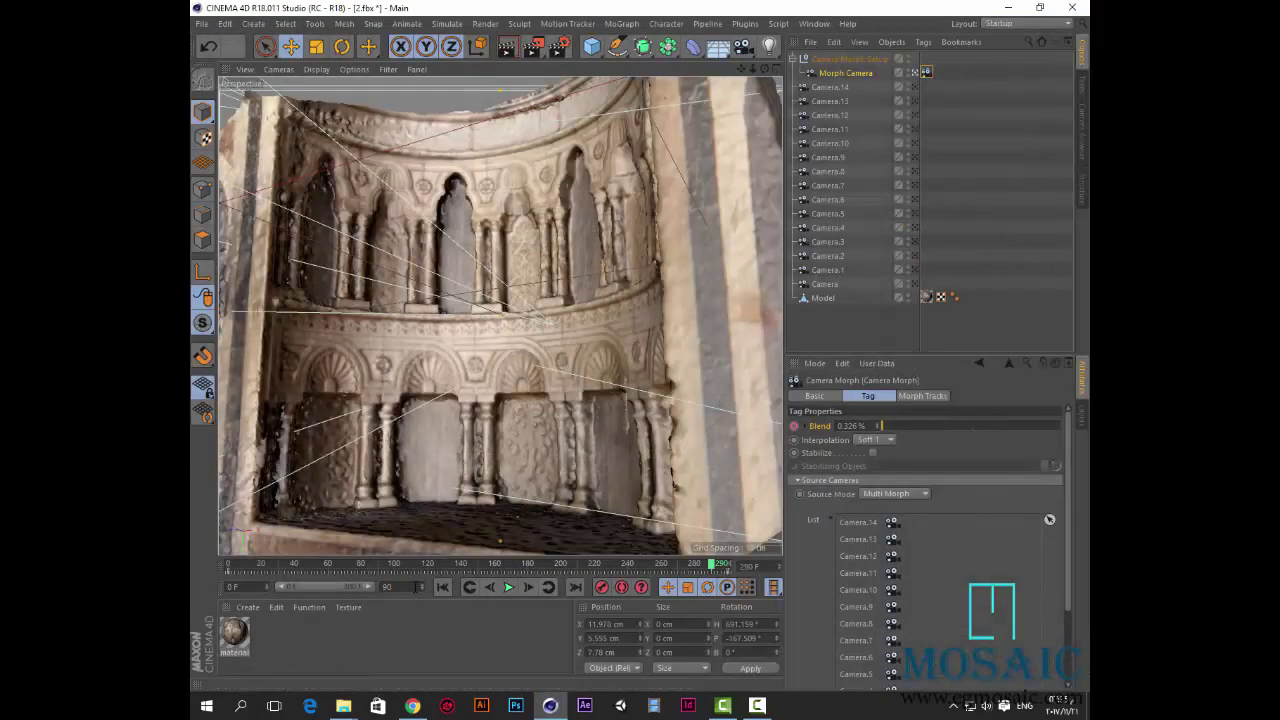
Try shortening the animation to 90 frames, undo it, and extend the preview range back to frame 300
key(Return)
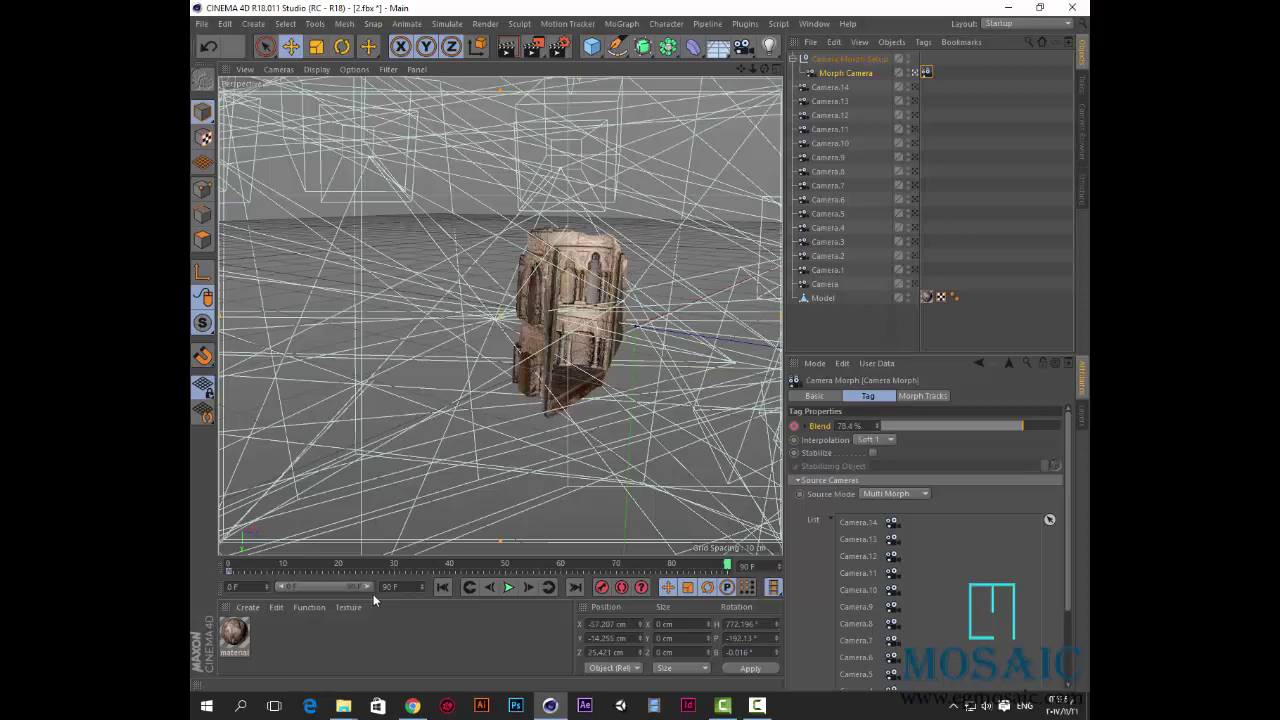
key(ctrl+z)
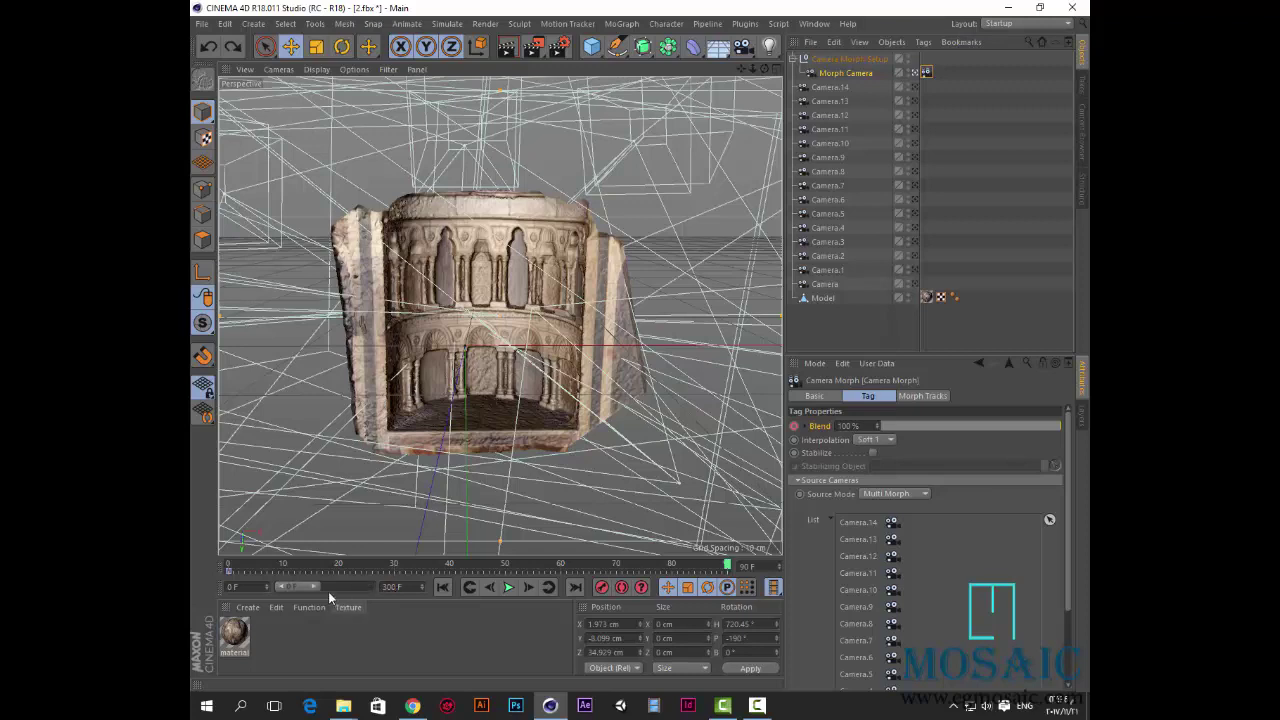
key(Return)
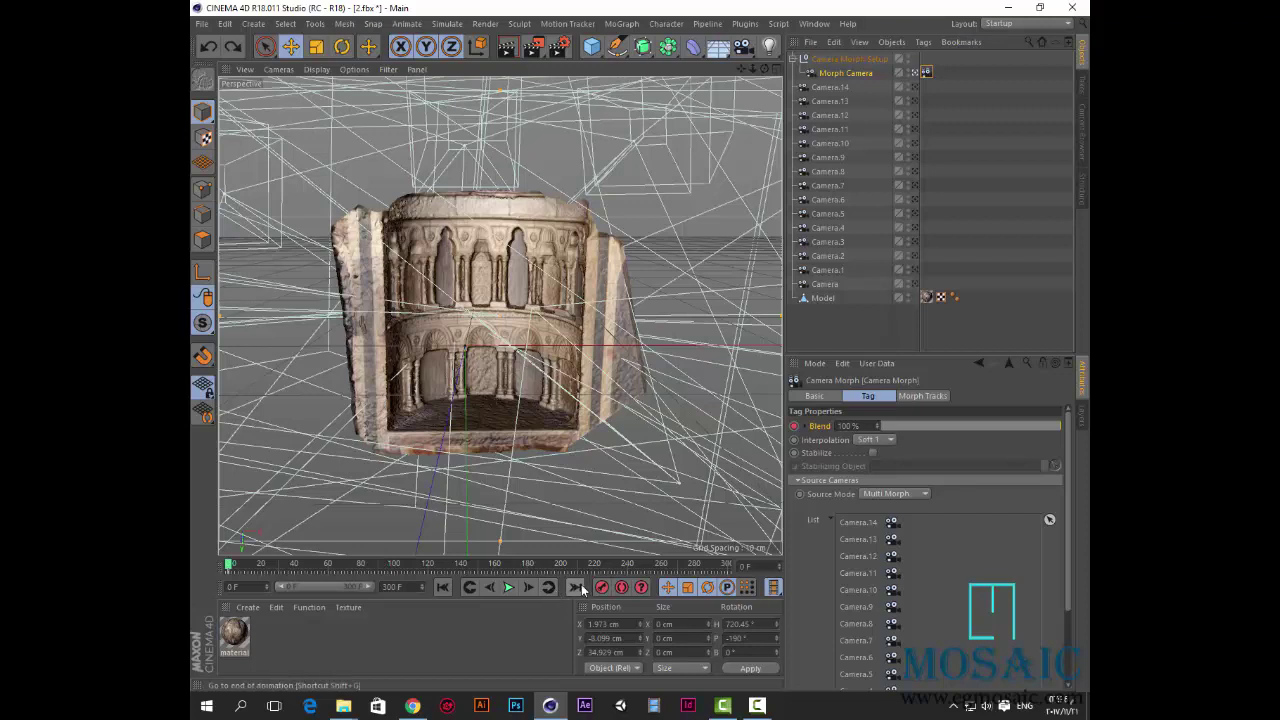
Play the animation again and redo the undone Blend keyframe
click(509, 587)
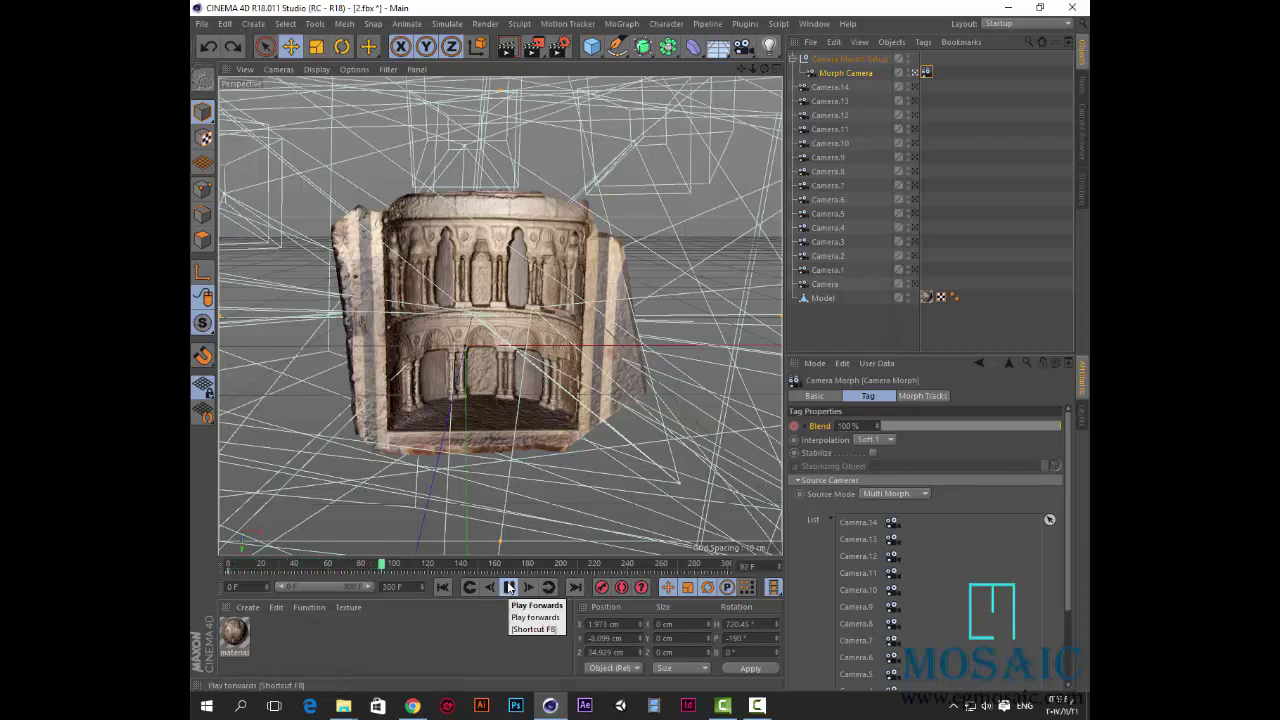
click(509, 587)
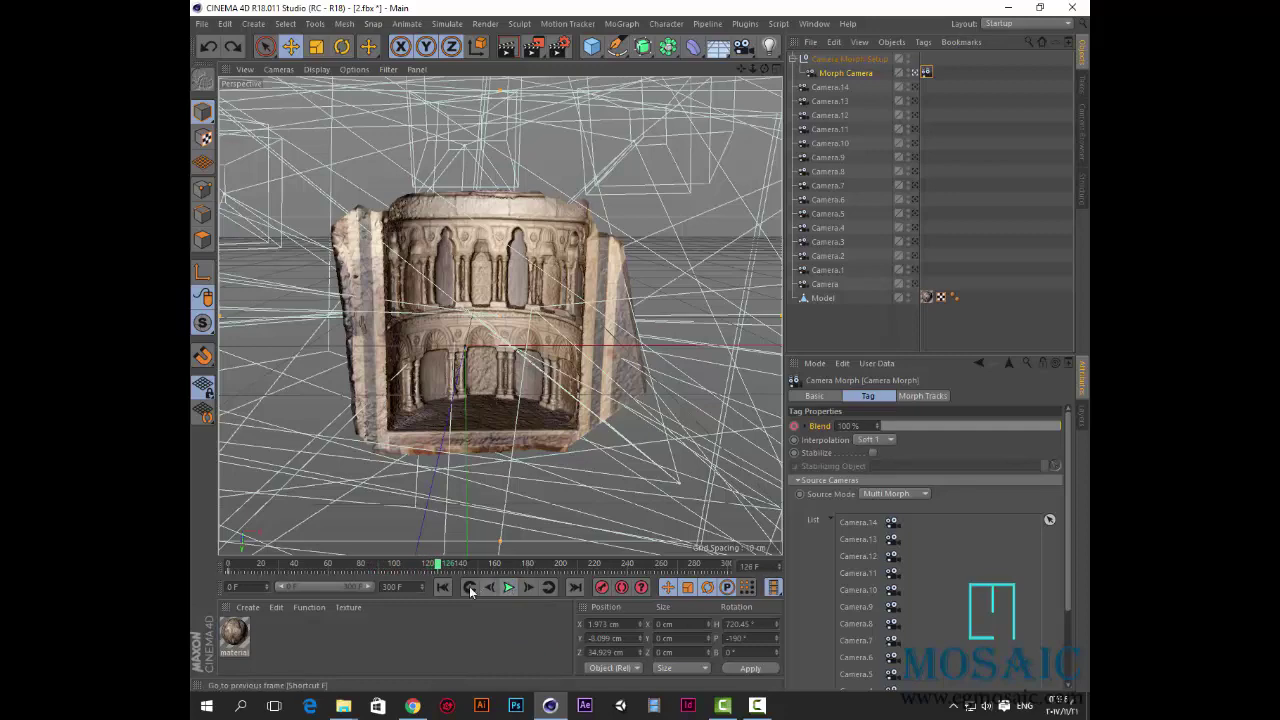
click(237, 48)
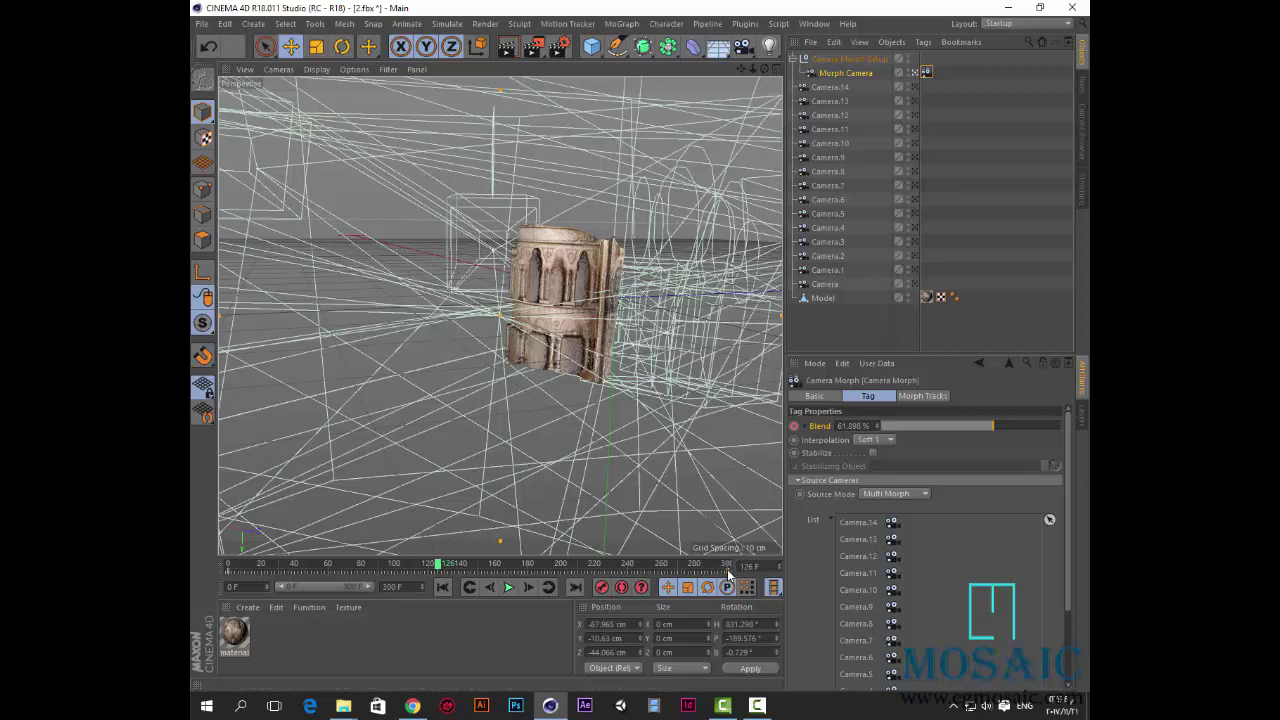
Move the final Blend keyframe to frame 90, shorten the animation to 90 frames, and return to the first frame
drag(727, 570, 405, 584)
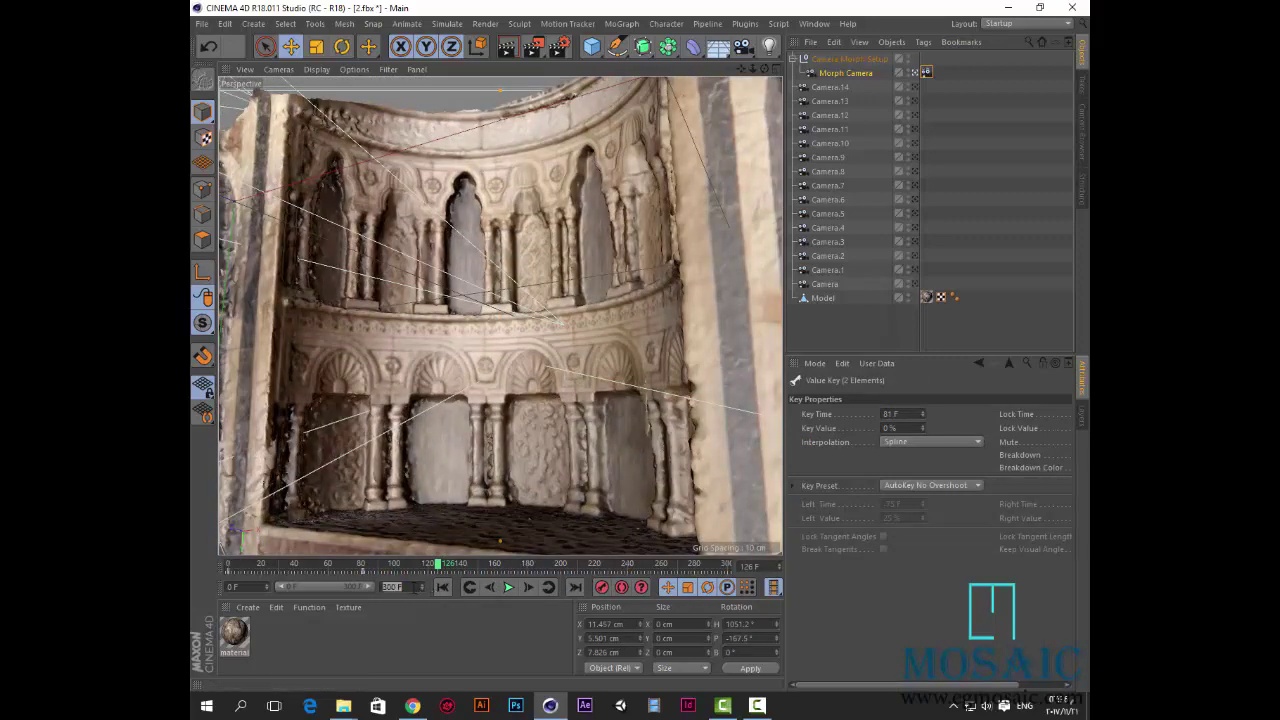
text(0)
key(Return)
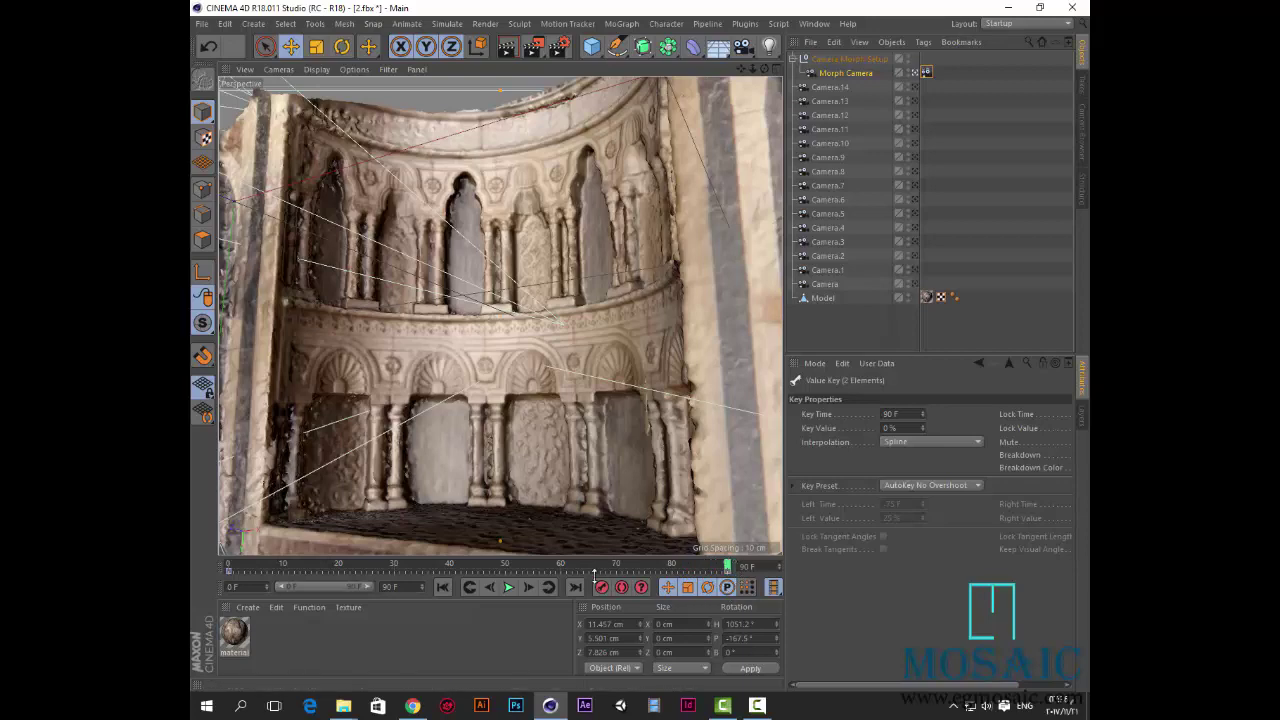
click(442, 587)
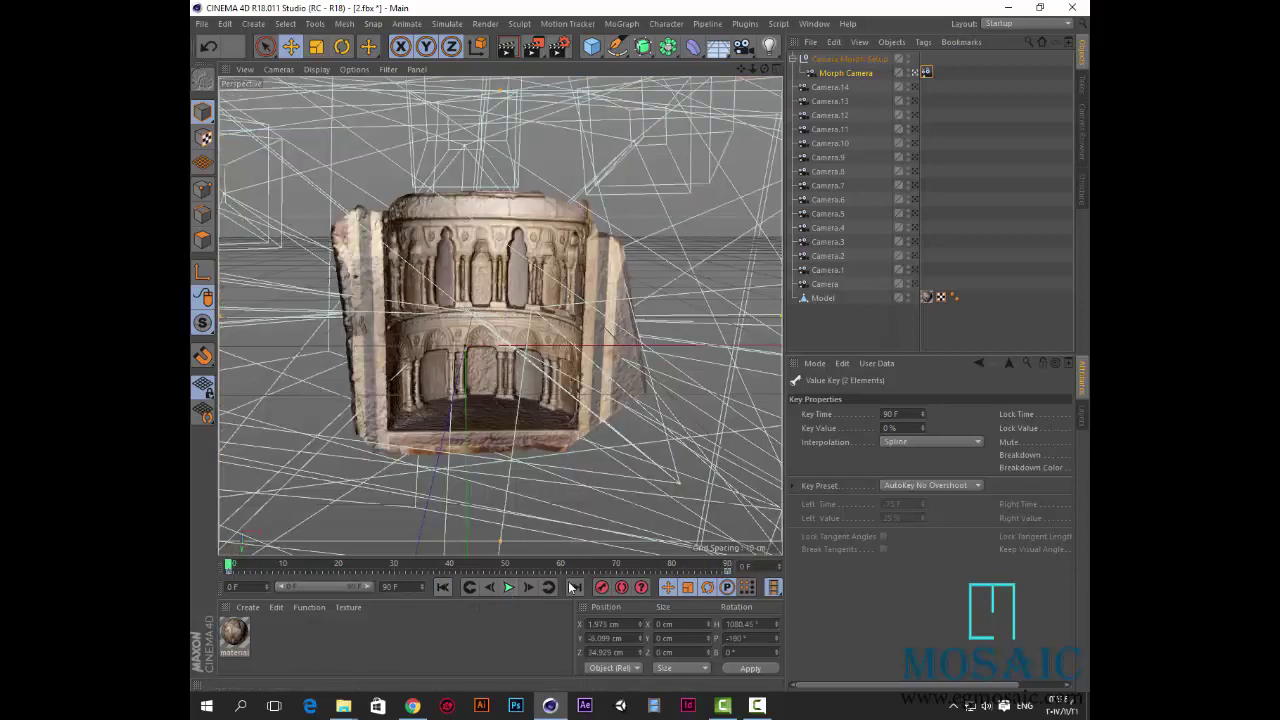
Preview the 90-frame animation briefly and render it to the Picture Viewer, overwriting test.avi
click(508, 587)
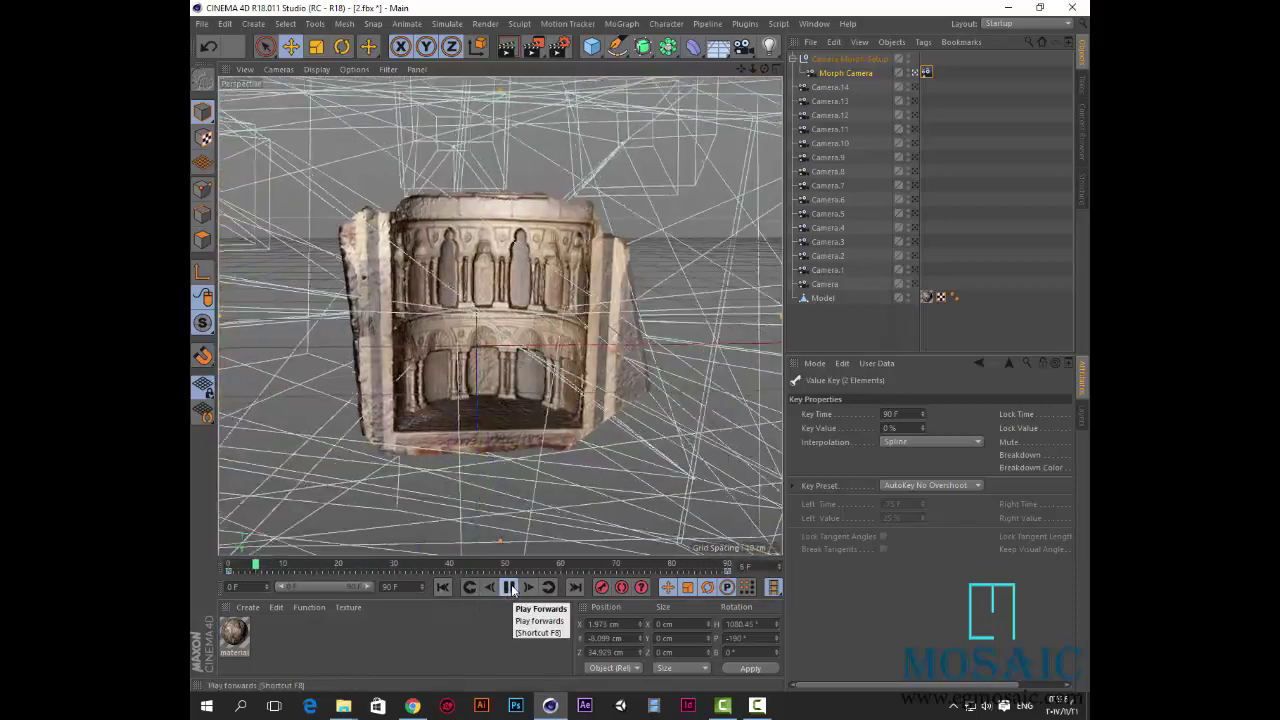
click(508, 587)
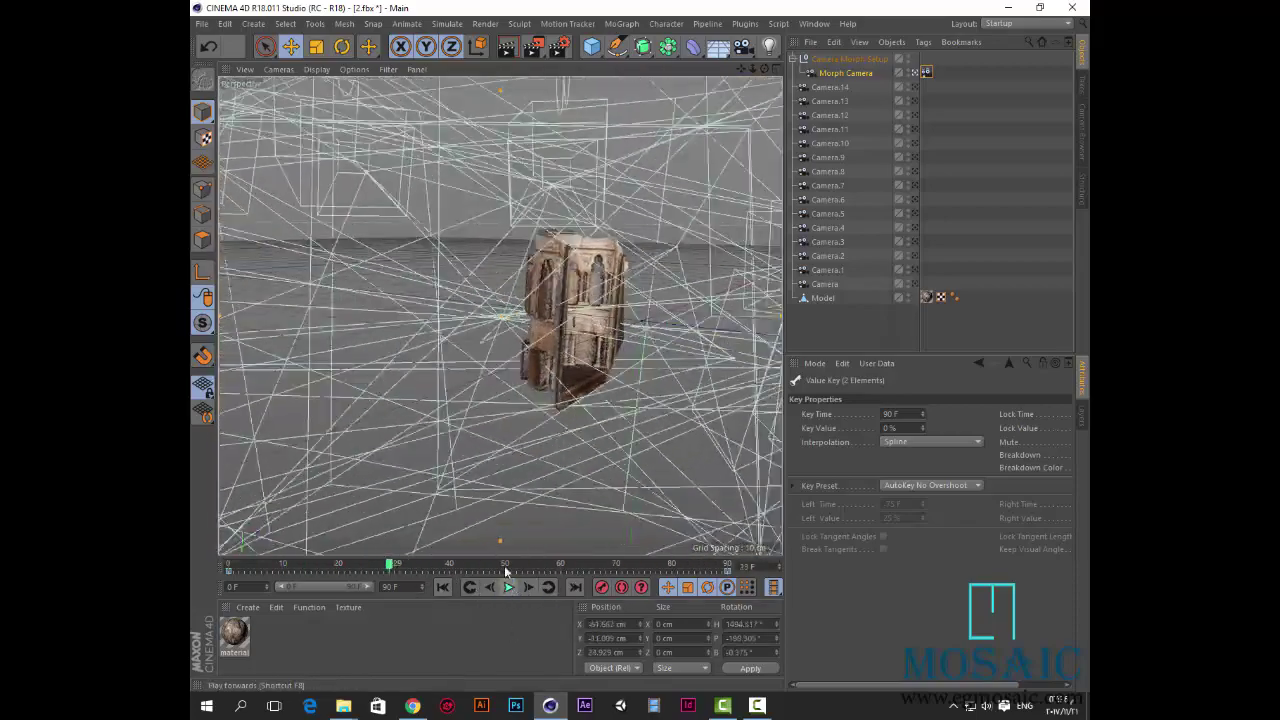
click(535, 50)
click(651, 404)
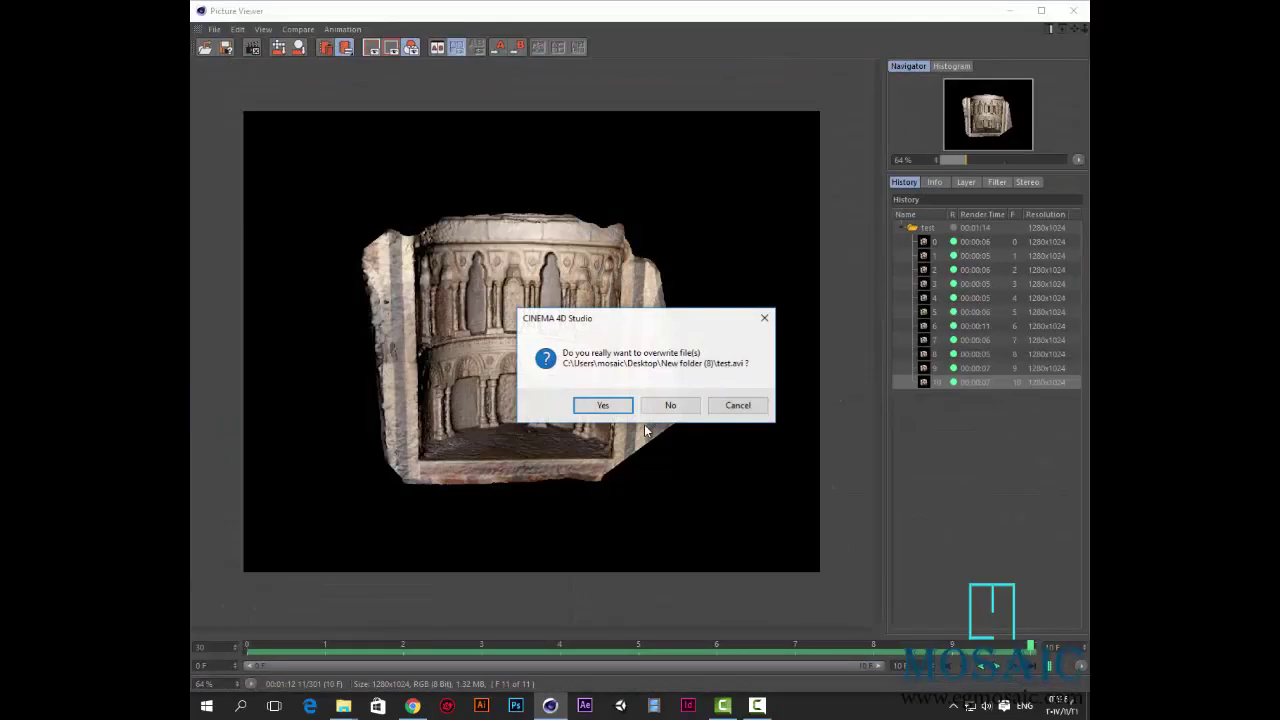
click(603, 405)
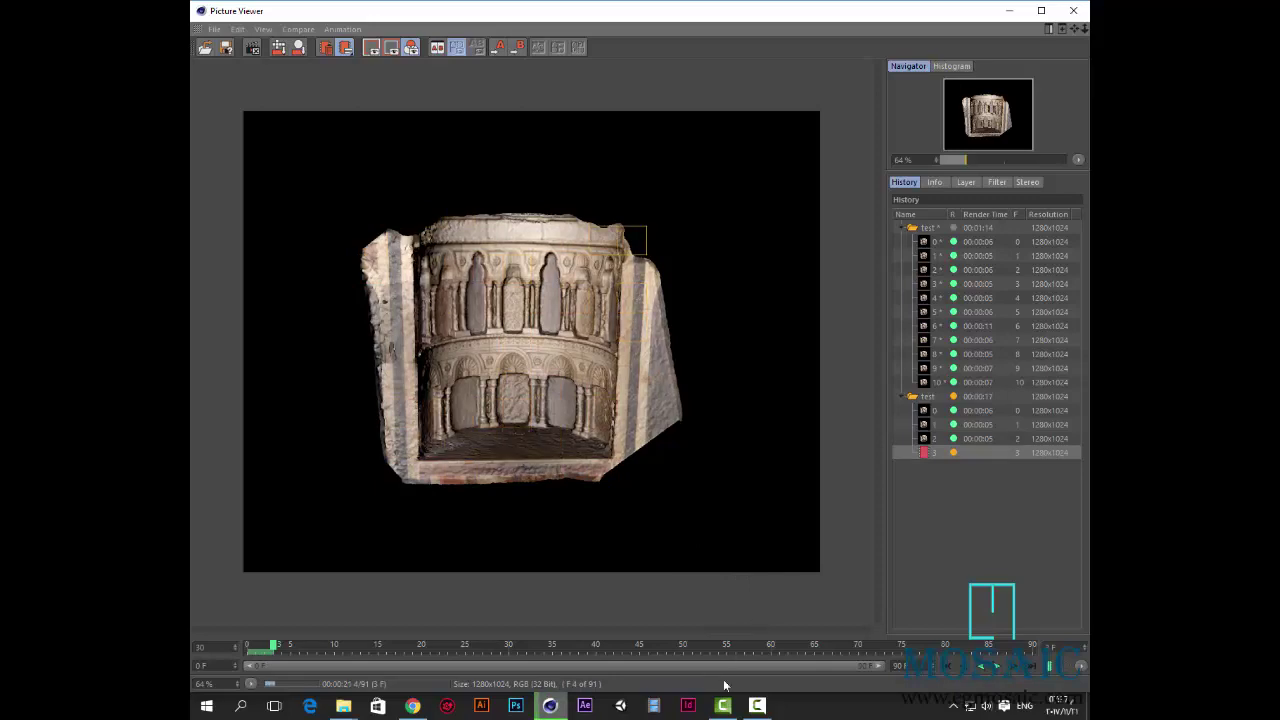
Switch to Camtasia Studio and import the Cinema 4D General Reel 2017 video from the desktop into its clip bin
click(755, 708)
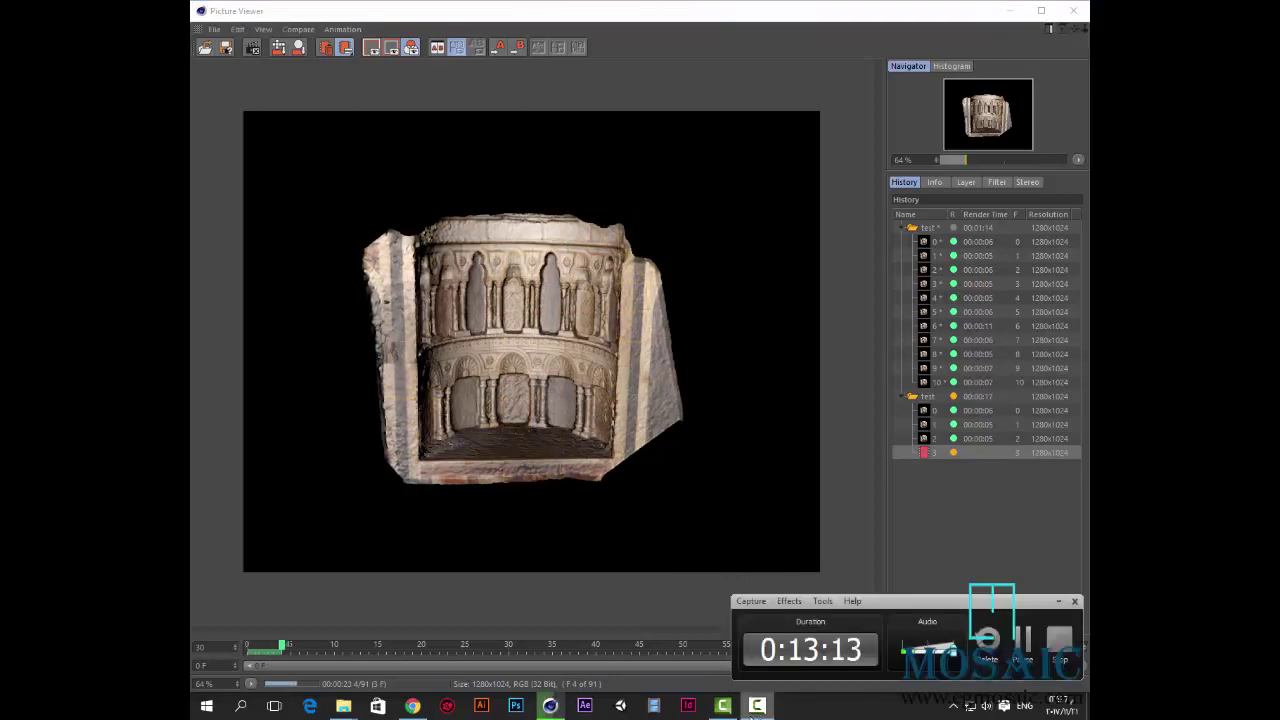
click(753, 714)
click(725, 708)
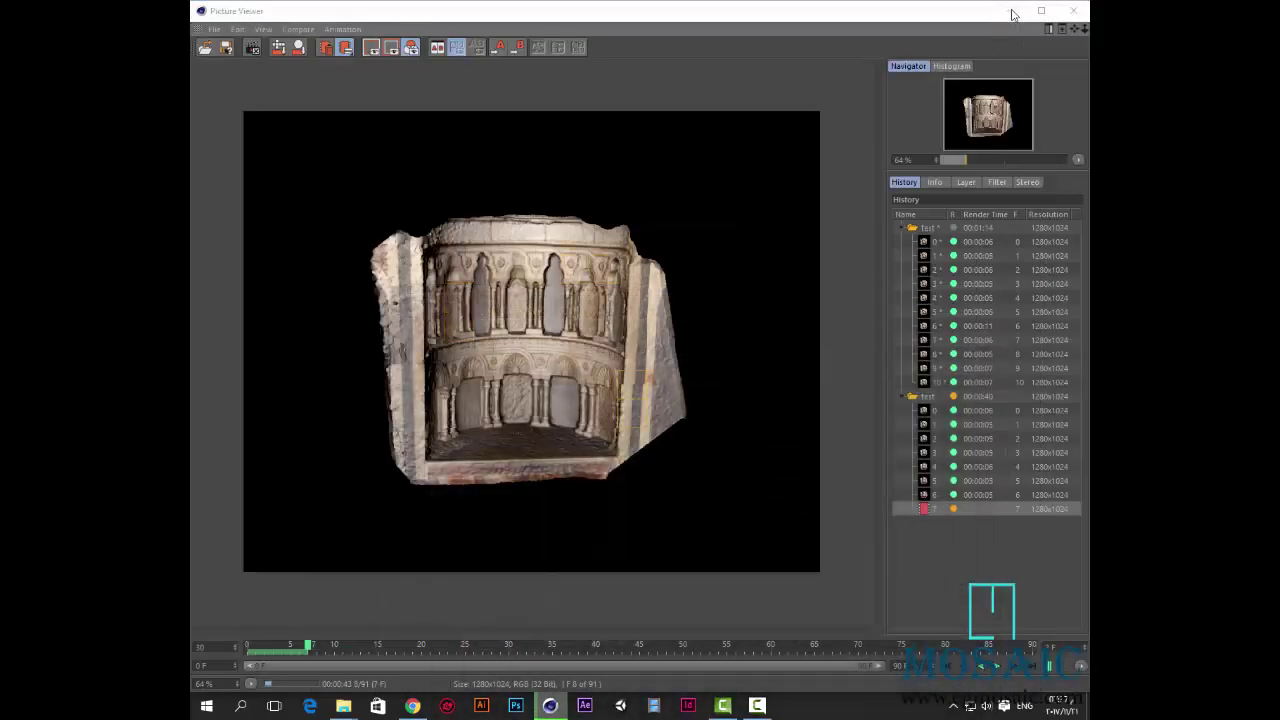
click(1010, 12)
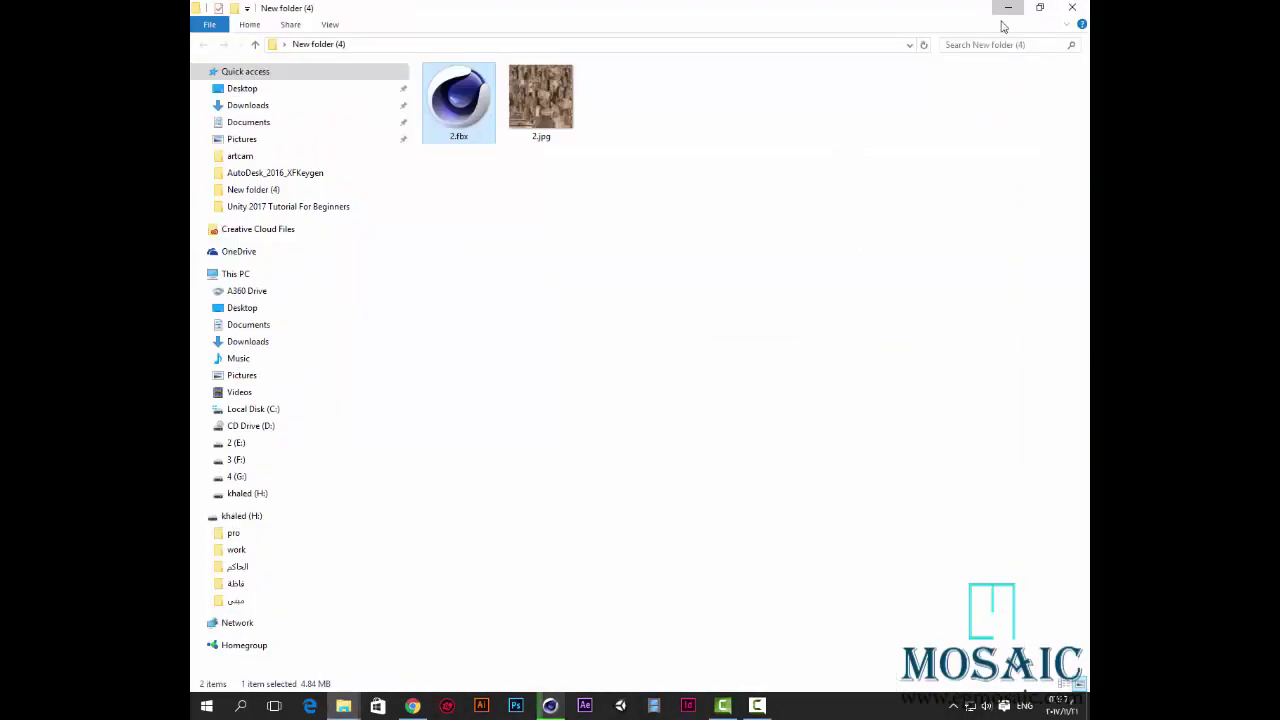
click(1007, 10)
click(1017, 12)
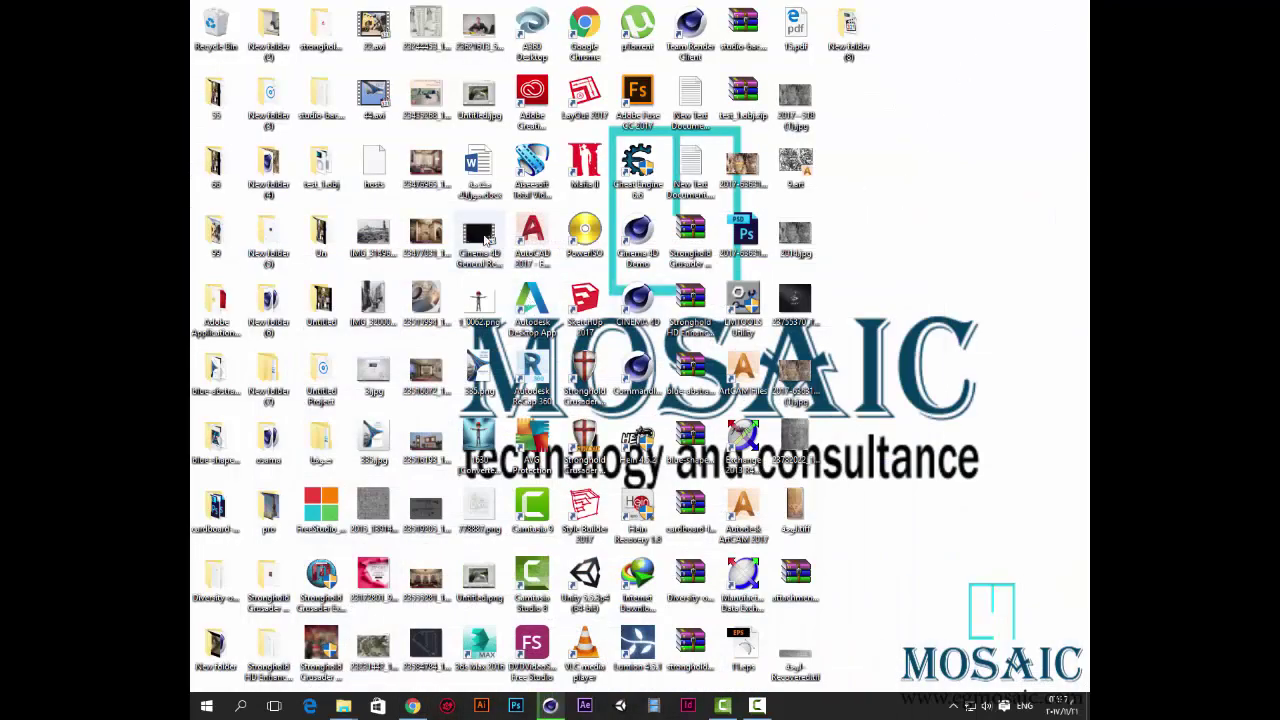
click(487, 238)
drag(487, 238, 330, 260)
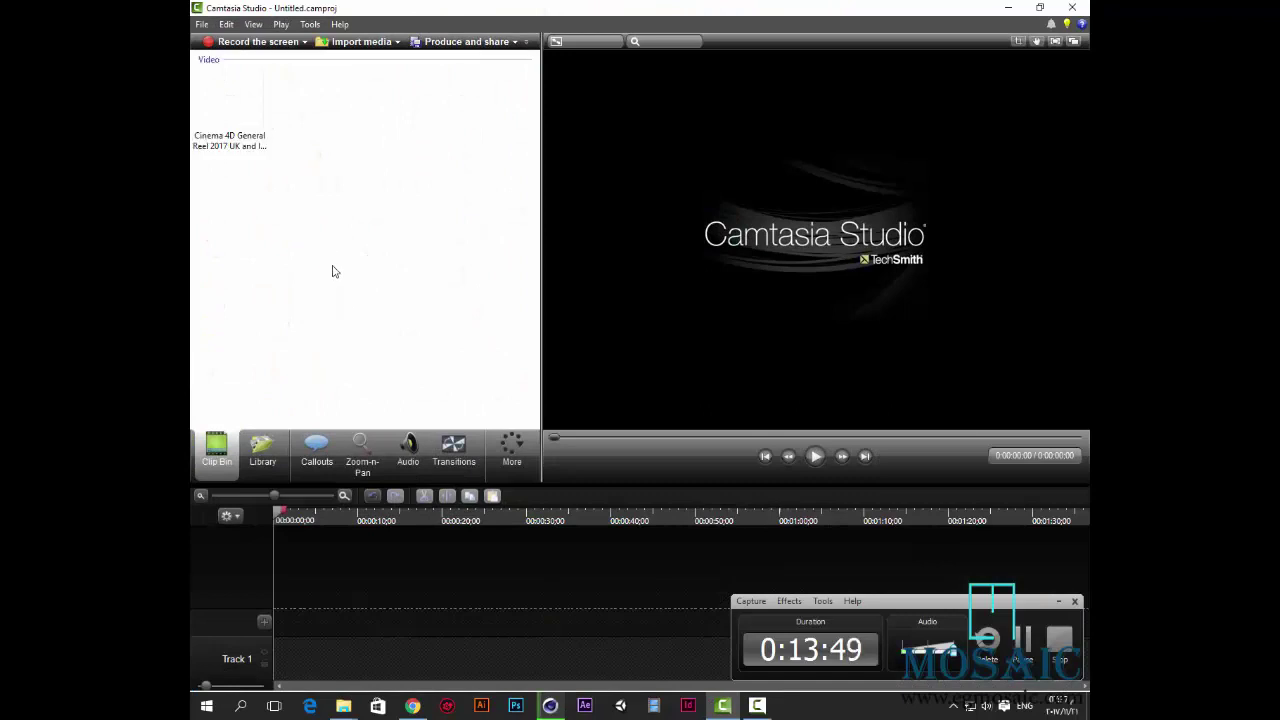
Place the Cinema 4D General Reel clip at the start of Track 1 and minimize the recorder window
click(218, 95)
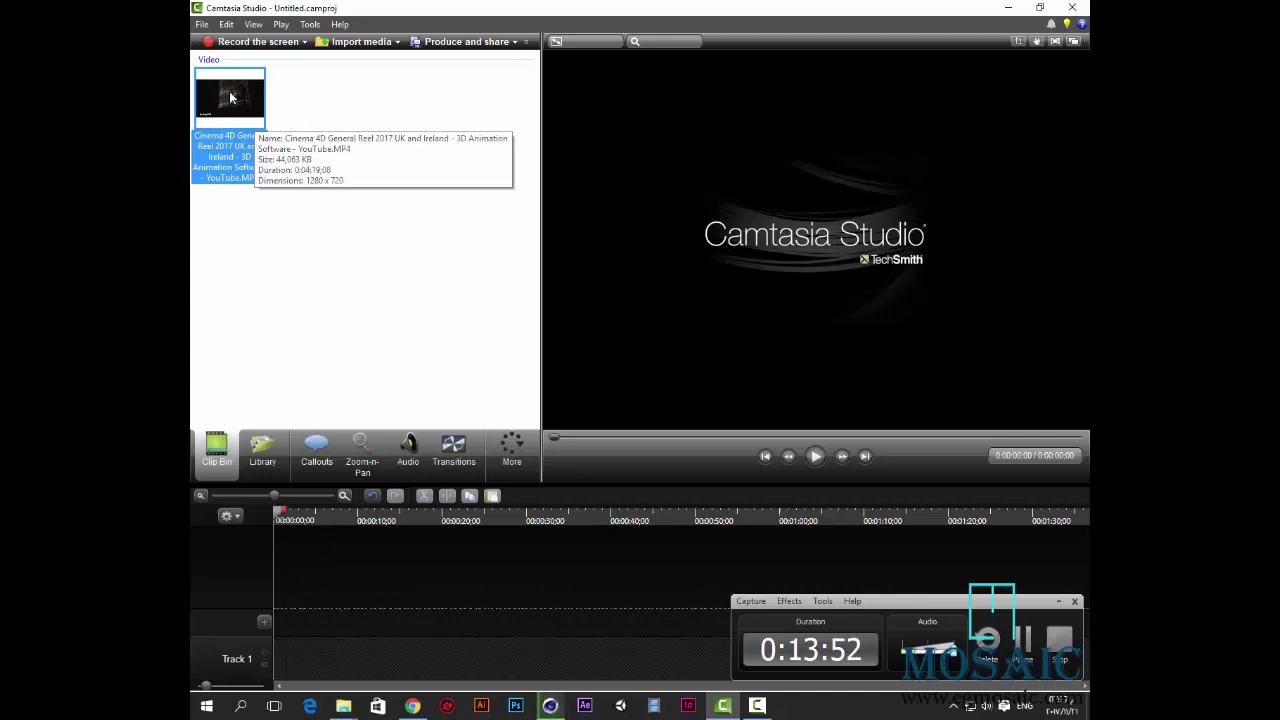
drag(232, 98, 288, 584)
drag(293, 666, 296, 656)
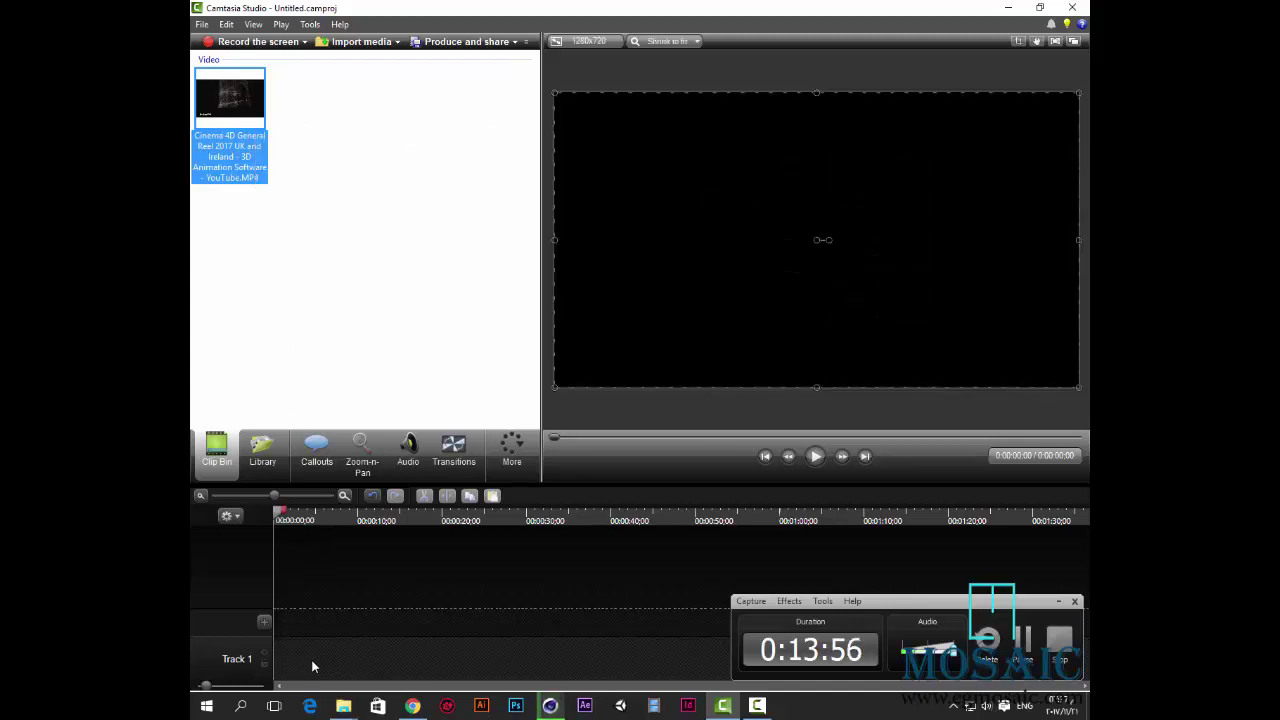
click(1058, 601)
drag(788, 655, 768, 655)
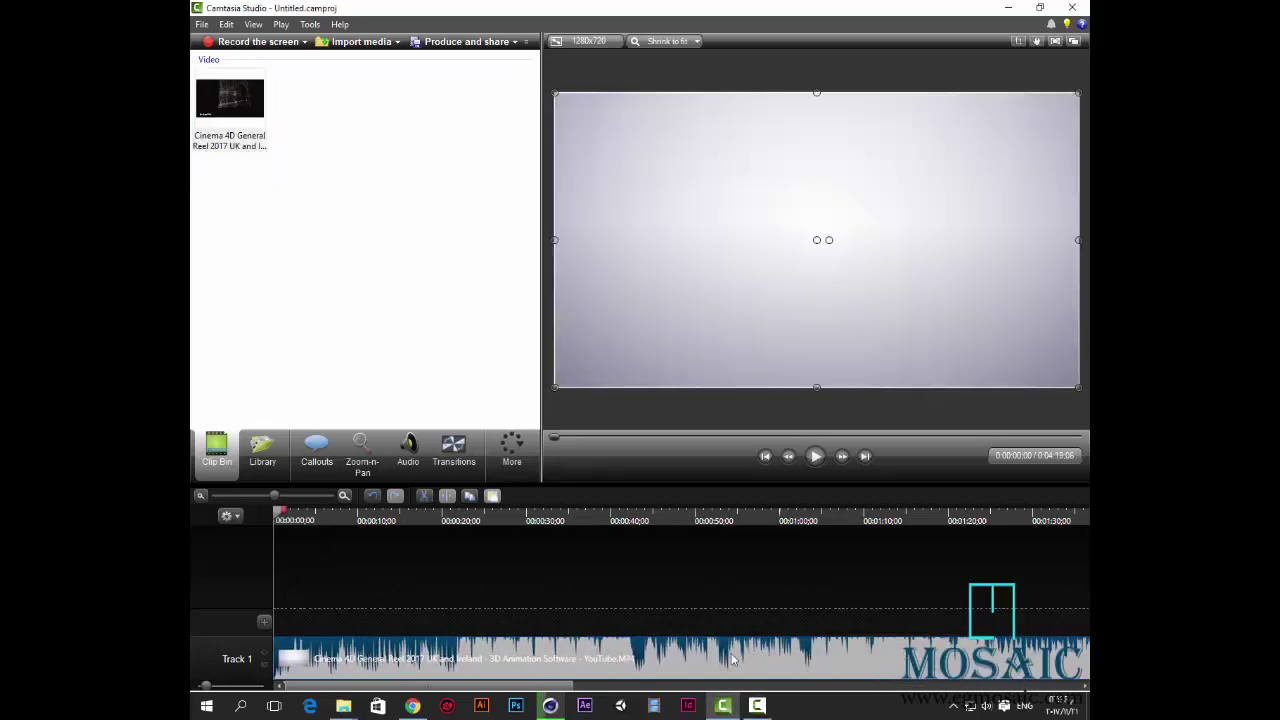
Play the Cinema 4D General Reel from the start to about the two-minute mark, pausing at individual shots to examine them
click(815, 456)
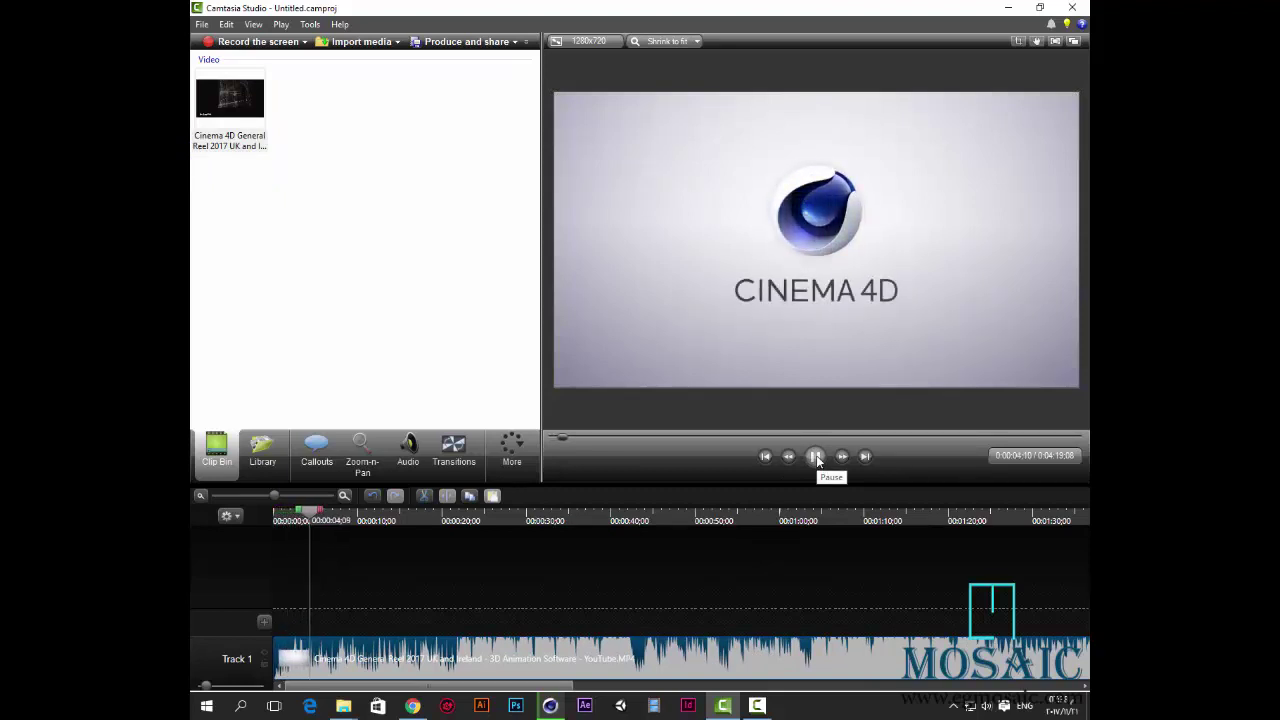
click(815, 456)
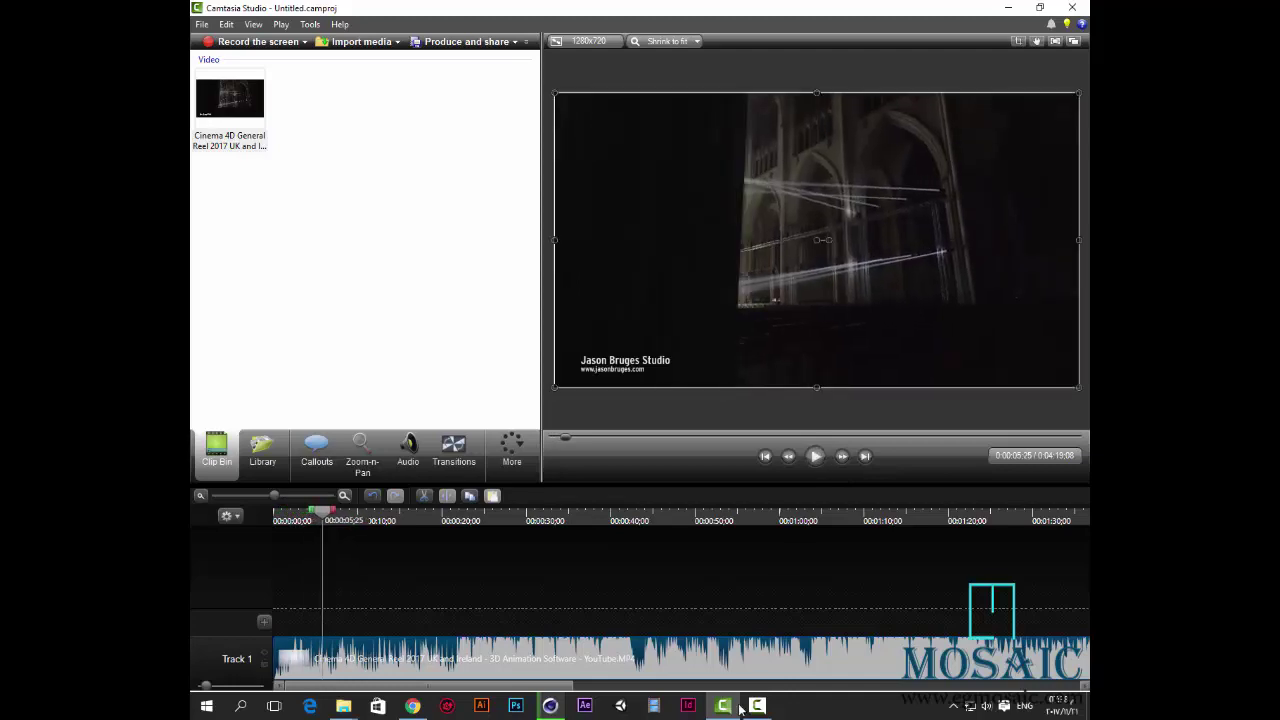
click(726, 707)
click(724, 707)
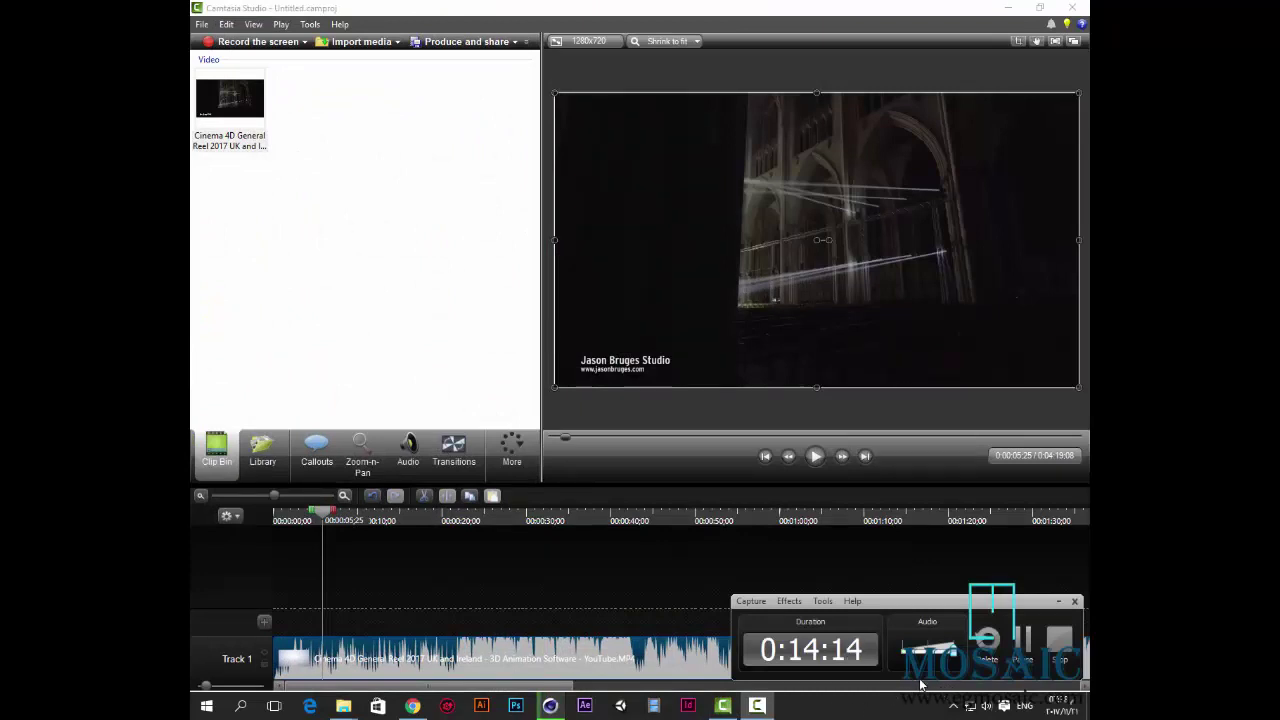
click(724, 706)
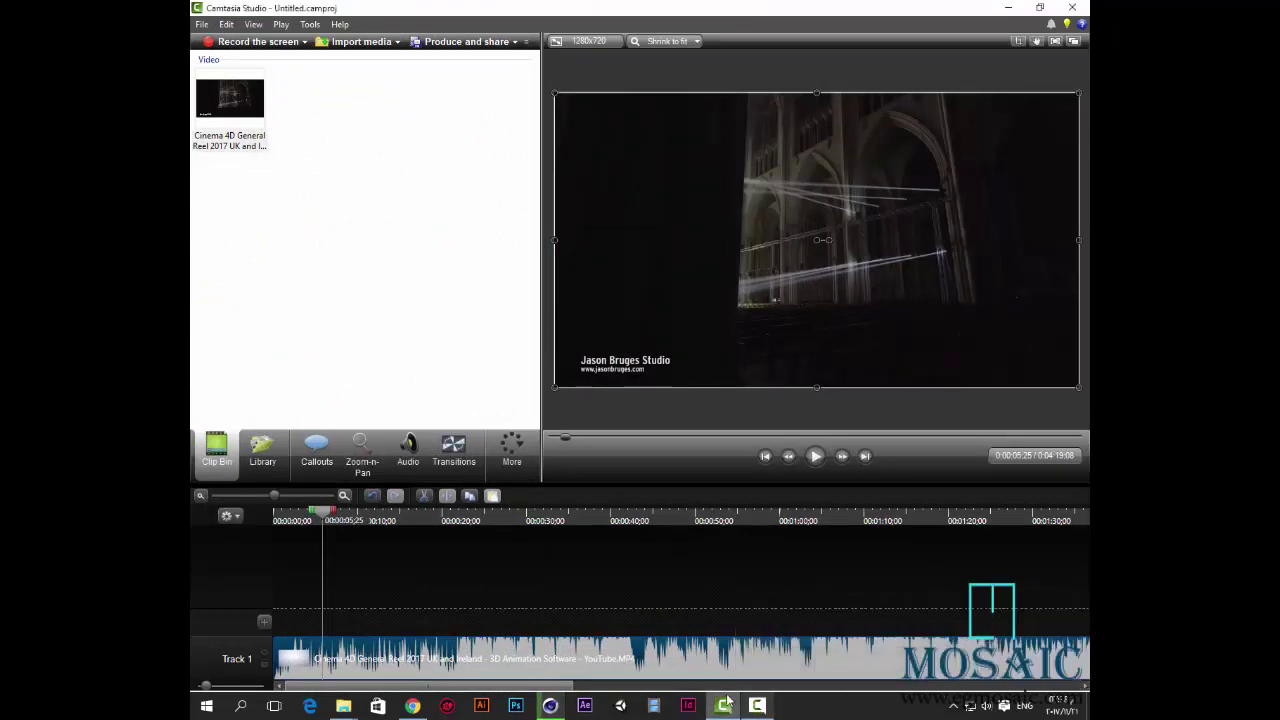
click(815, 456)
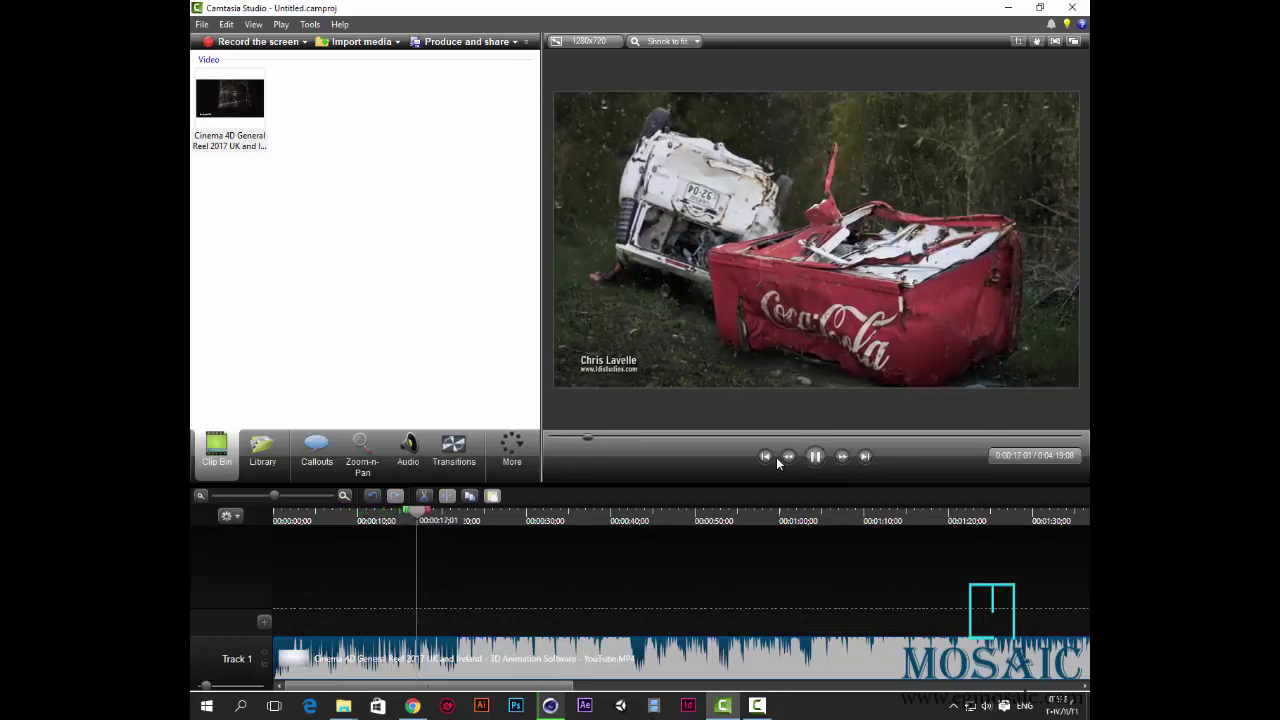
click(816, 458)
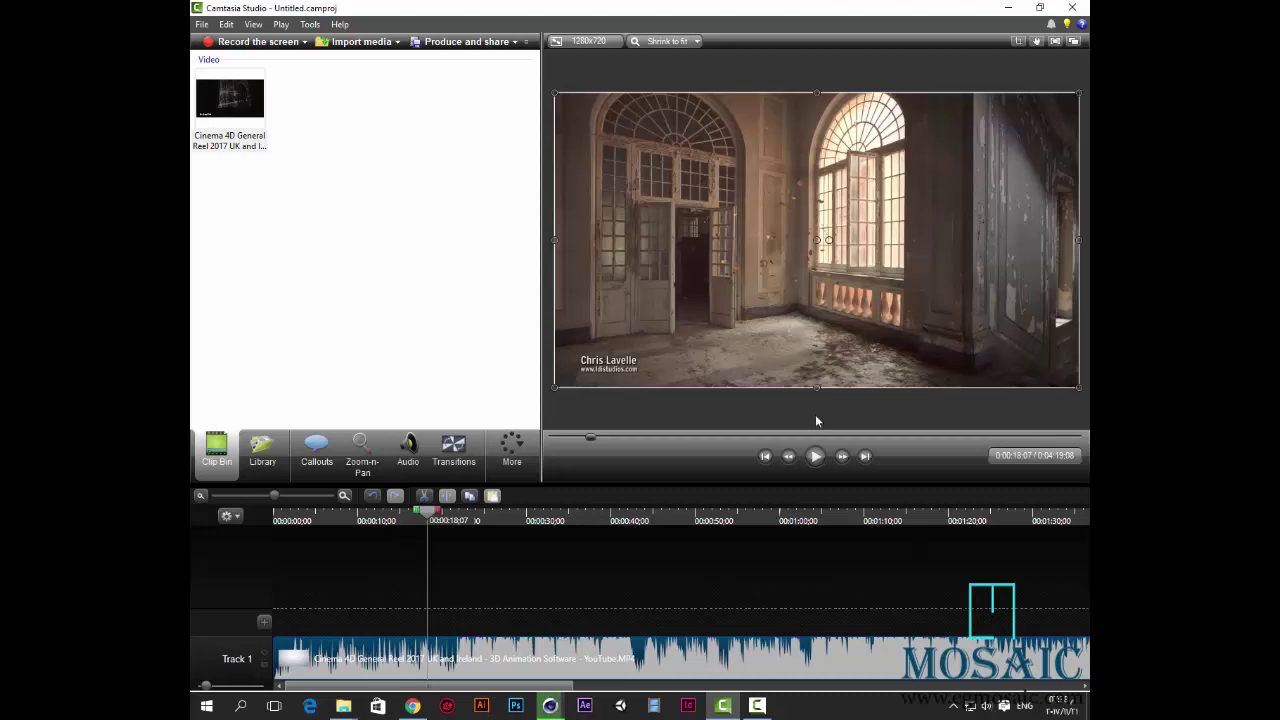
click(815, 457)
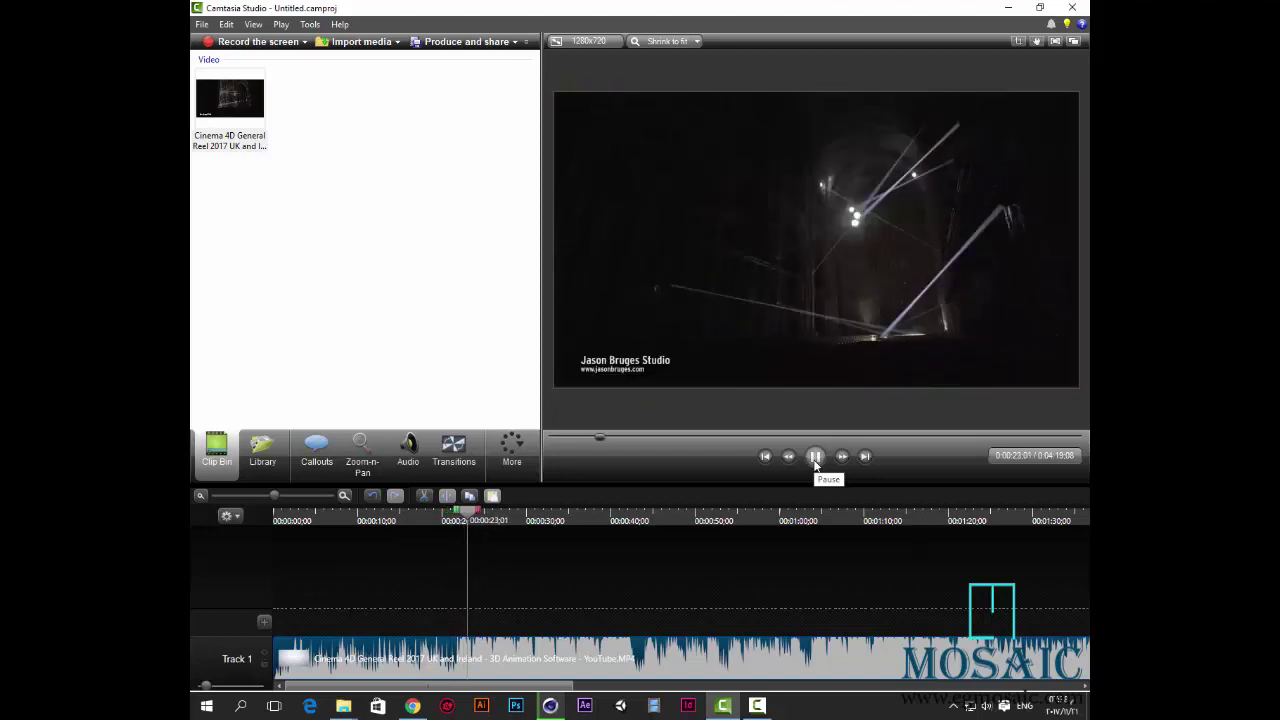
click(815, 456)
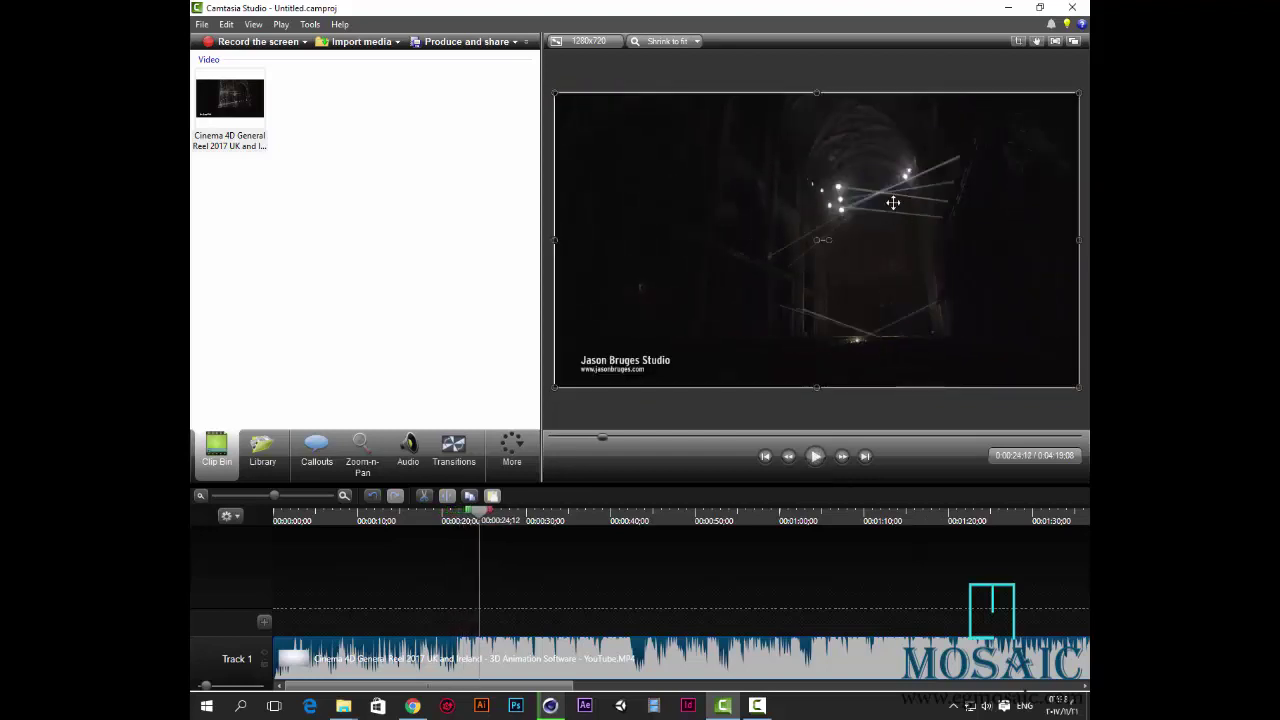
click(815, 456)
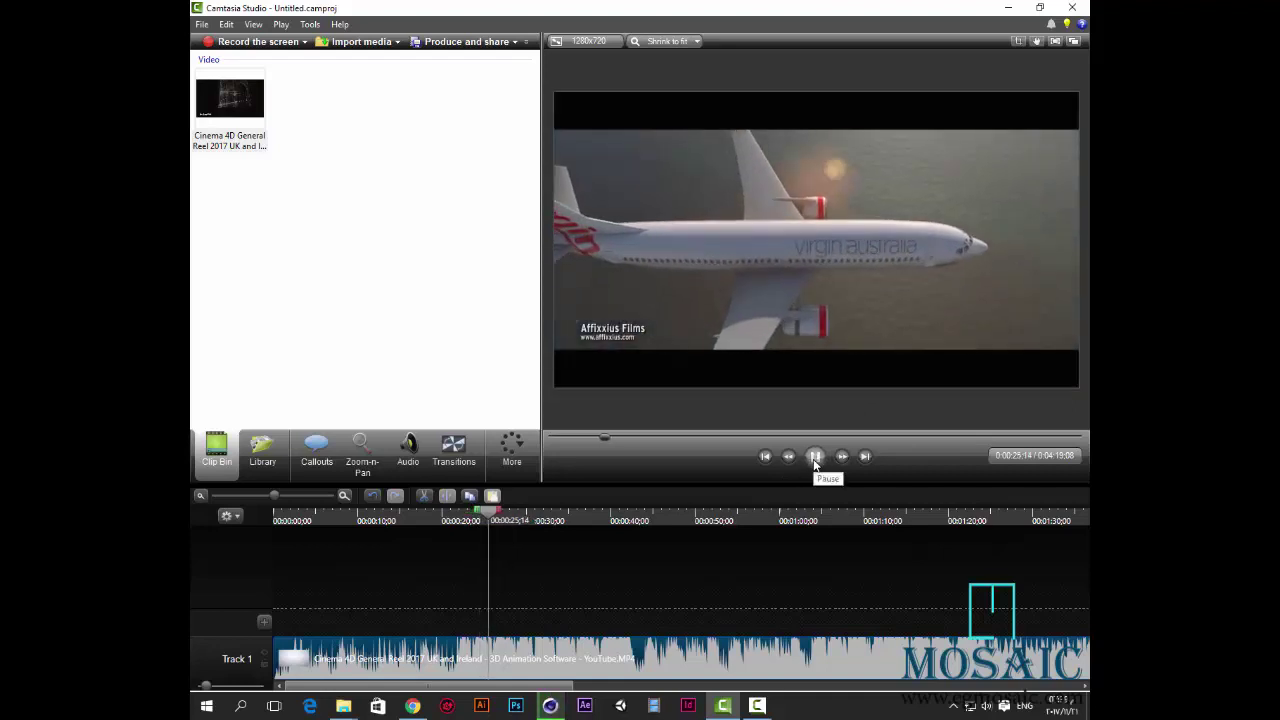
click(815, 458)
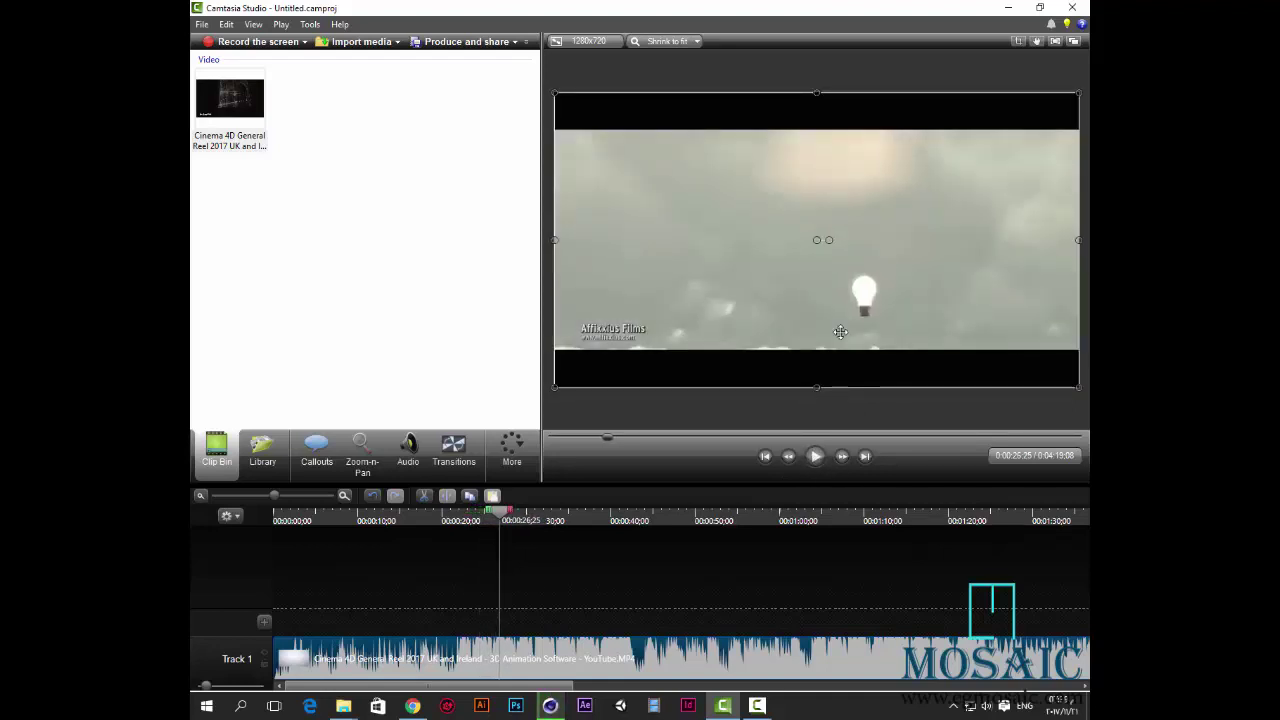
click(817, 457)
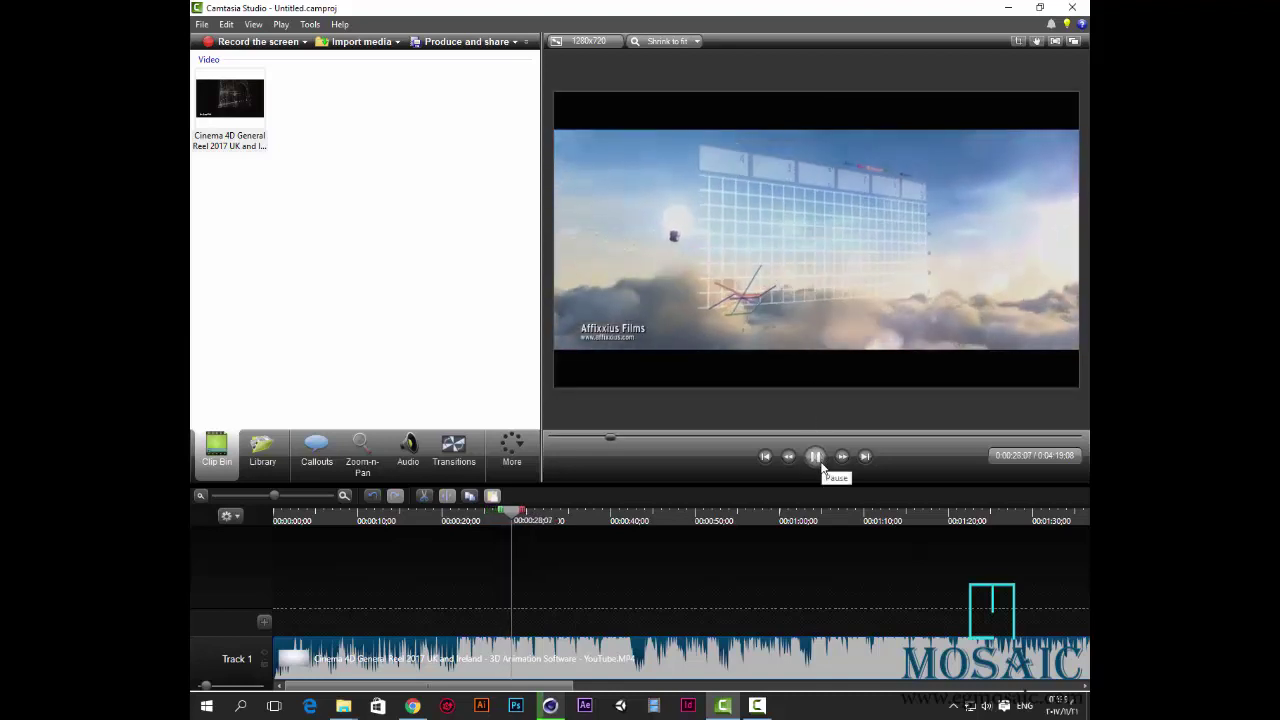
click(816, 458)
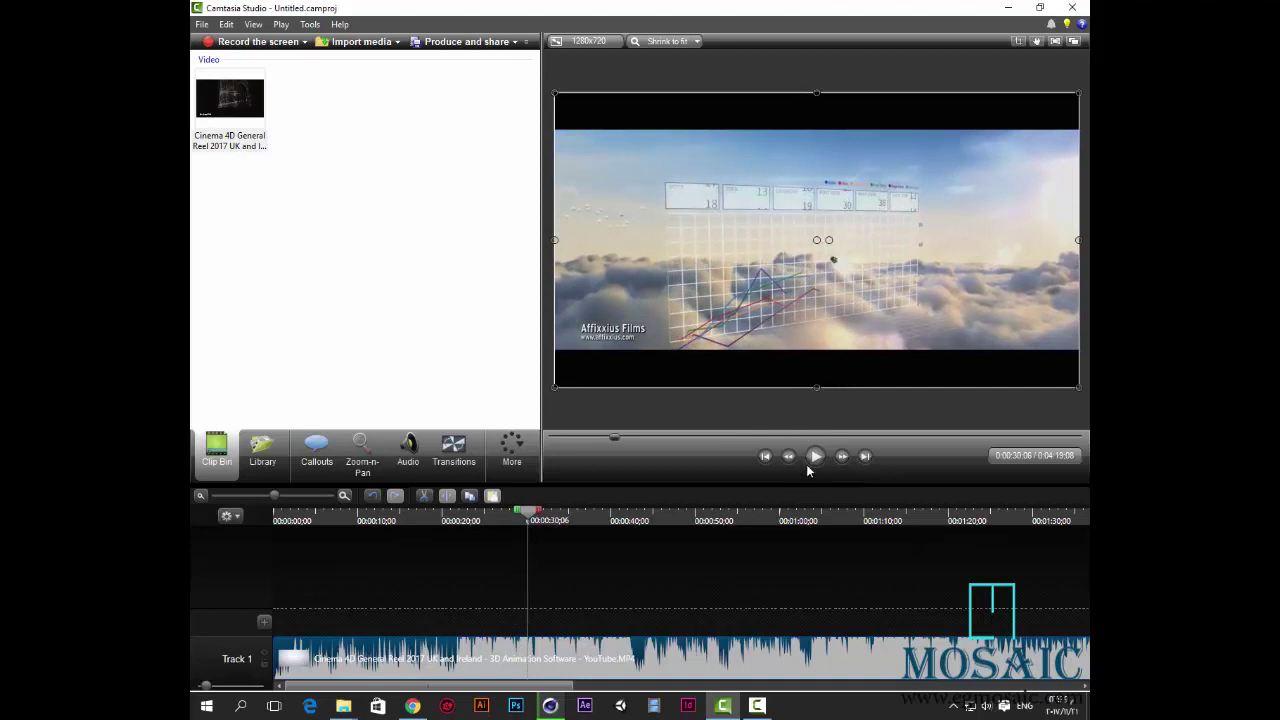
click(811, 465)
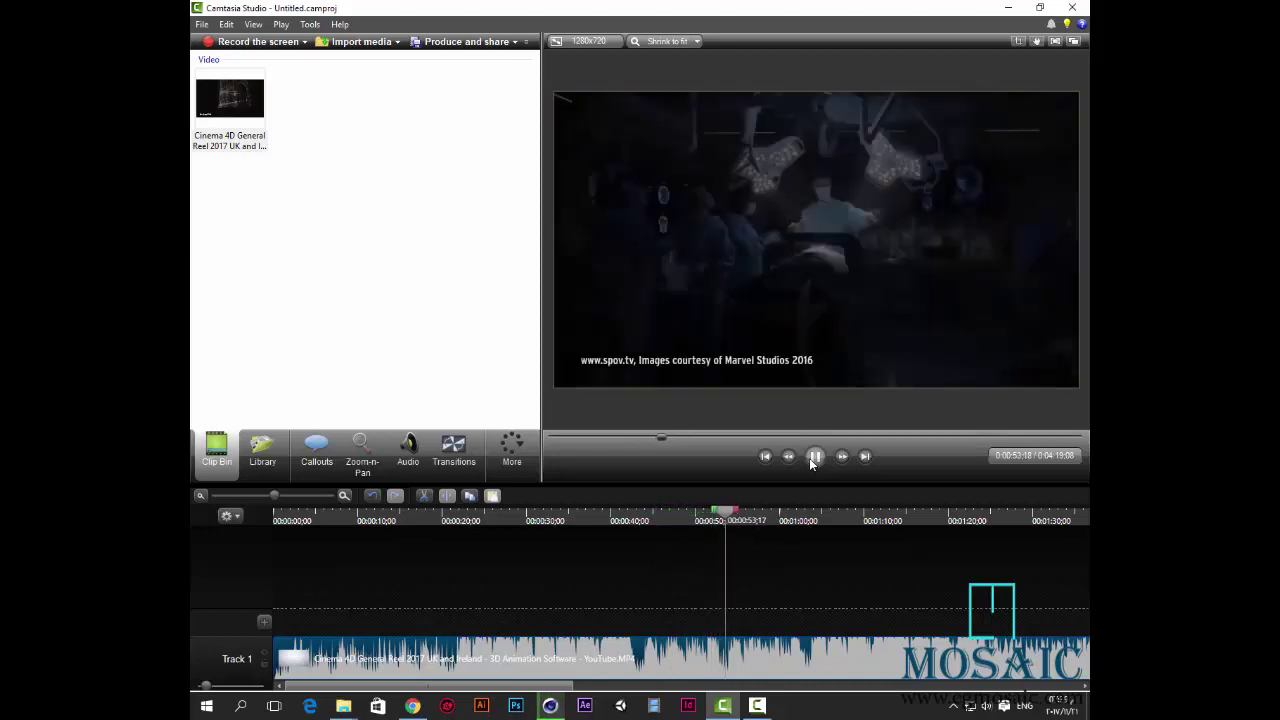
click(812, 460)
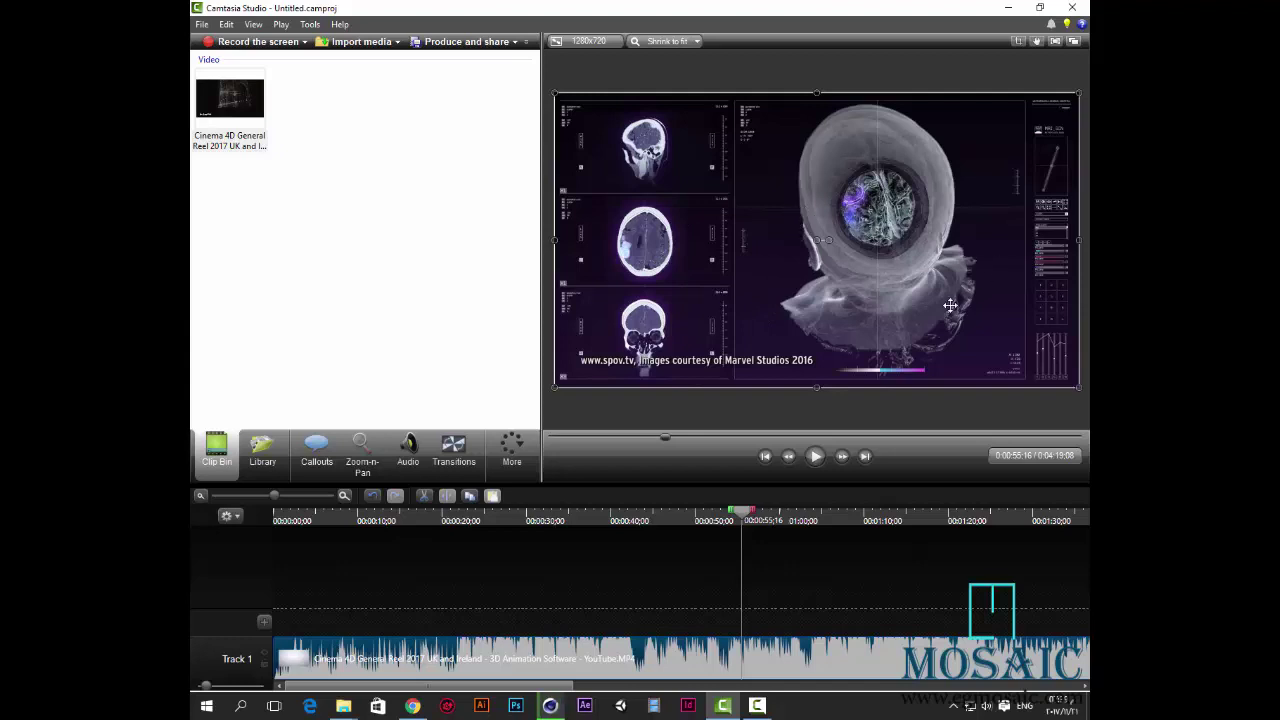
click(815, 457)
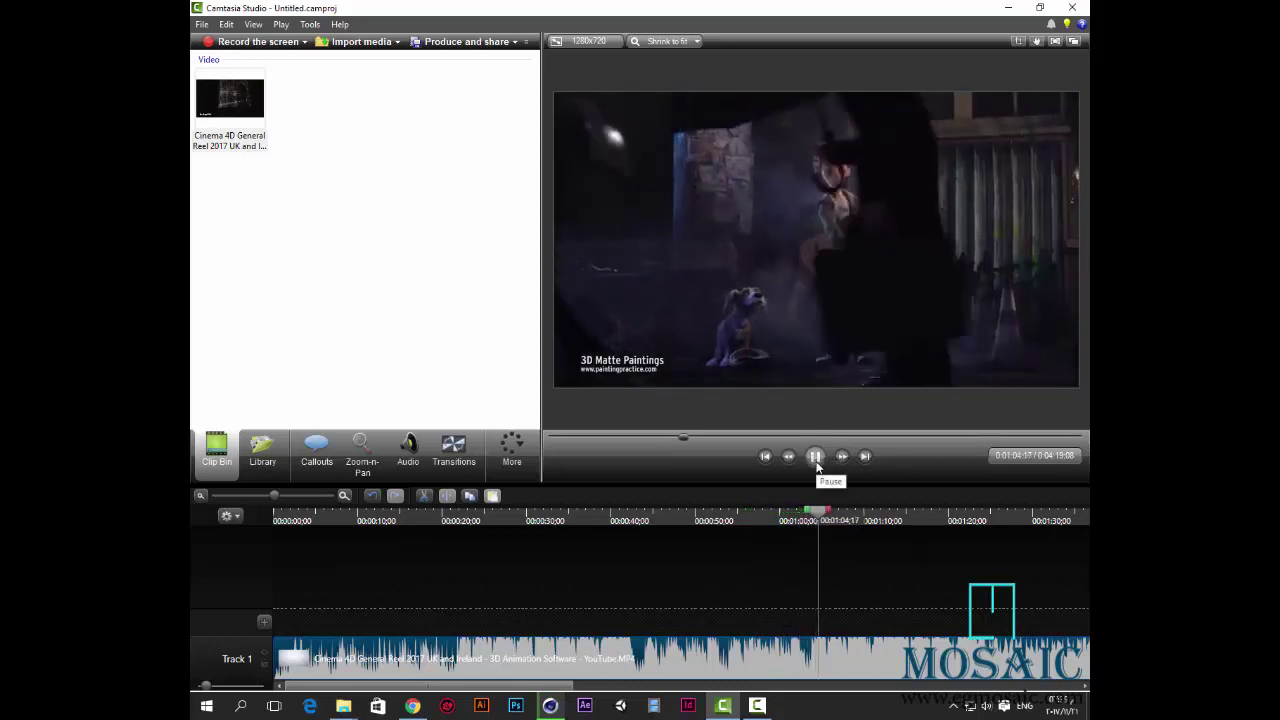
click(816, 462)
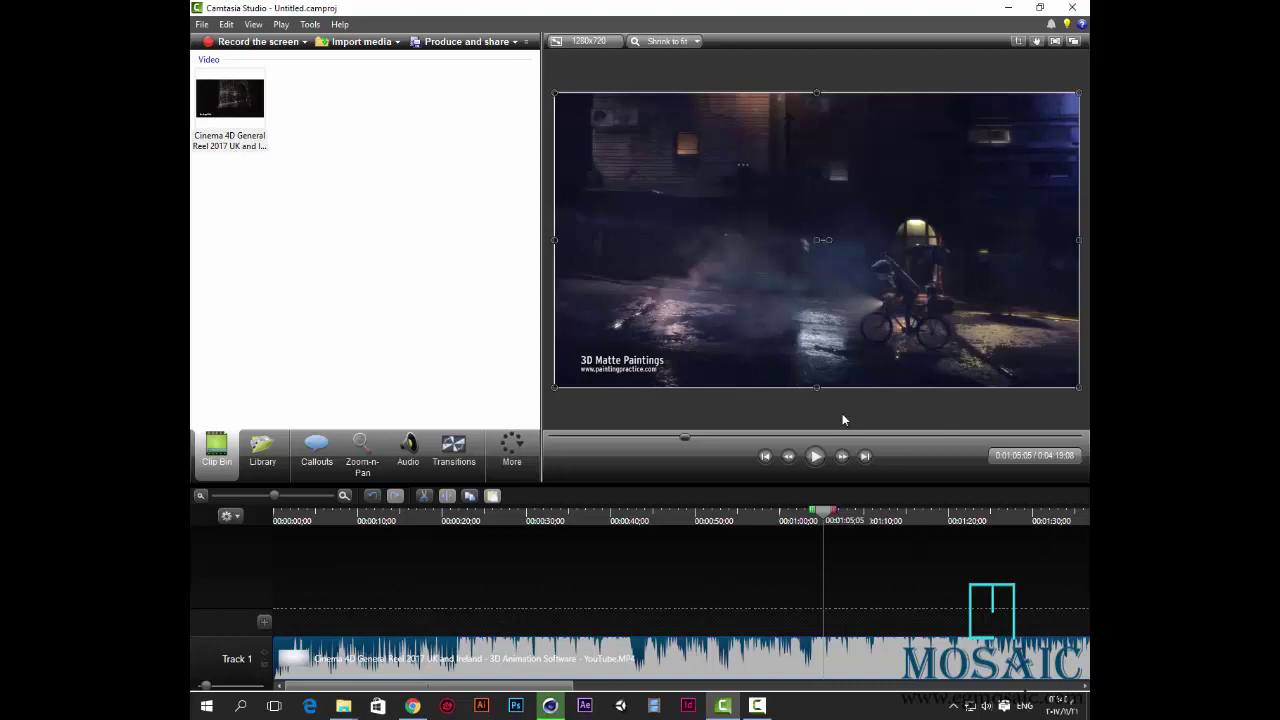
click(811, 458)
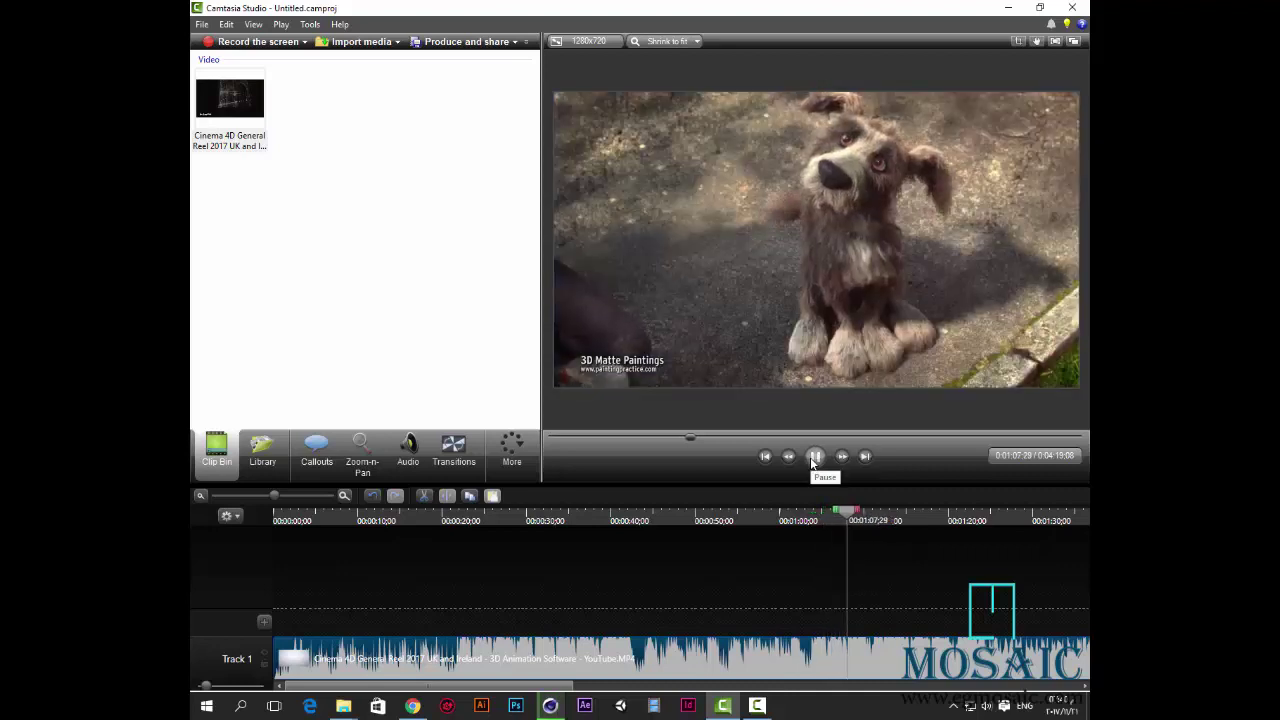
click(812, 457)
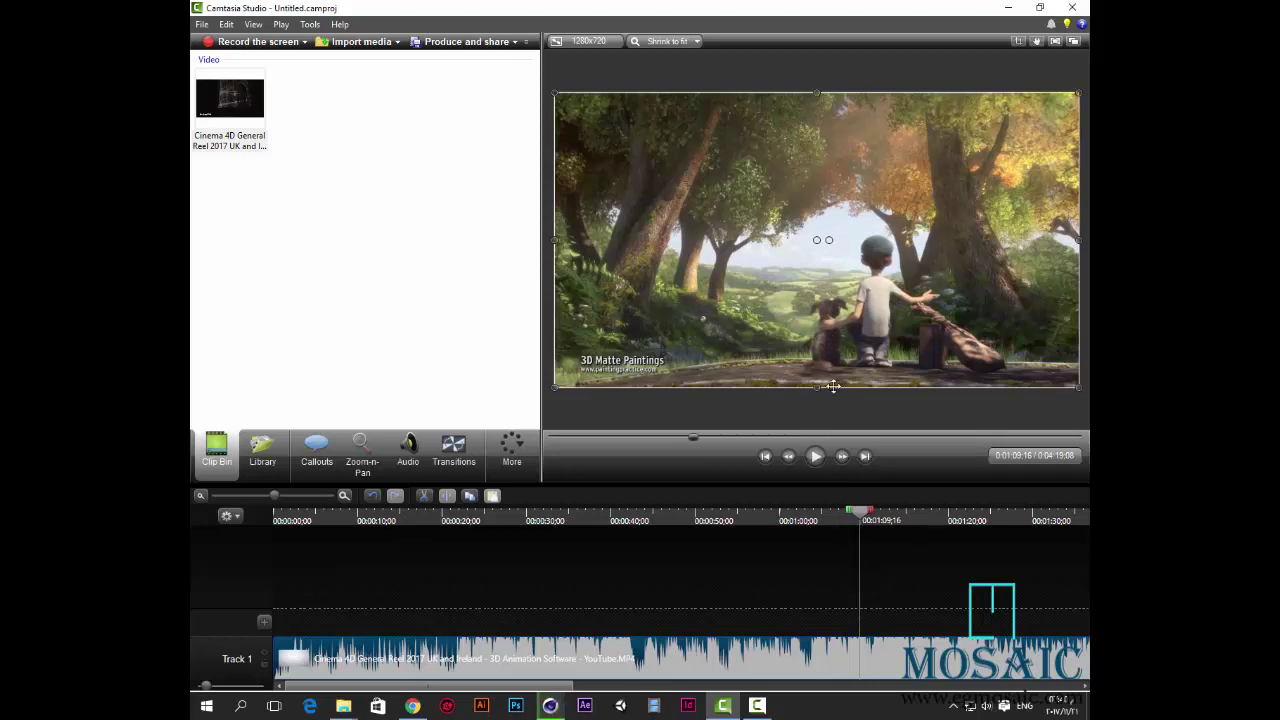
click(816, 457)
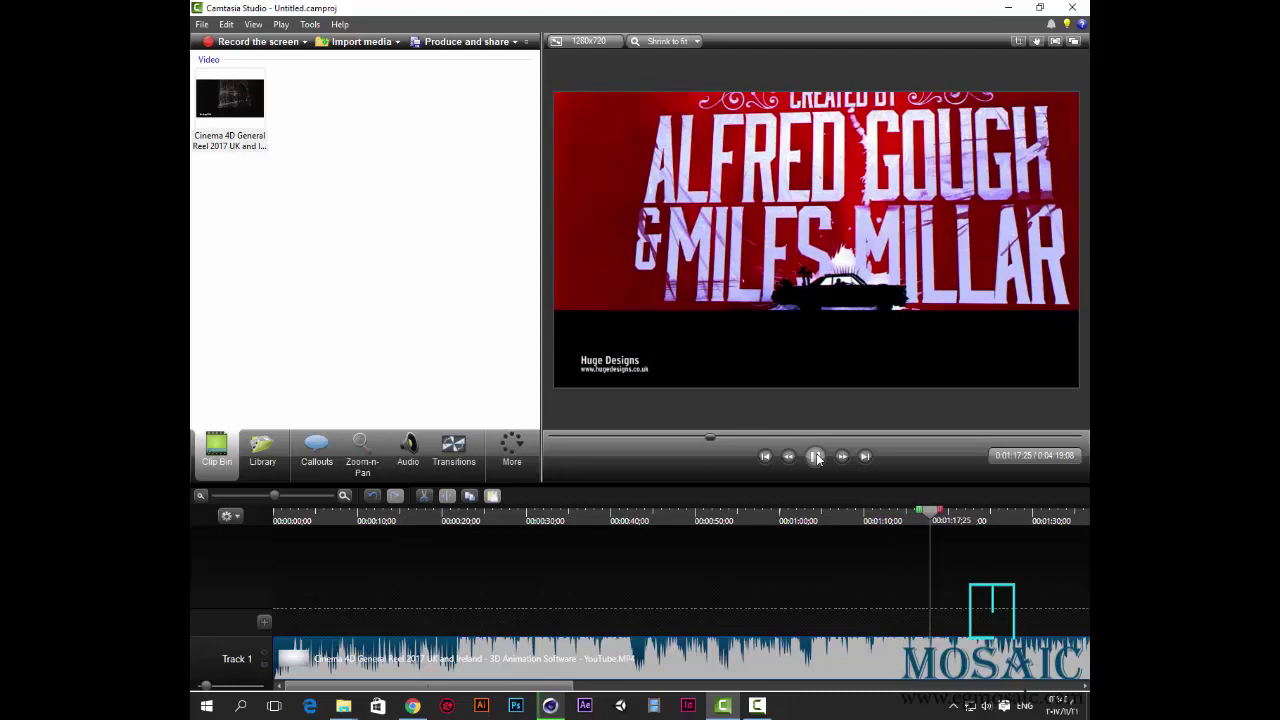
click(816, 456)
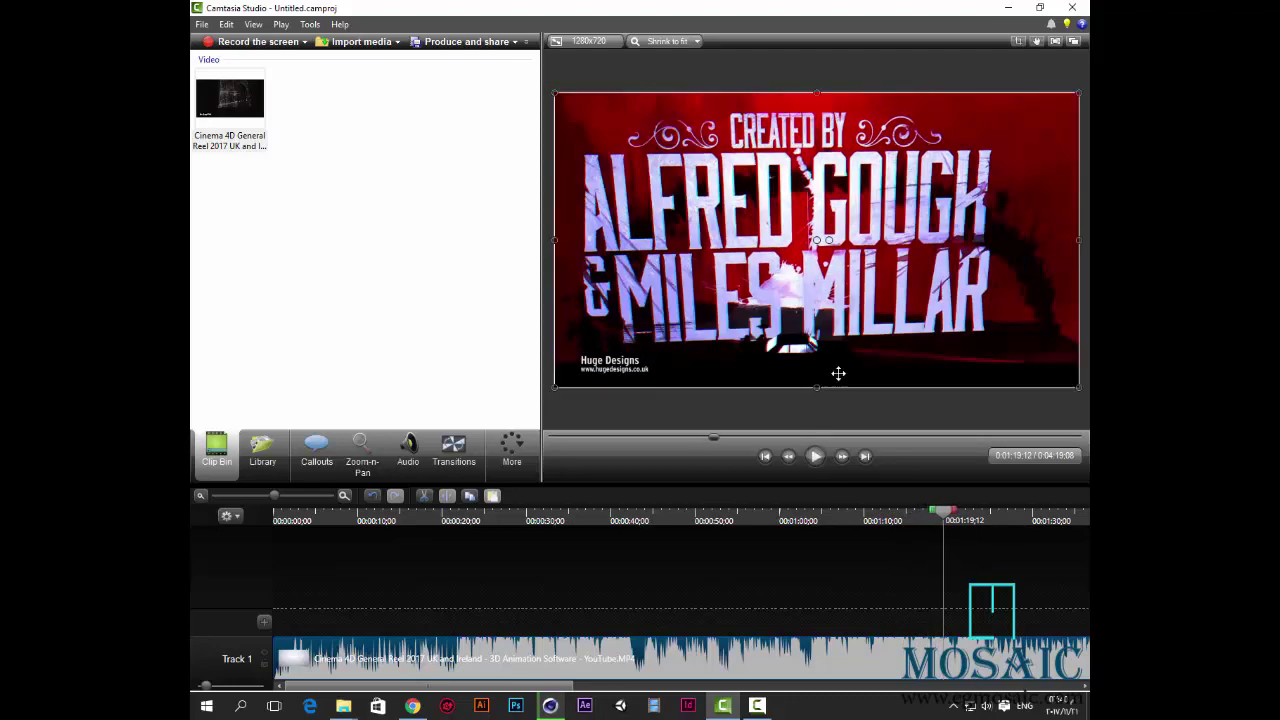
click(816, 456)
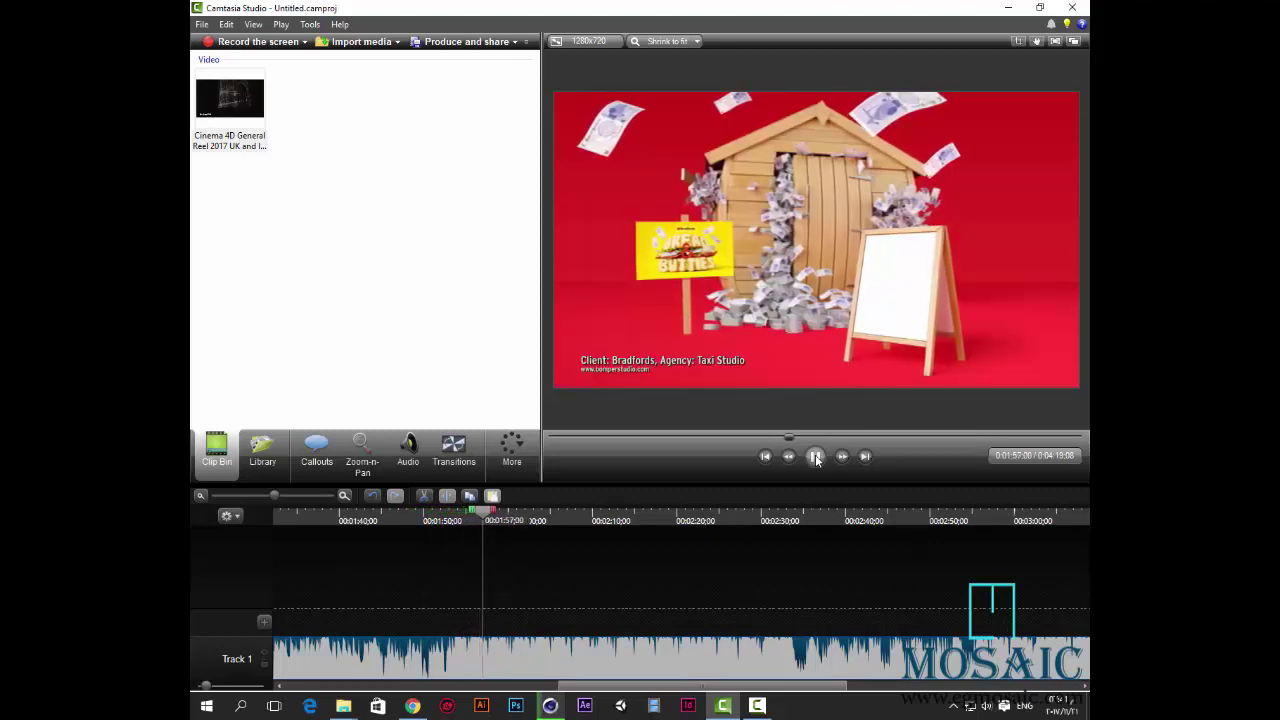
click(816, 456)
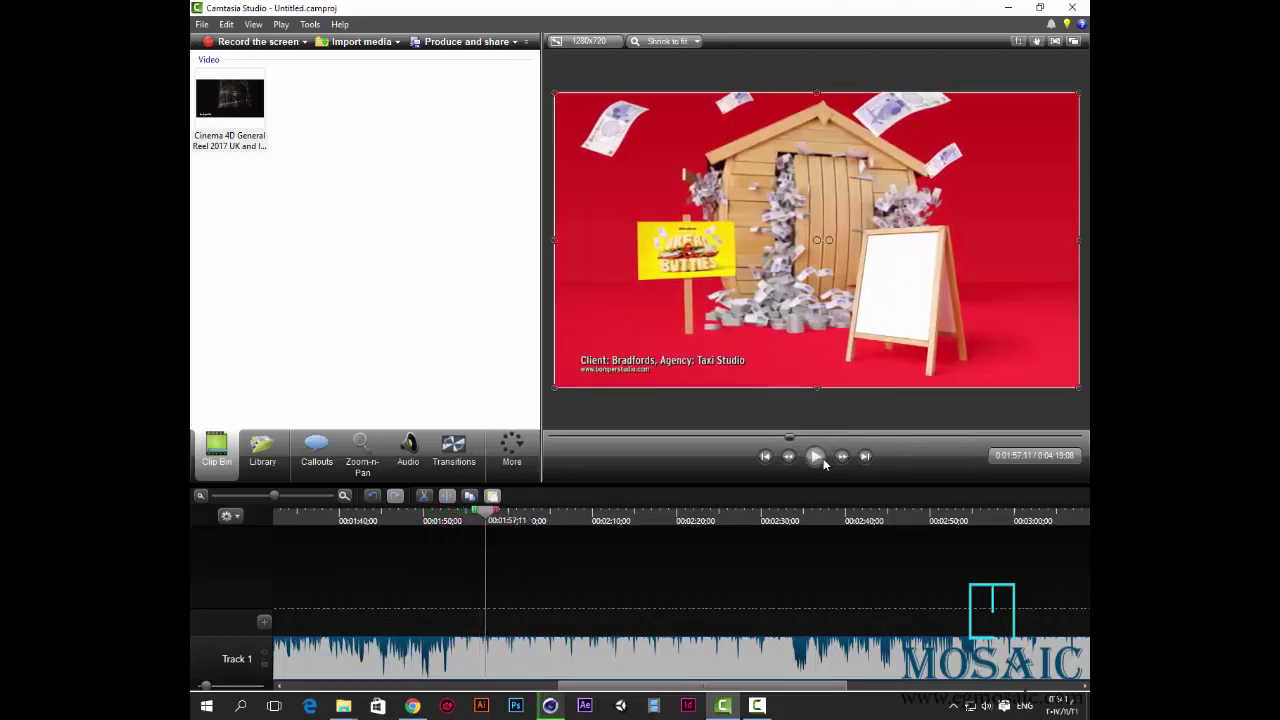
click(819, 460)
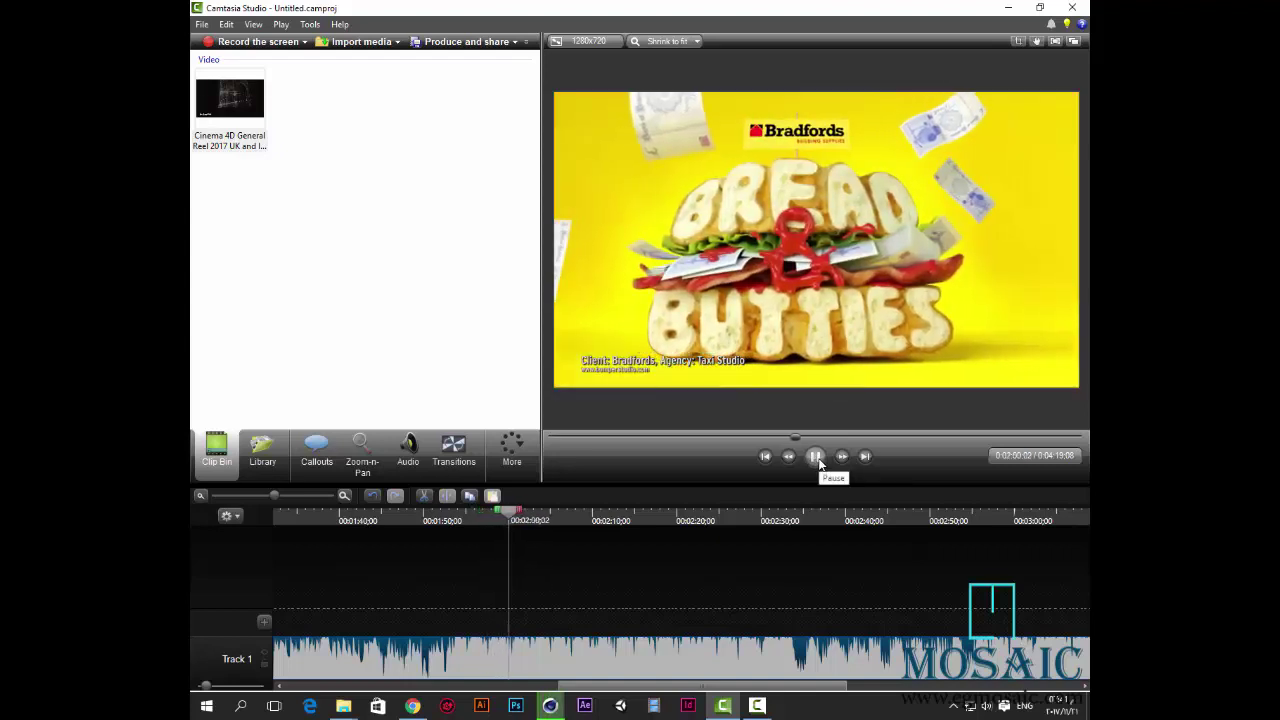
Play the Cinema 4D reel from the two-minute mark to about 3:06, pausing at individual shots and resuming playback
click(816, 455)
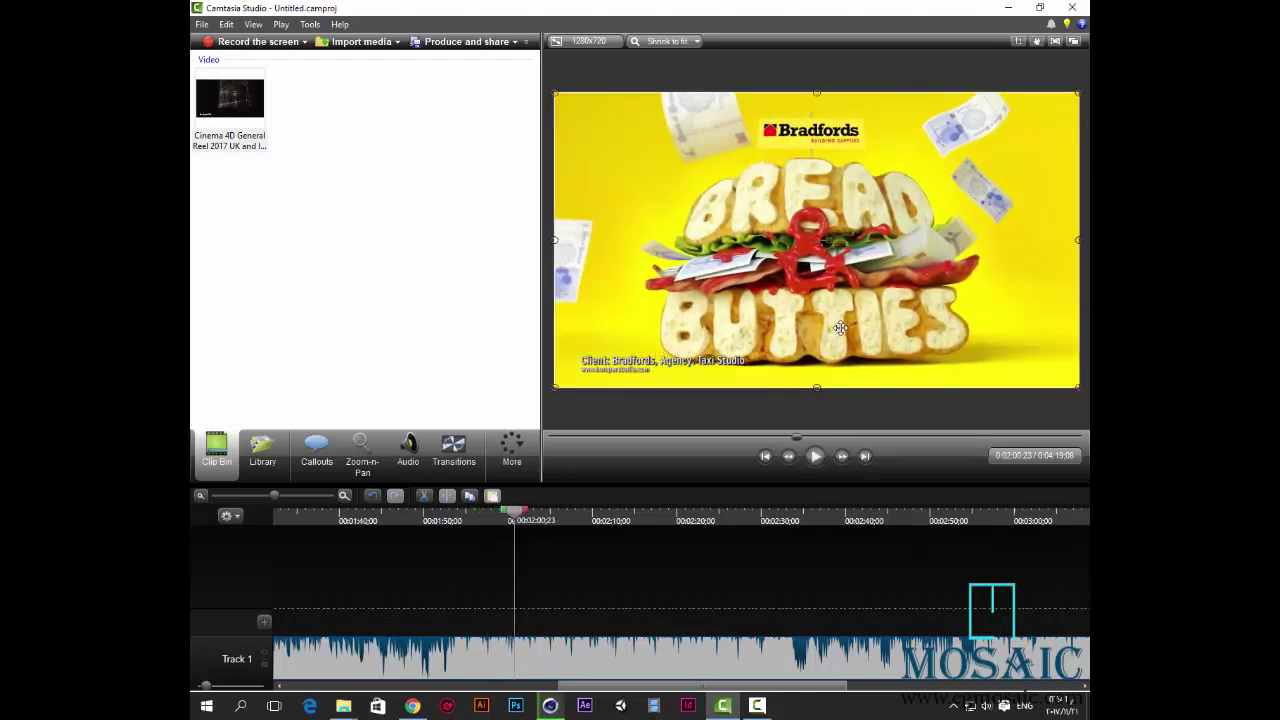
click(816, 457)
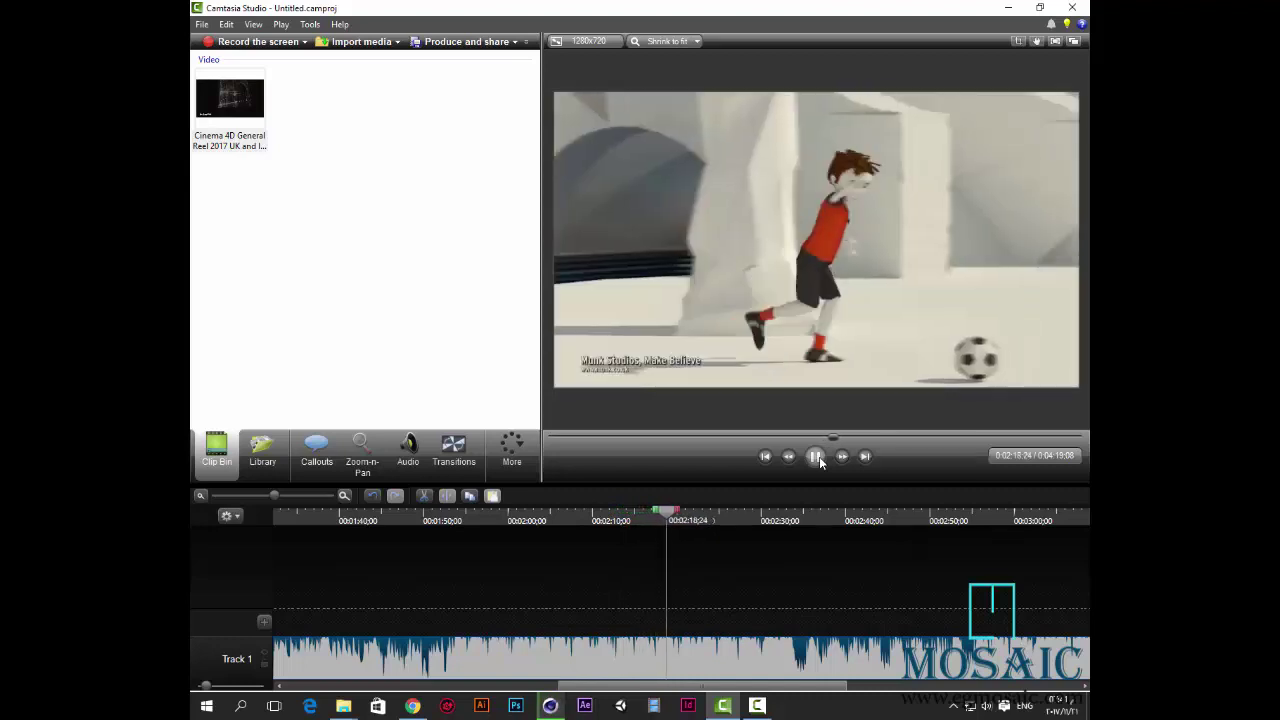
click(817, 456)
click(817, 456)
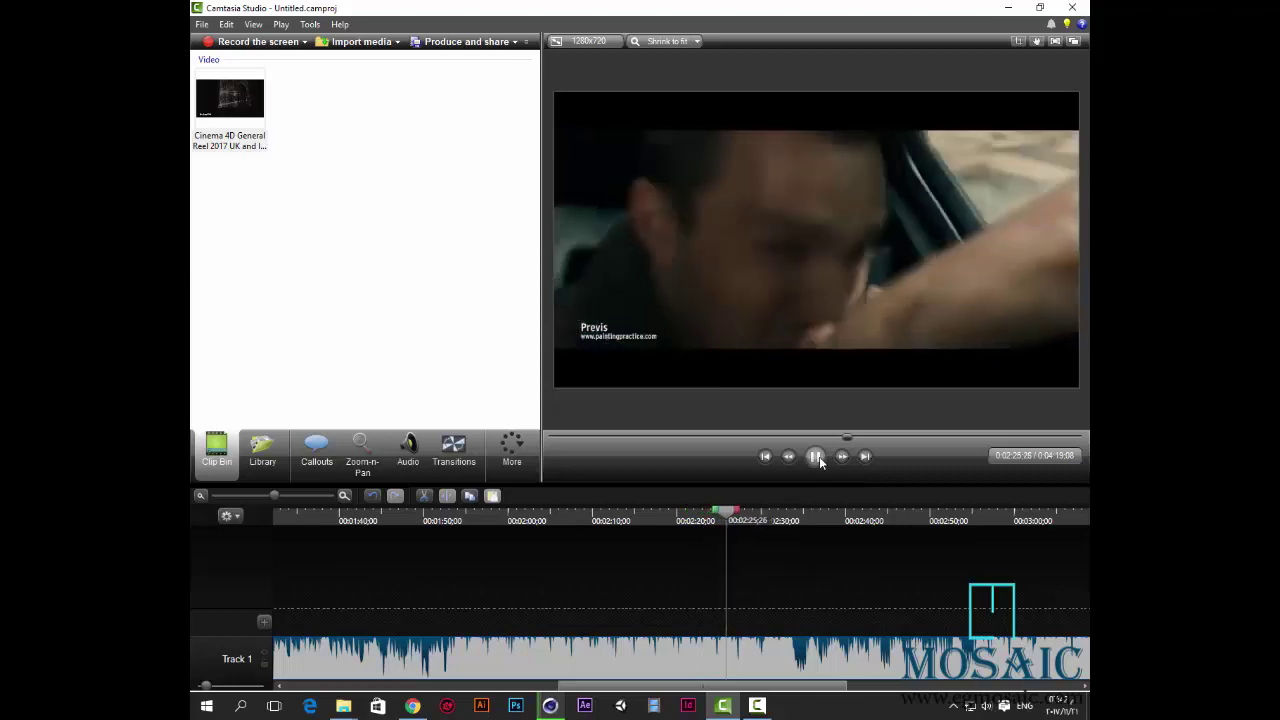
click(817, 456)
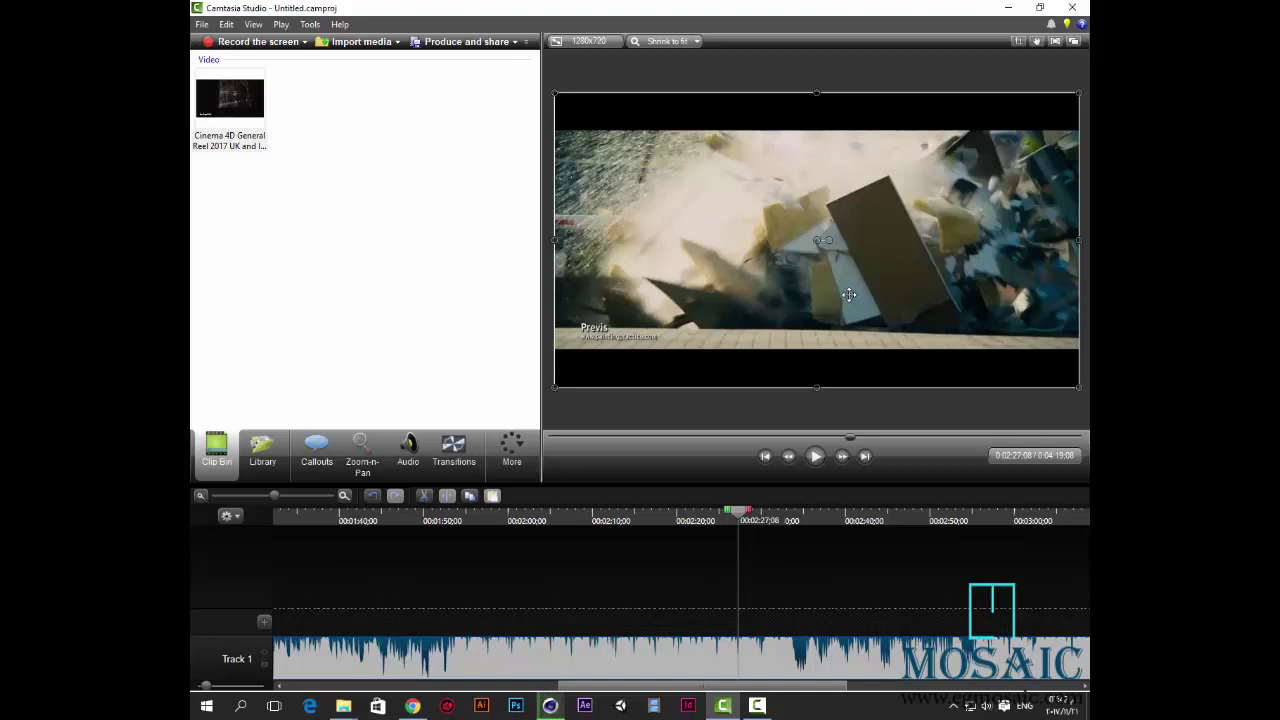
drag(851, 436, 841, 436)
click(818, 457)
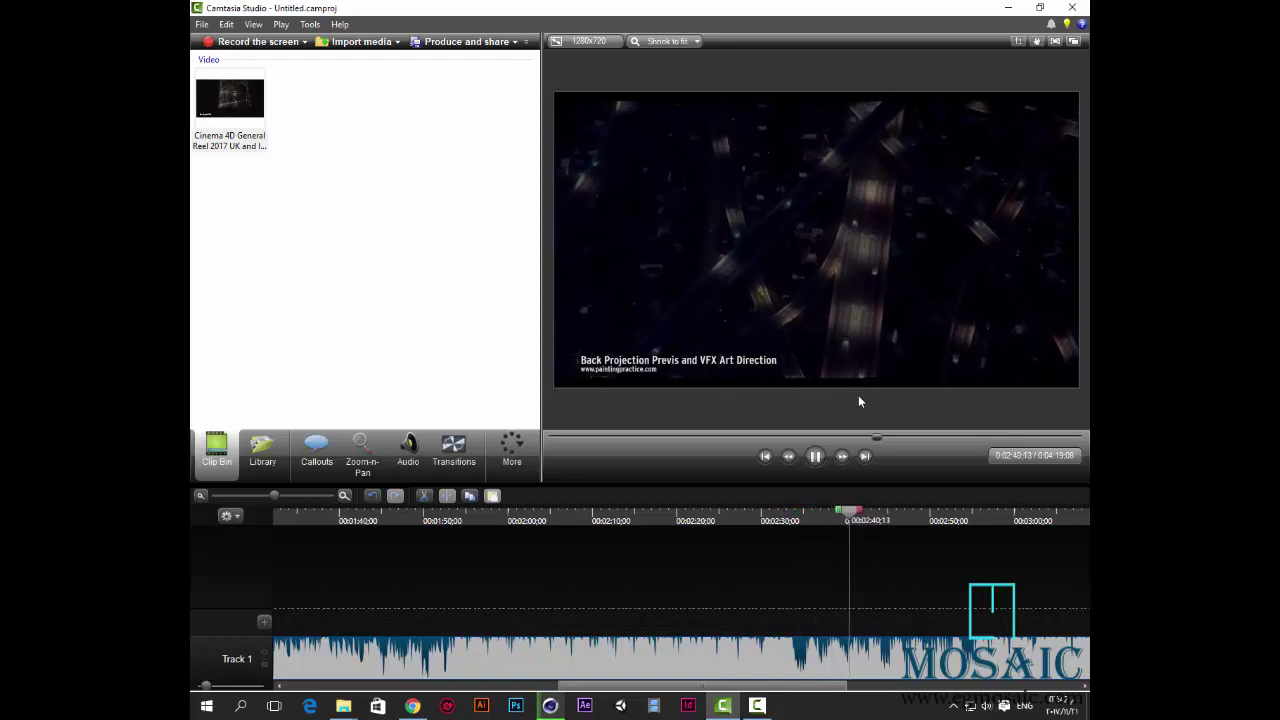
click(815, 460)
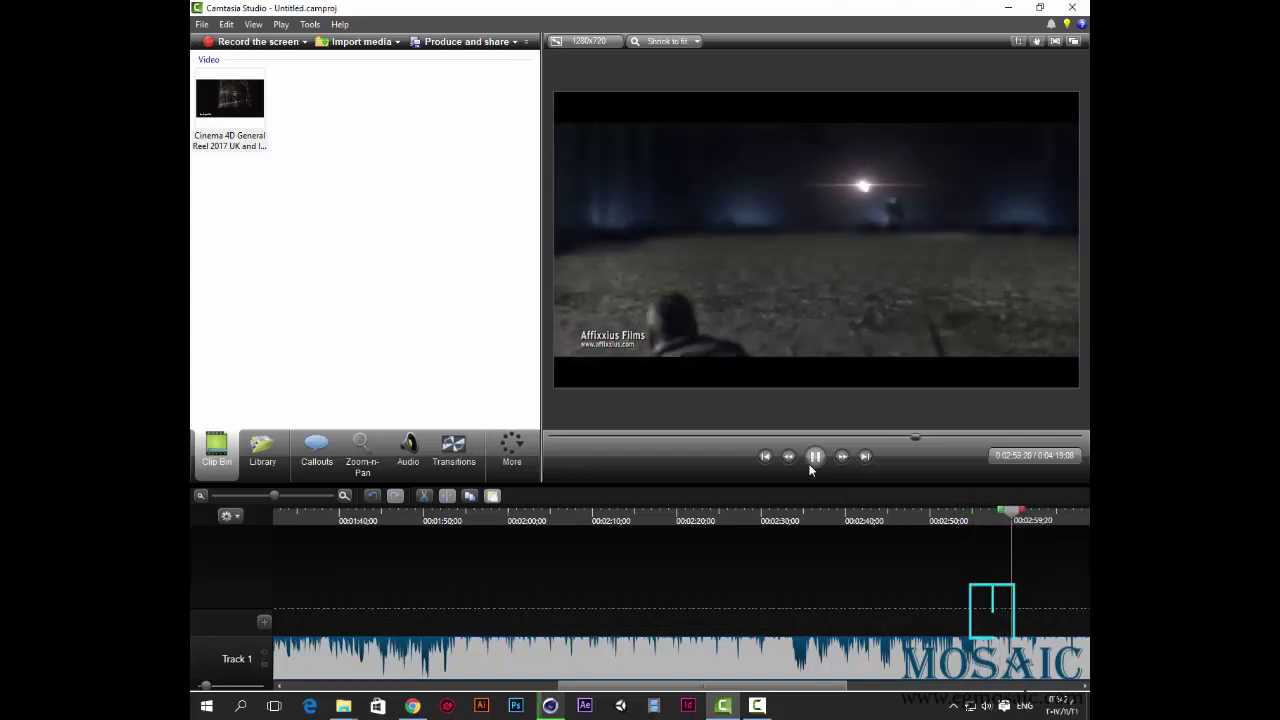
click(813, 462)
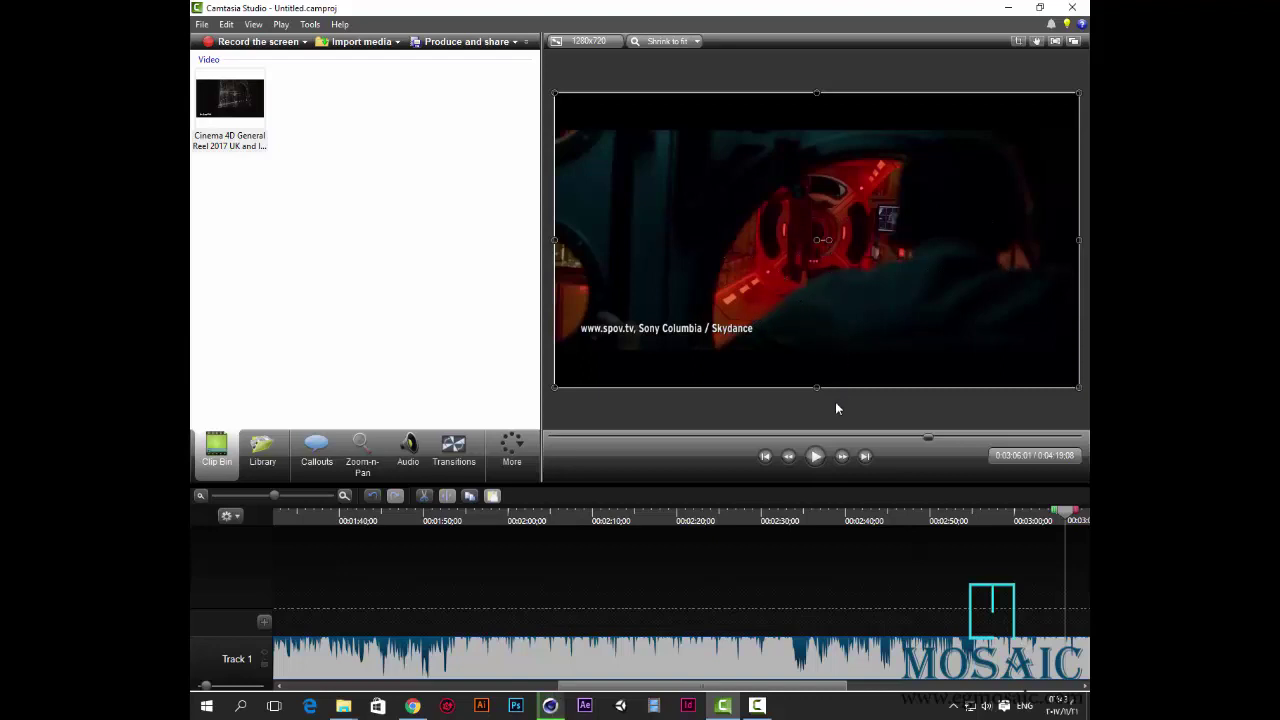
click(816, 456)
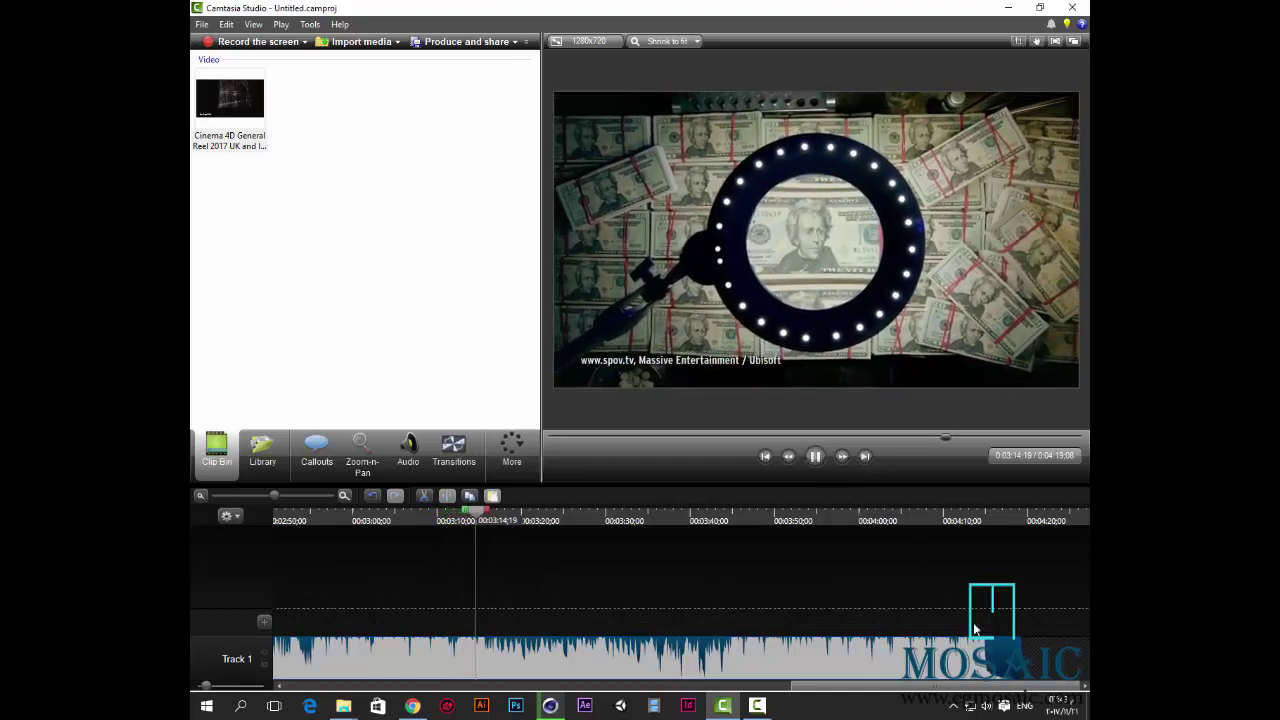
Play the rest of the reel to its closing Cinema 4D logo, checking the speaker volume and pausing at the BBC Two and Nike shots
click(986, 705)
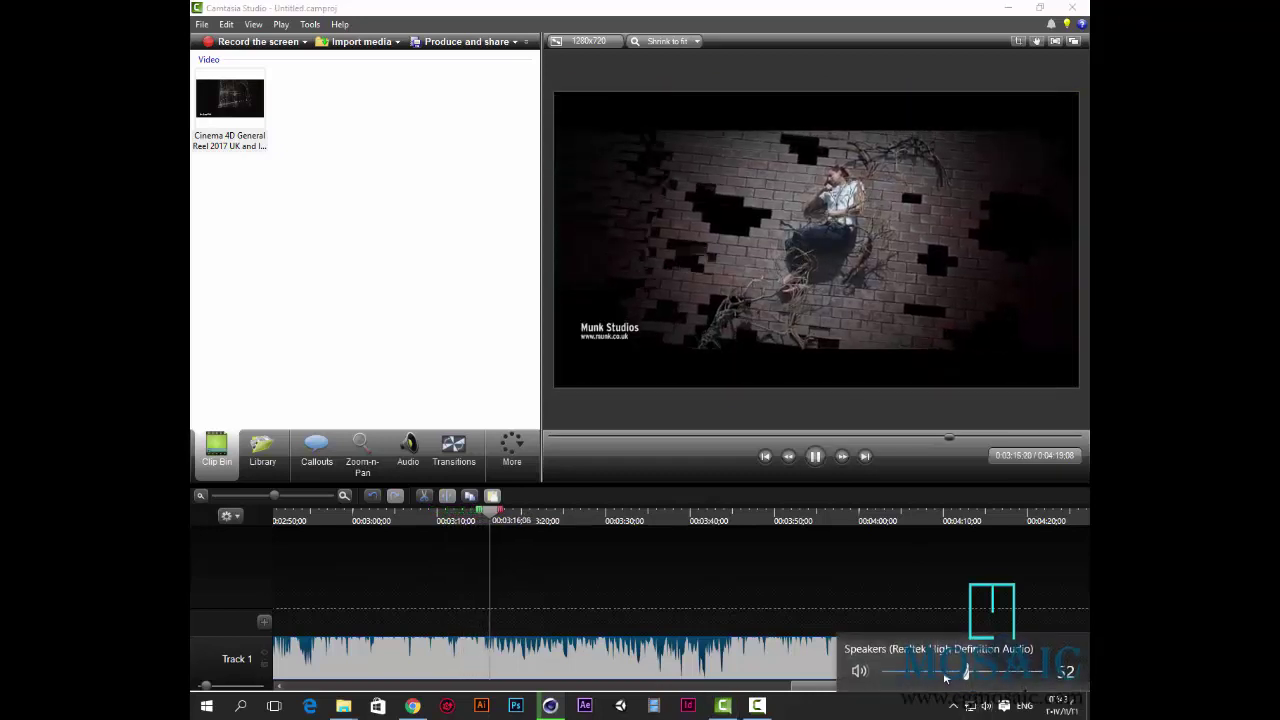
click(850, 502)
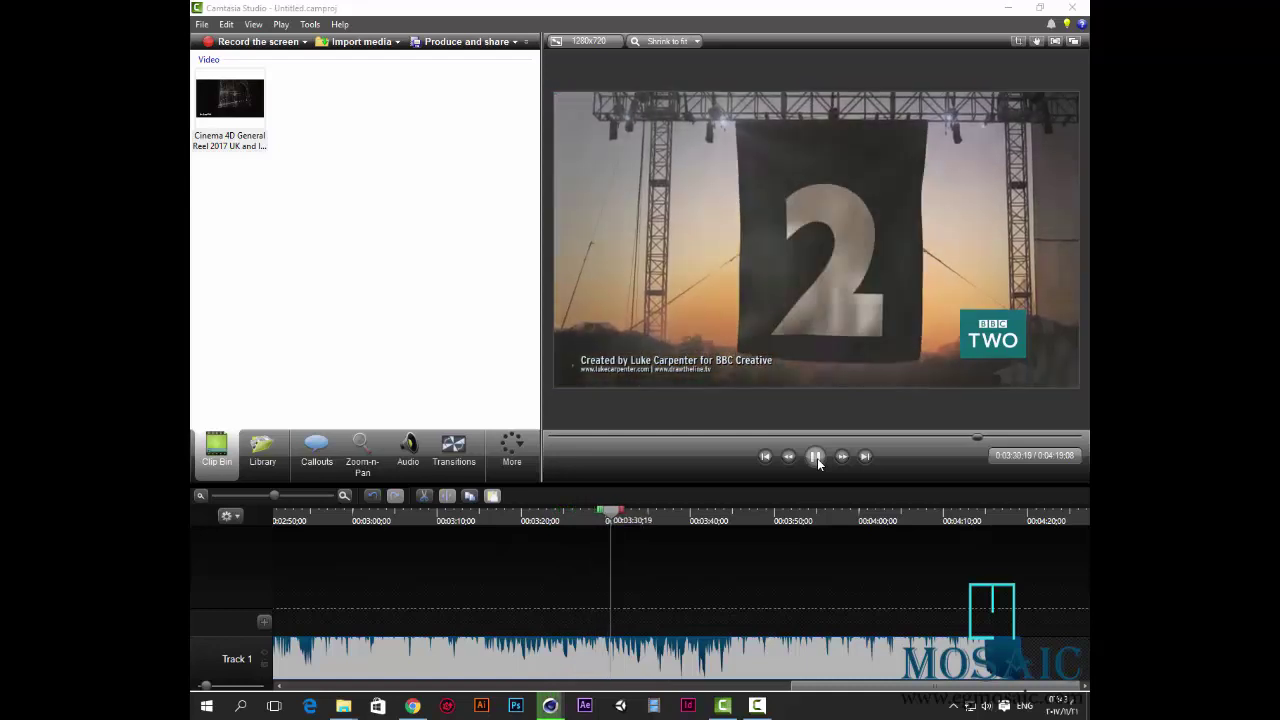
click(815, 456)
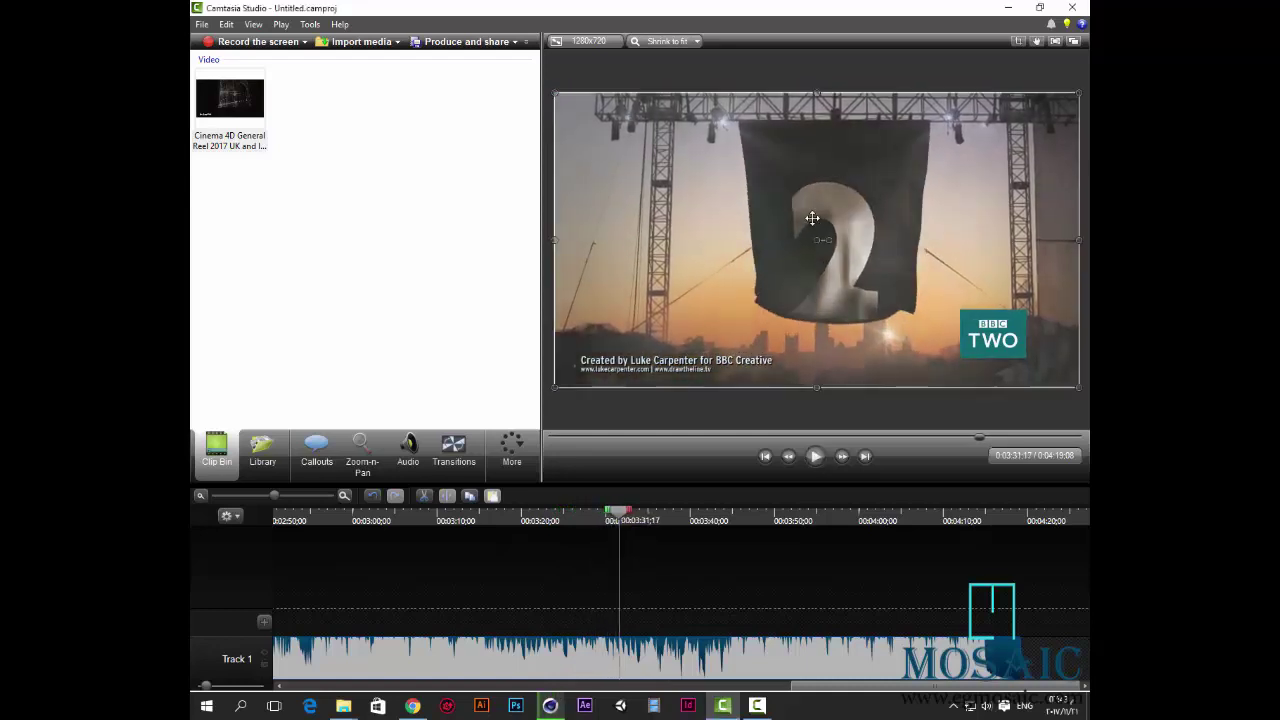
click(815, 456)
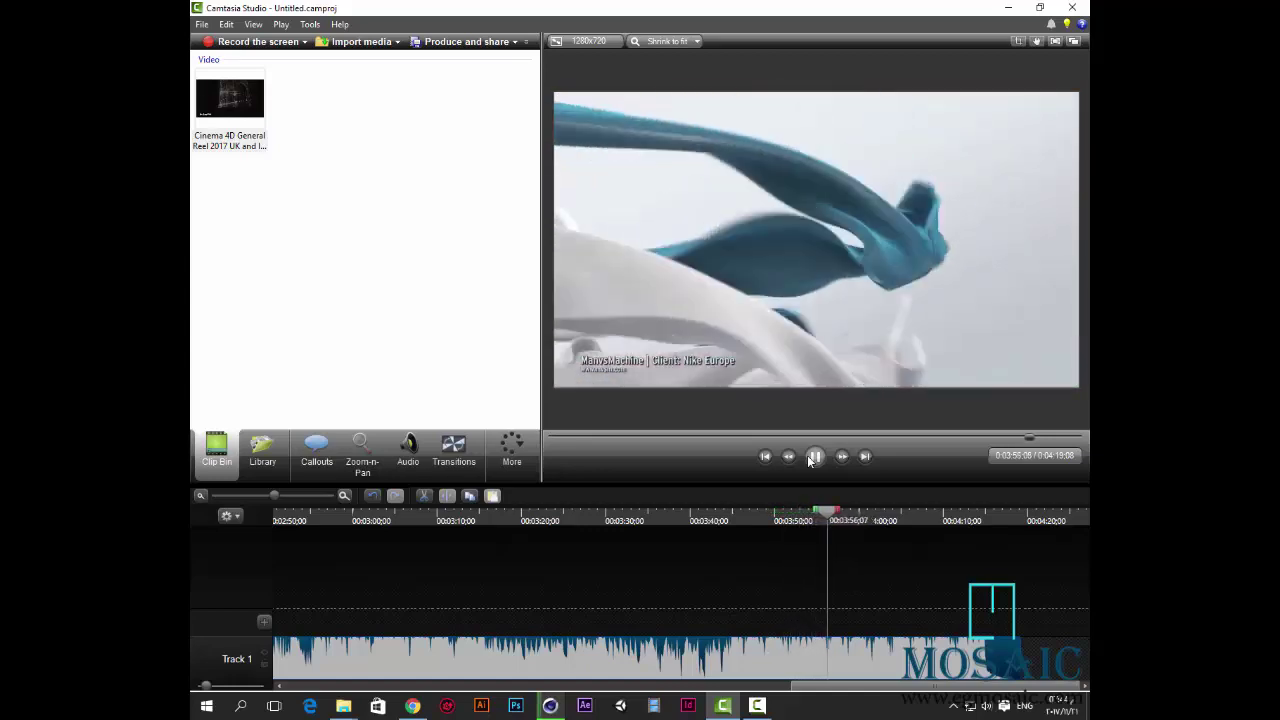
click(940, 251)
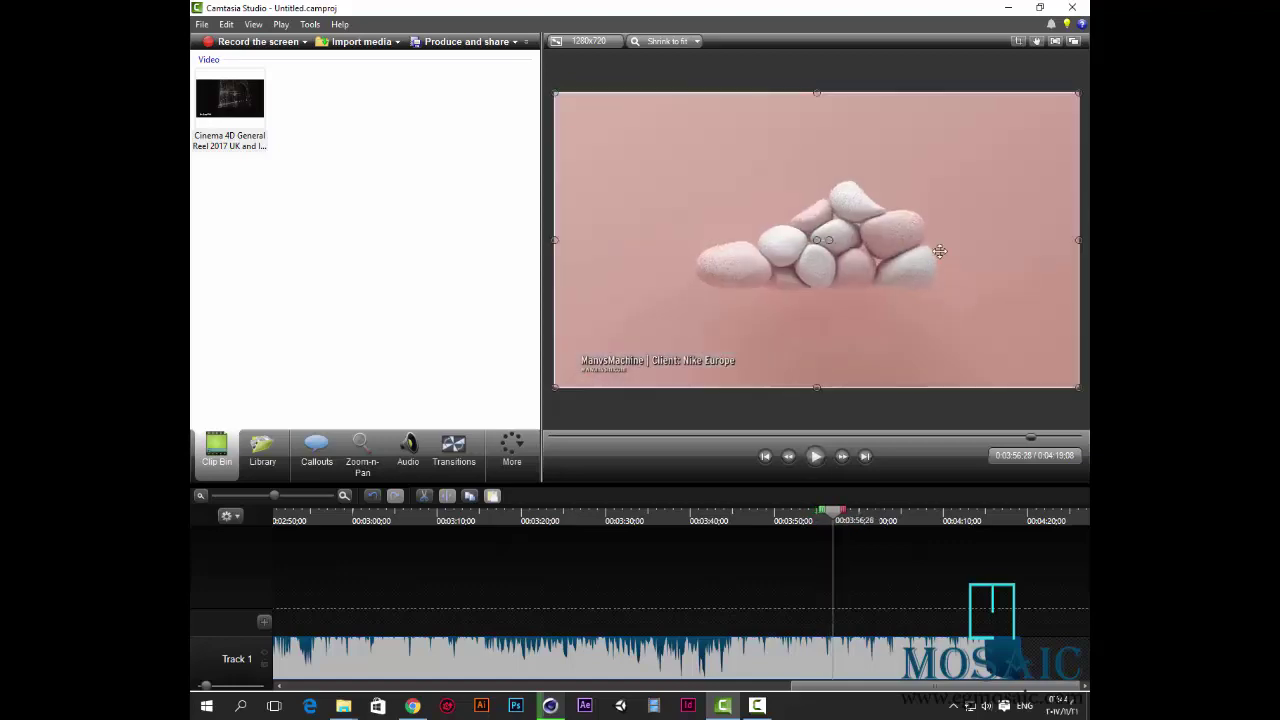
click(816, 457)
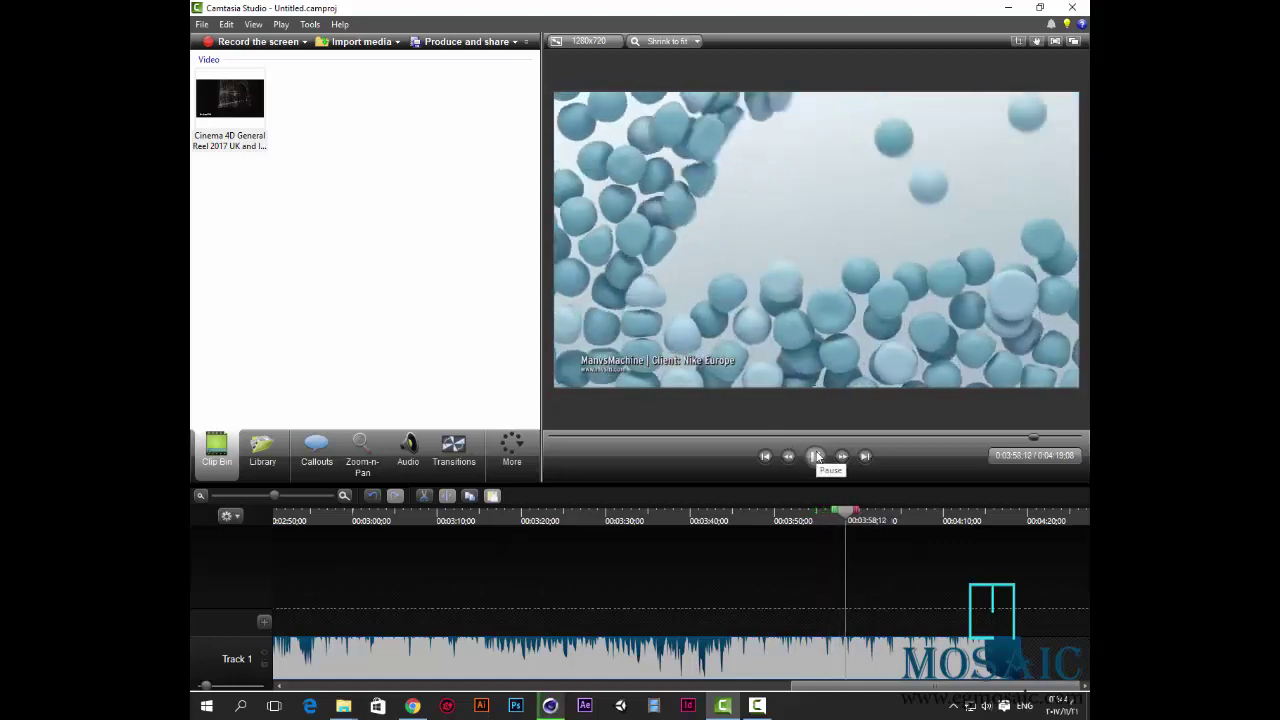
click(816, 457)
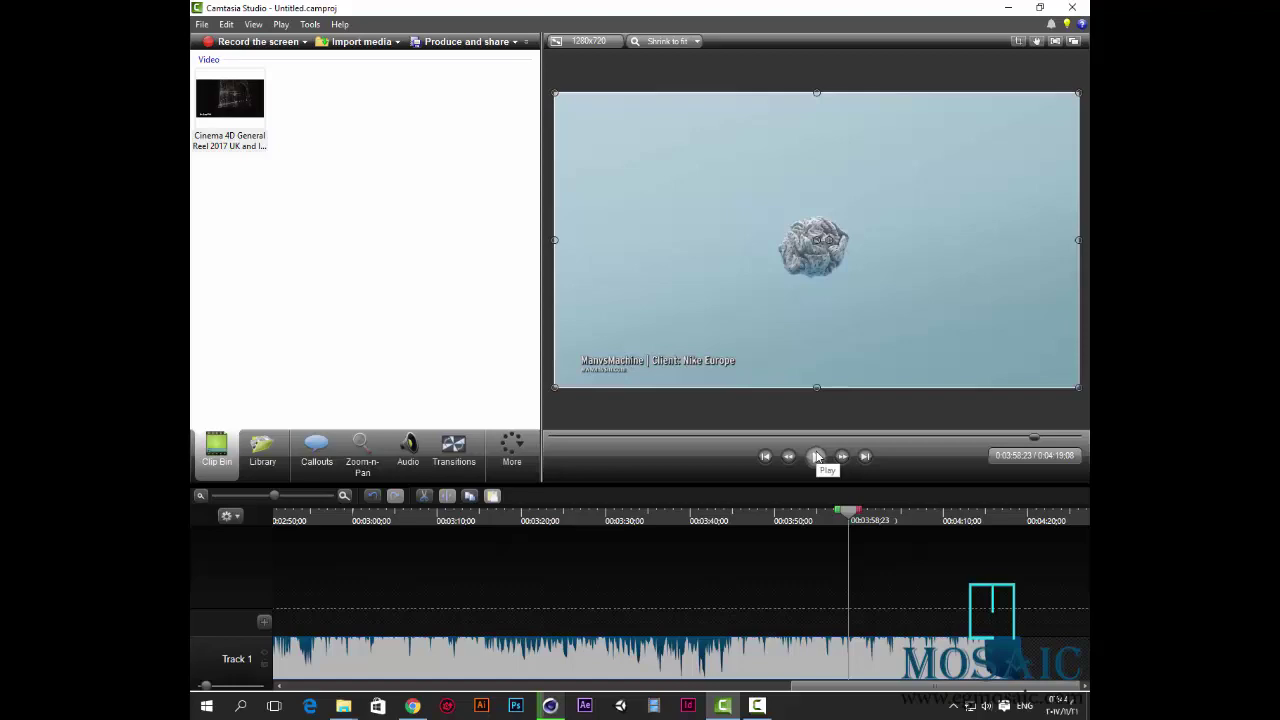
click(816, 457)
click(816, 457)
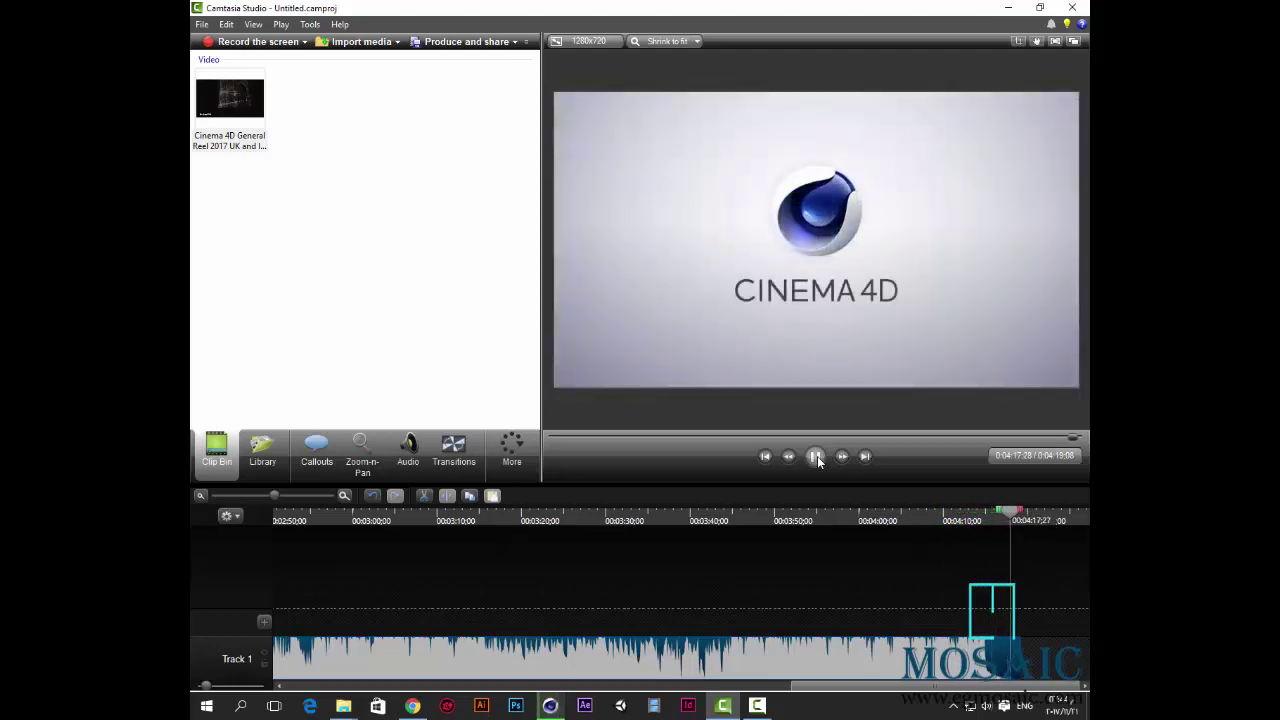
click(817, 456)
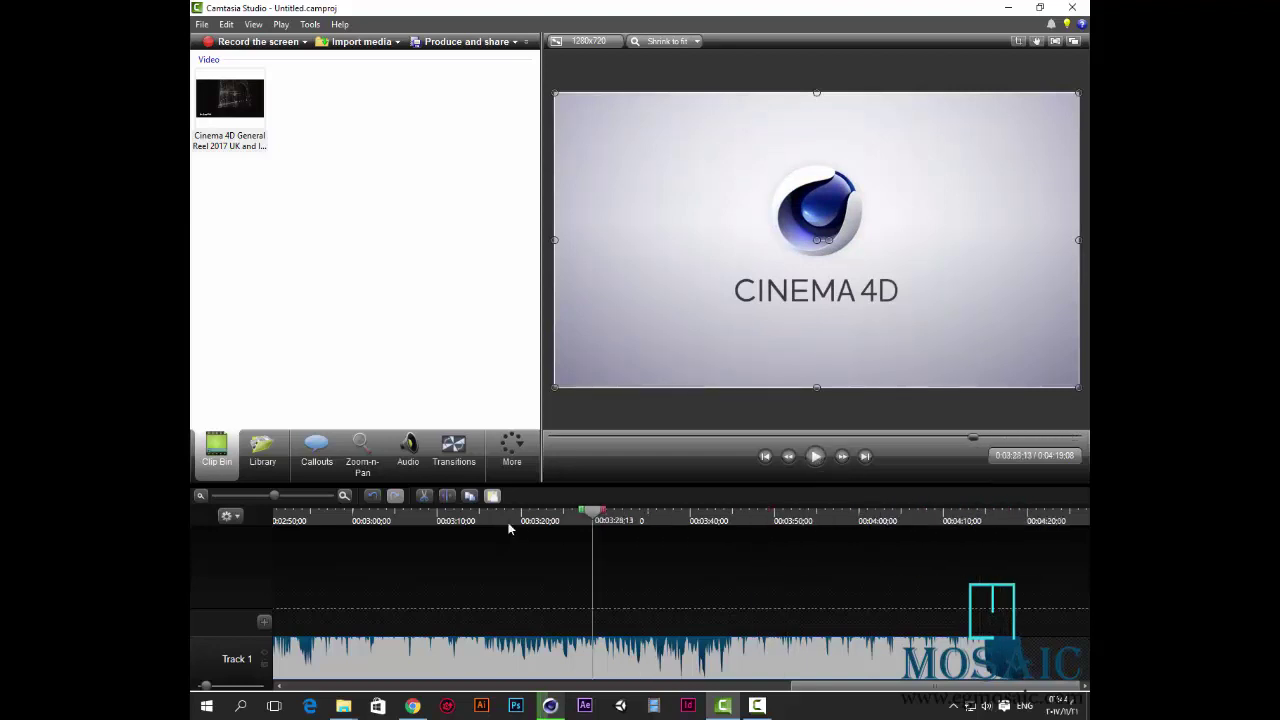
Zoom the timeline out to show the whole reel and play around the two-minute mark, pausing at the inflated pay packet shot
click(407, 520)
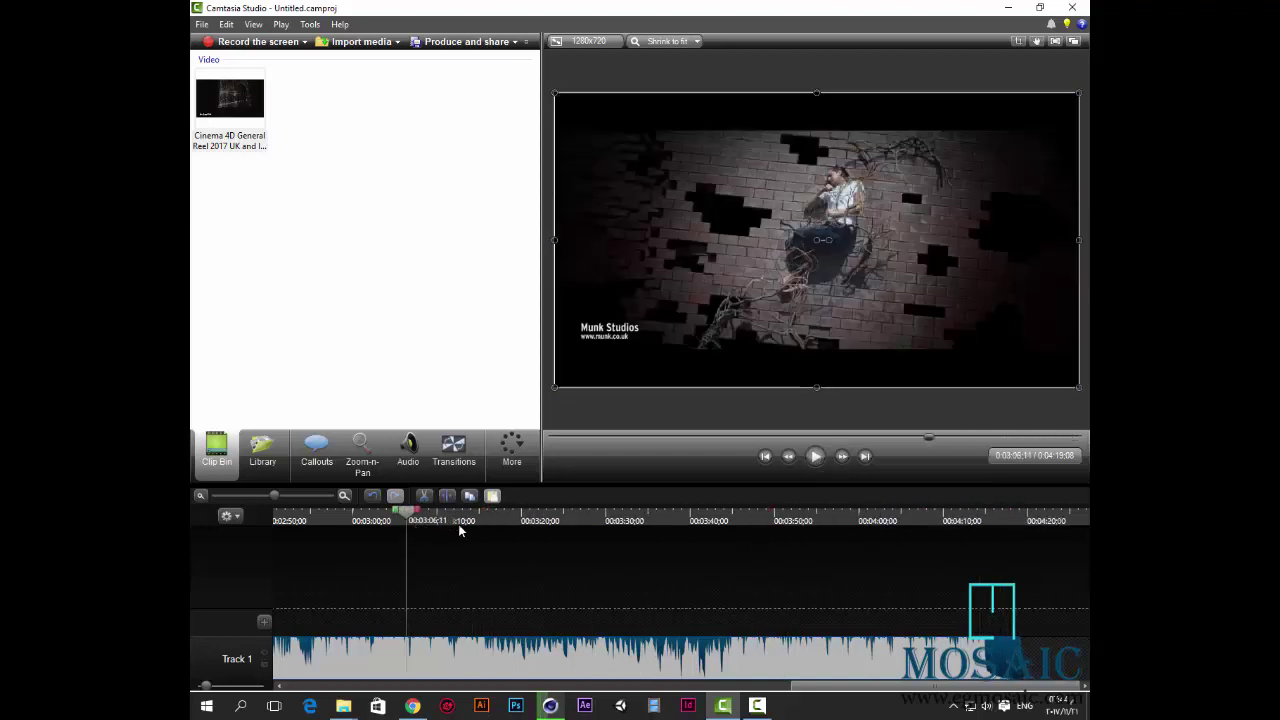
click(409, 517)
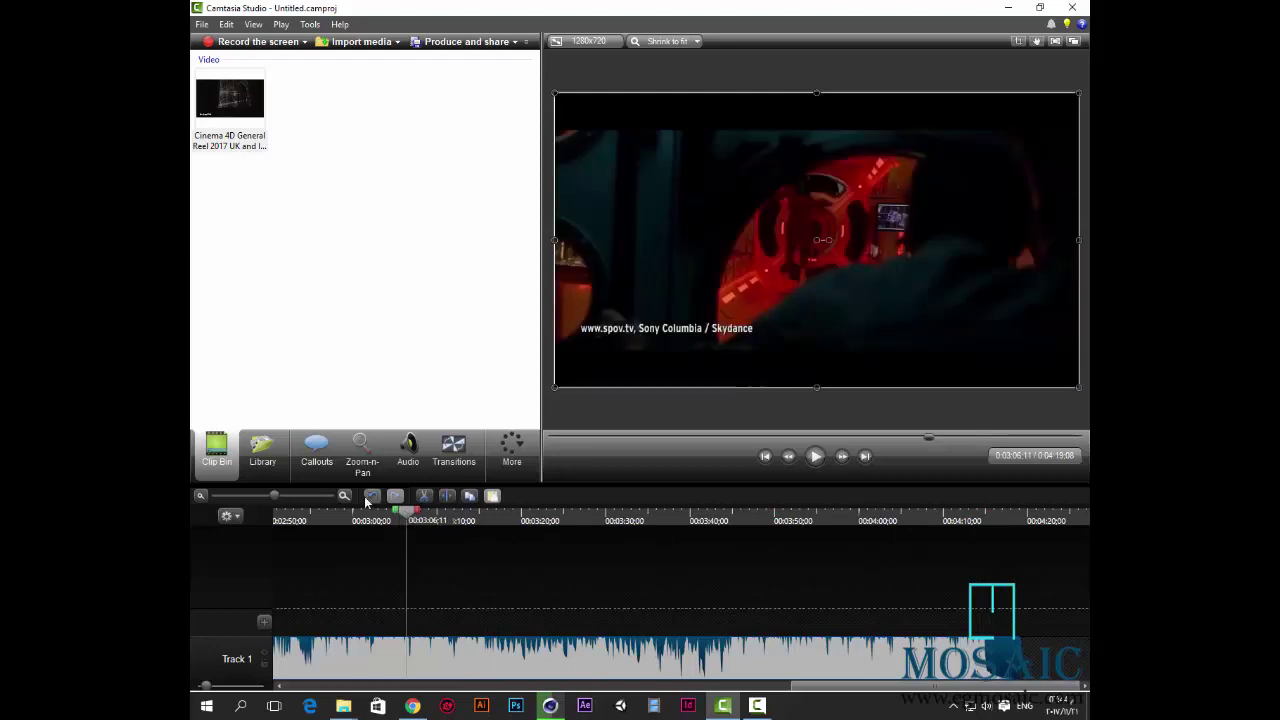
drag(276, 498, 250, 498)
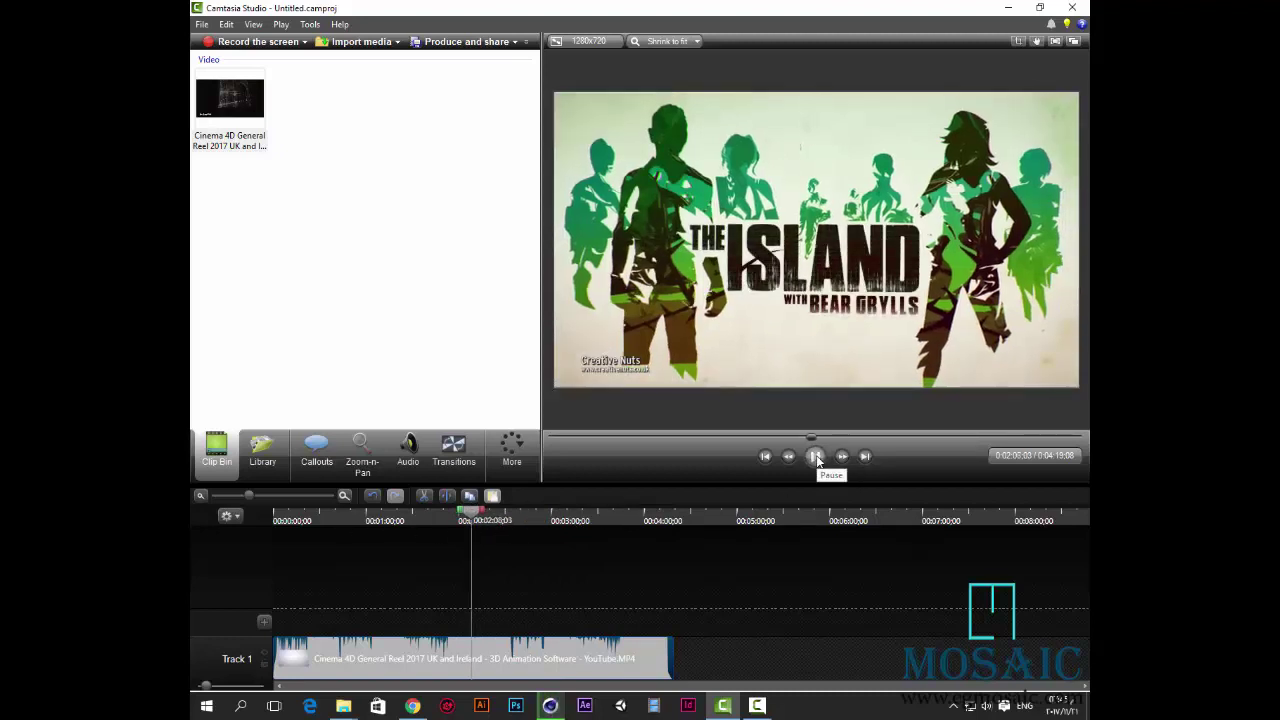
click(816, 457)
click(816, 457)
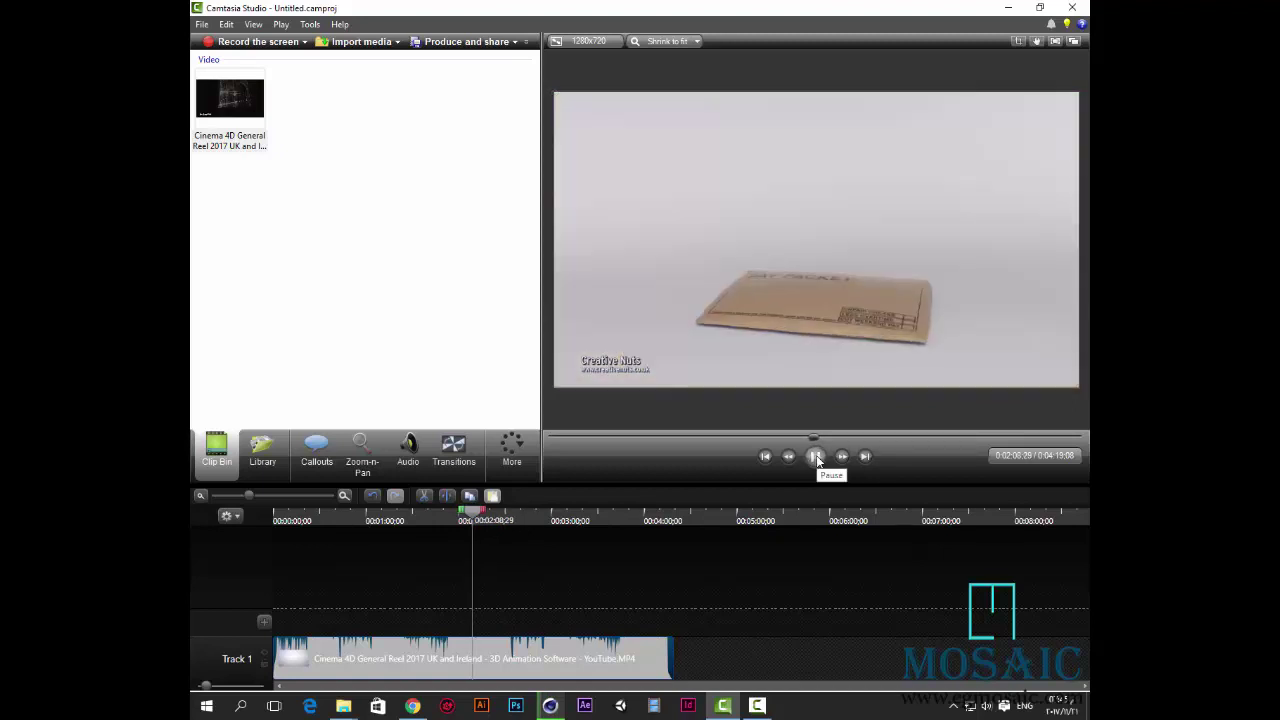
click(816, 457)
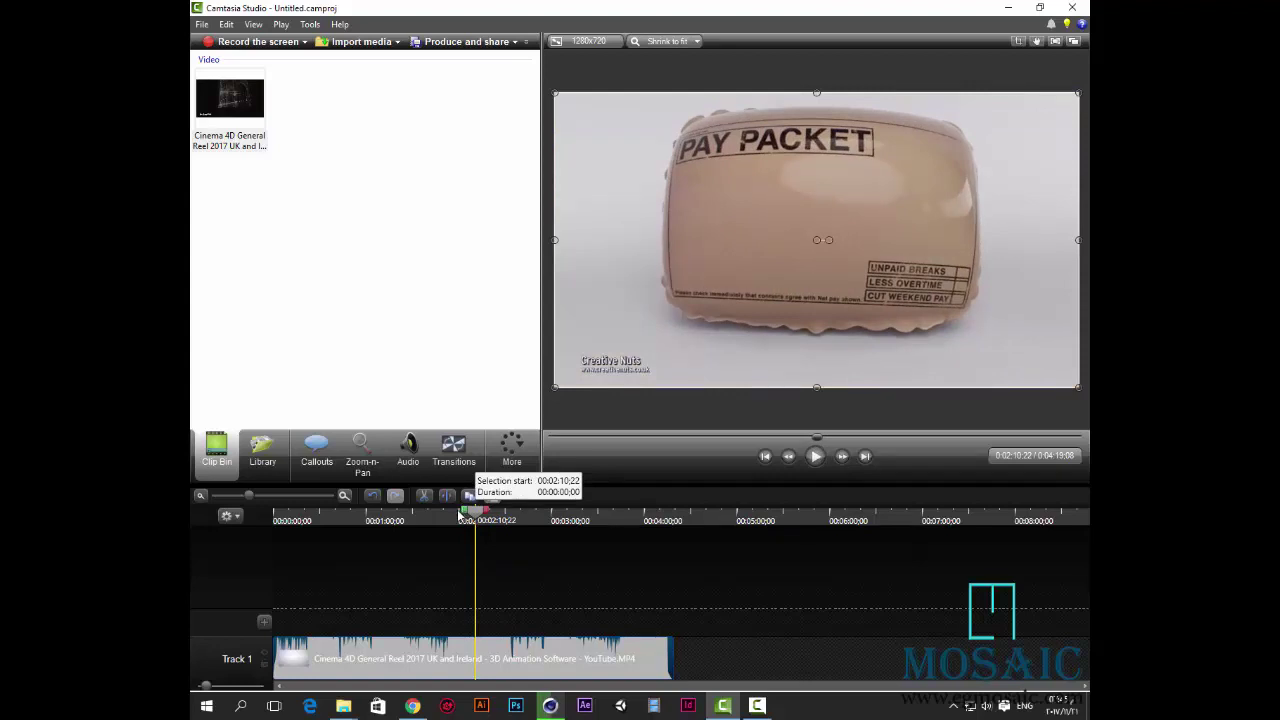
Remove the section from 00:02:05;08 to 00:02:10;22 from the reel on Track 1, and clear the time selection
drag(460, 515, 456, 515)
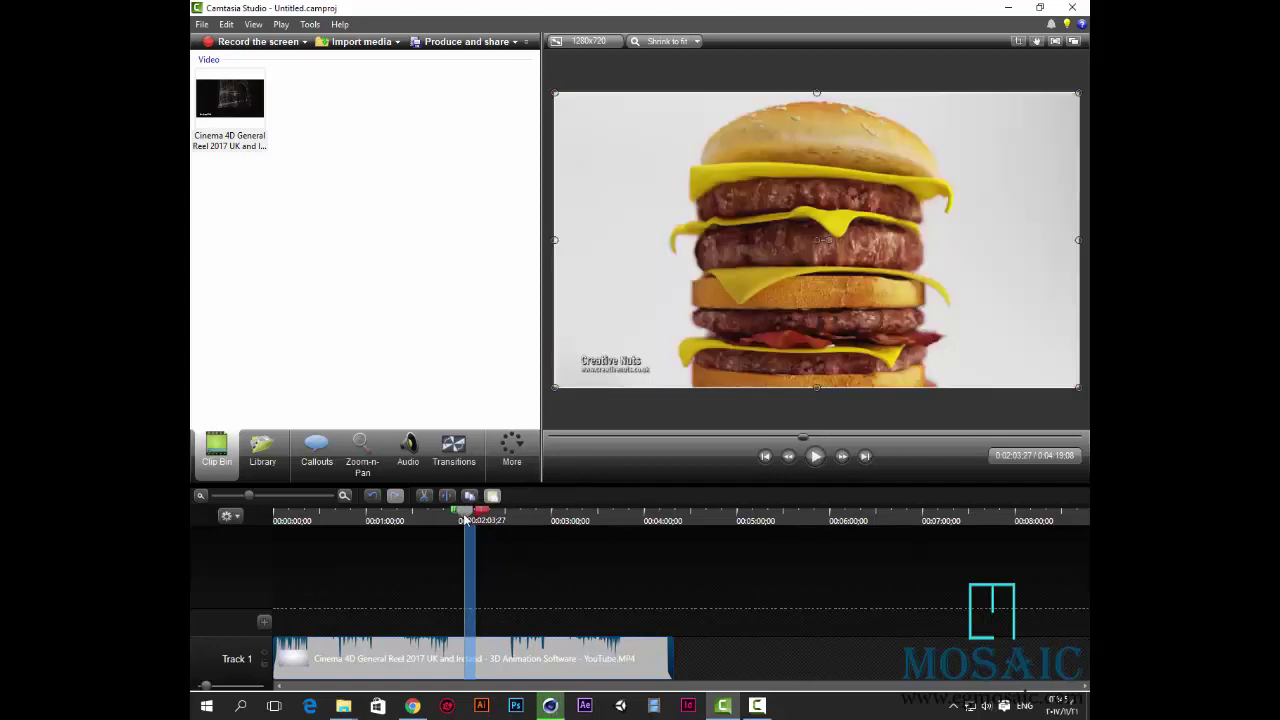
drag(457, 517, 459, 516)
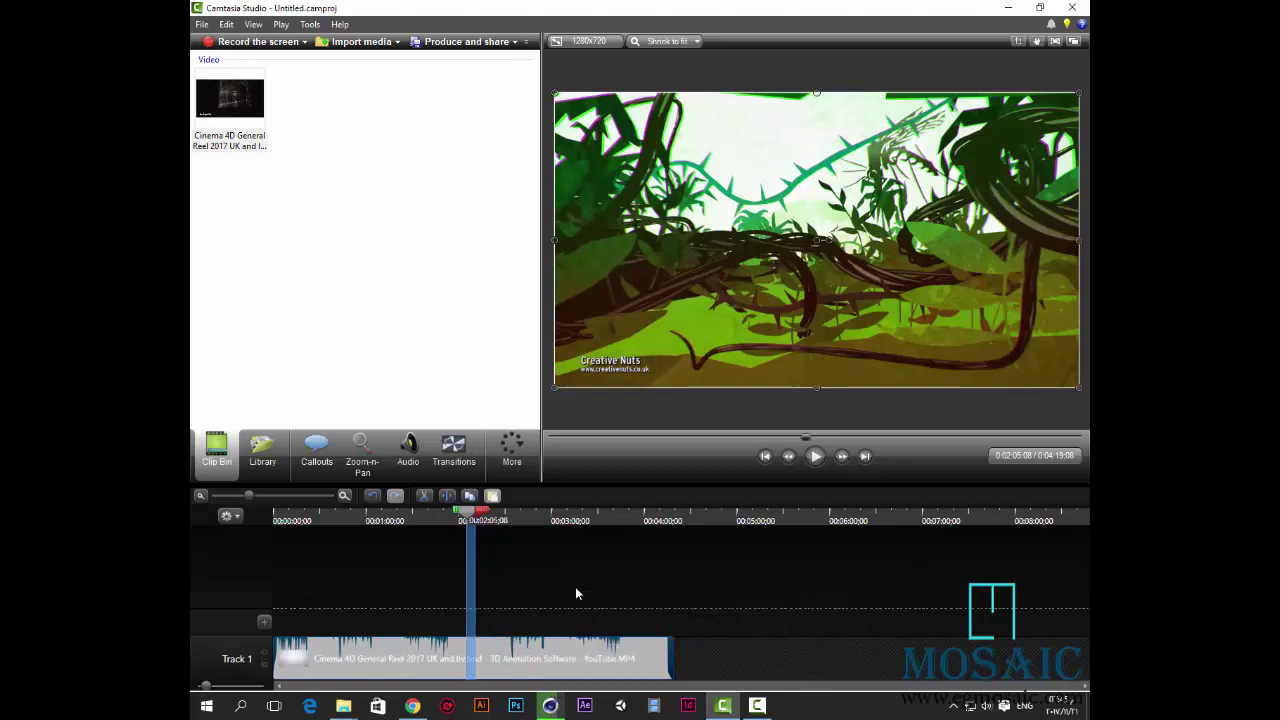
key(s)
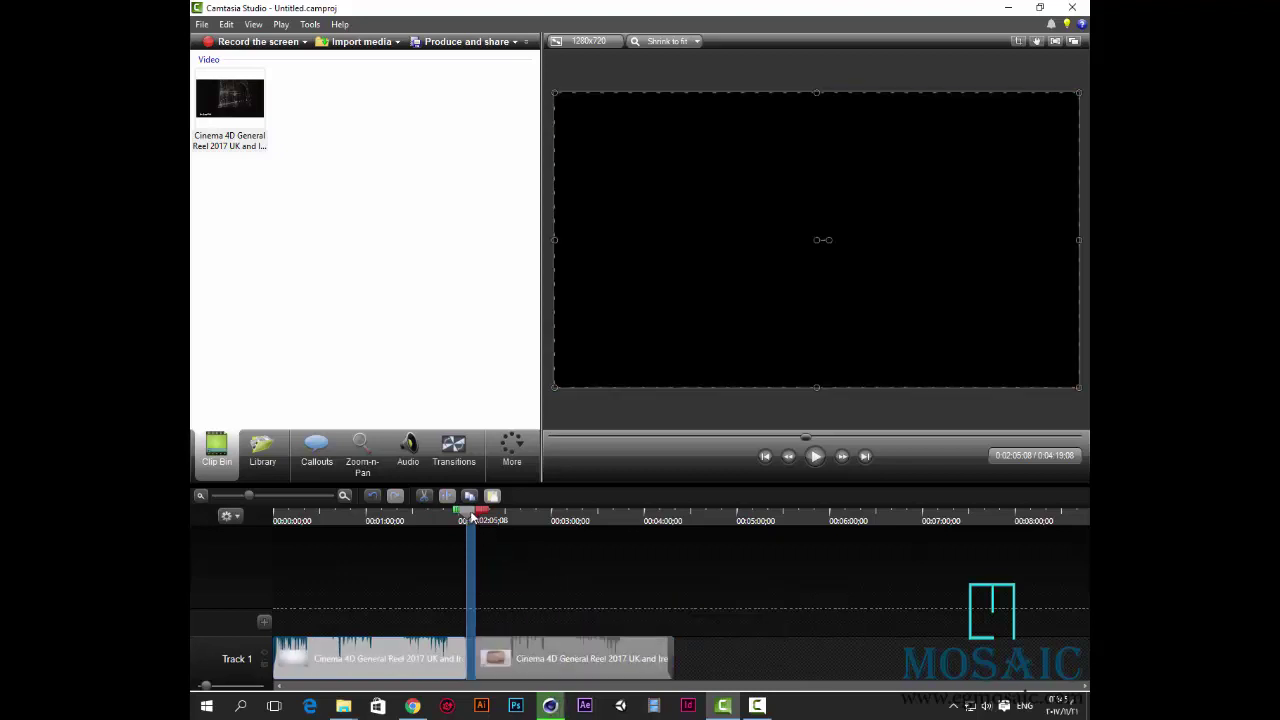
double_click(470, 513)
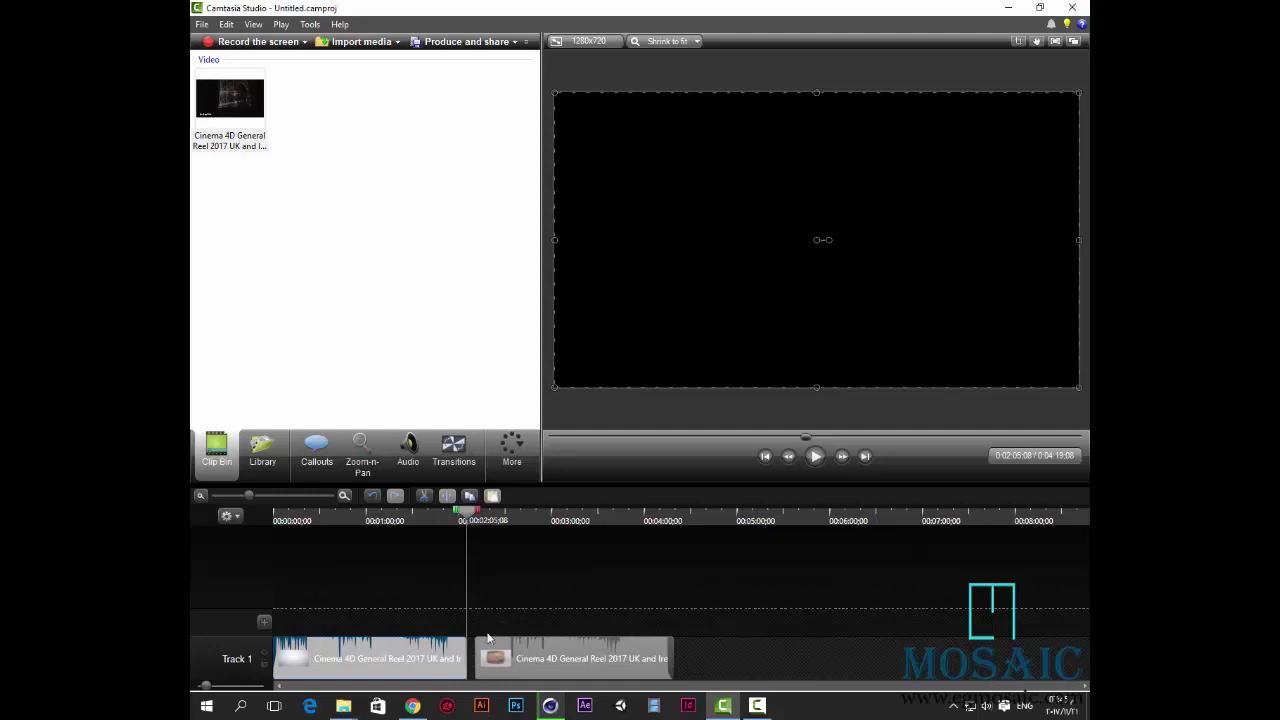
Play the timeline from 00:01:56;19 across the gap between the two clips to about 00:02:14
drag(467, 516, 453, 515)
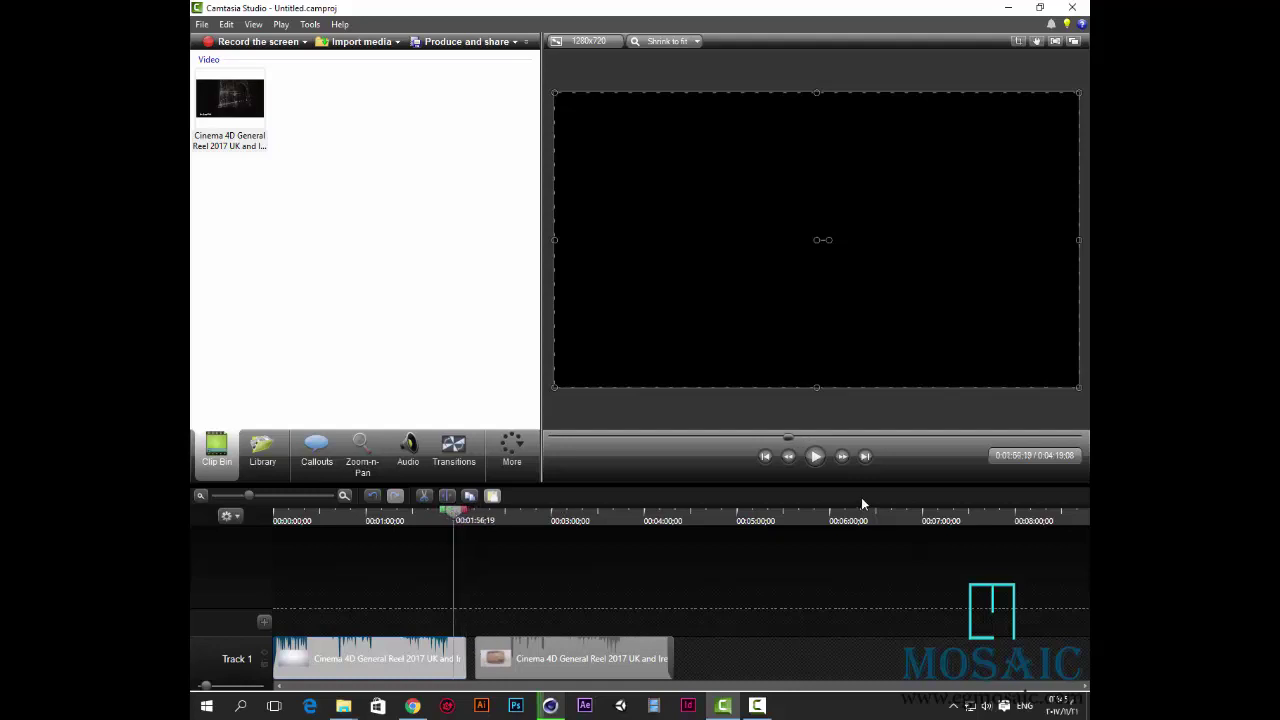
click(815, 456)
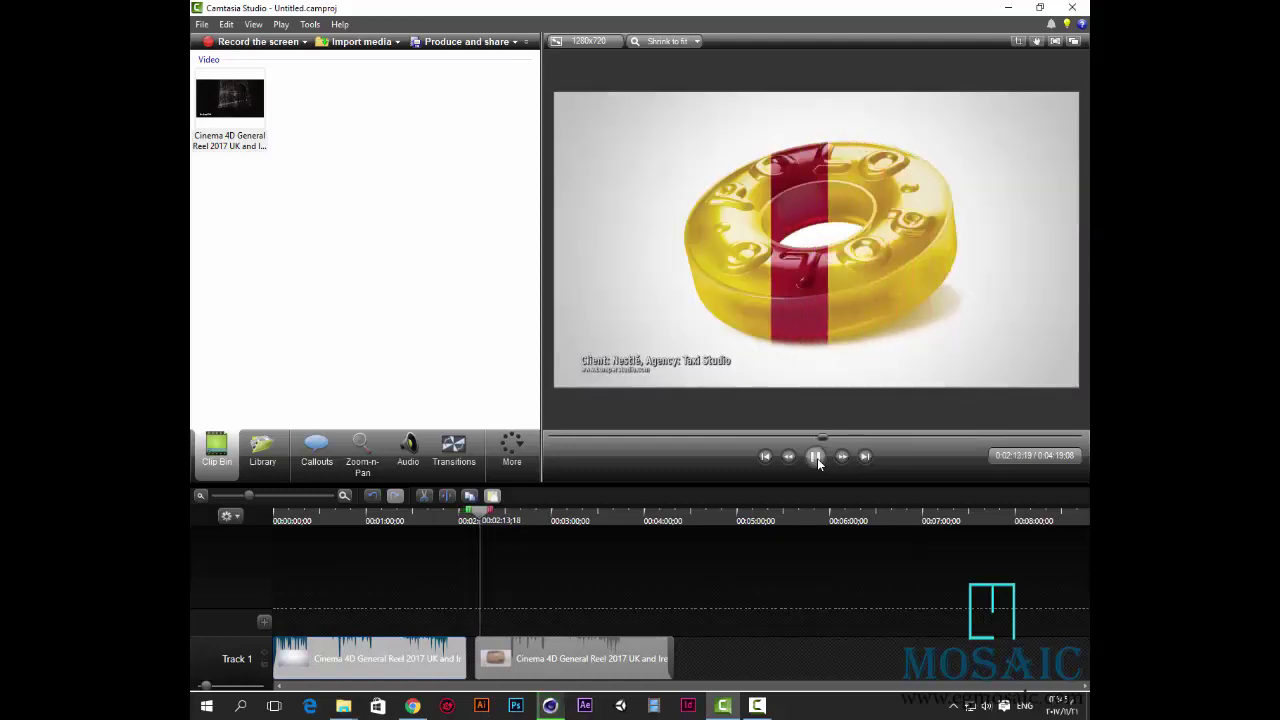
click(817, 458)
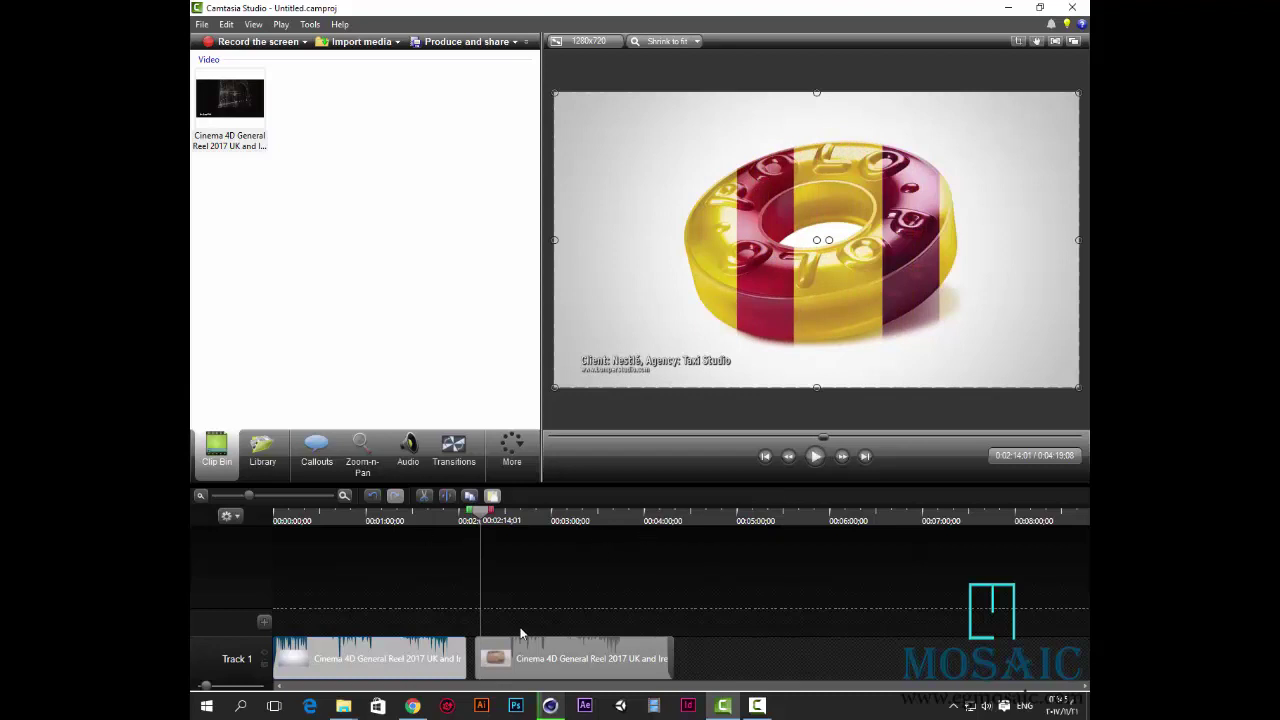
Move the second clip on Track 1 against the end of the first to close the gap, and play across the join
drag(560, 659, 552, 659)
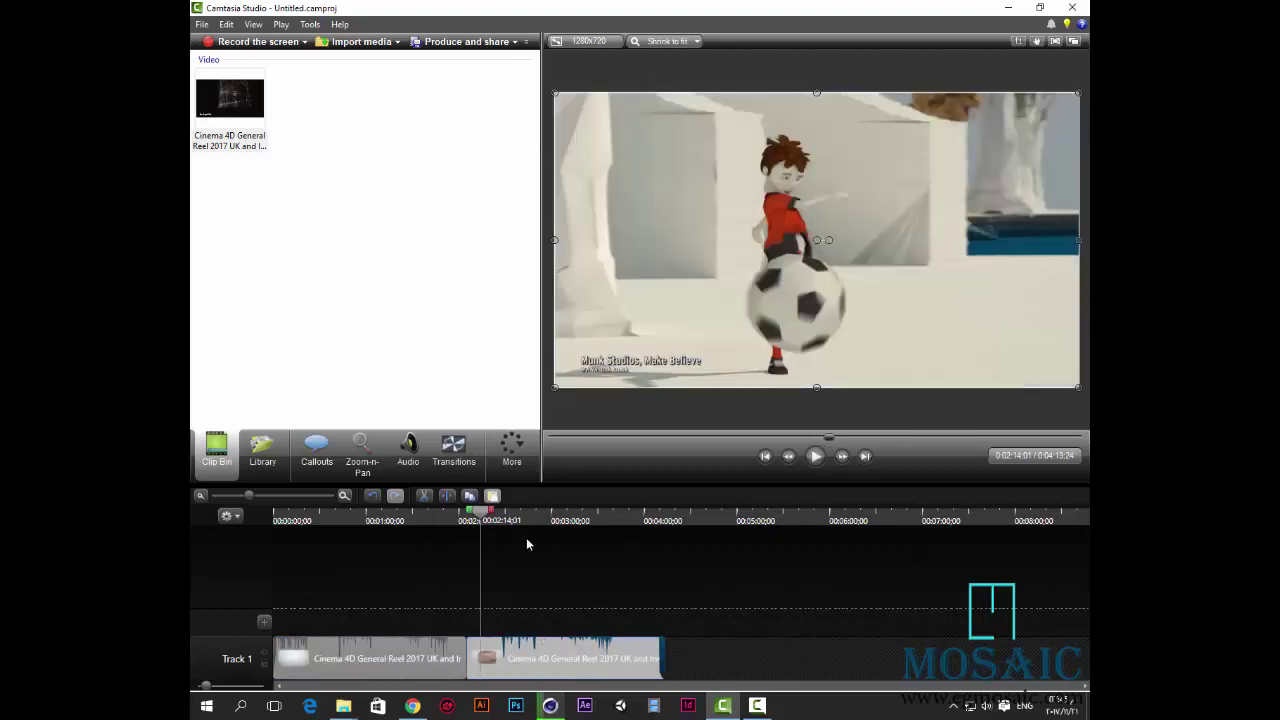
mouse_move(484, 516)
mouse_down()
mouse_move(446, 518)
mouse_move(467, 522)
mouse_up()
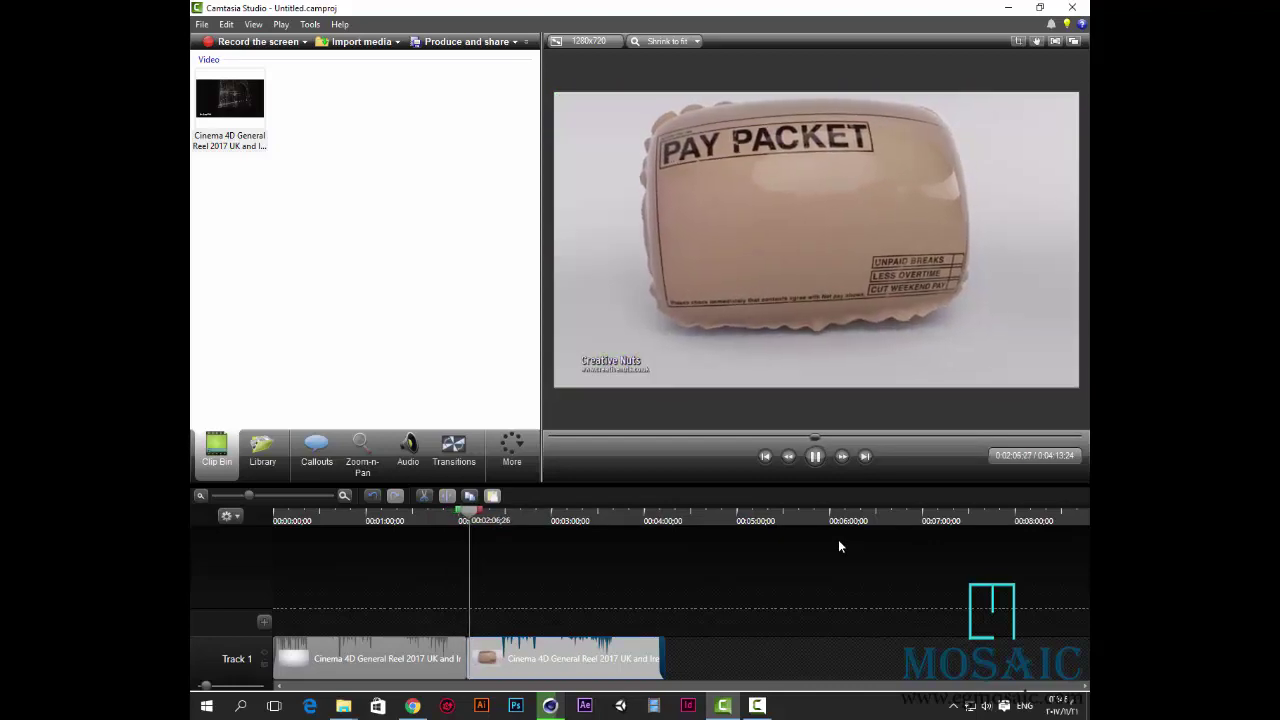
click(540, 640)
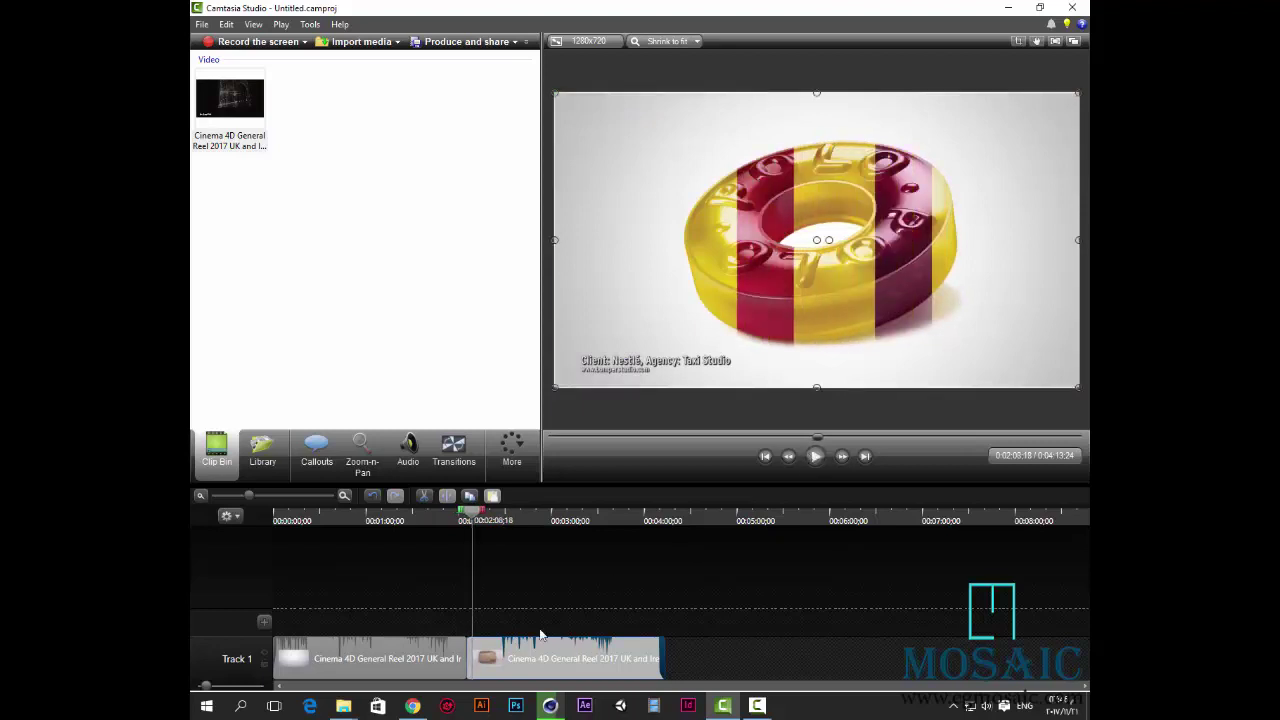
Select both reel clips on Track 1 and separate their video and audio
drag(729, 666, 282, 668)
right_click(362, 658)
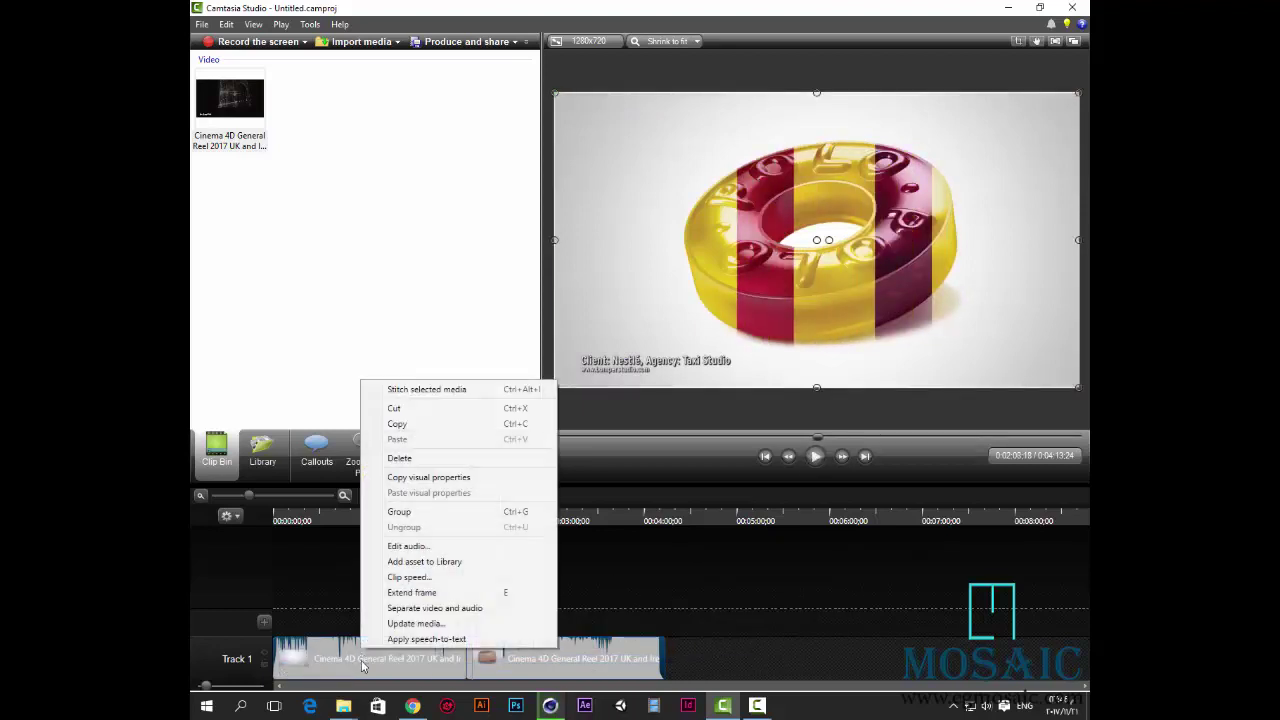
click(438, 608)
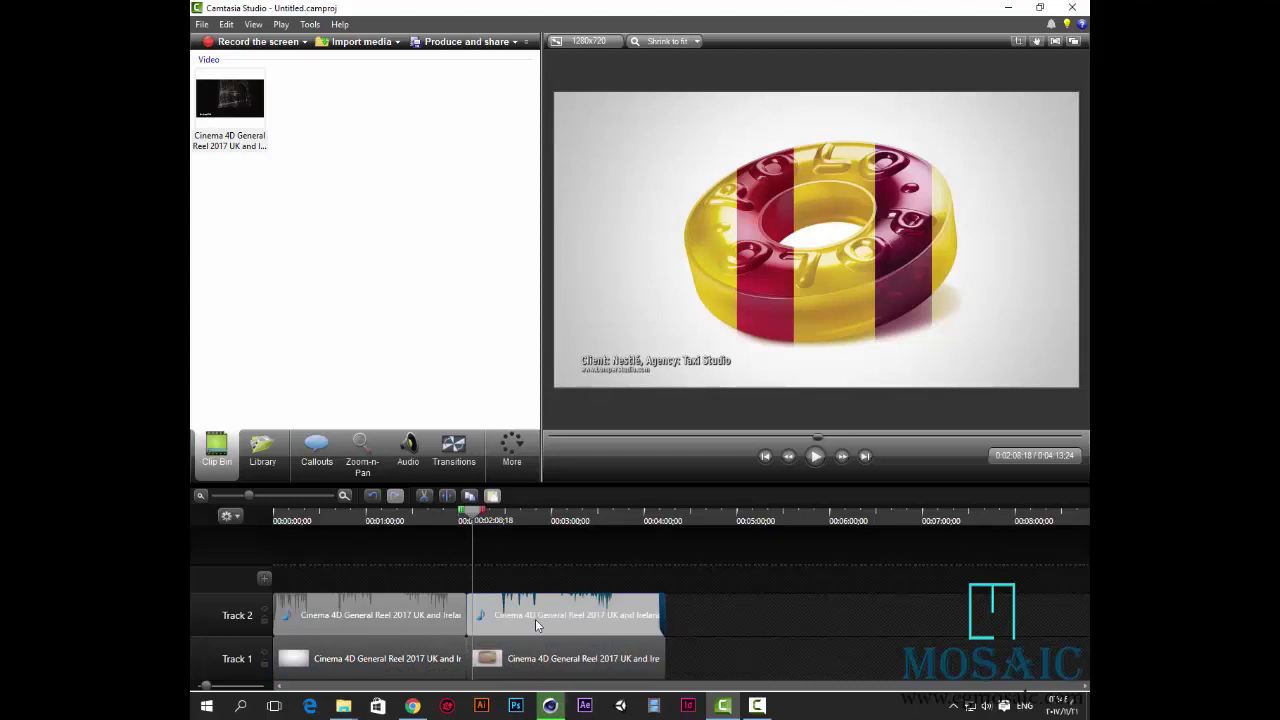
Open the audio editing options for the second clip's separated audio on Track 2
right_click(536, 625)
key(Up)
key(Up)
key(Up)
key(Up)
key(Up)
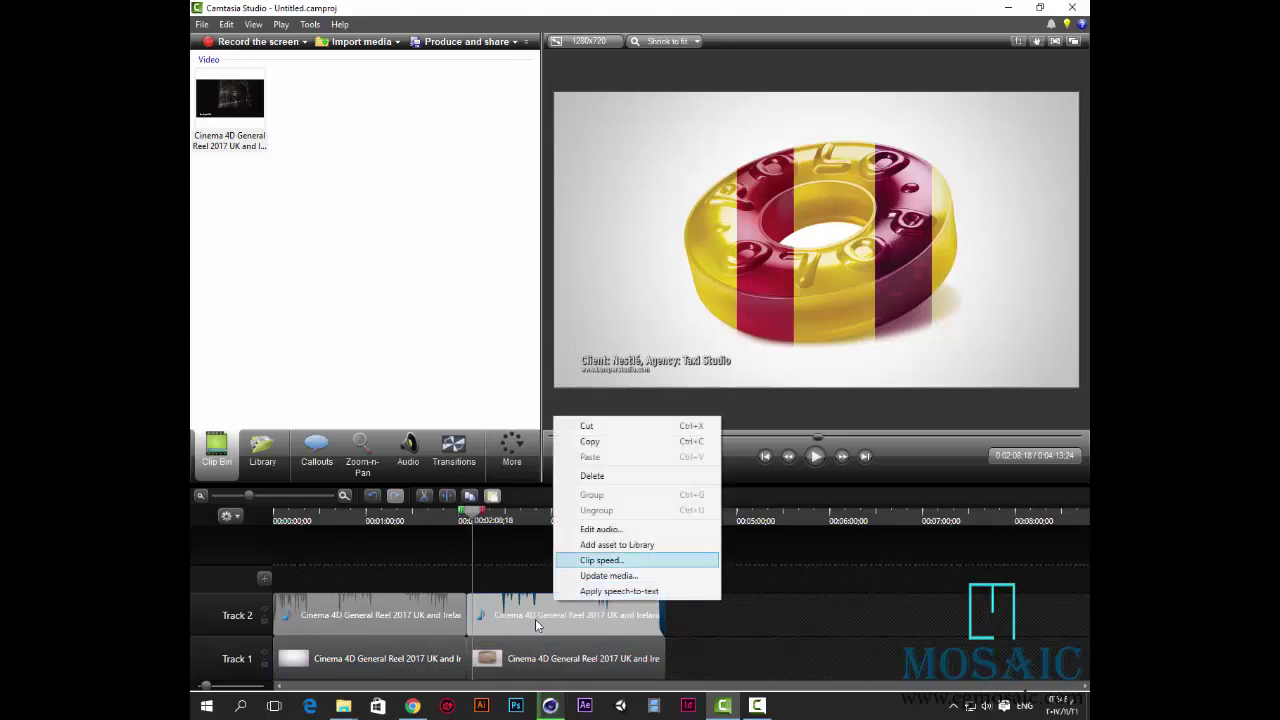
key(Return)
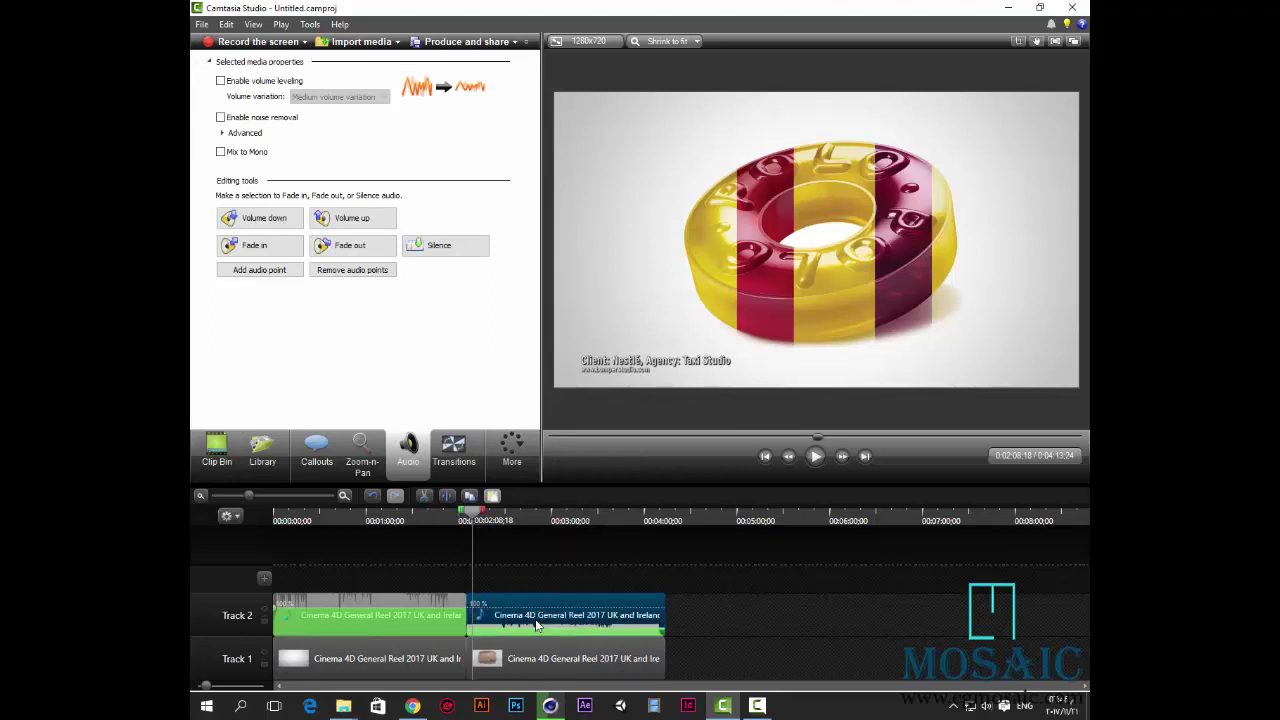
Try lower and higher volume levels on the second audio clip while playing the timeline up to 00:02:12;14
key(ctrl+Left)
key(ctrl+Left)
key(ctrl+Left)
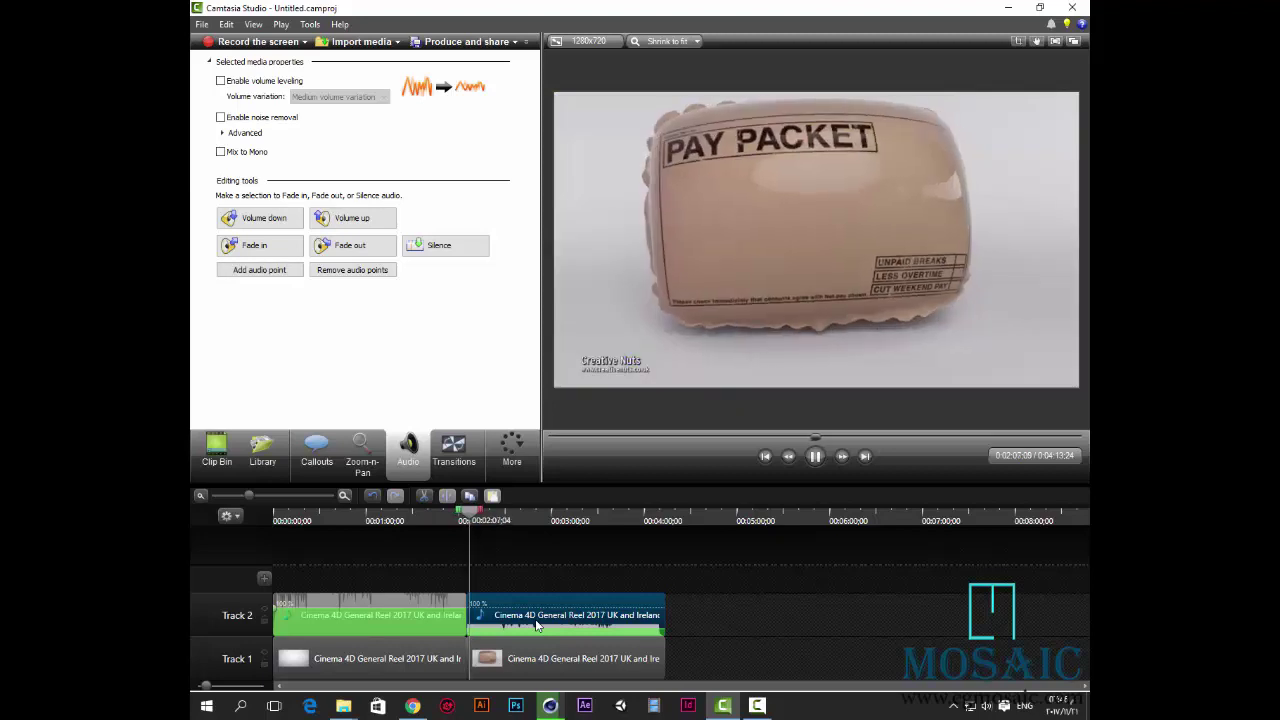
click(536, 625)
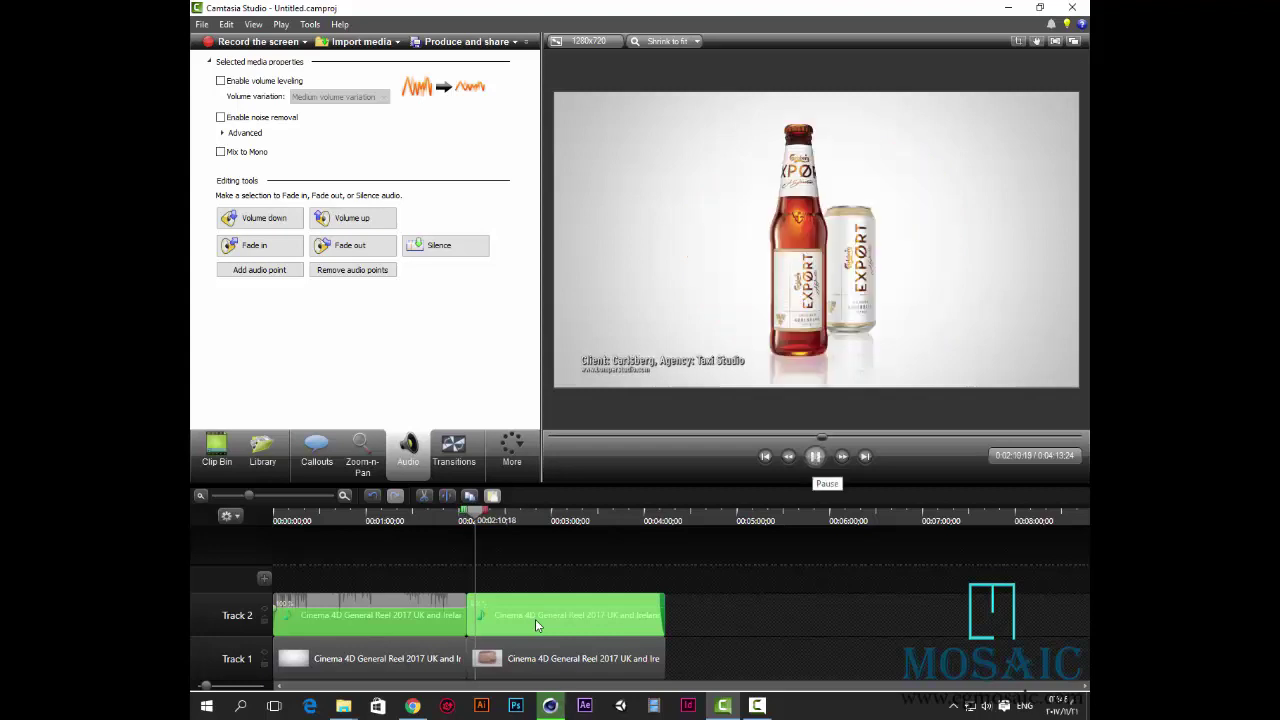
key(space)
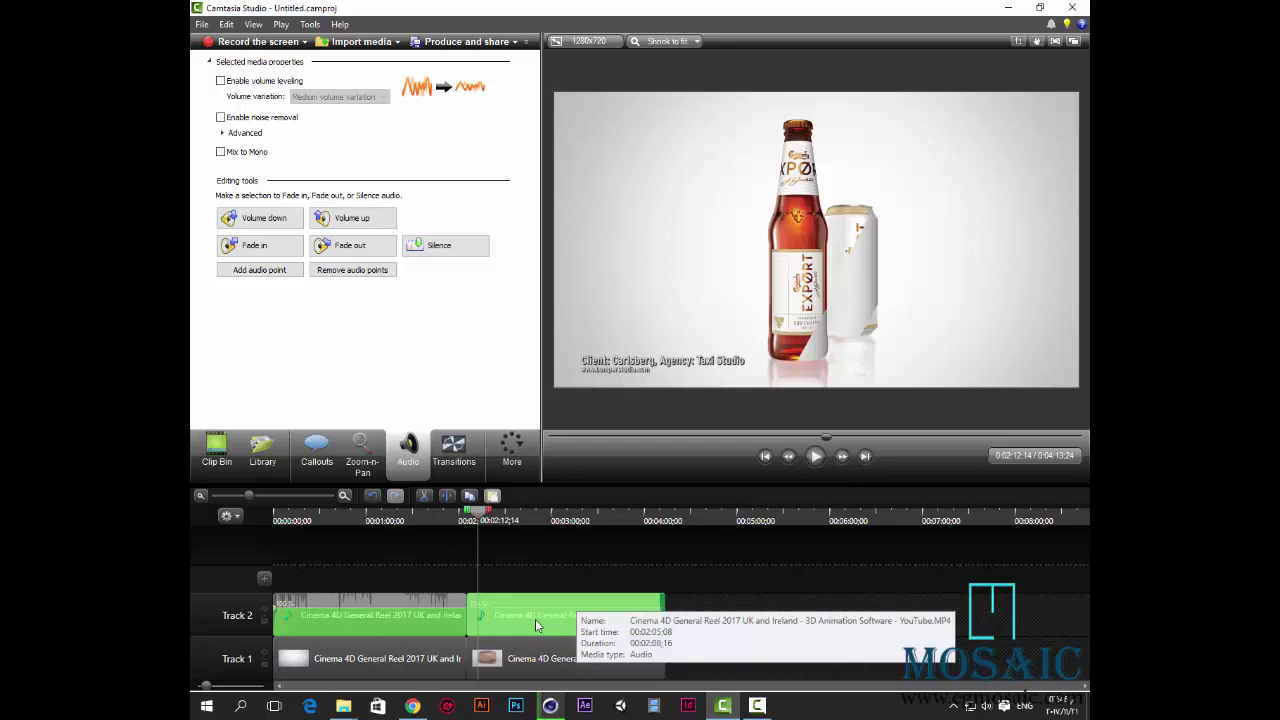
click(535, 625)
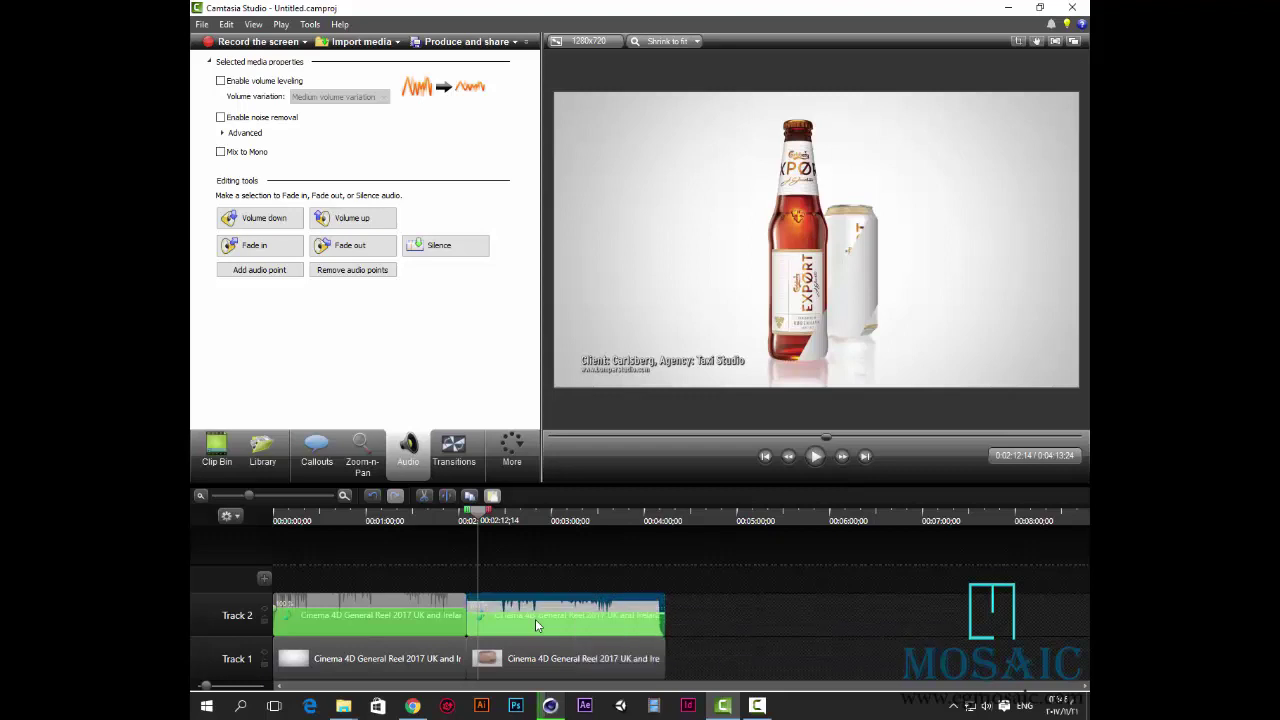
Switch to File Explorer and open the Infographic folder on the E: drive
key(b)
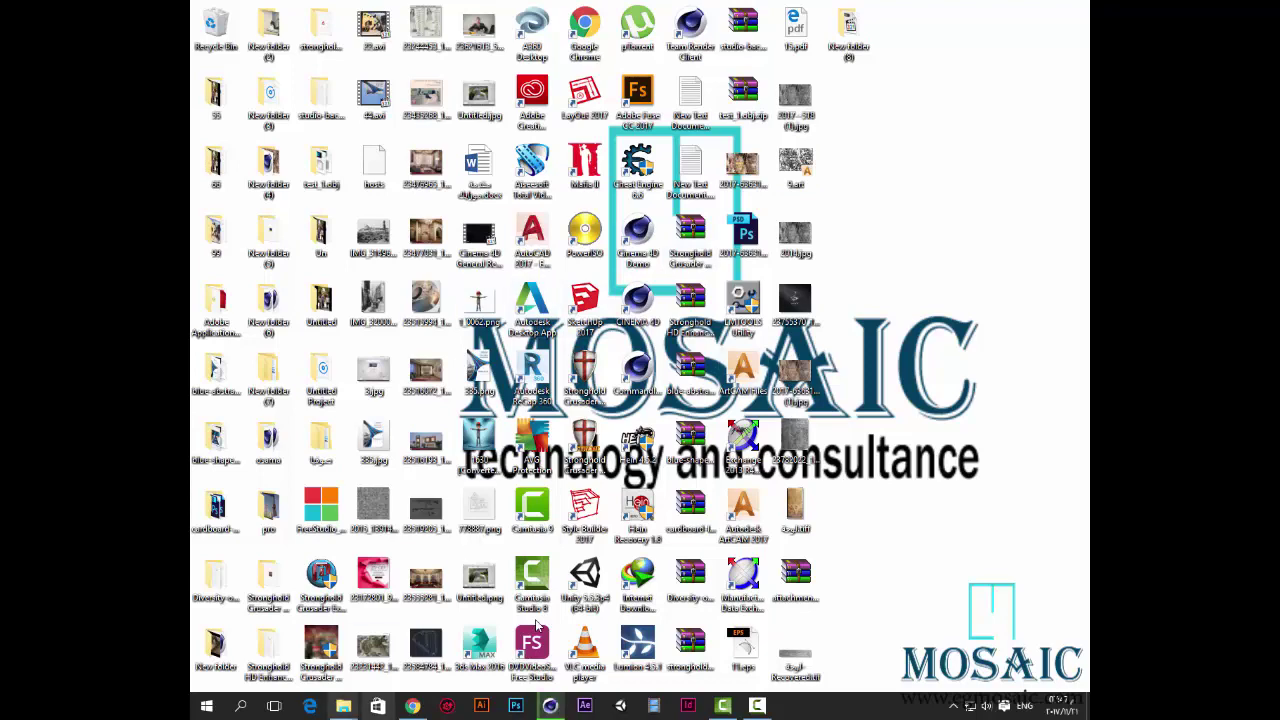
mouse_move(343, 706)
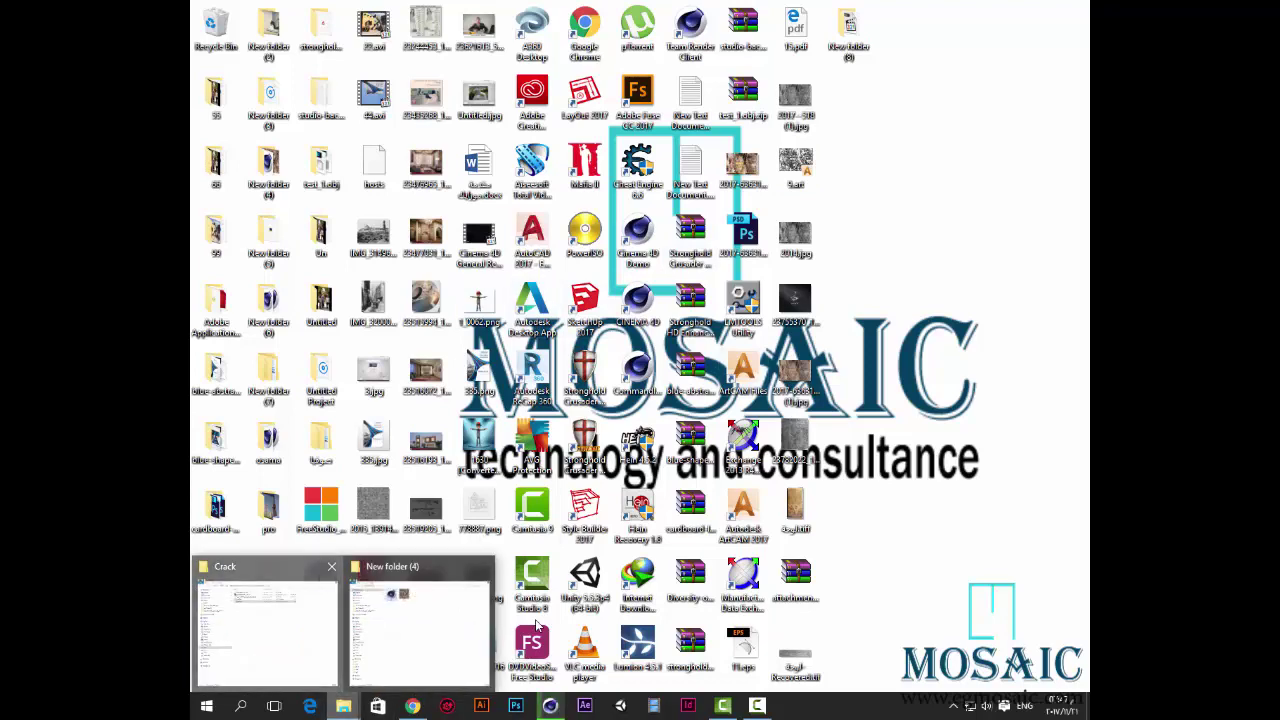
key(Return)
key(alt+Up)
key(alt+Up)
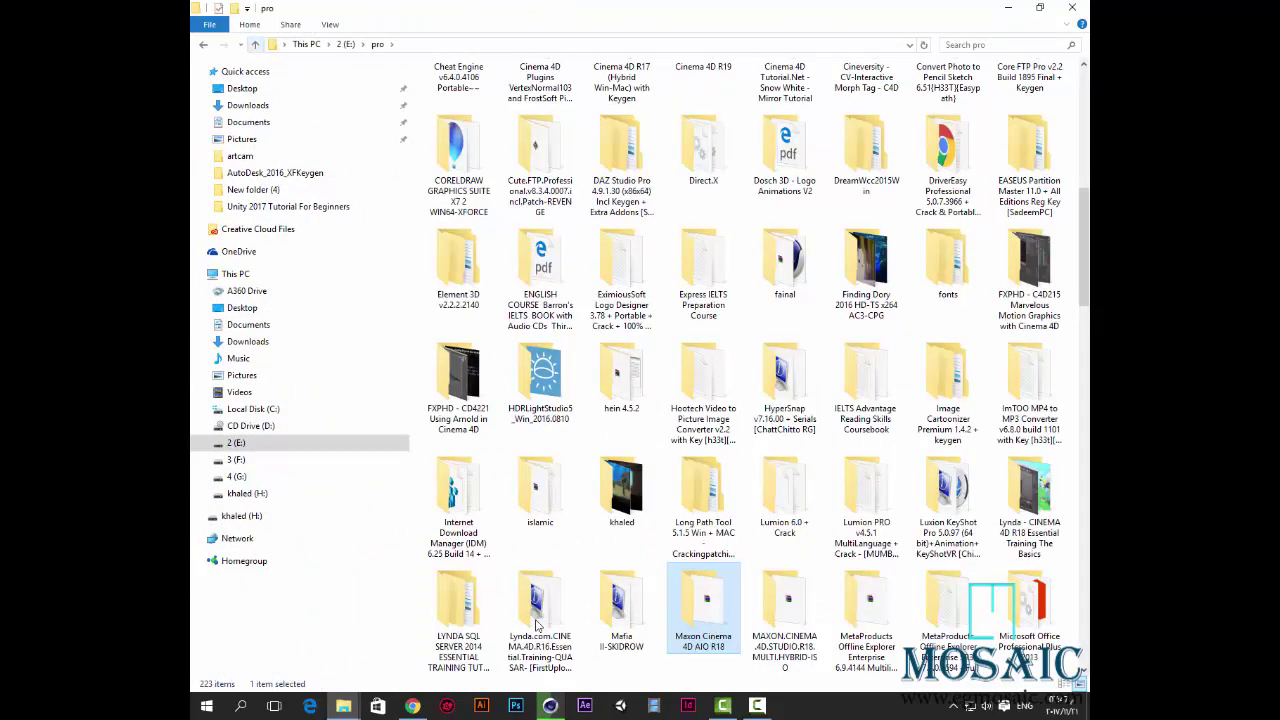
key(alt+Up)
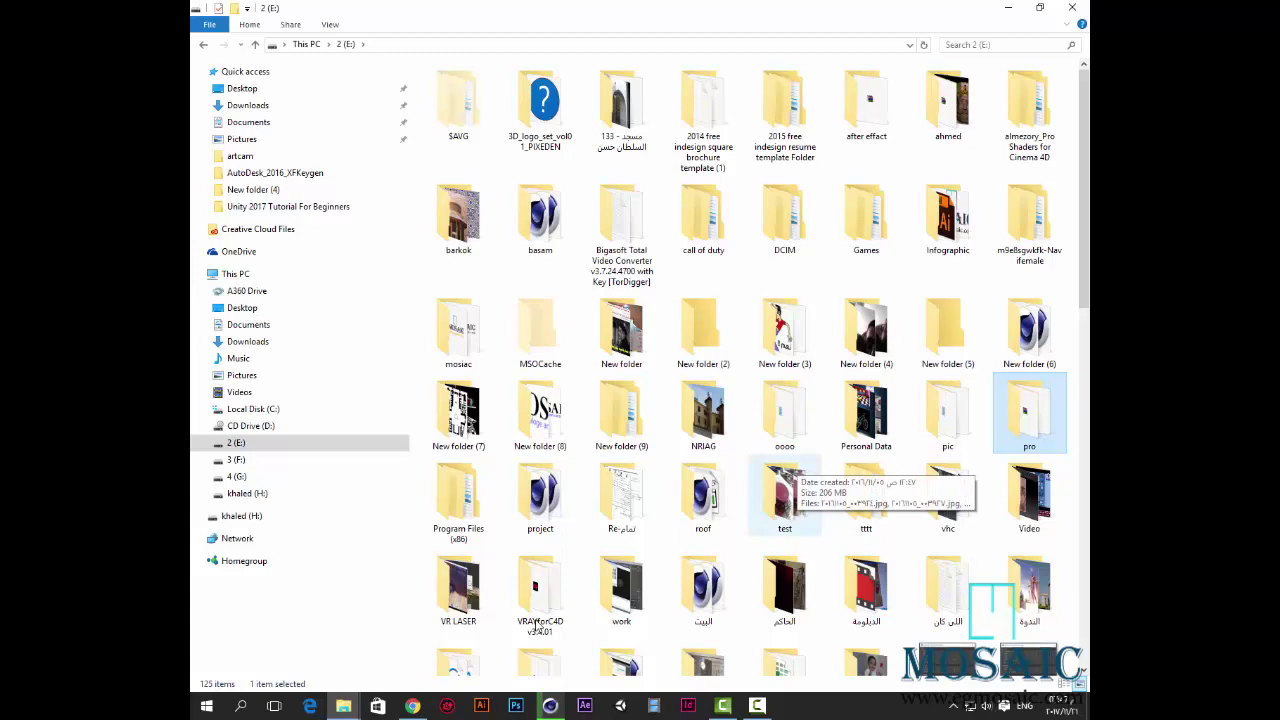
double_click(948, 222)
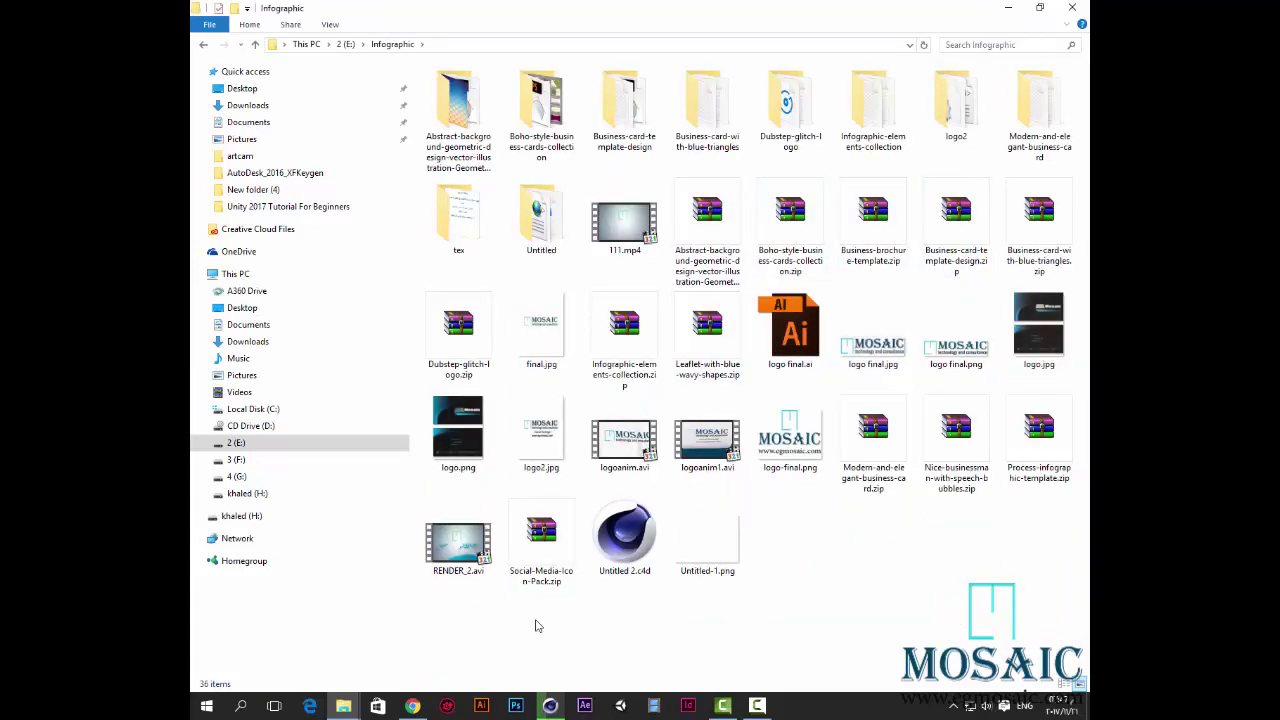
Import logo-final.png into the Camtasia Studio Clip Bin and place it on a new Track 3
click(790, 433)
mouse_move(790, 433)
mouse_down()
mouse_move(748, 560)
mouse_move(756, 705)
mouse_move(722, 705)
mouse_move(378, 312)
mouse_up()
click(246, 108)
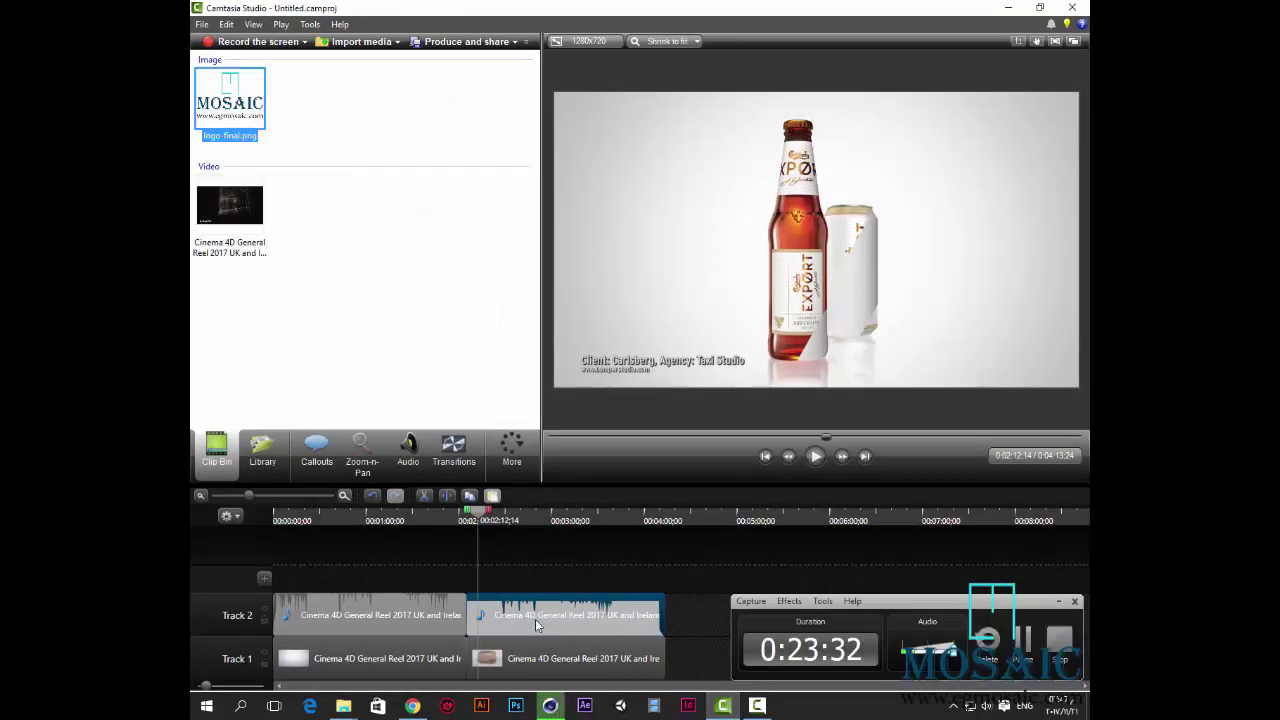
drag(229, 105, 306, 571)
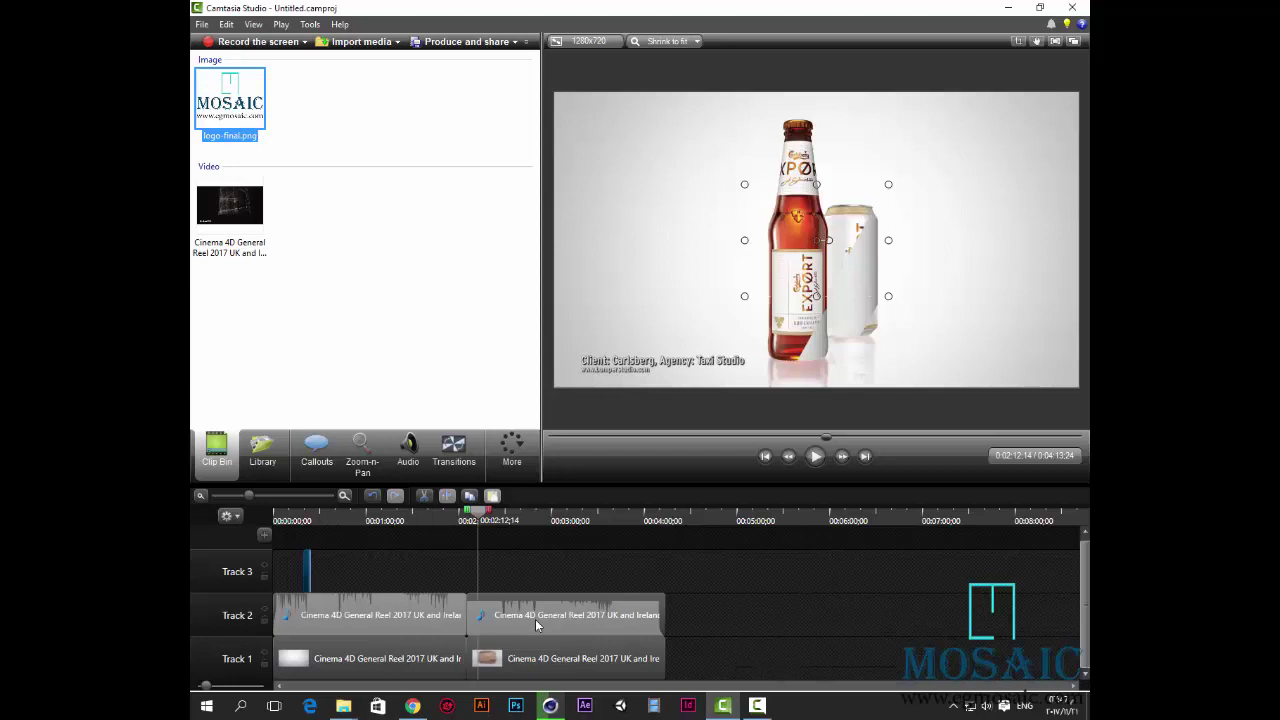
Stretch the logo-final.png clip on Track 3 across the full length of the reel, and play to 00:02:17;28
drag(309, 571, 664, 571)
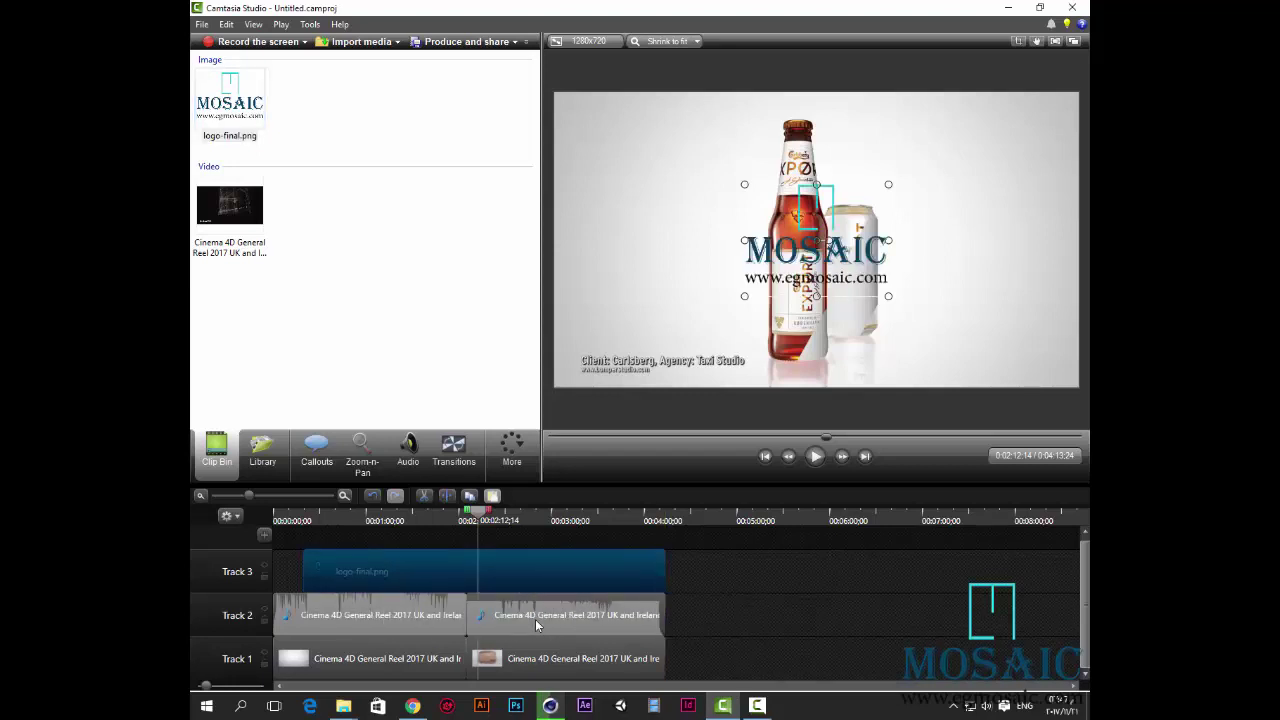
key(ctrl+d)
drag(304, 571, 274, 571)
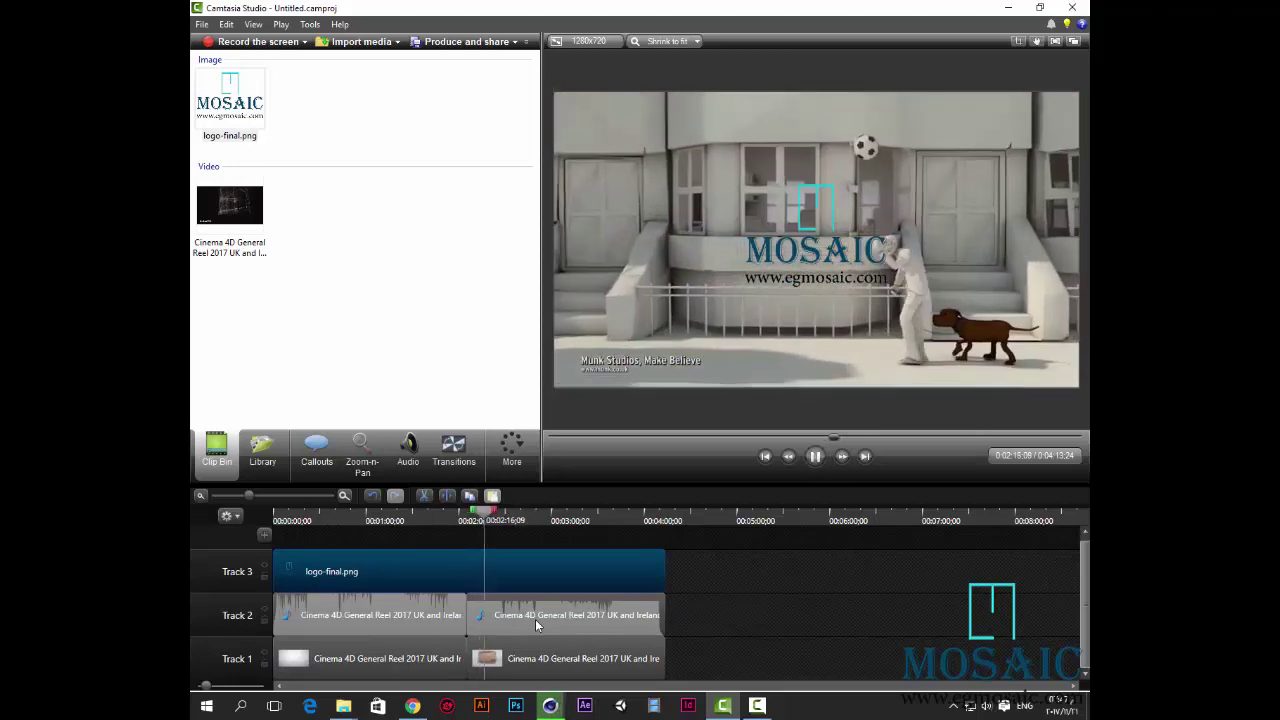
key(space)
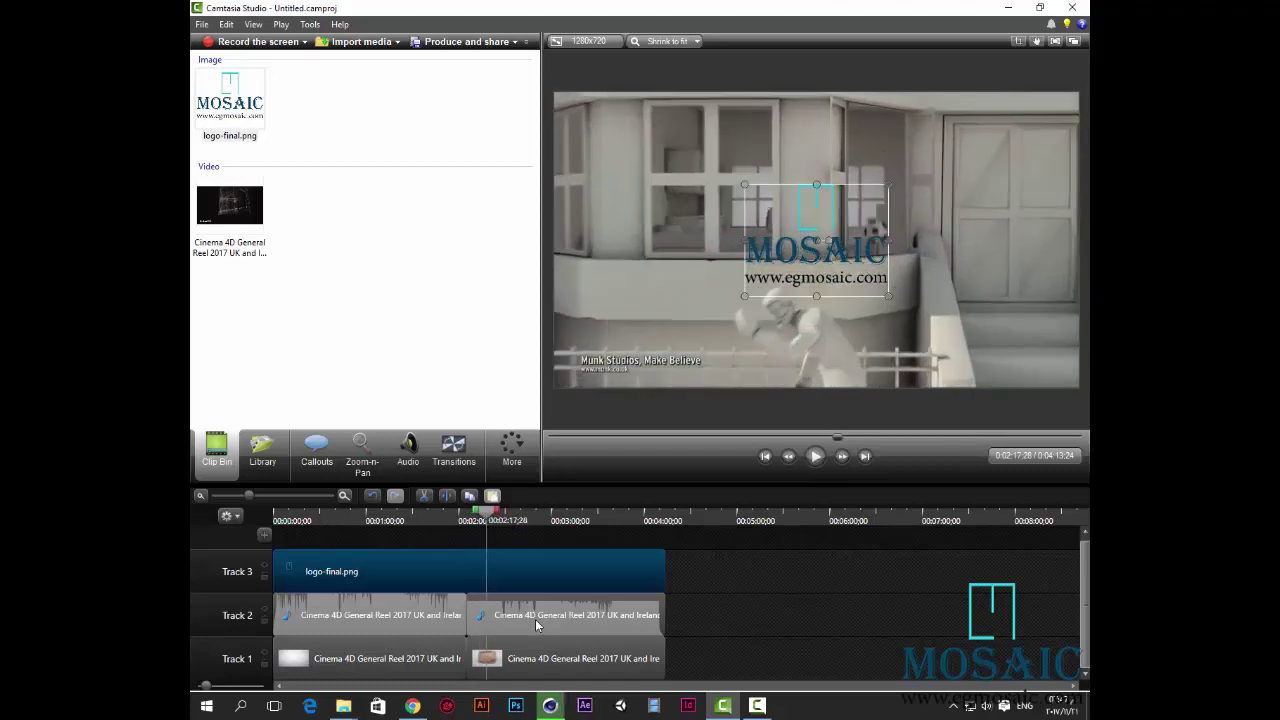
Try the logo in the upper-right and lower-right corners of the video frame, playing a few seconds at each position
drag(816, 240, 998, 150)
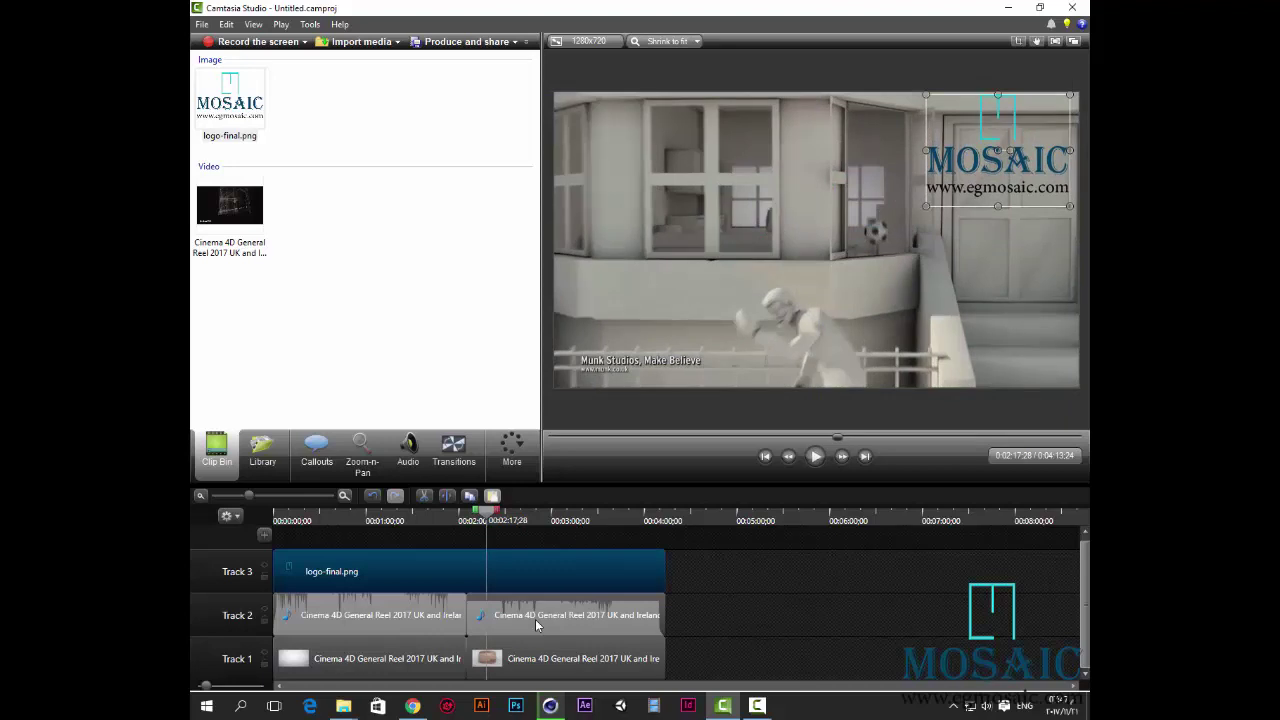
key(space)
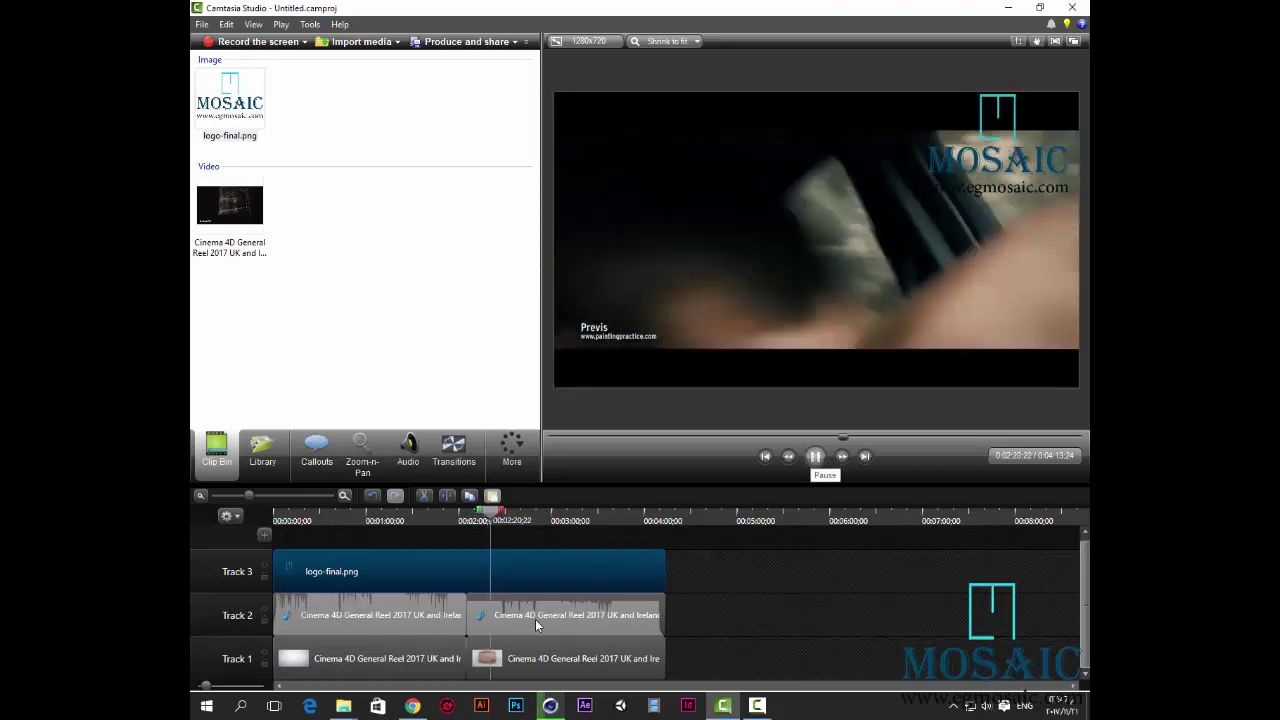
key(space)
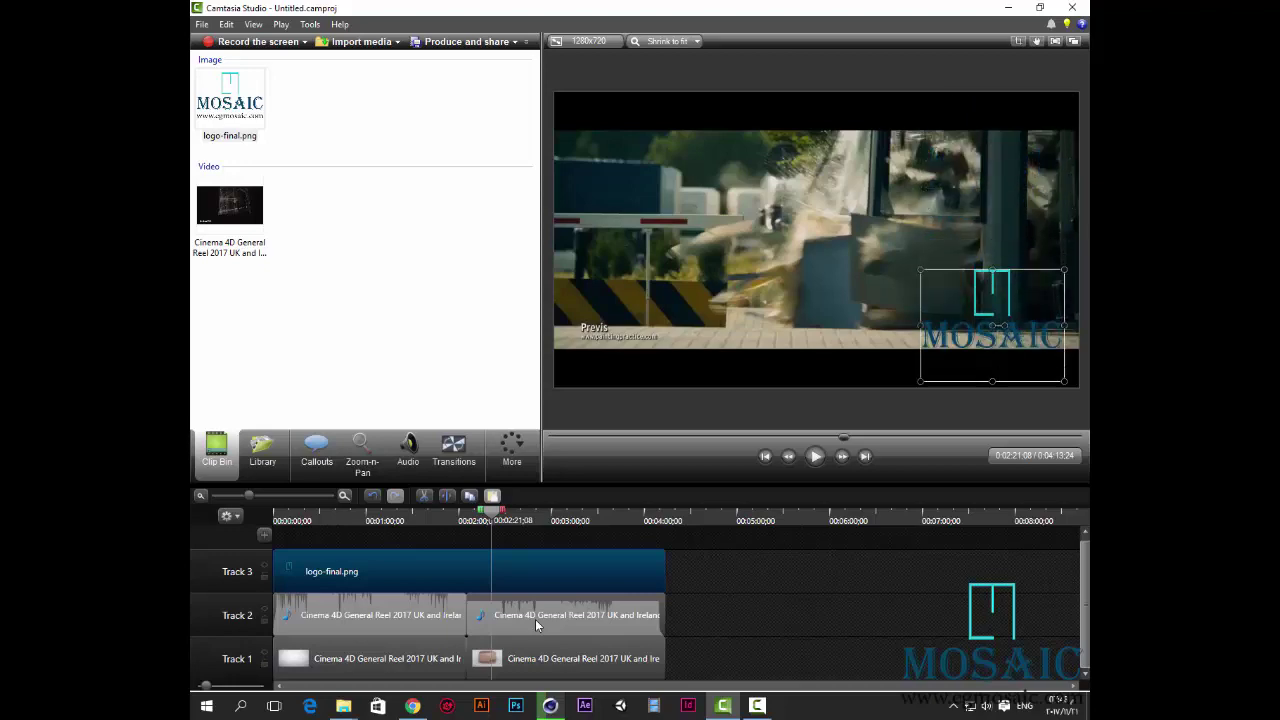
key(Right)
key(Right)
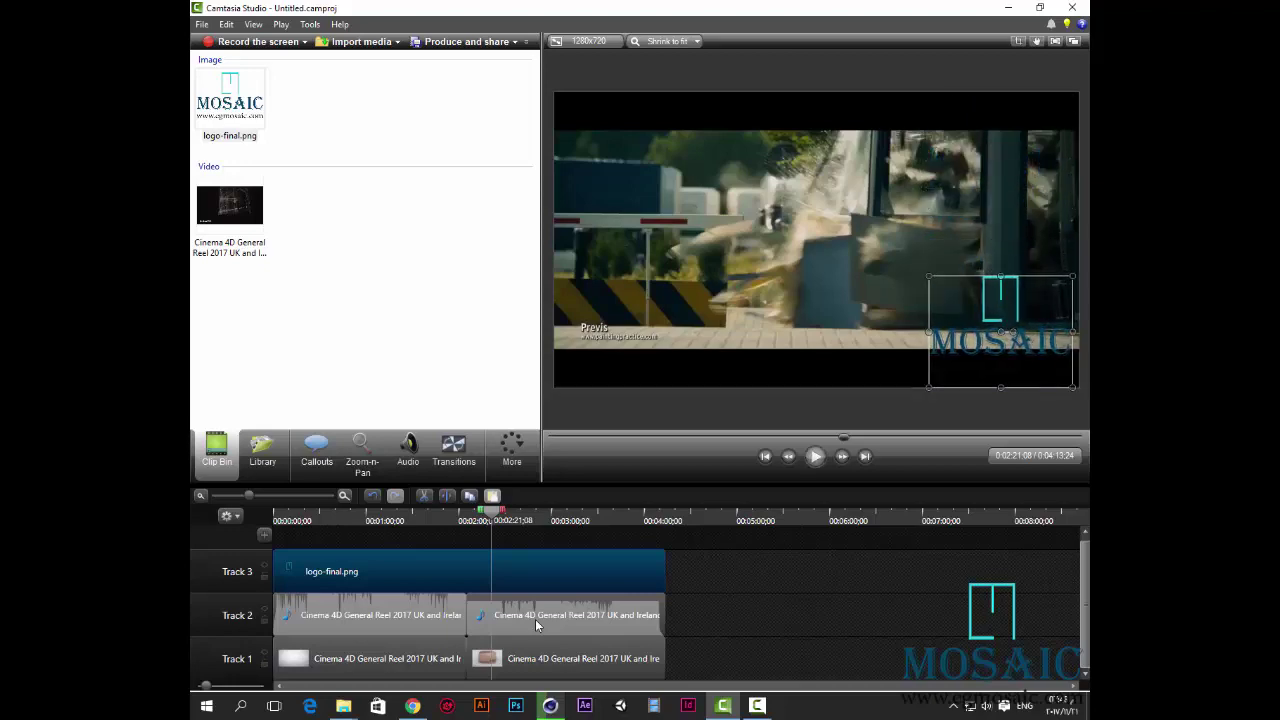
key(space)
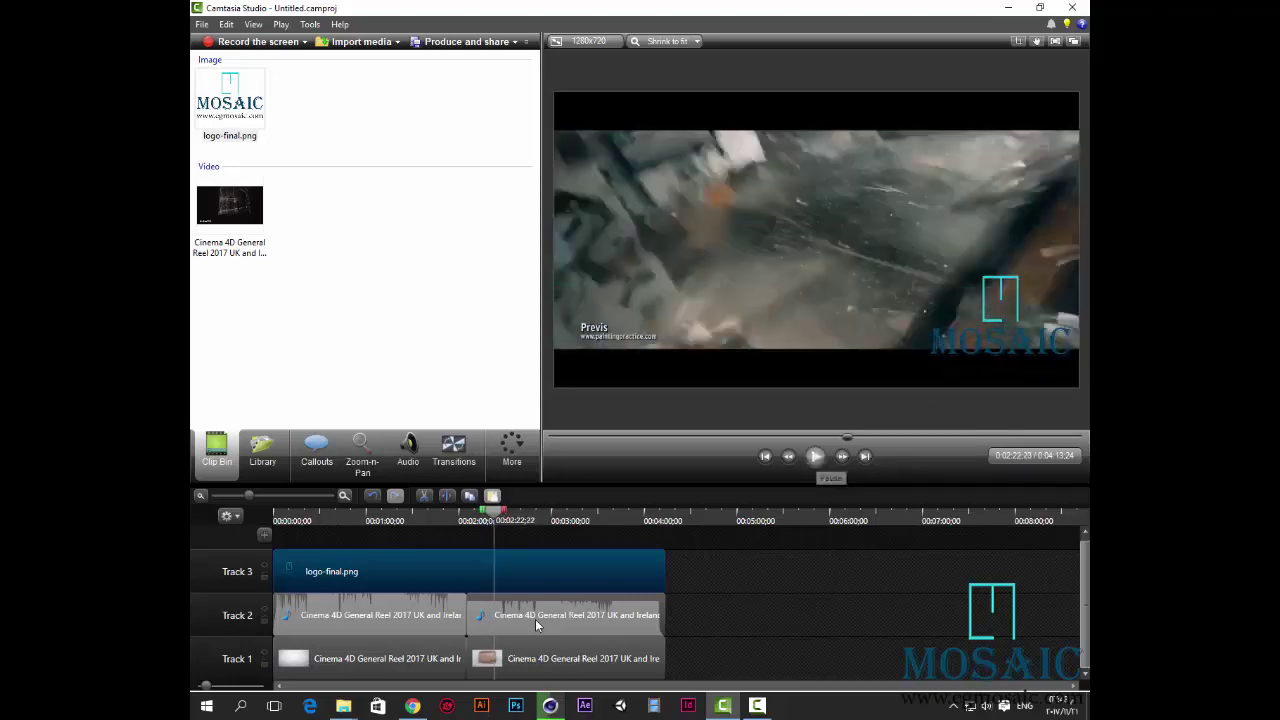
Position the logo just inside the upper-right corner of the video frame, and play from 00:02:22;23 to 00:02:26;06
drag(1001, 330, 1007, 144)
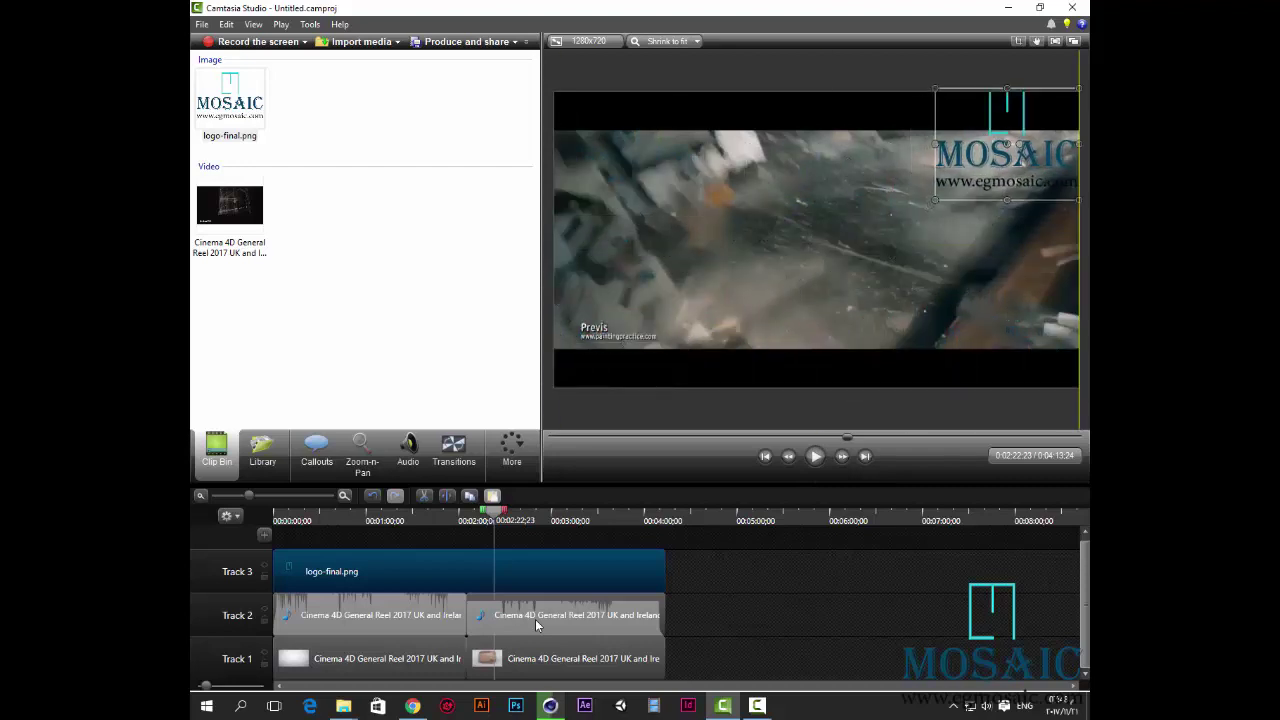
key(Down)
key(Down)
key(Down)
key(Down)
key(Up)
key(Up)
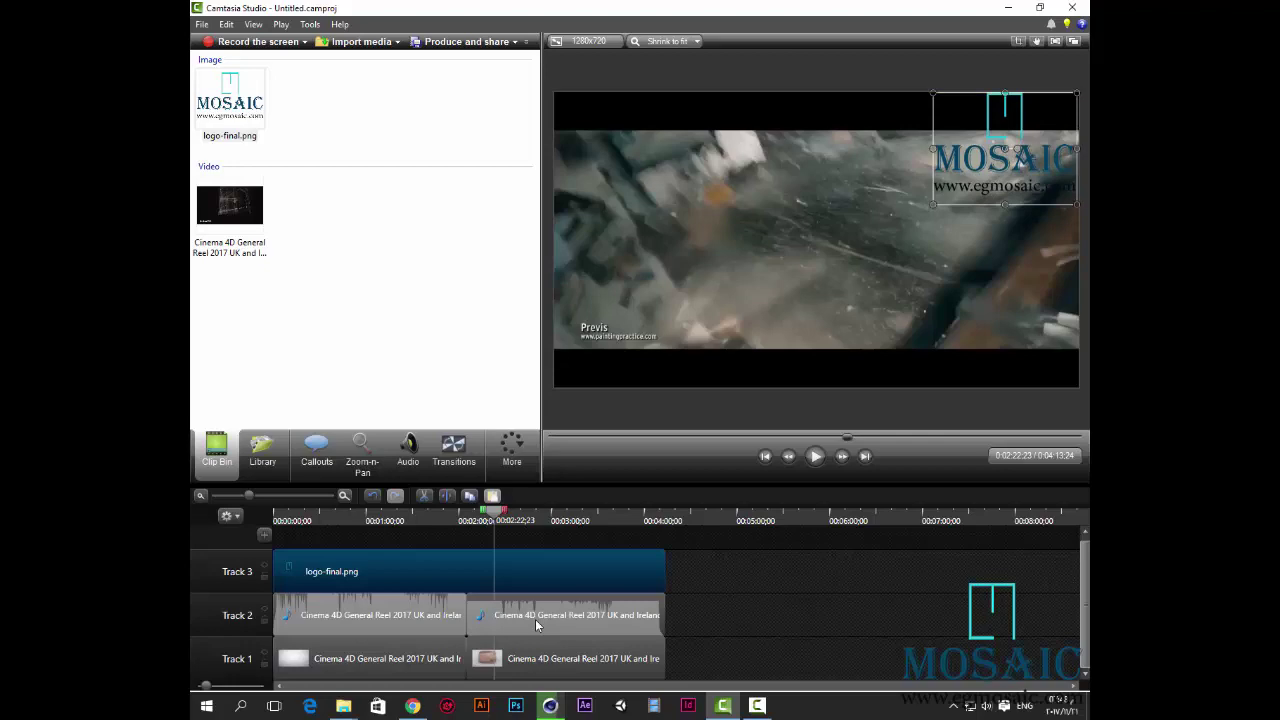
key(space)
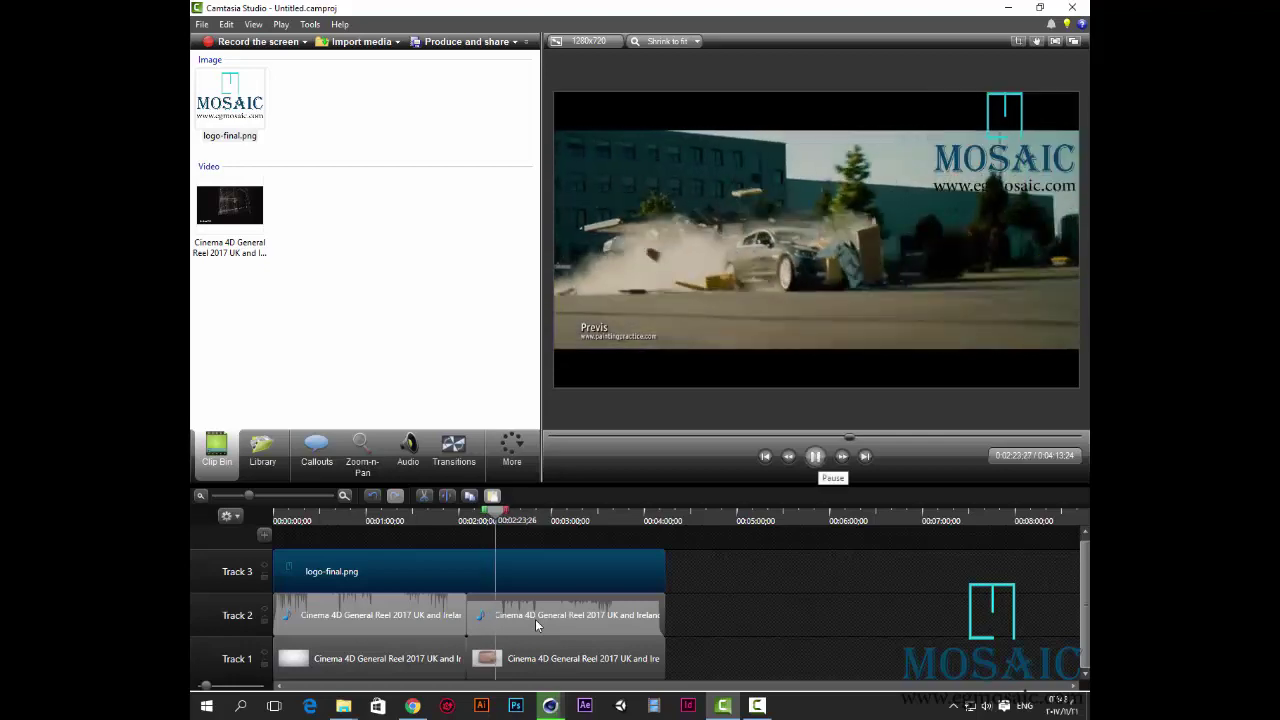
key(space)
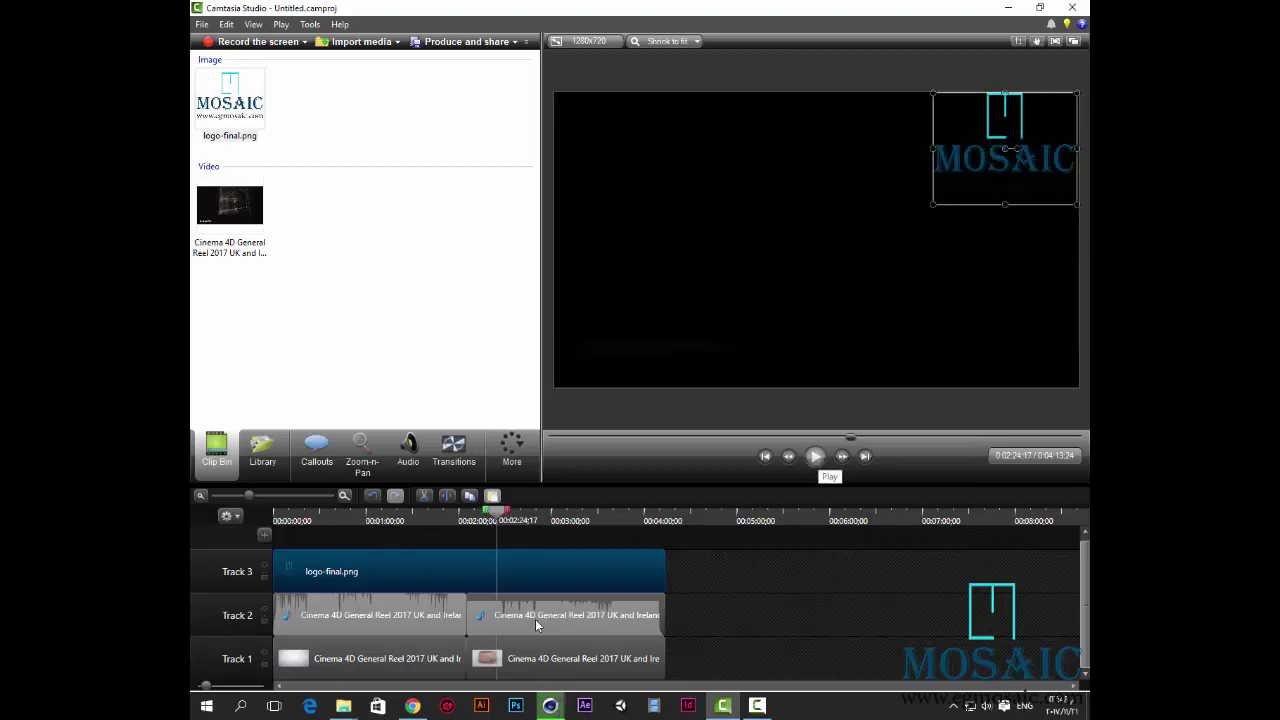
key(space)
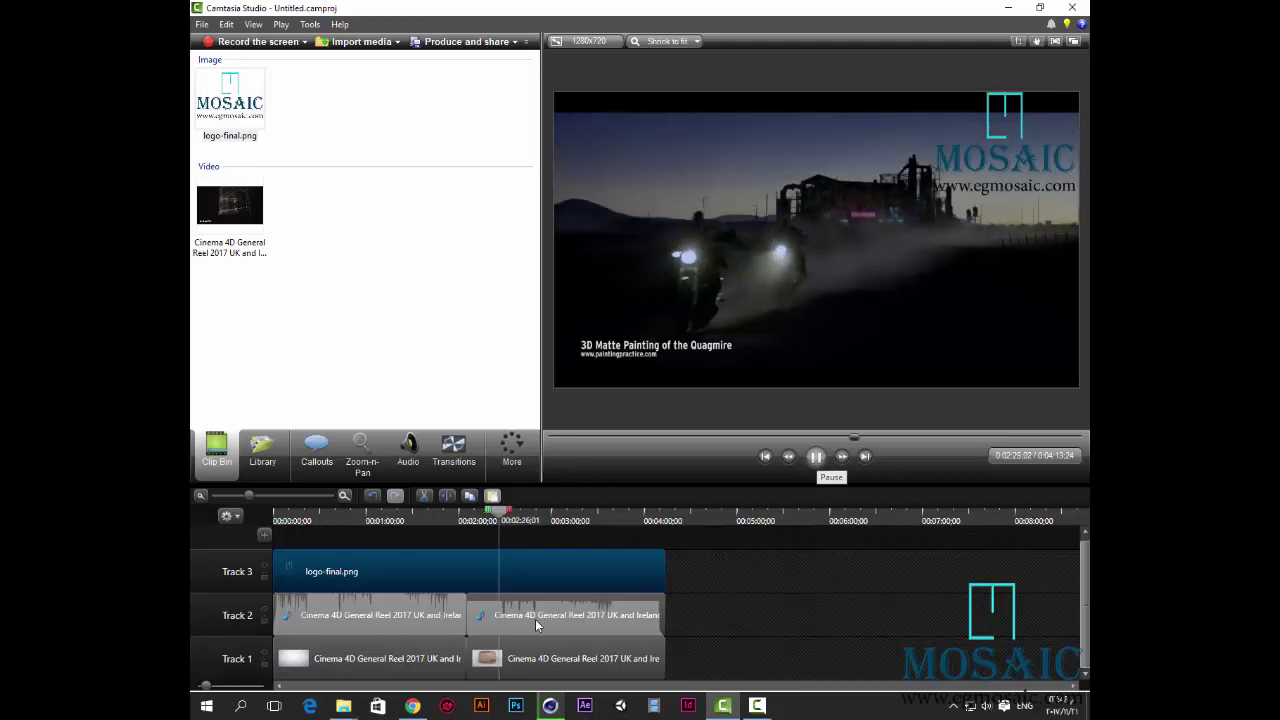
key(space)
Delete both separated audio clips from Track 2
click(536, 625)
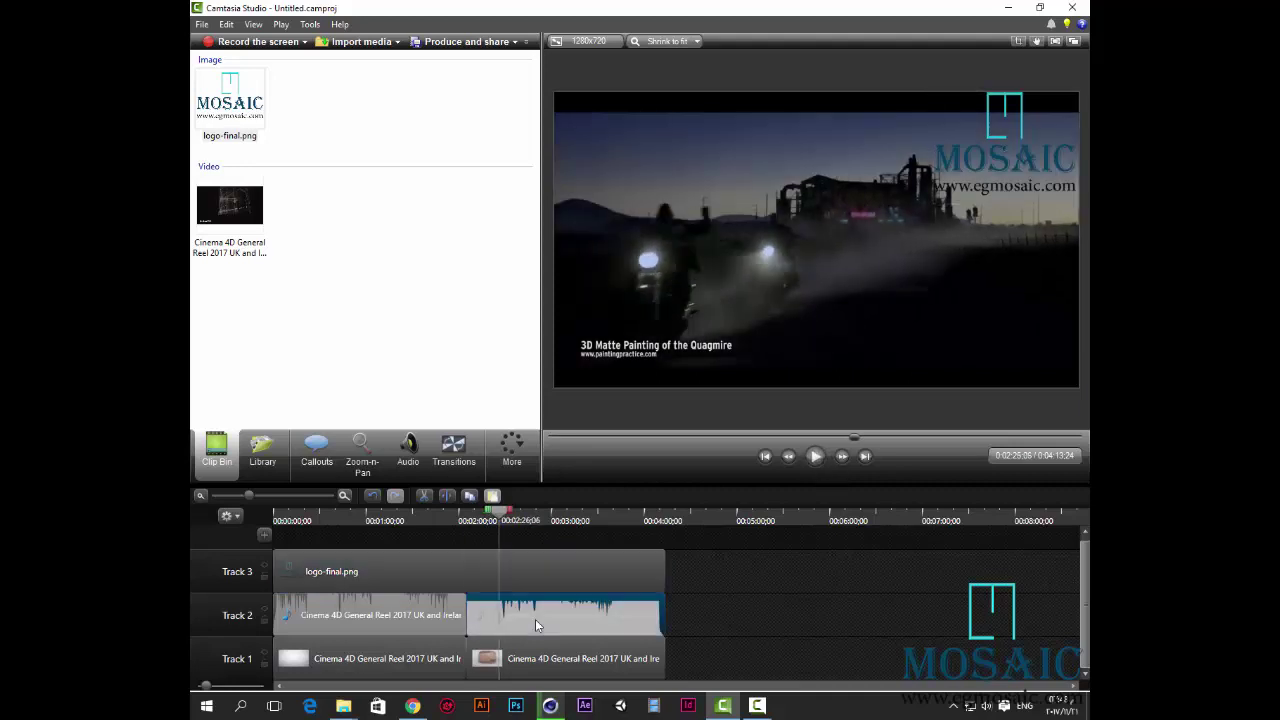
key(Delete)
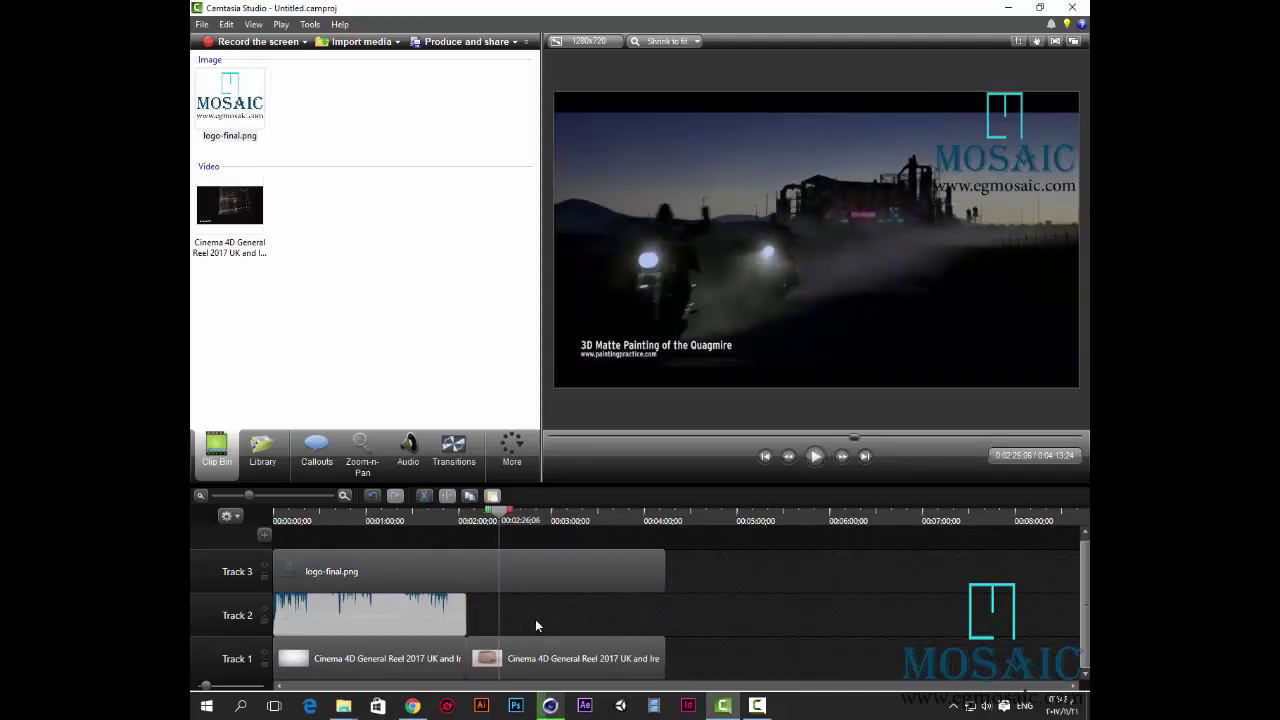
key(Delete)
Move the logo-final.png clip down to Track 2, and play the timeline from the beginning to 00:00:02;21
drag(536, 571, 536, 626)
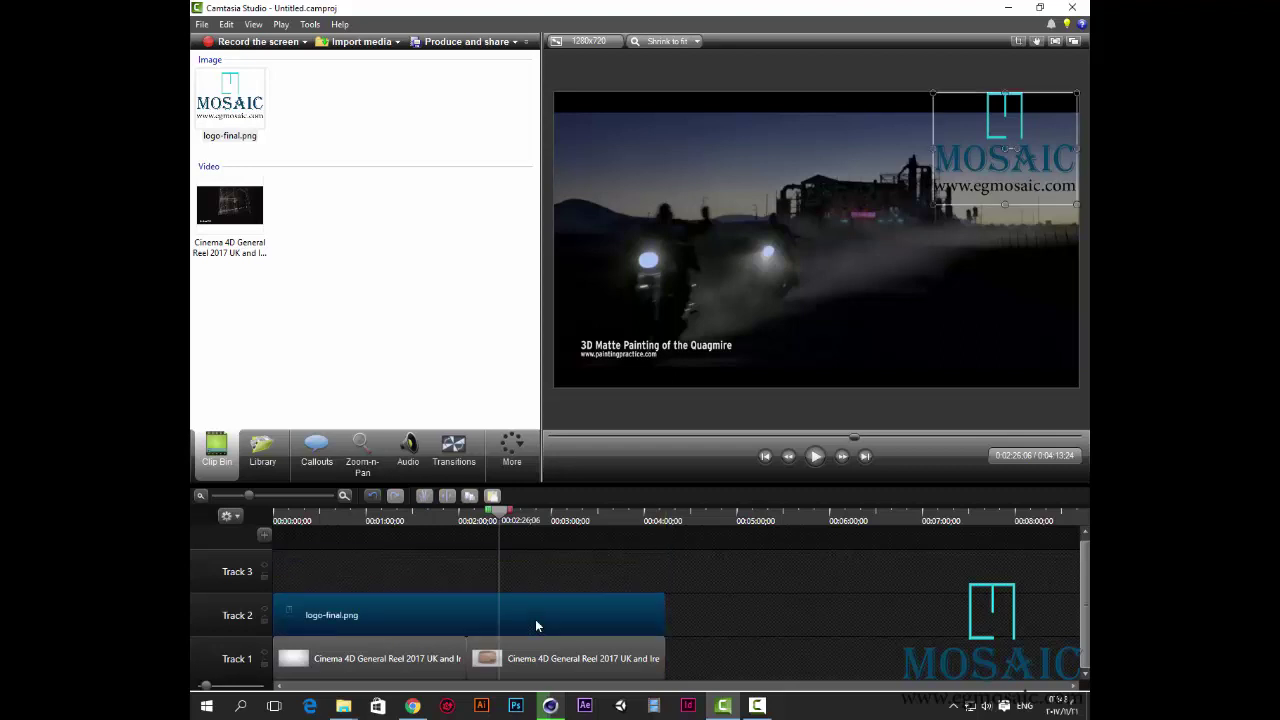
key(ctrl+Home)
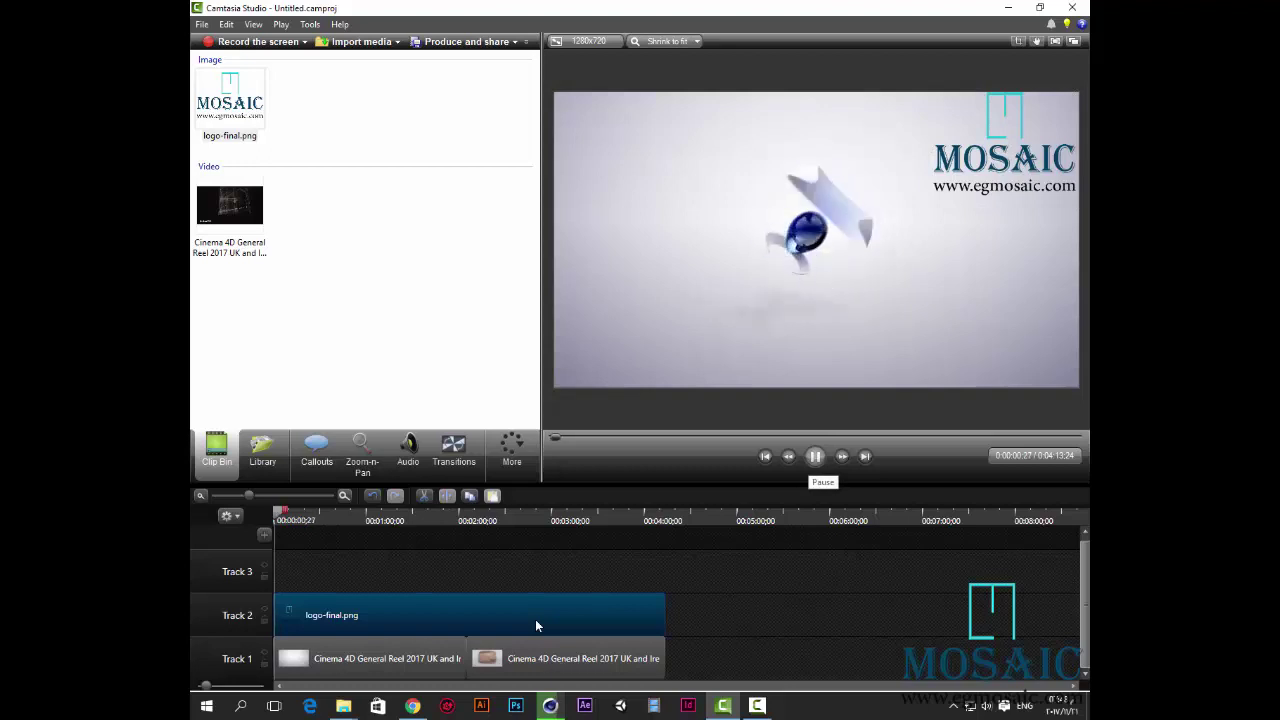
key(space)
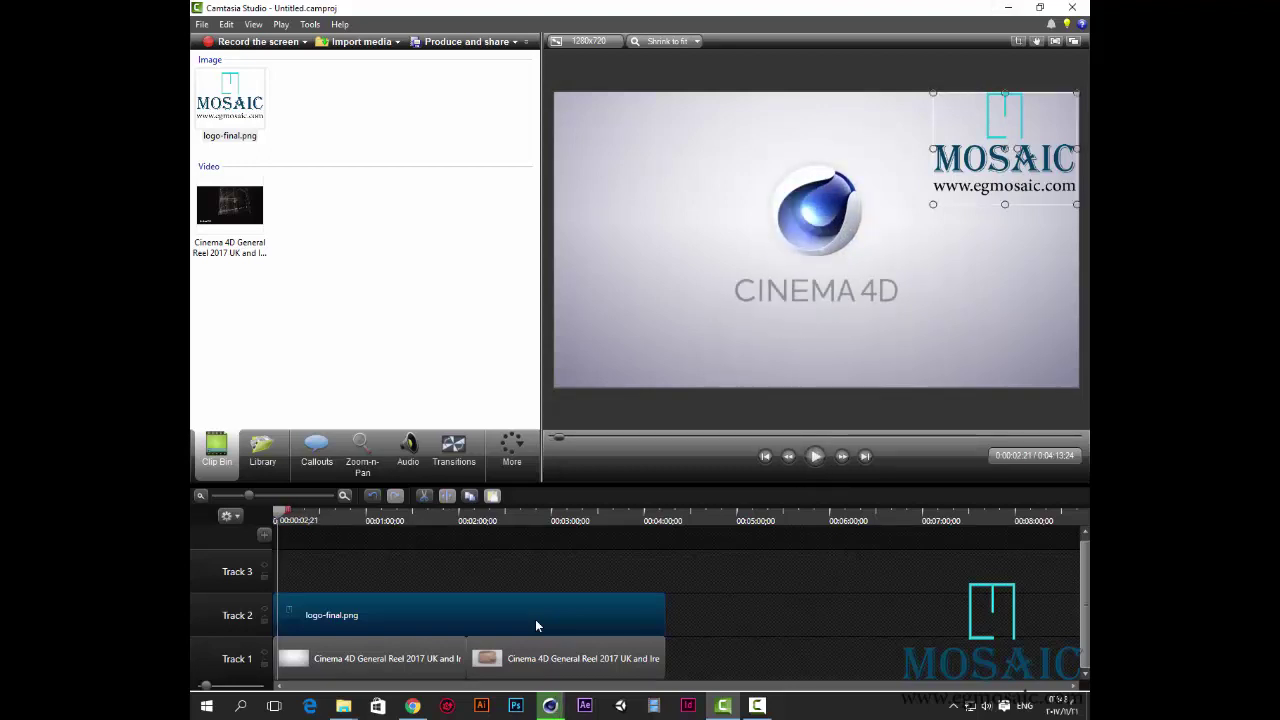
Switch to the desktop and look through its files for another video to use
key(alt+Tab)
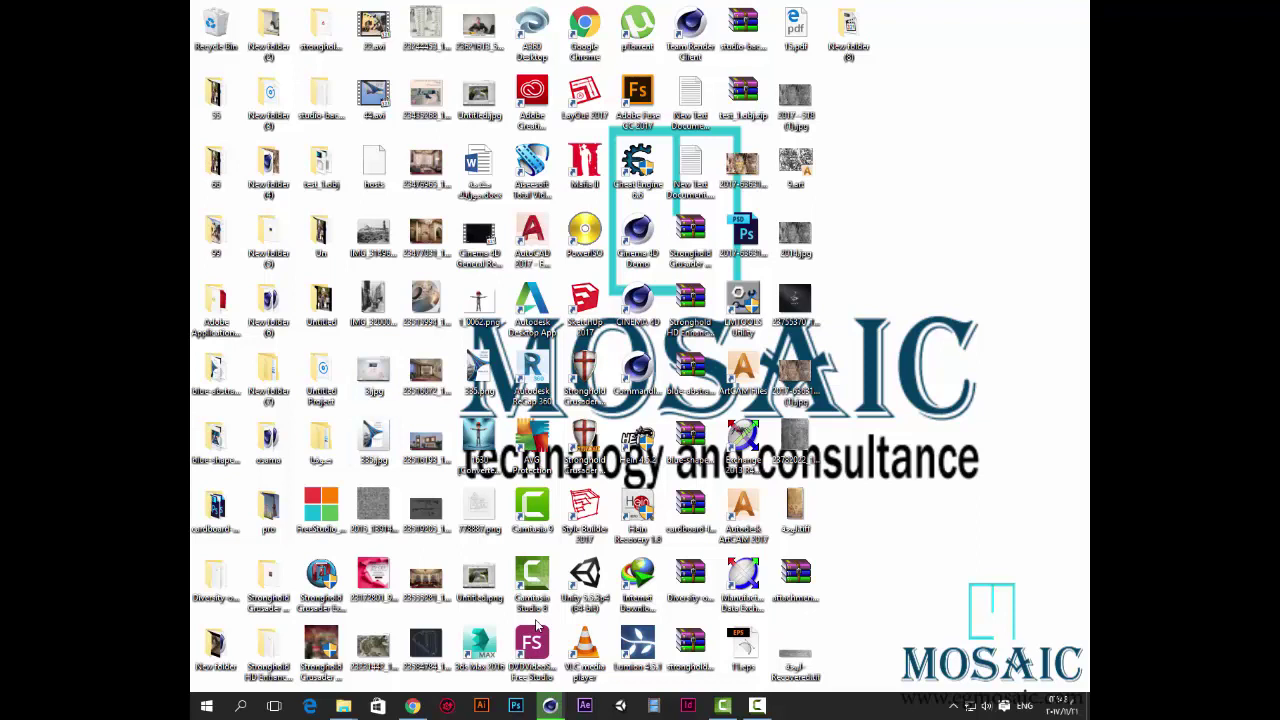
key(Up)
key(Up)
key(Up)
key(Up)
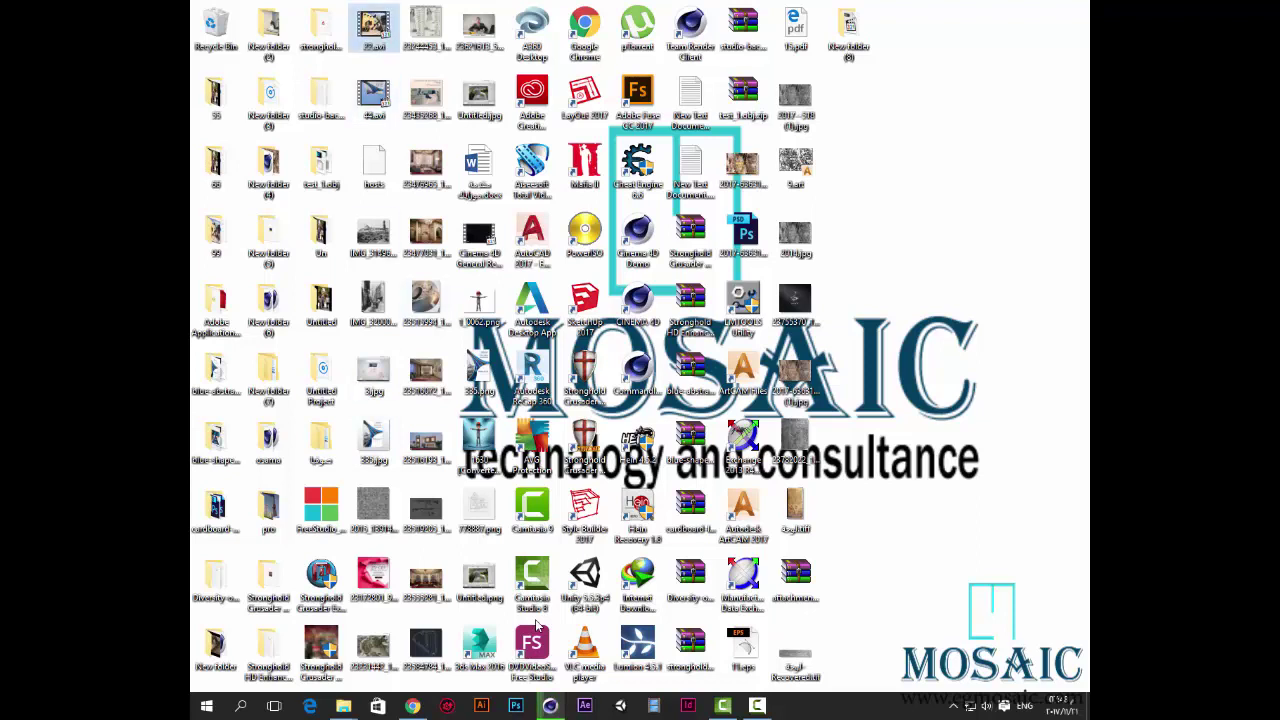
key(ctrl+Left)
key(ctrl+Left)
key(ctrl+Down)
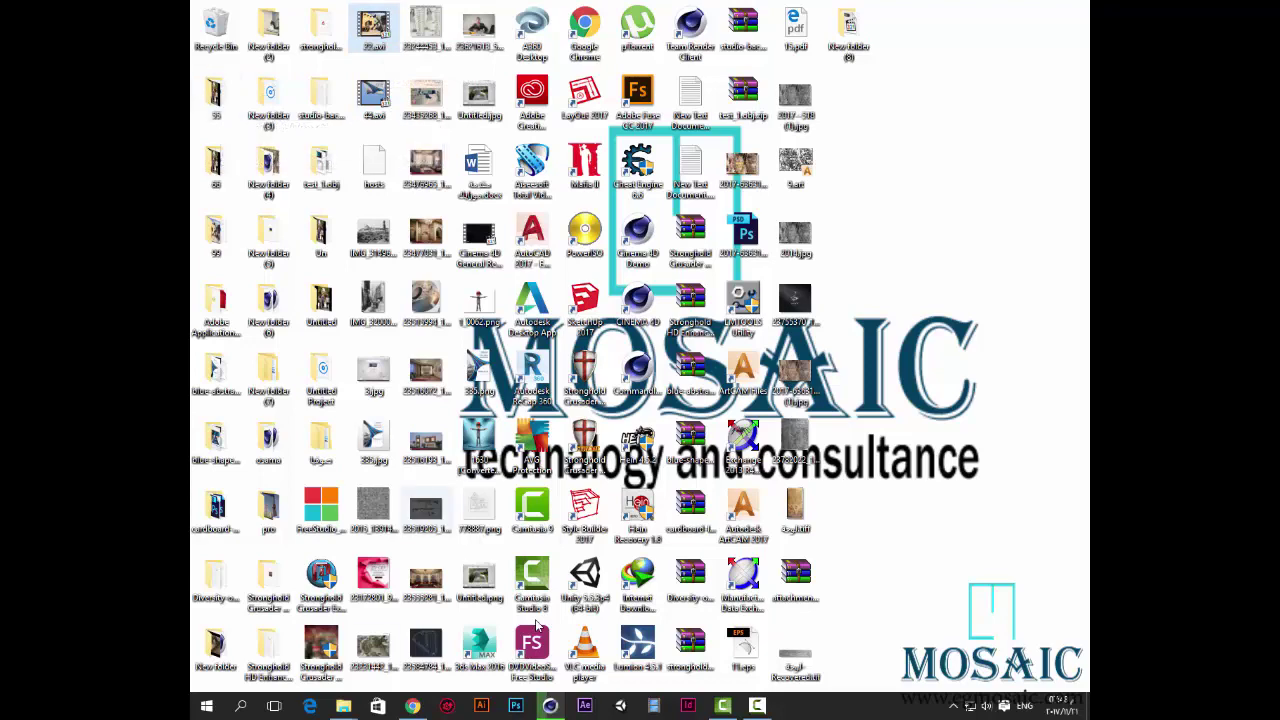
Switch to the Infographic folder window in File Explorer and go up to the video files on the E: drive
key(super+t)
key(super+t)
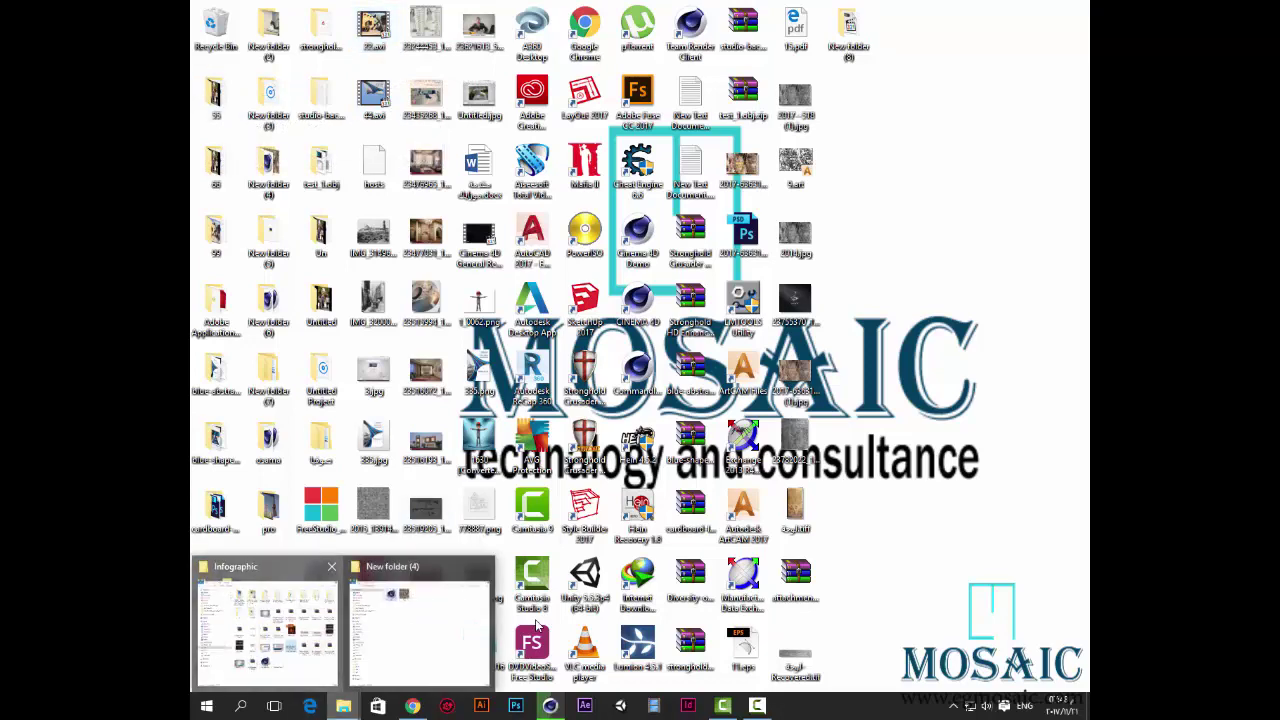
key(Return)
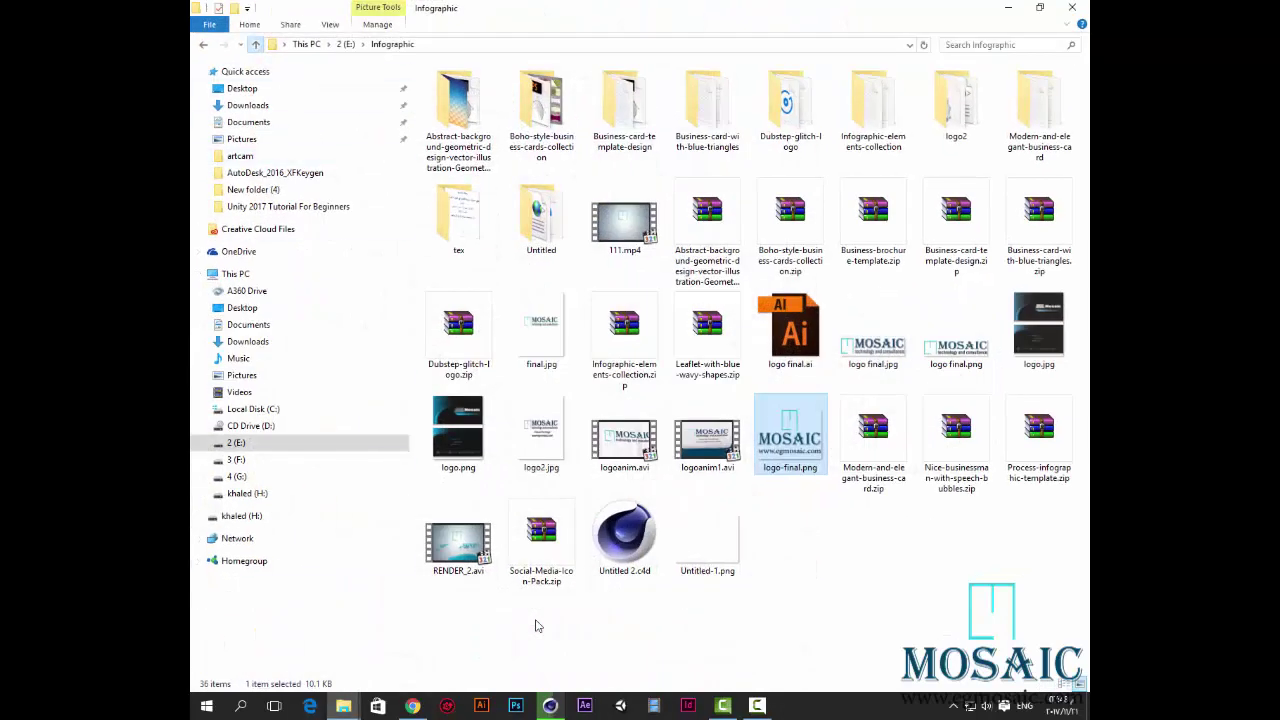
key(alt+Up)
scroll(536, 625, down, 8)
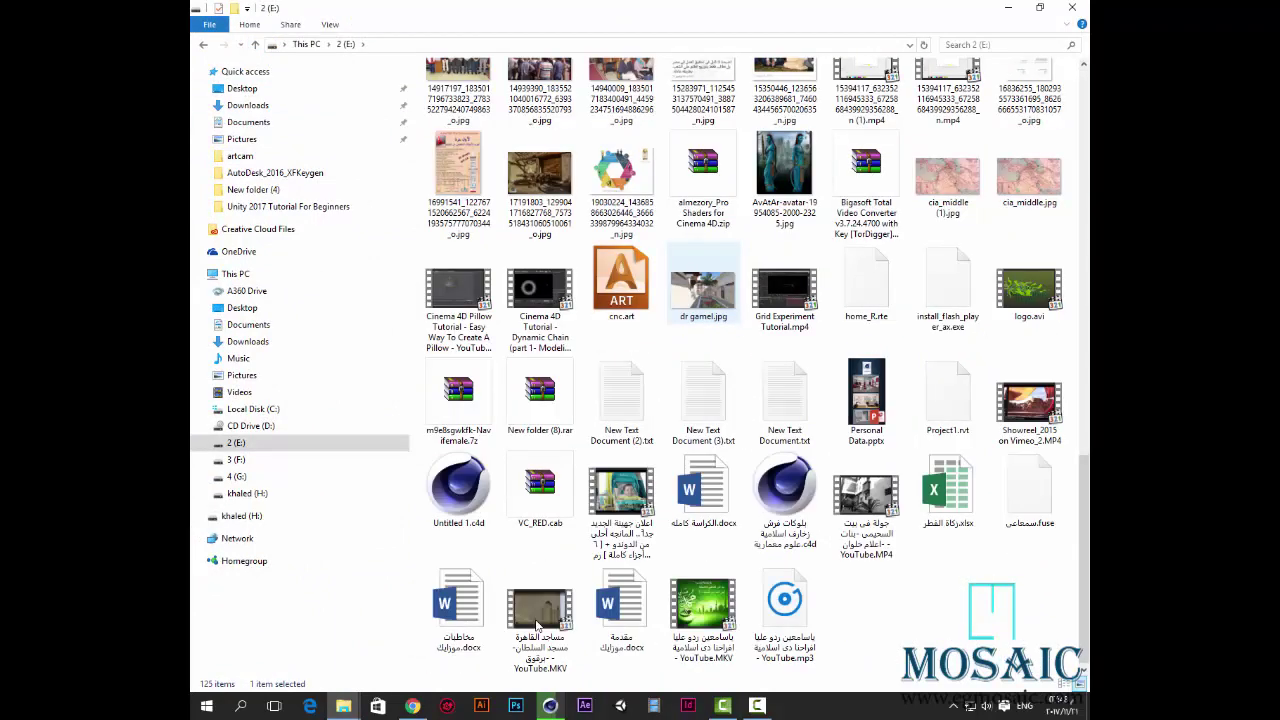
Import the Cinema 4D Tutorial - Dynamic Chain video into the Camtasia Studio Clip Bin, and remove it again
key(Left)
key(Left)
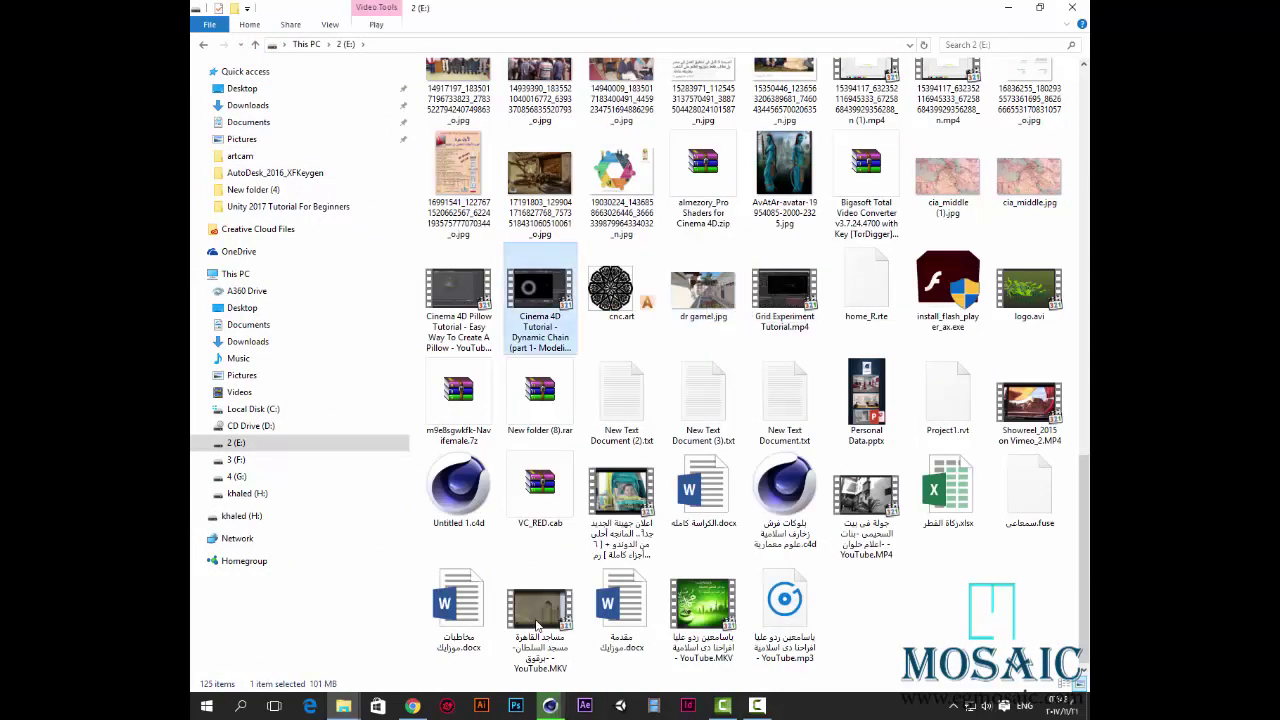
drag(540, 292, 340, 315)
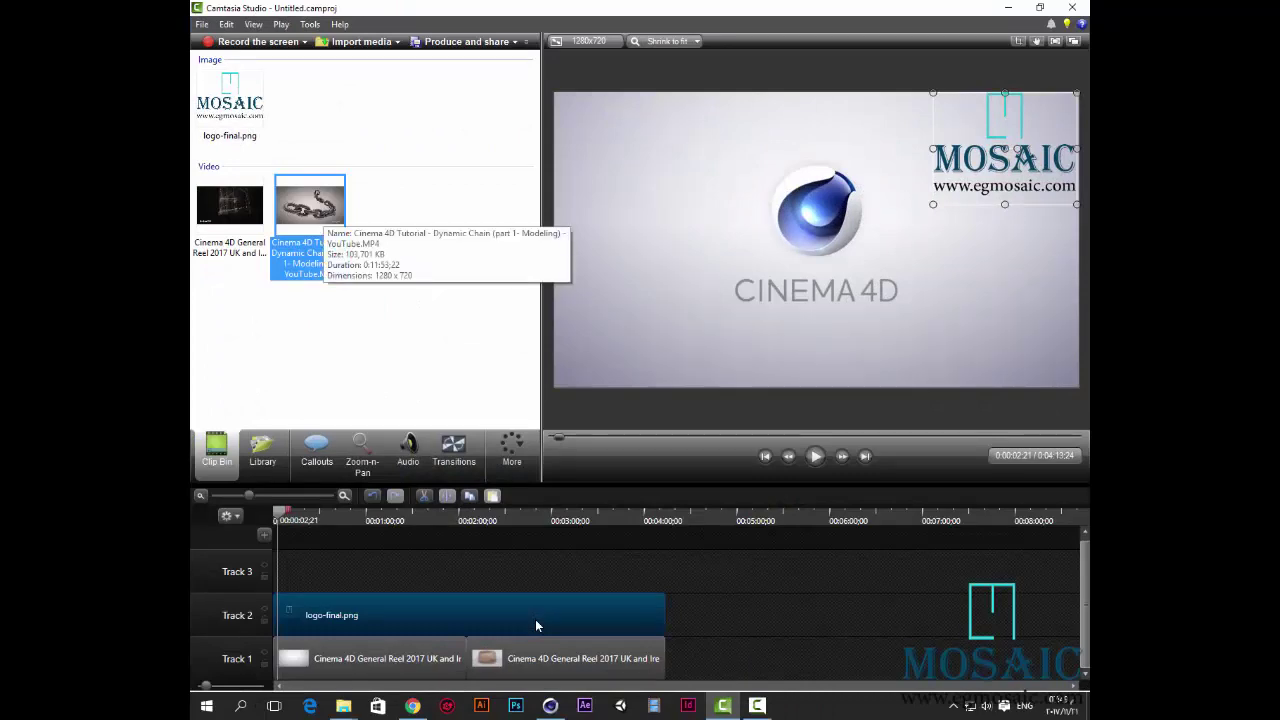
key(Delete)
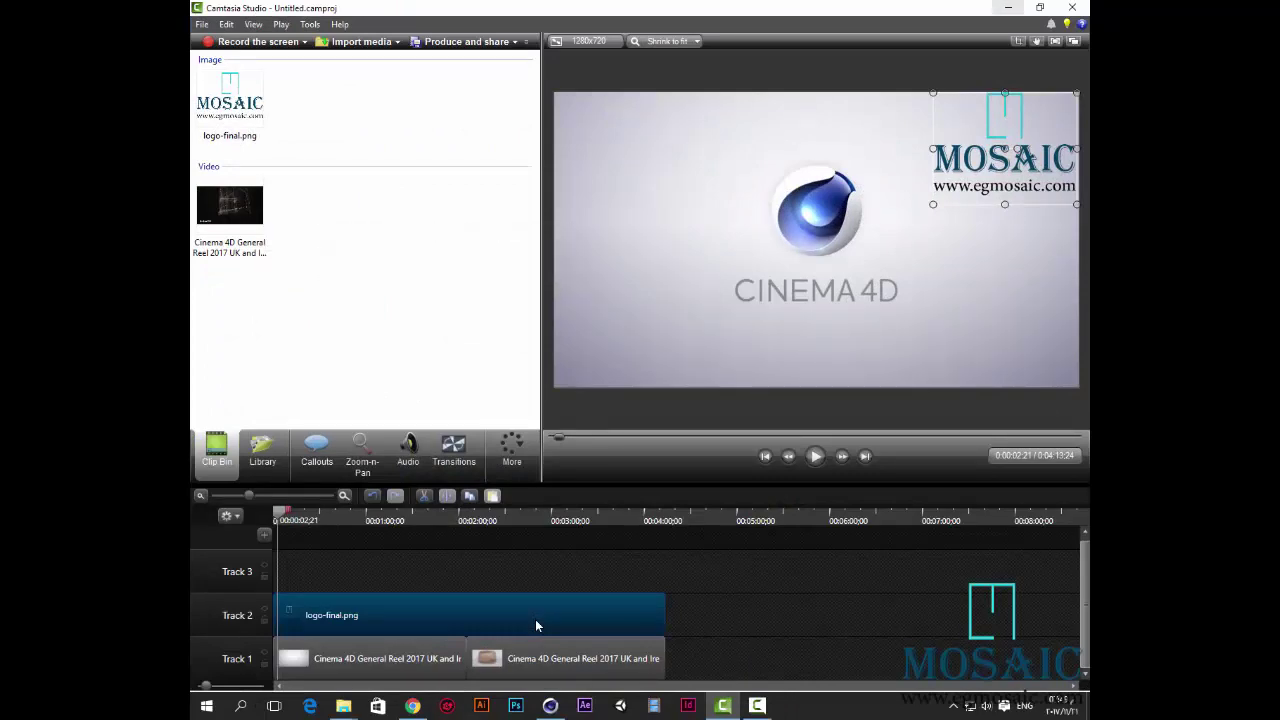
Add Grid Experiment Tutorial.mp4 from the E: drive to the start of Track 3, and play to 00:00:05;26
key(alt+Tab)
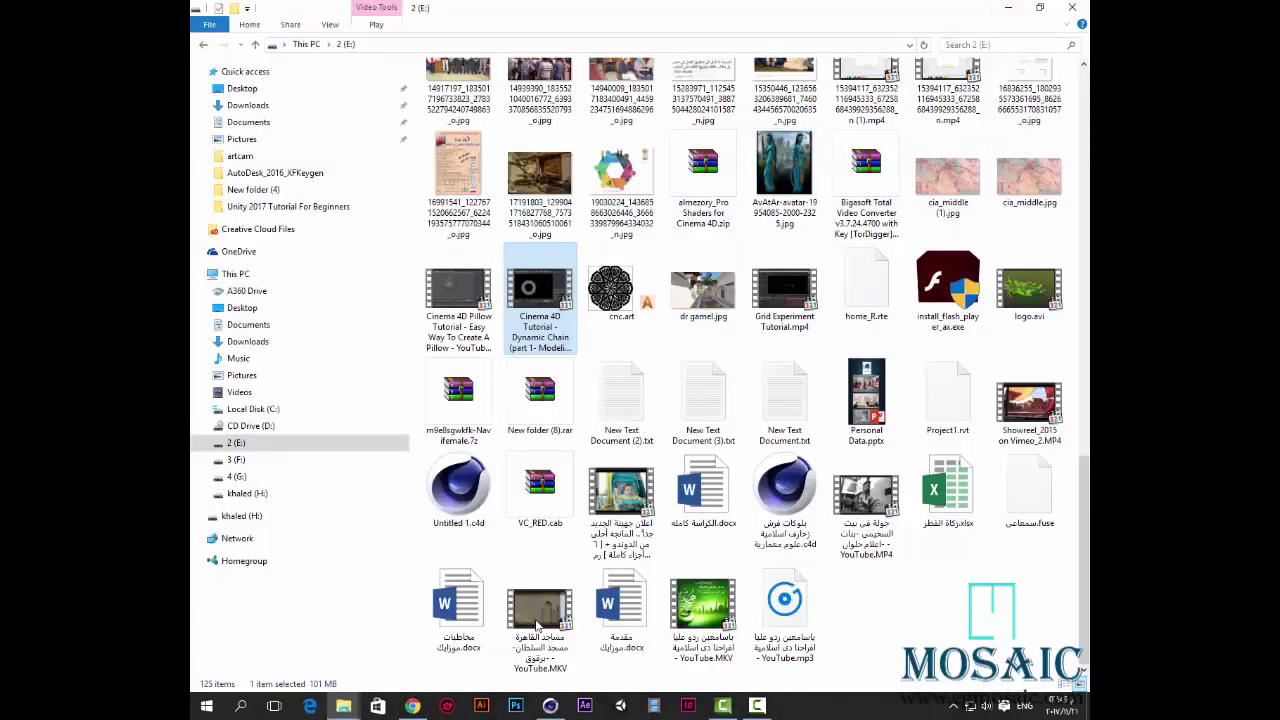
mouse_move(785, 290)
mouse_down()
mouse_move(770, 362)
mouse_move(676, 582)
mouse_move(571, 694)
mouse_move(757, 705)
mouse_move(536, 626)
mouse_up()
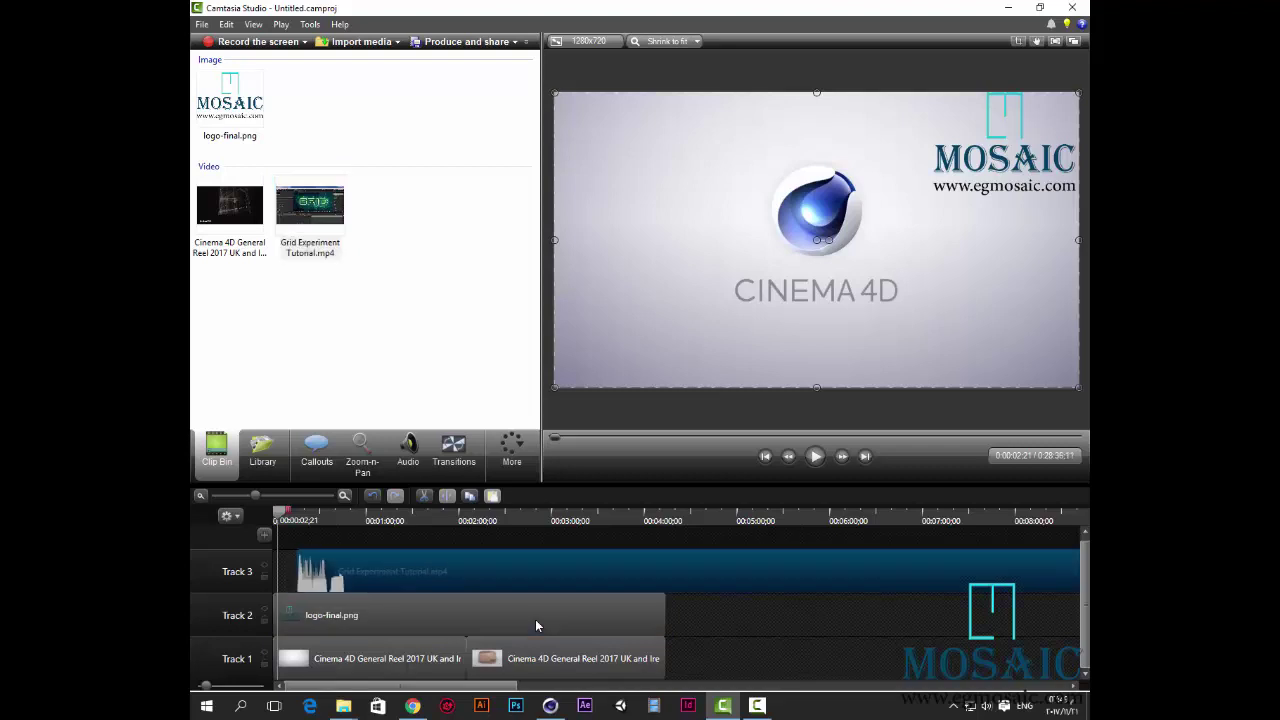
key(space)
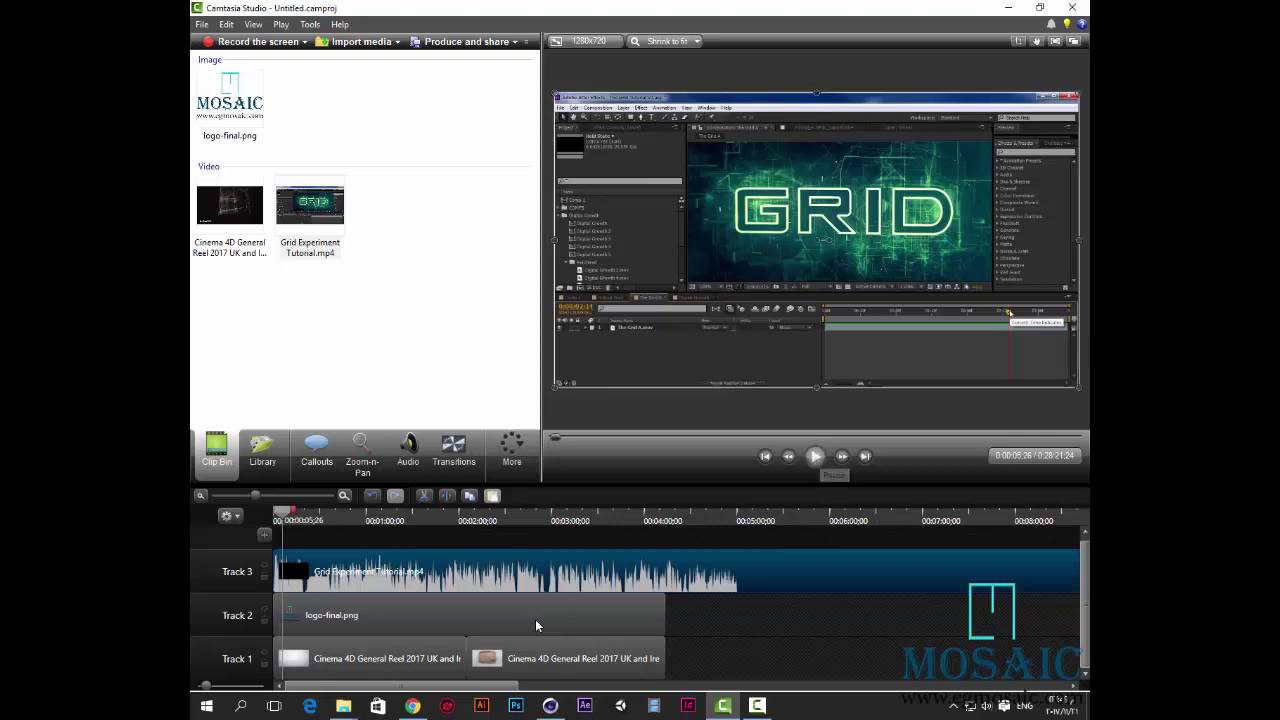
key(space)
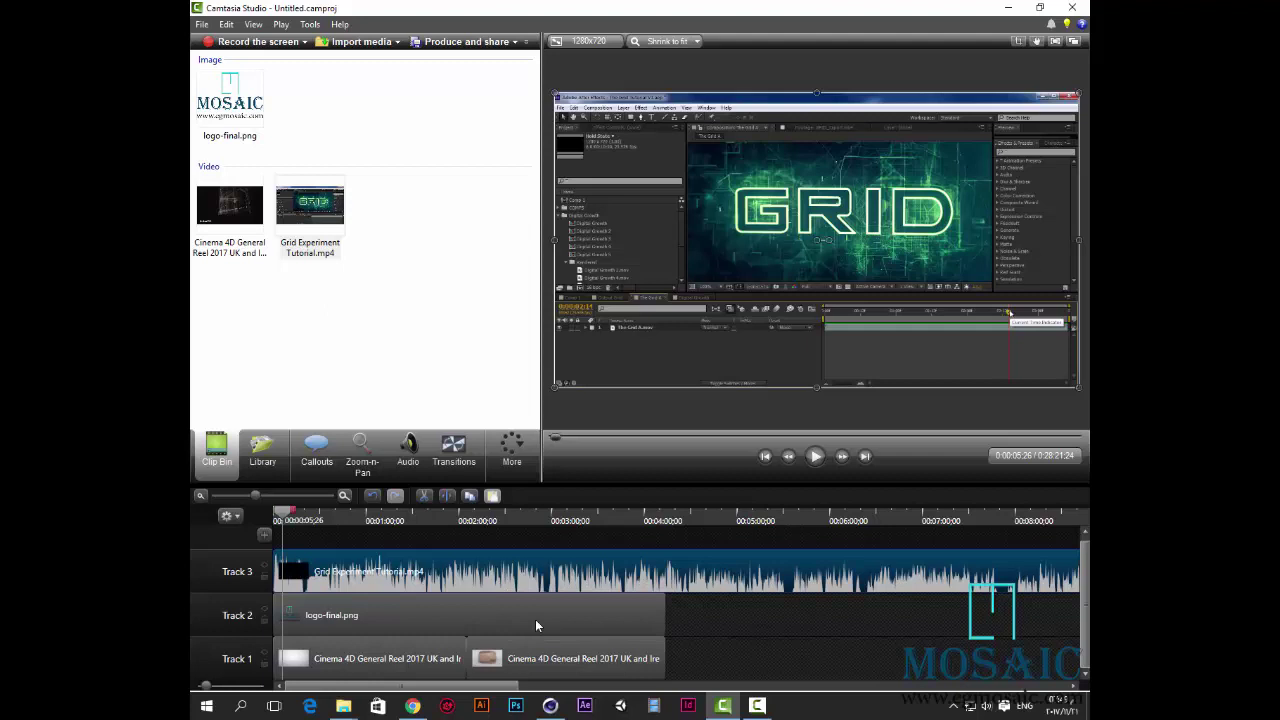
Separate the video and audio of the Grid Experiment Tutorial.mp4 clip onto Tracks 3 and 4, undoing the removal of both clips
right_click(536, 626)
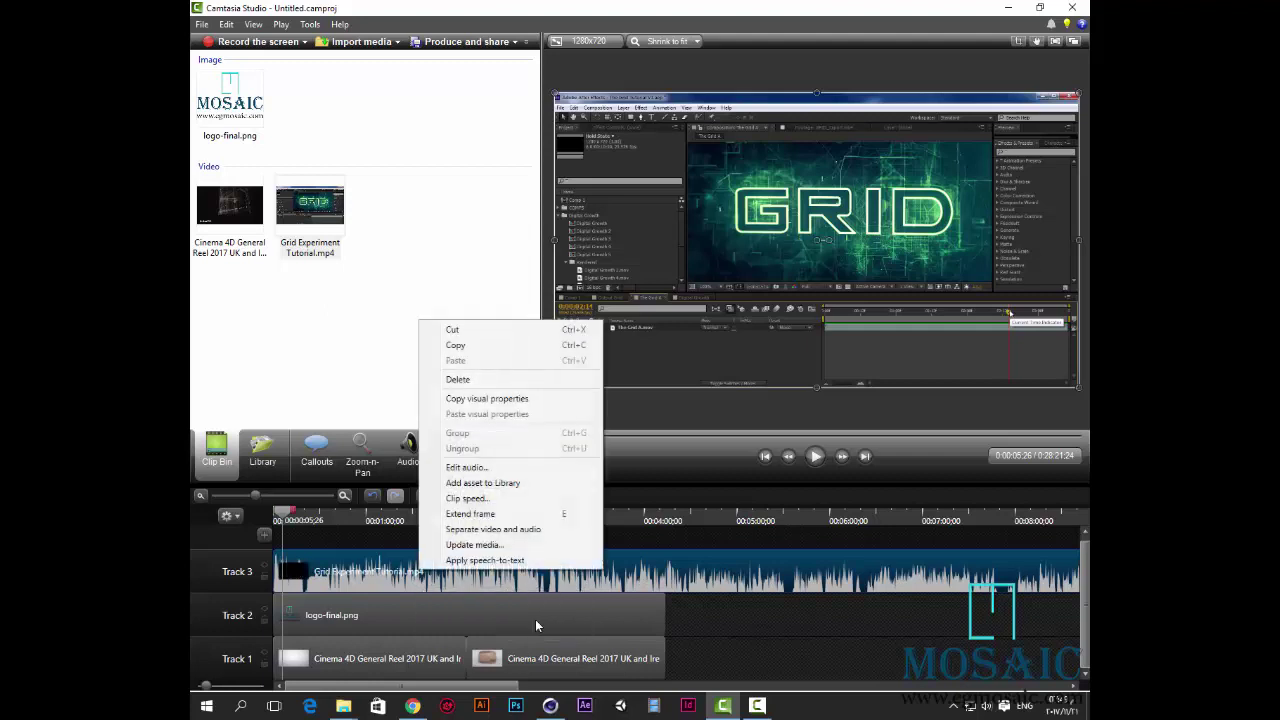
key(Up)
key(Up)
key(Return)
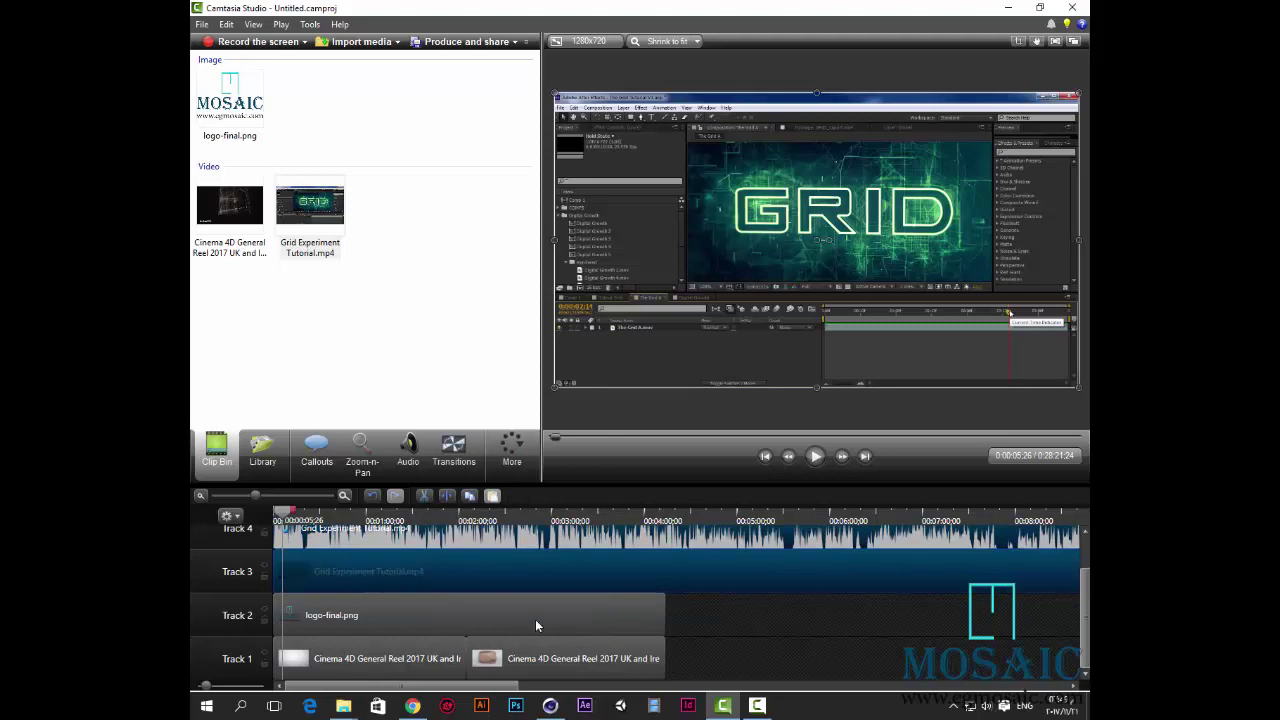
key(ctrl+z)
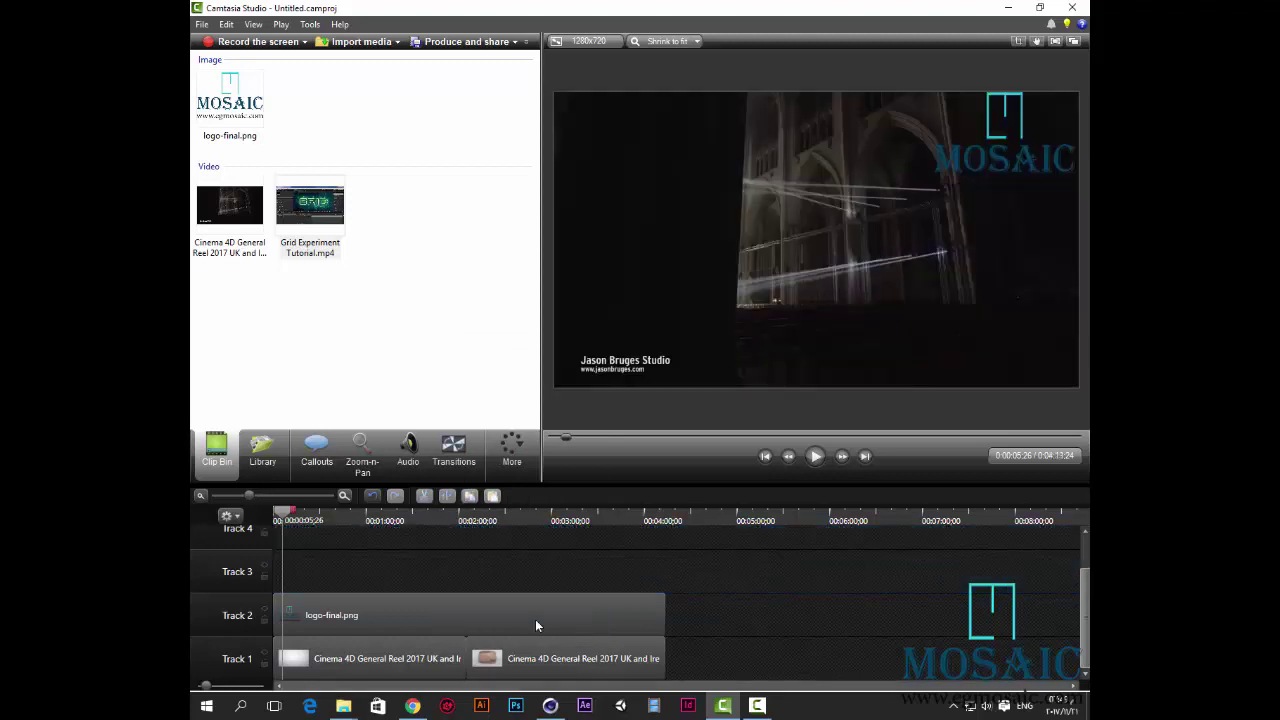
key(ctrl+y)
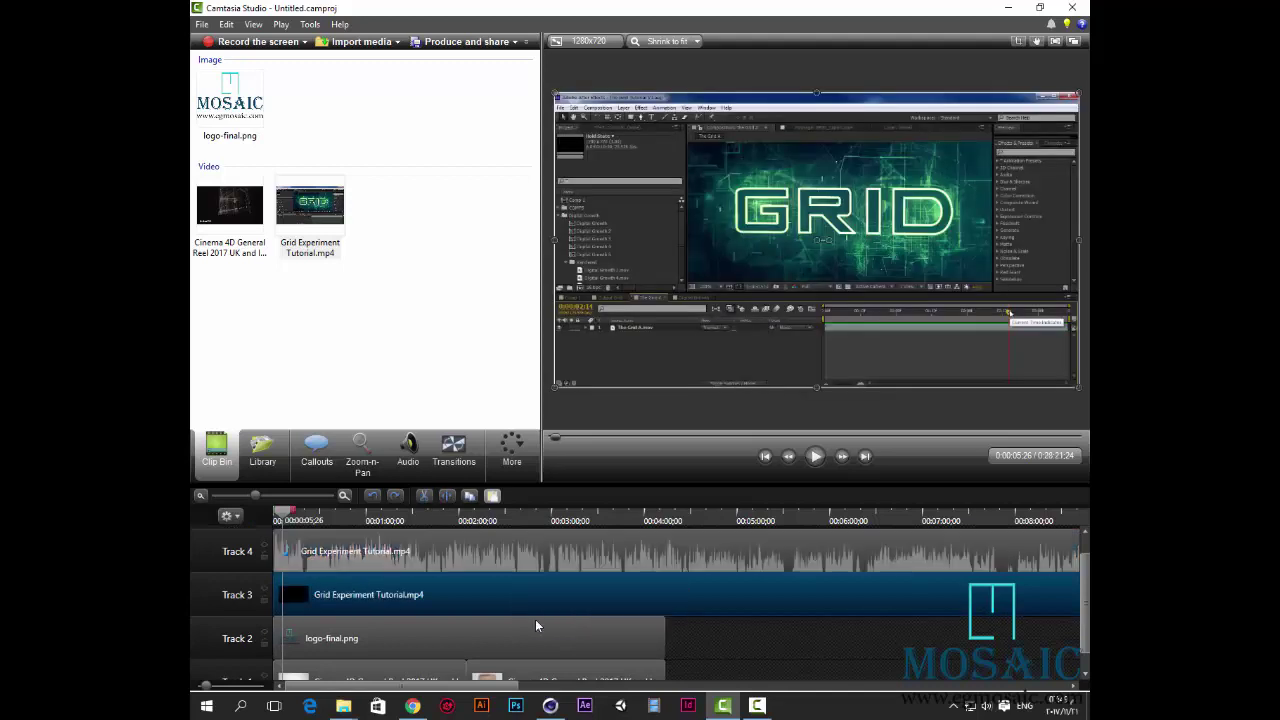
Replace the Grid Experiment Tutorial.mp4 video on Track 3 with its separated audio clip, and play to 00:00:16;27
key(Delete)
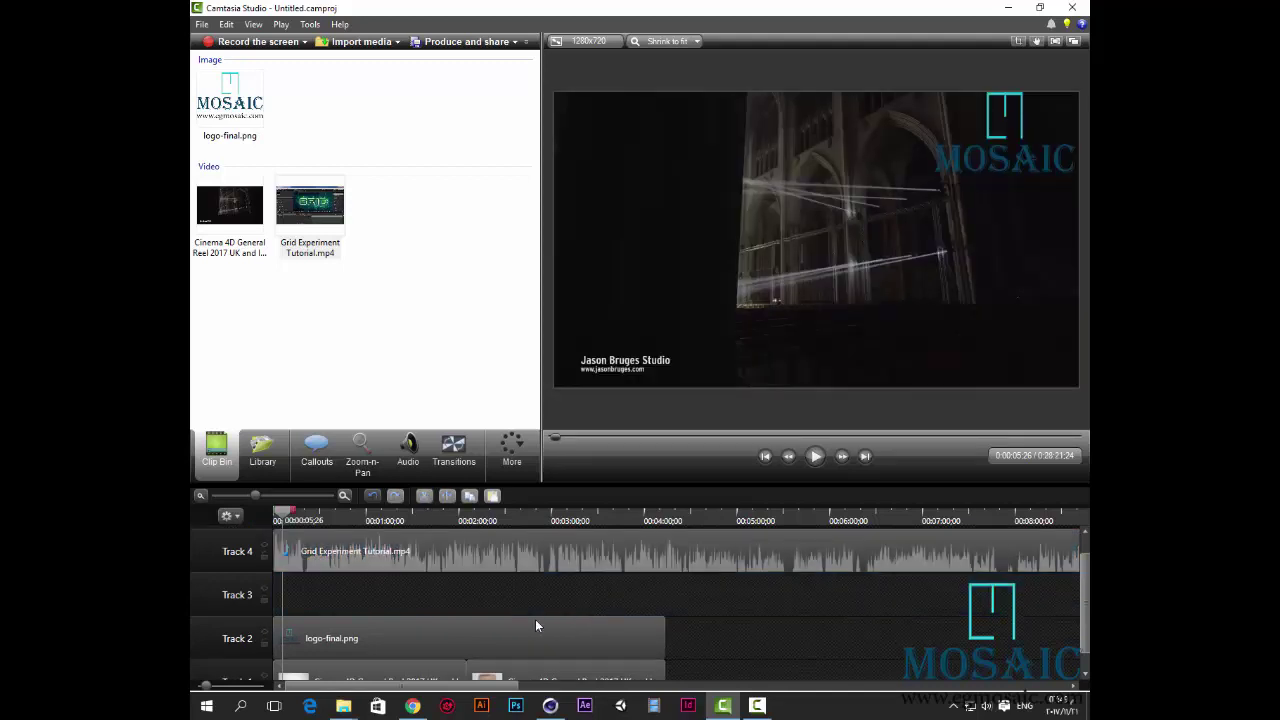
key(ctrl+z)
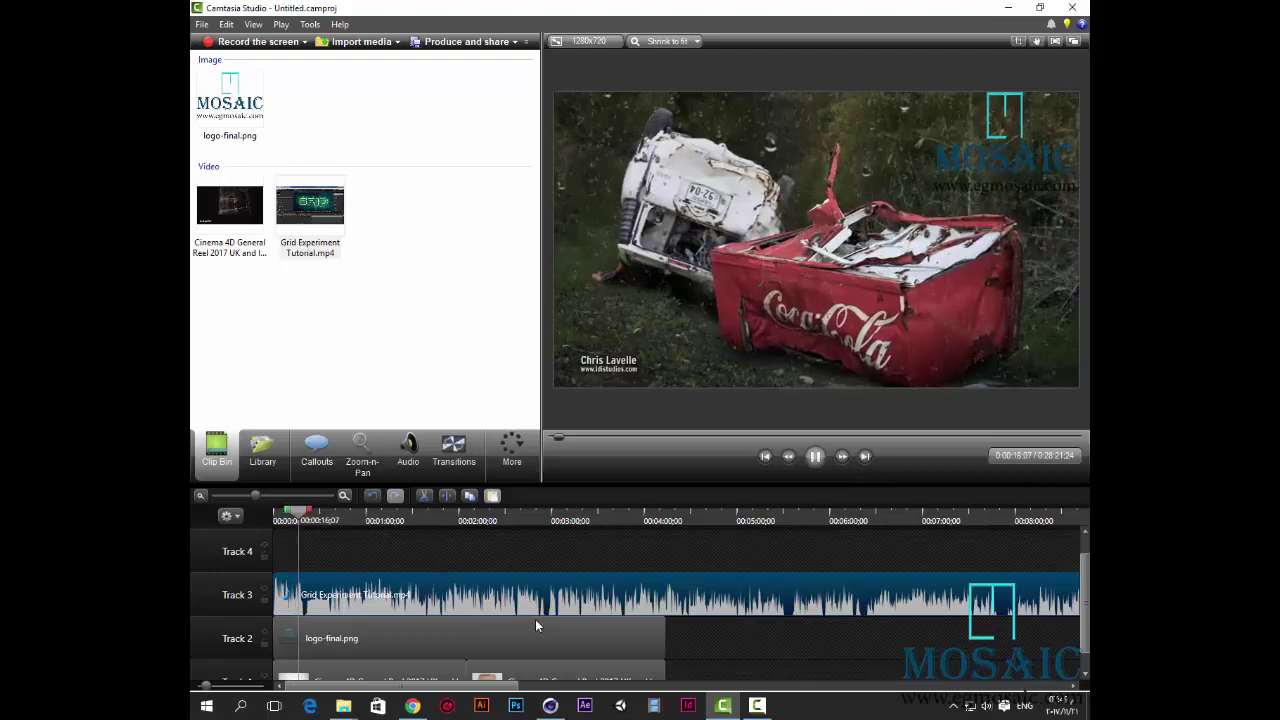
key(space)
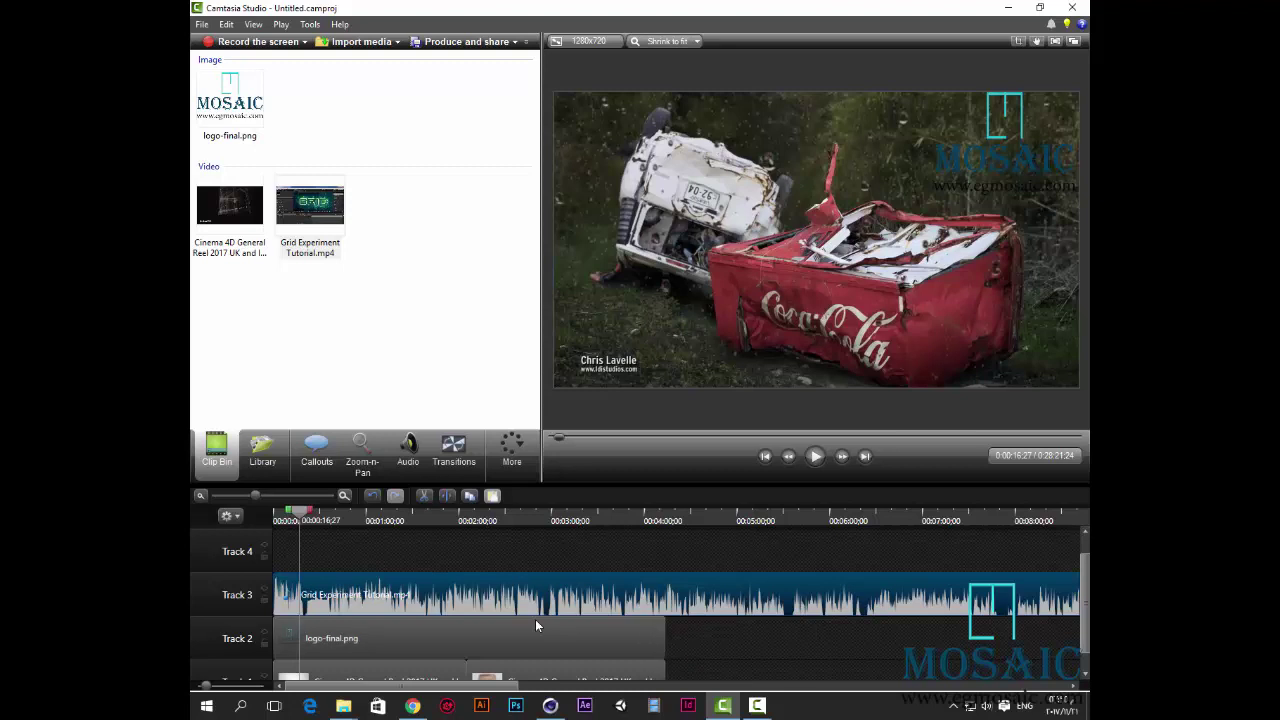
Delete the part of the Track 3 audio beyond the end of the reel, from 00:04:13;24 to 00:28:21;24
click(536, 626)
scroll(536, 626, down, 3)
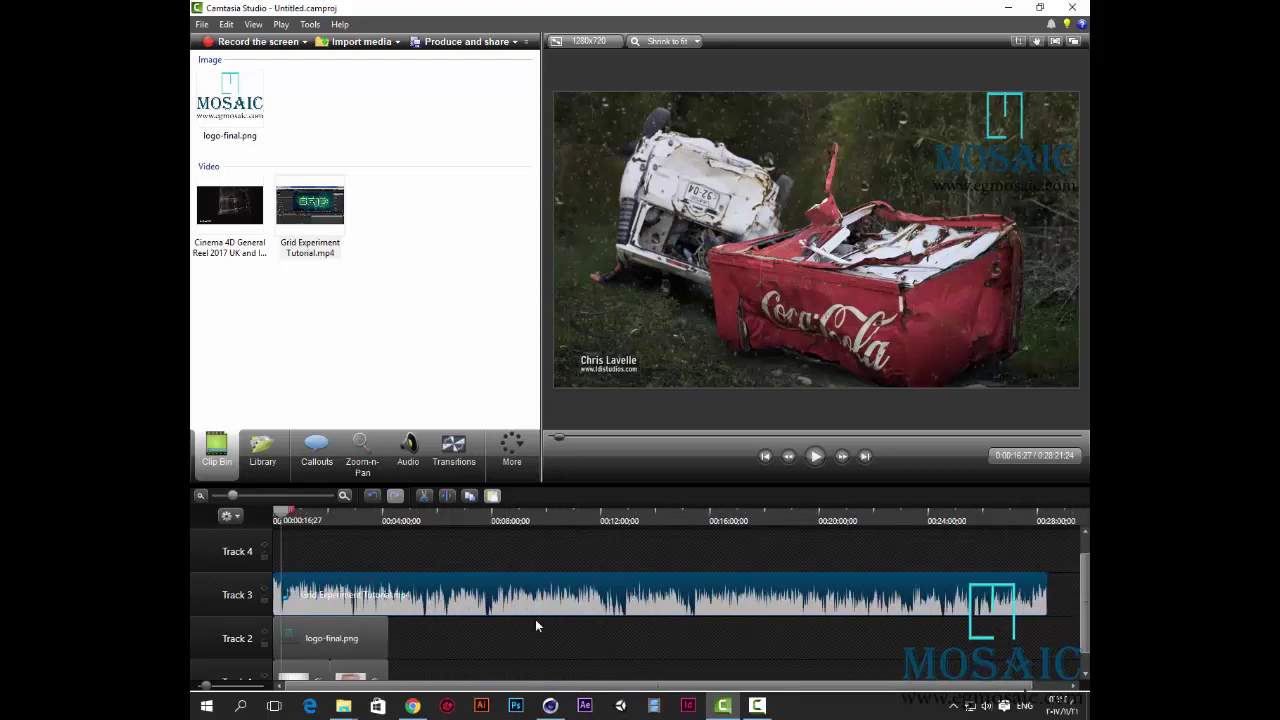
key(ctrl+alt+Right)
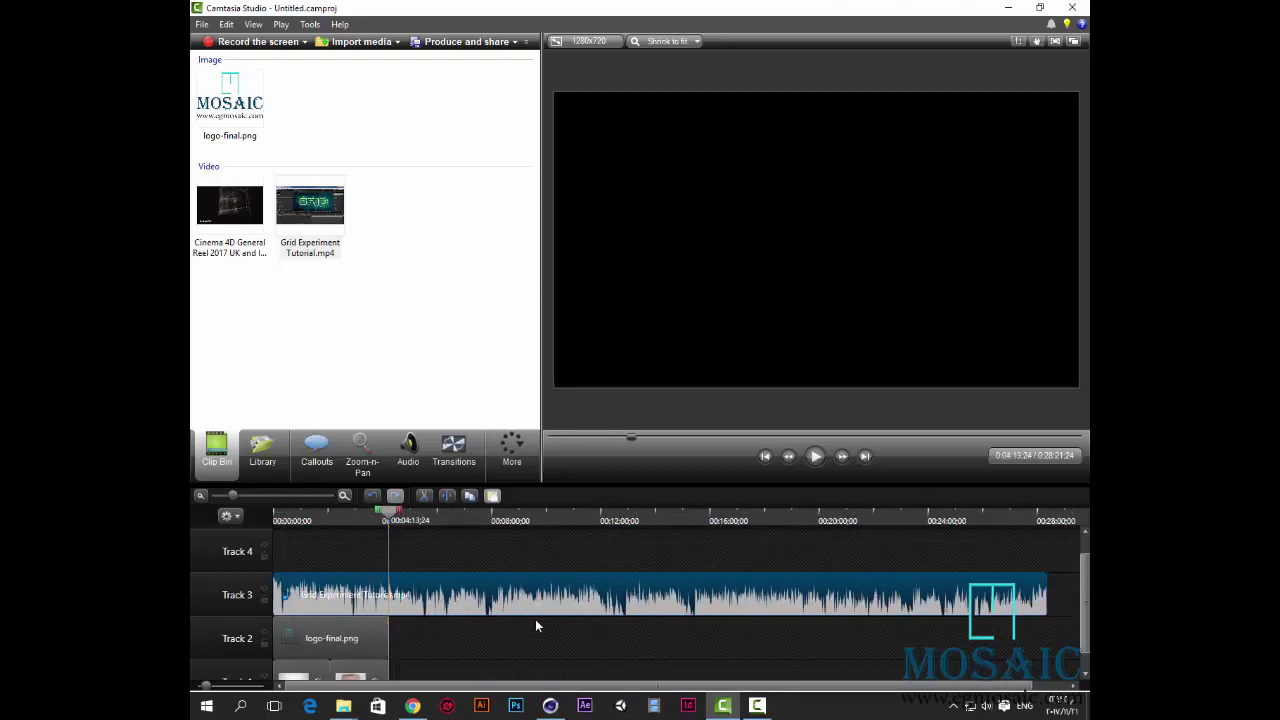
key(ctrl+alt+shift+Right)
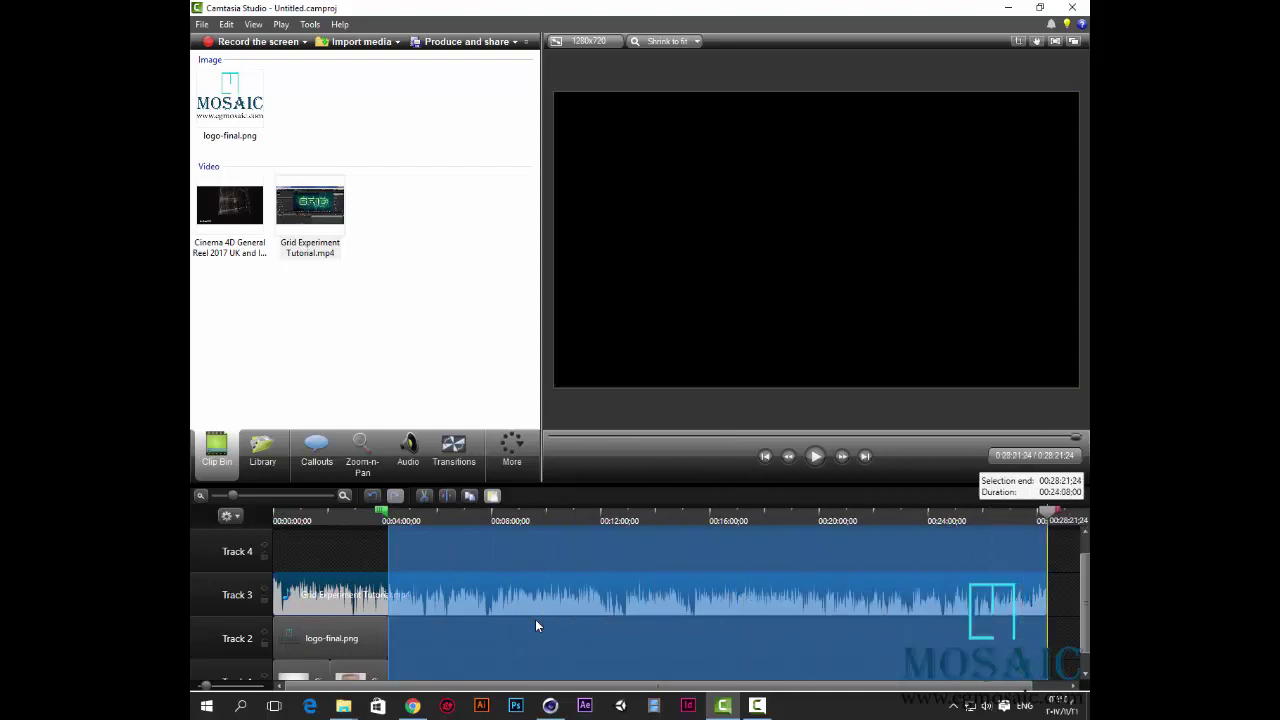
key(Delete)
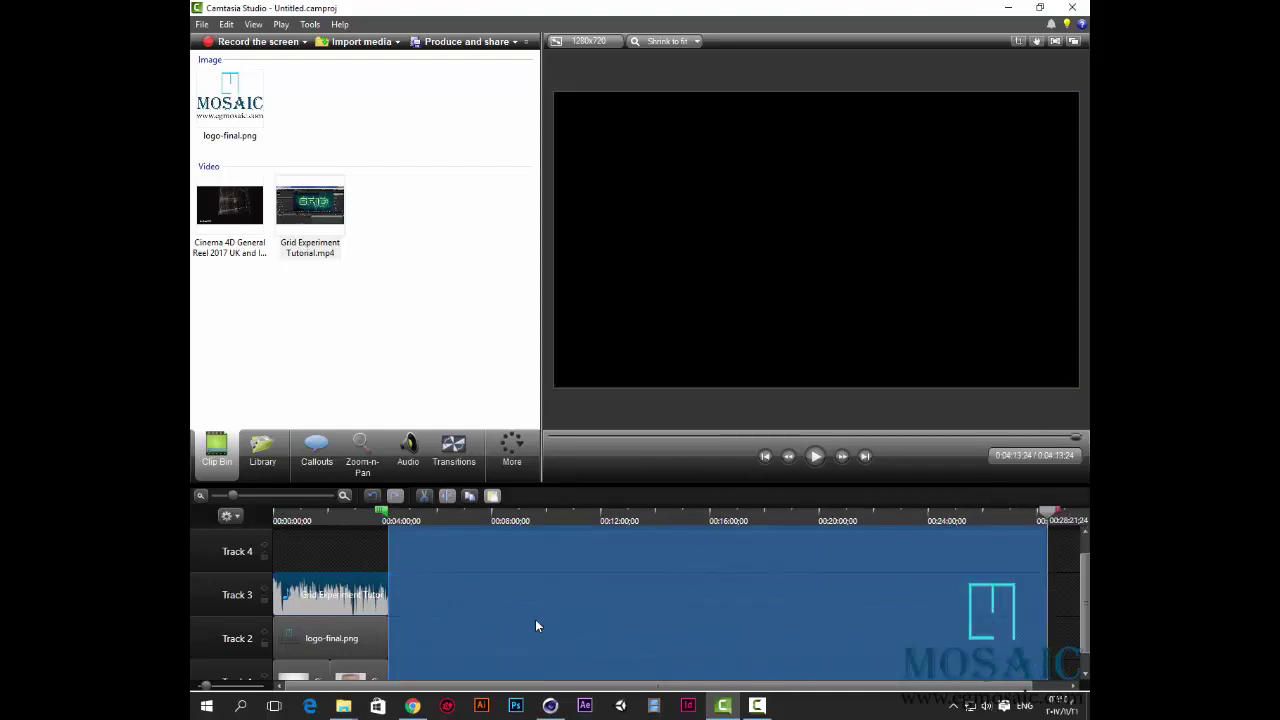
Play the combined timeline with the new audio from the beginning to 00:00:11;08
key(ctrl+Home)
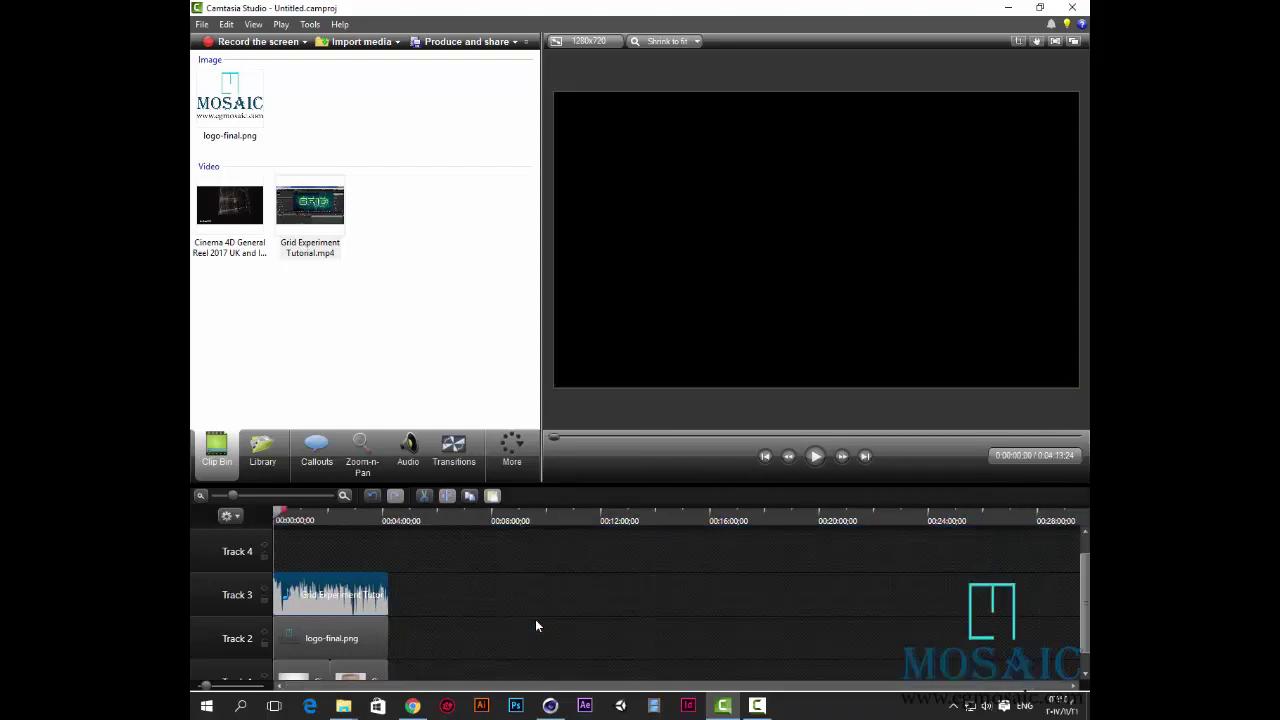
scroll(536, 625, up, 5)
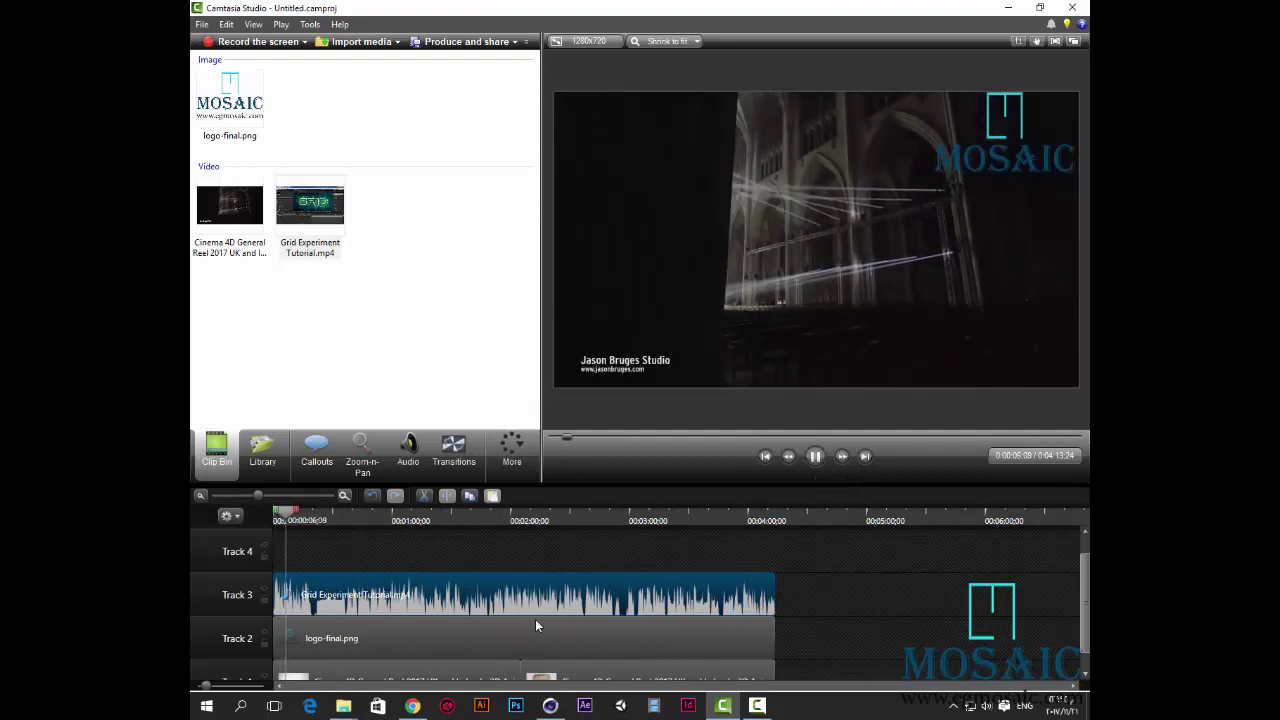
scroll(536, 626, down, 1)
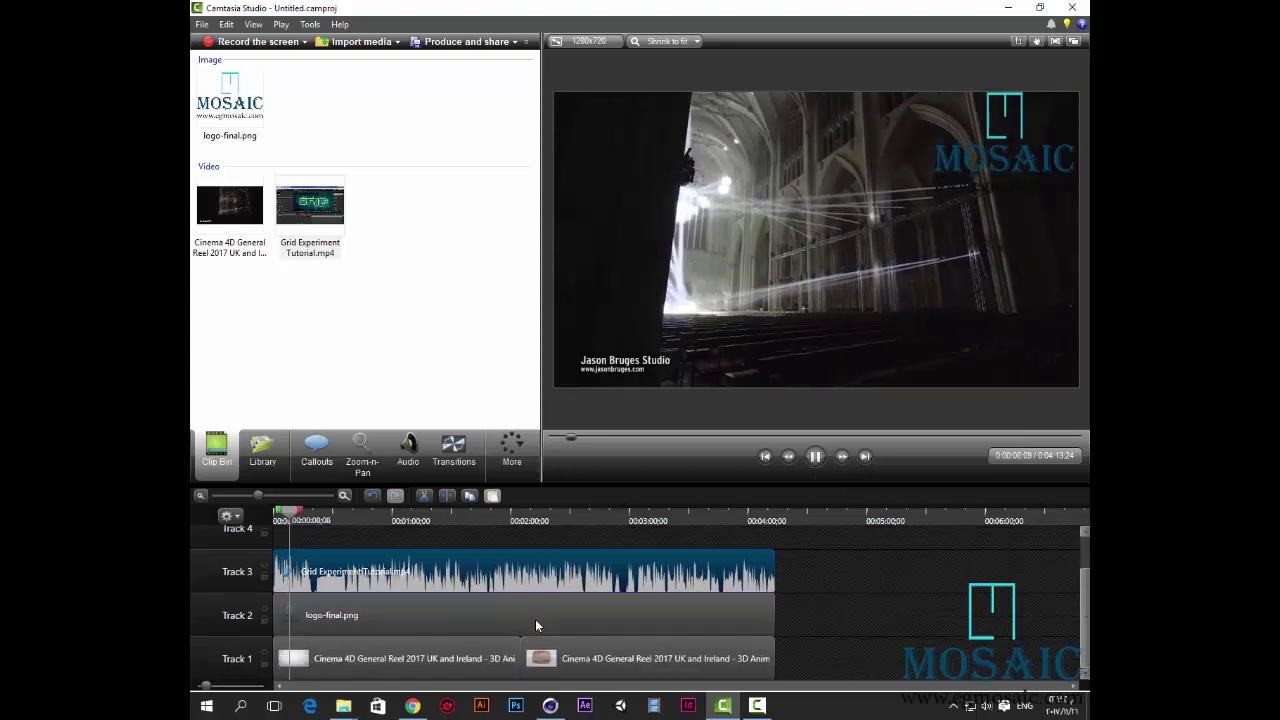
scroll(536, 626, up, 2)
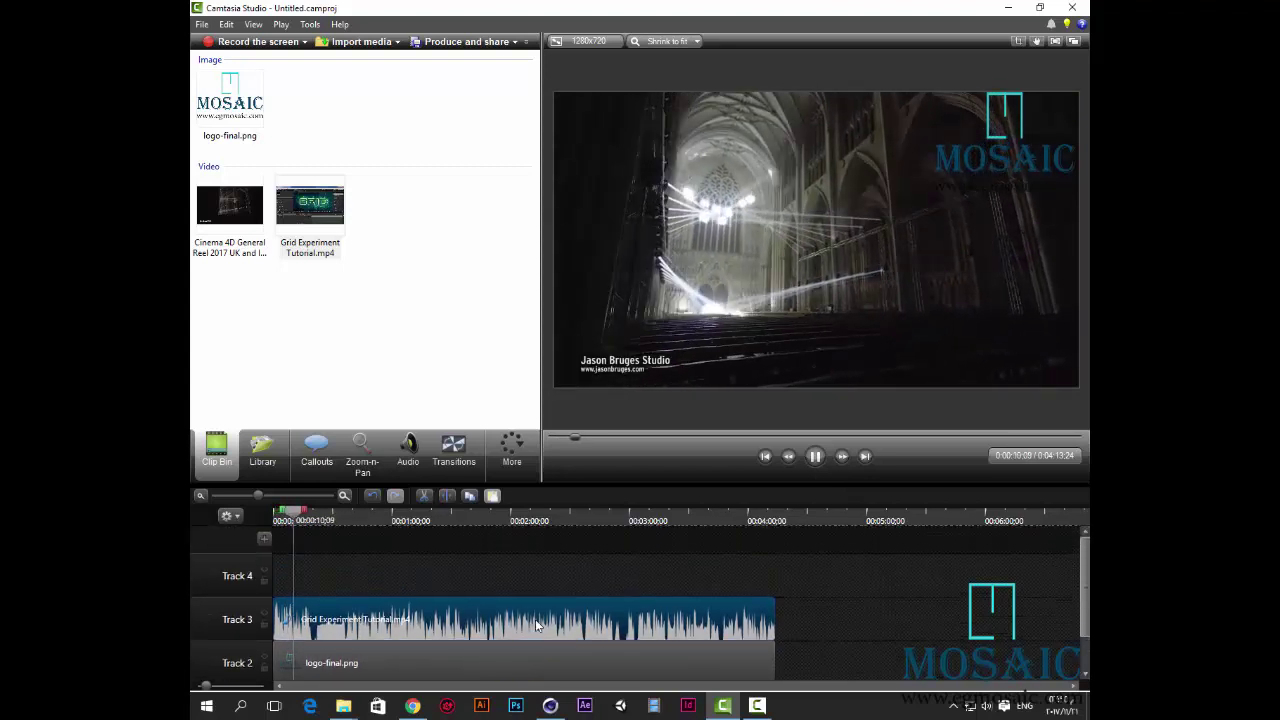
key(space)
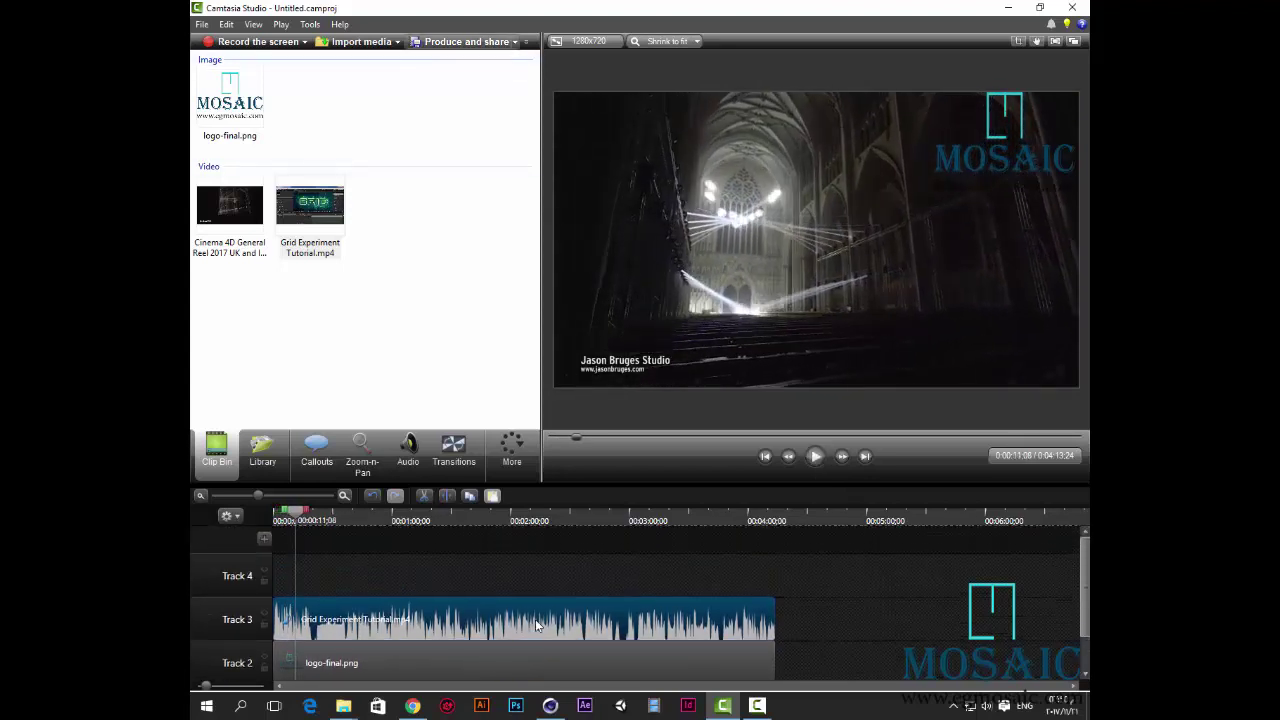
Start producing the video and choose the MP4 only (up to 720p) preset in the Production Wizard
key(ctrl+p)
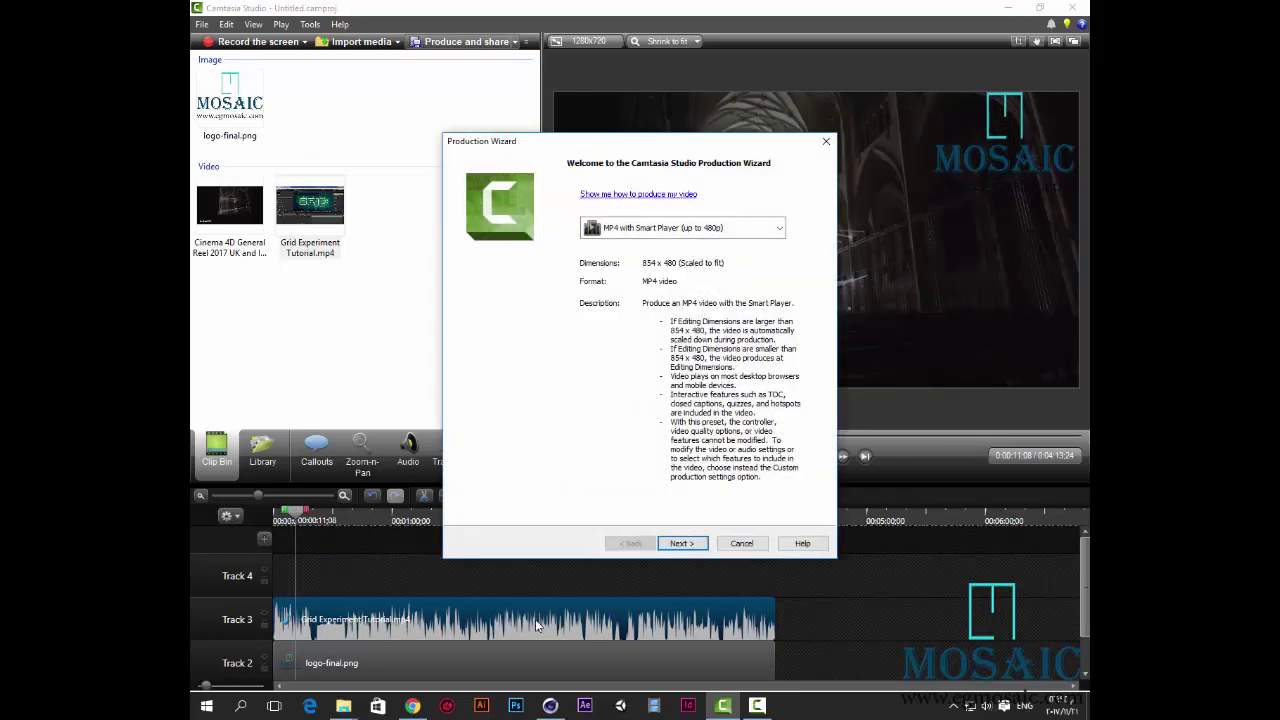
key(alt+Down)
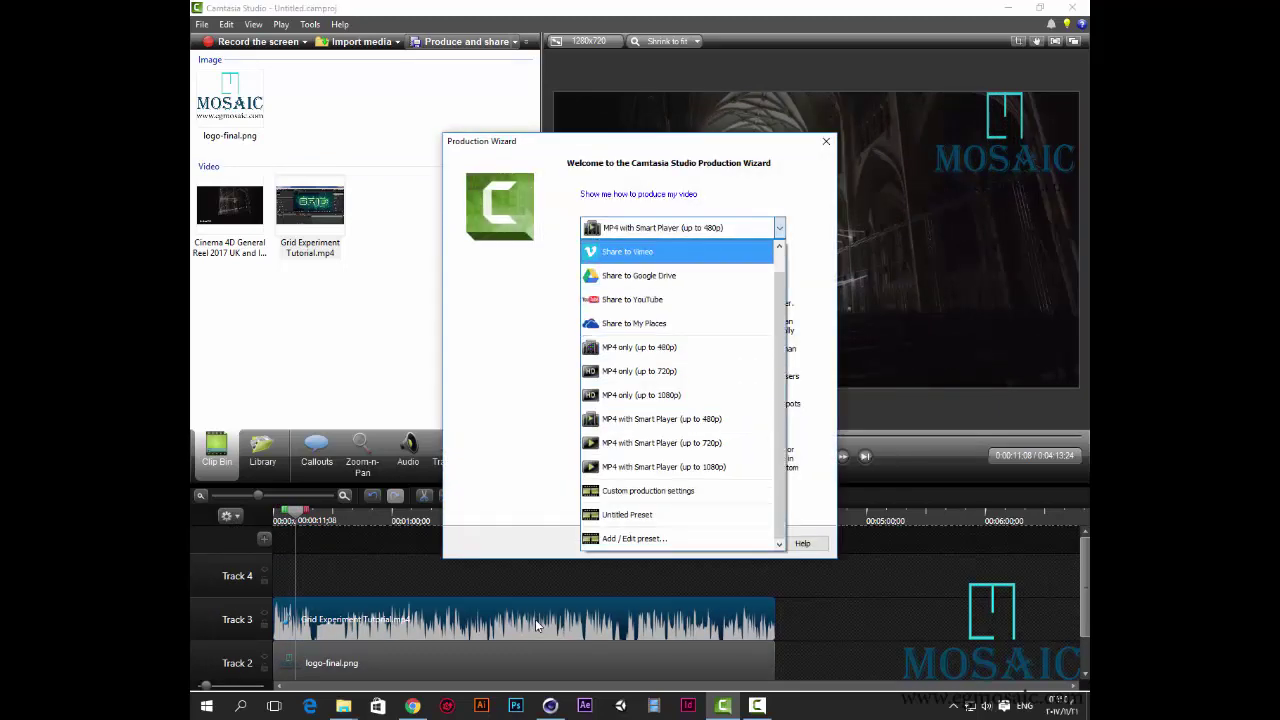
key(Down)
key(Down)
key(Down)
key(Down)
key(Down)
key(Down)
key(Down)
key(Down)
key(Down)
key(Up)
key(Up)
key(Up)
key(Down)
key(Up)
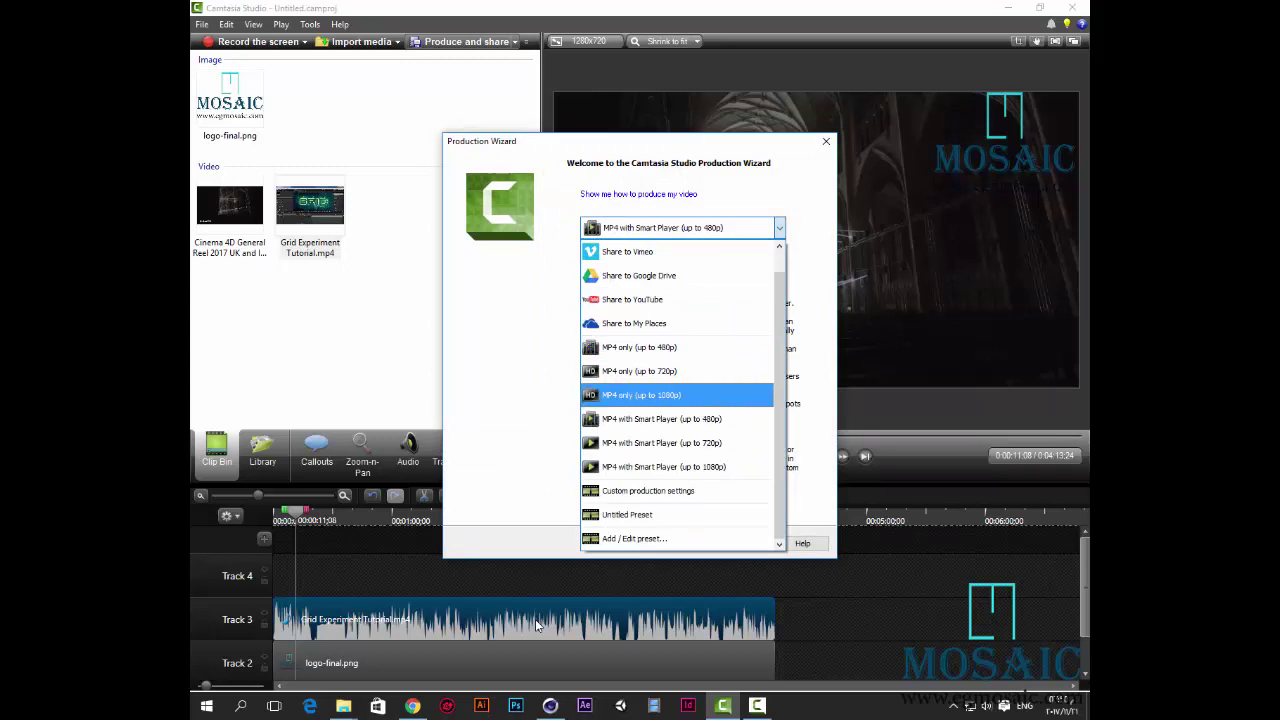
key(Up)
key(Return)
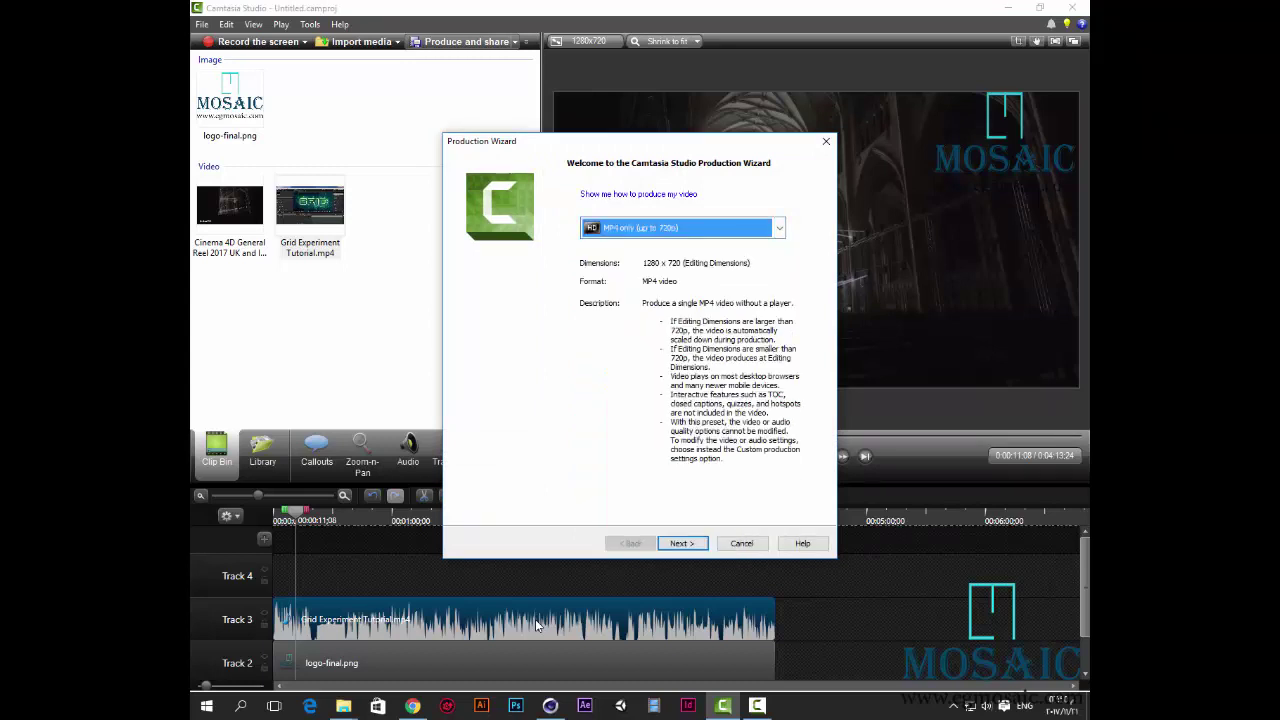
Review the production name, folder and post production options in the Production Wizard, and cancel the production
key(Return)
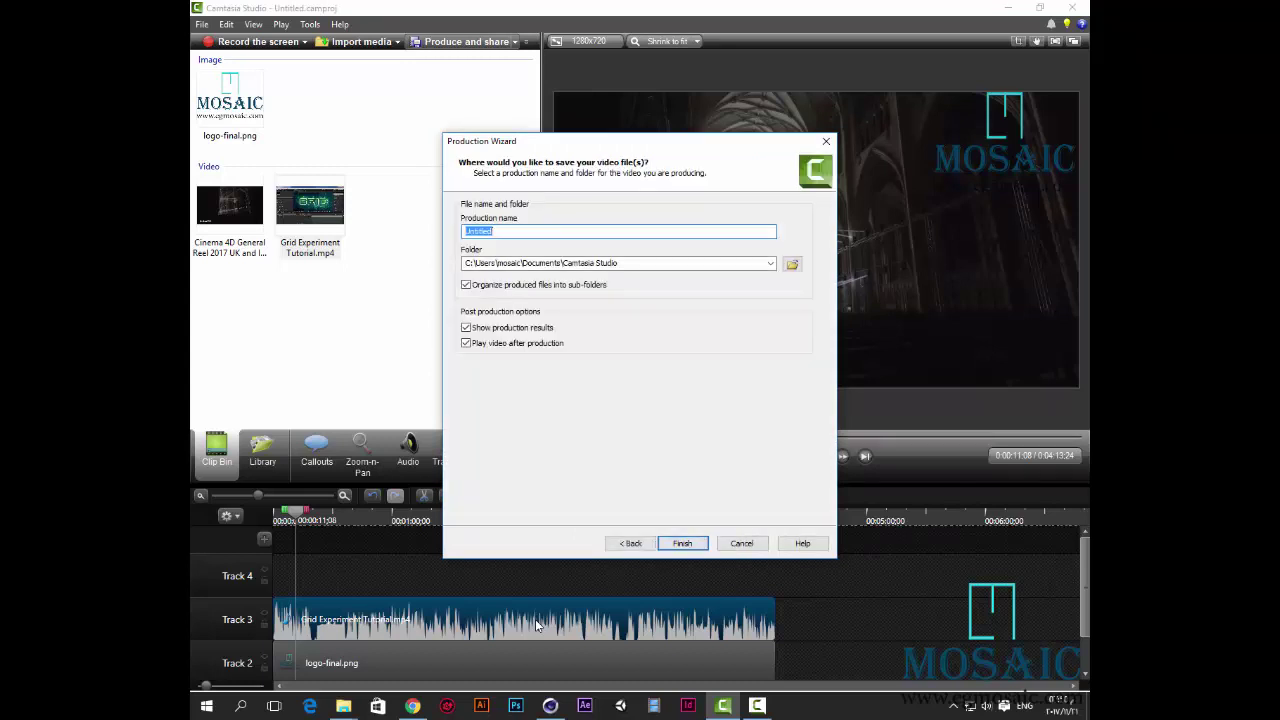
key(Return)
key(Return)
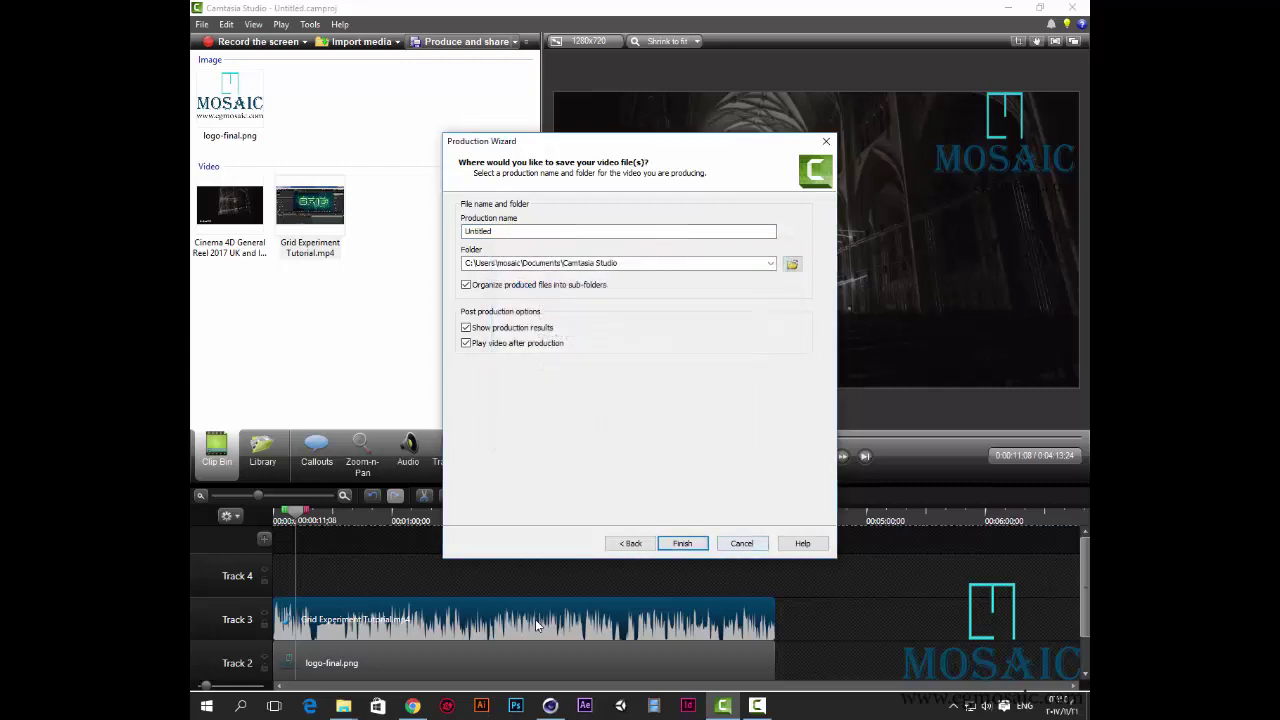
key(Tab)
key(Return)
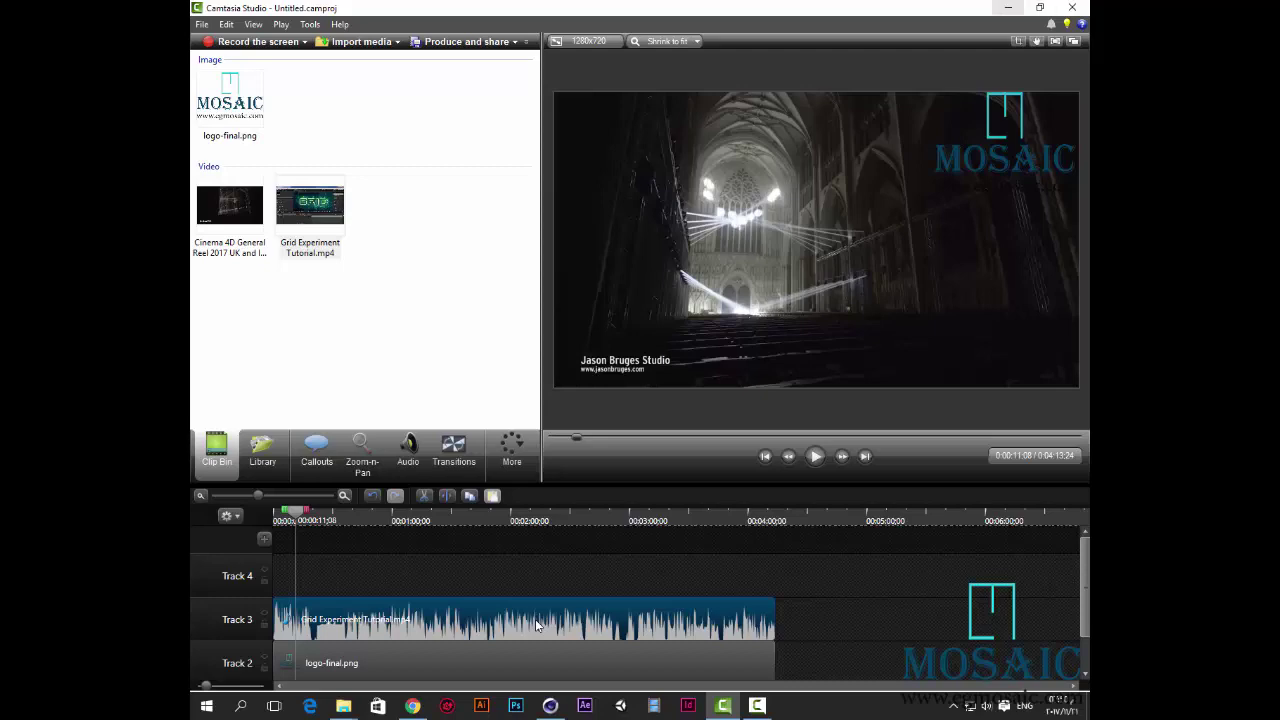
Switch to Cinema 4D, play the finished render in the Picture Viewer and check the Save settings in Render Settings
key(alt+Tab)
key(alt+Tab)
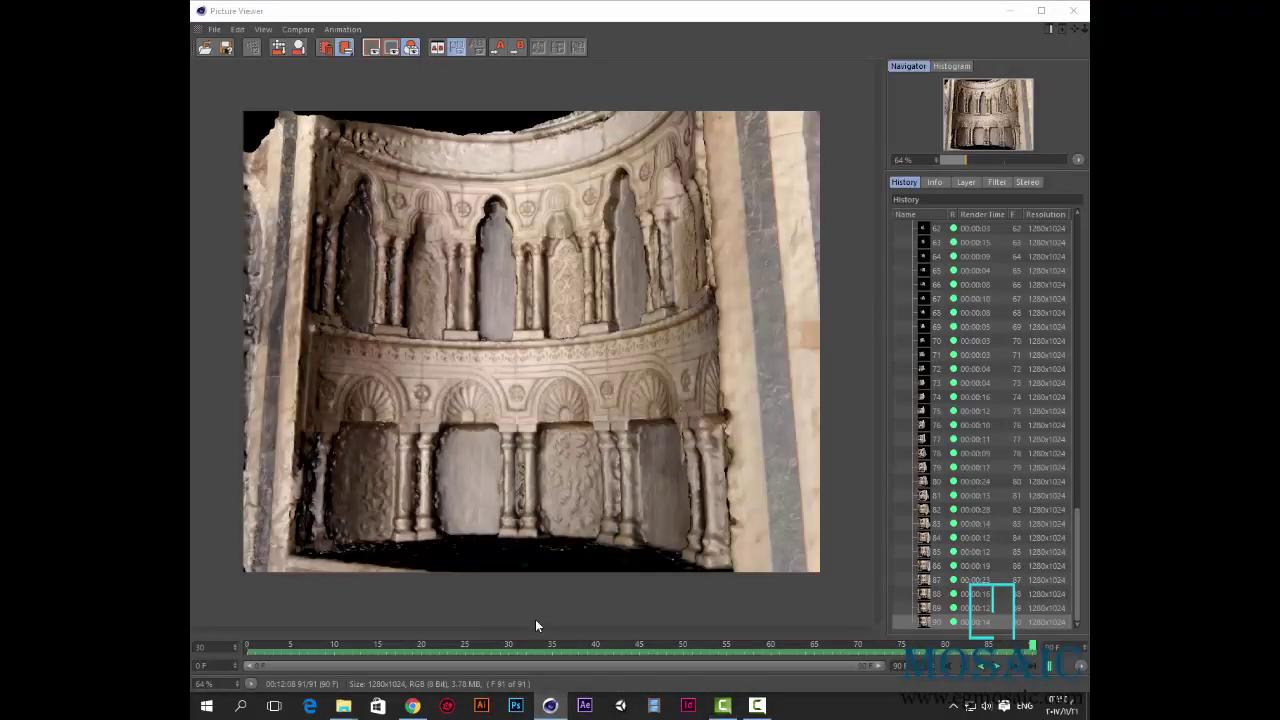
key(F8)
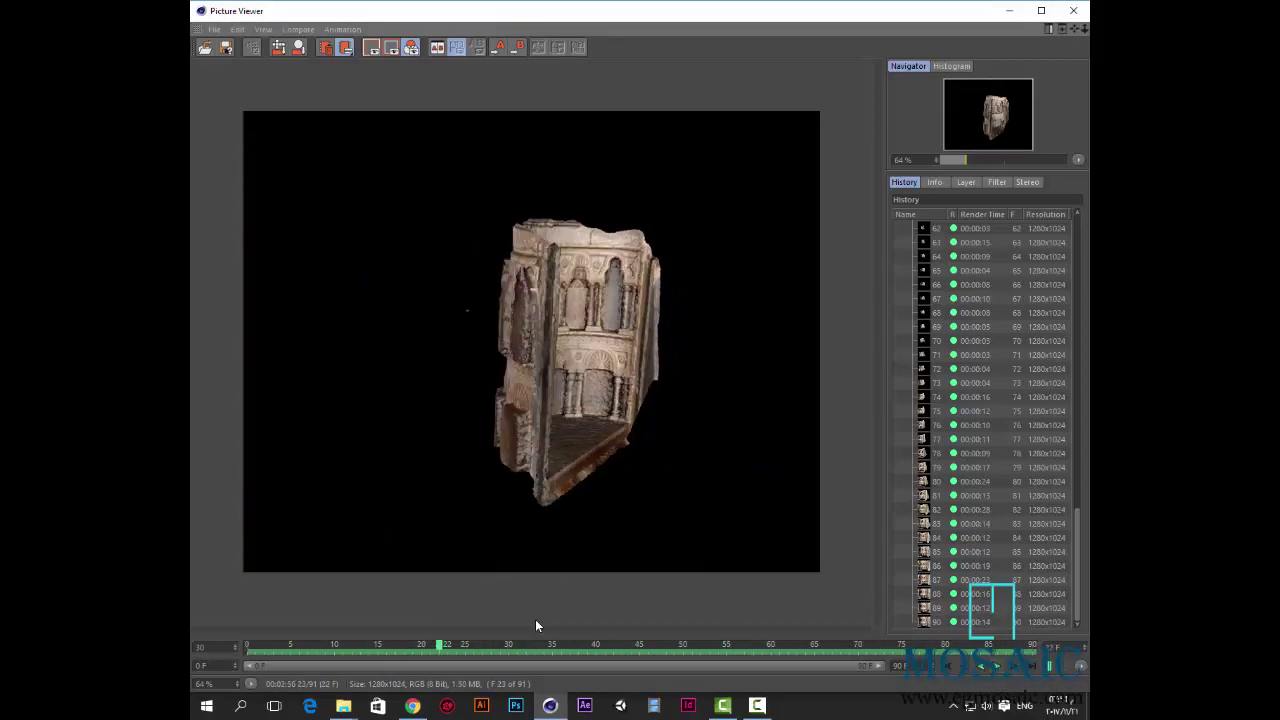
drag(936, 11, 878, 29)
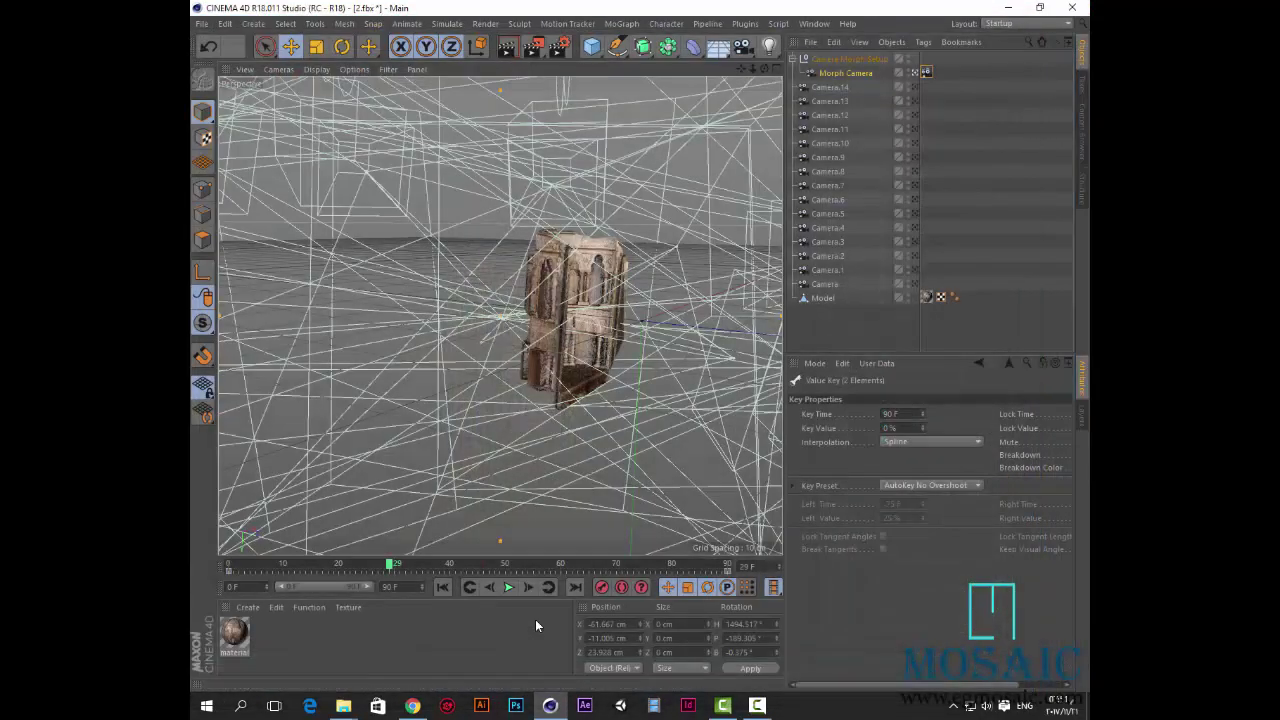
key(ctrl+b)
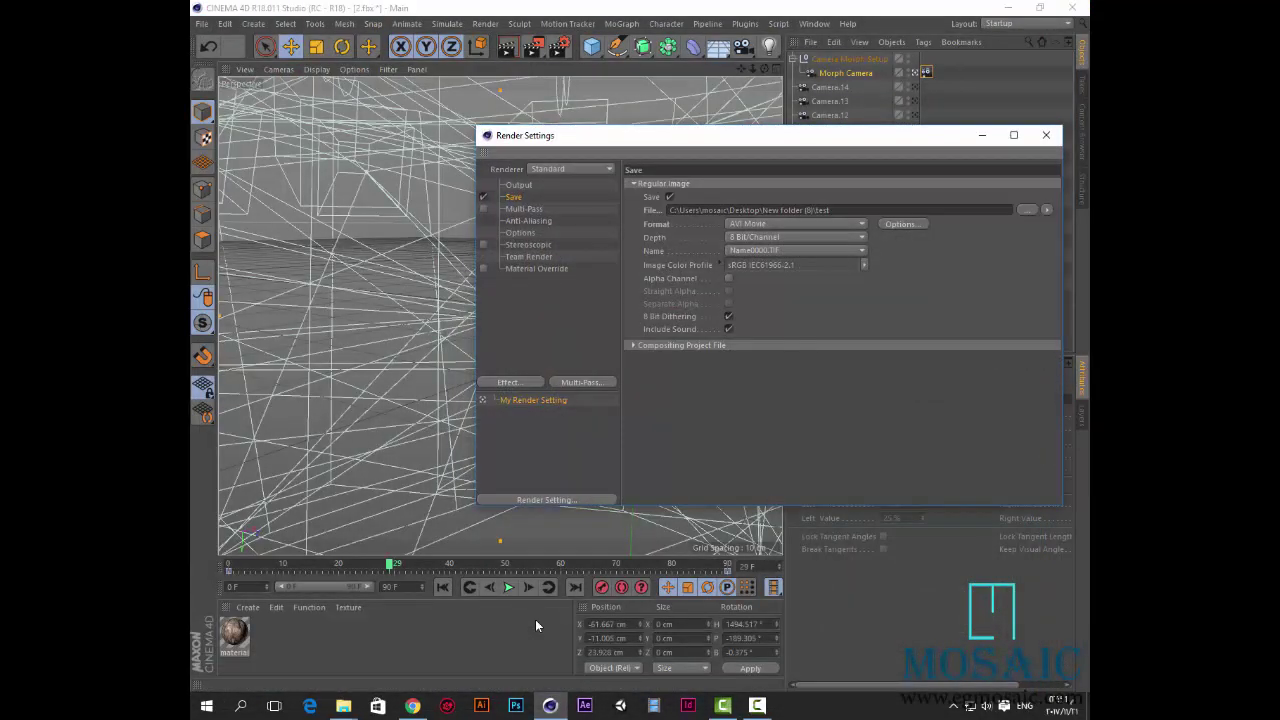
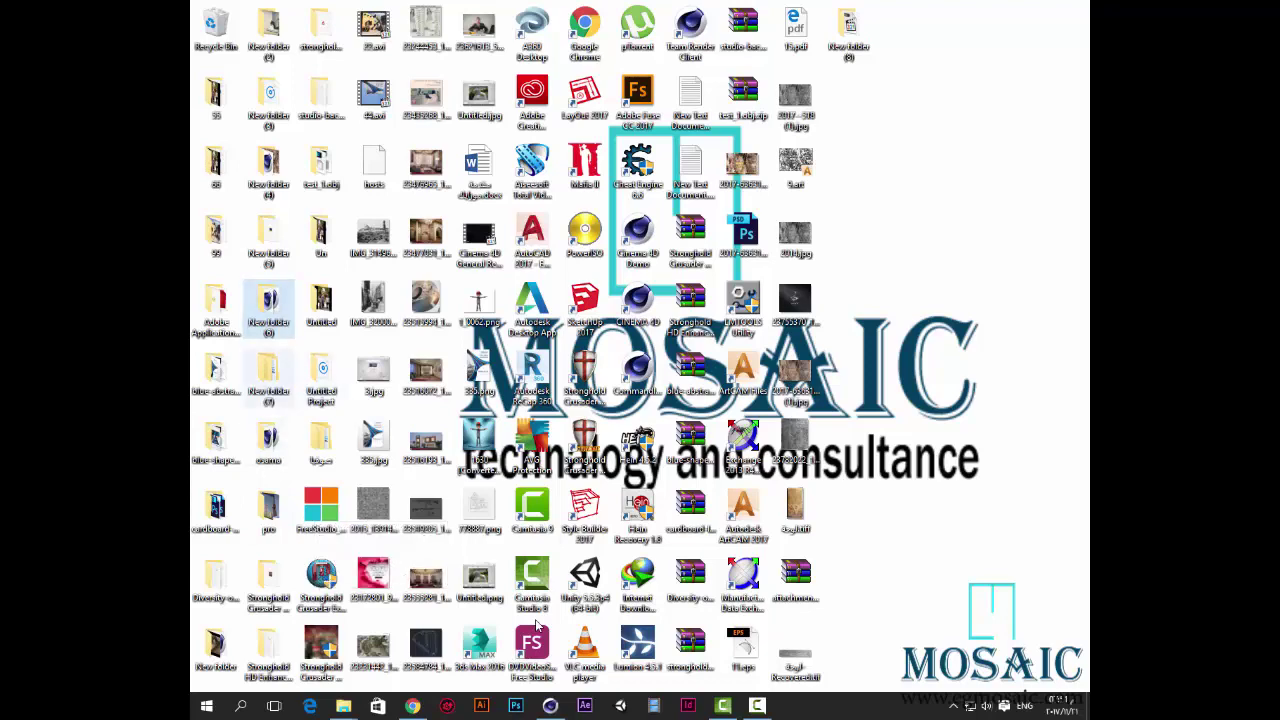
Open New folder (8) on the desktop, maximize its window, and play the rendered test.avi before closing the player
key(Down)
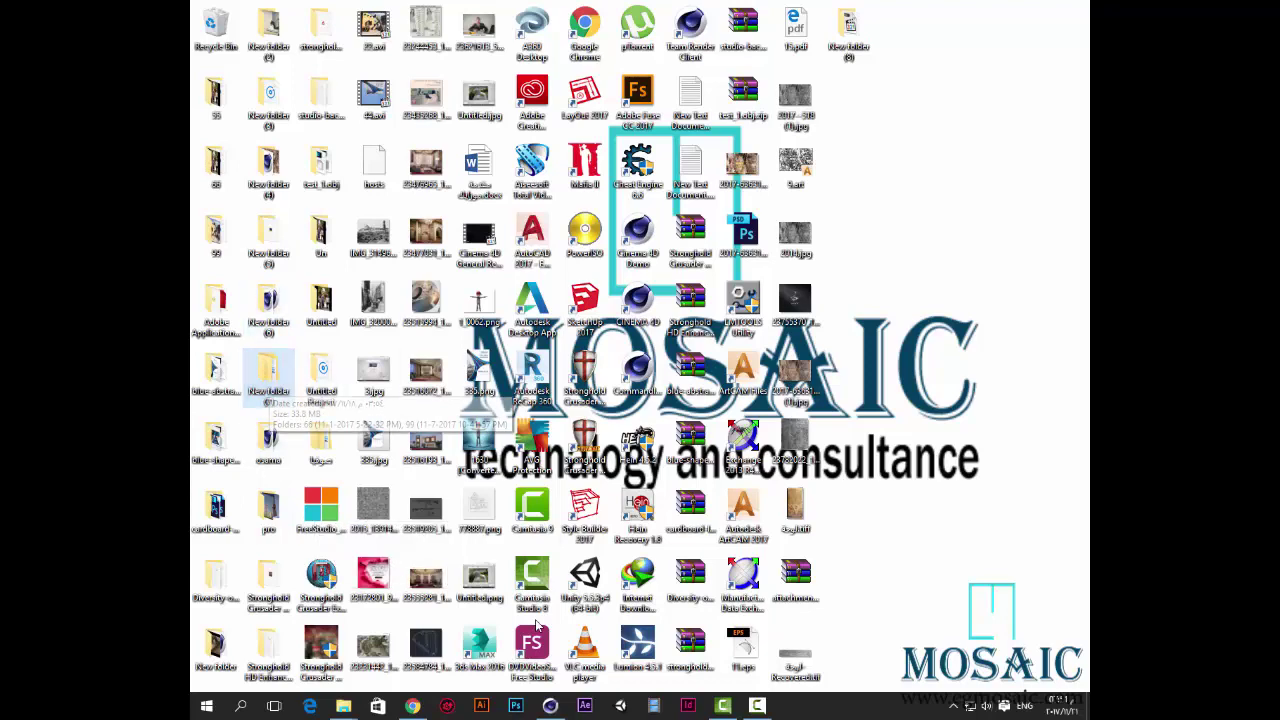
click(848, 32)
key(Return)
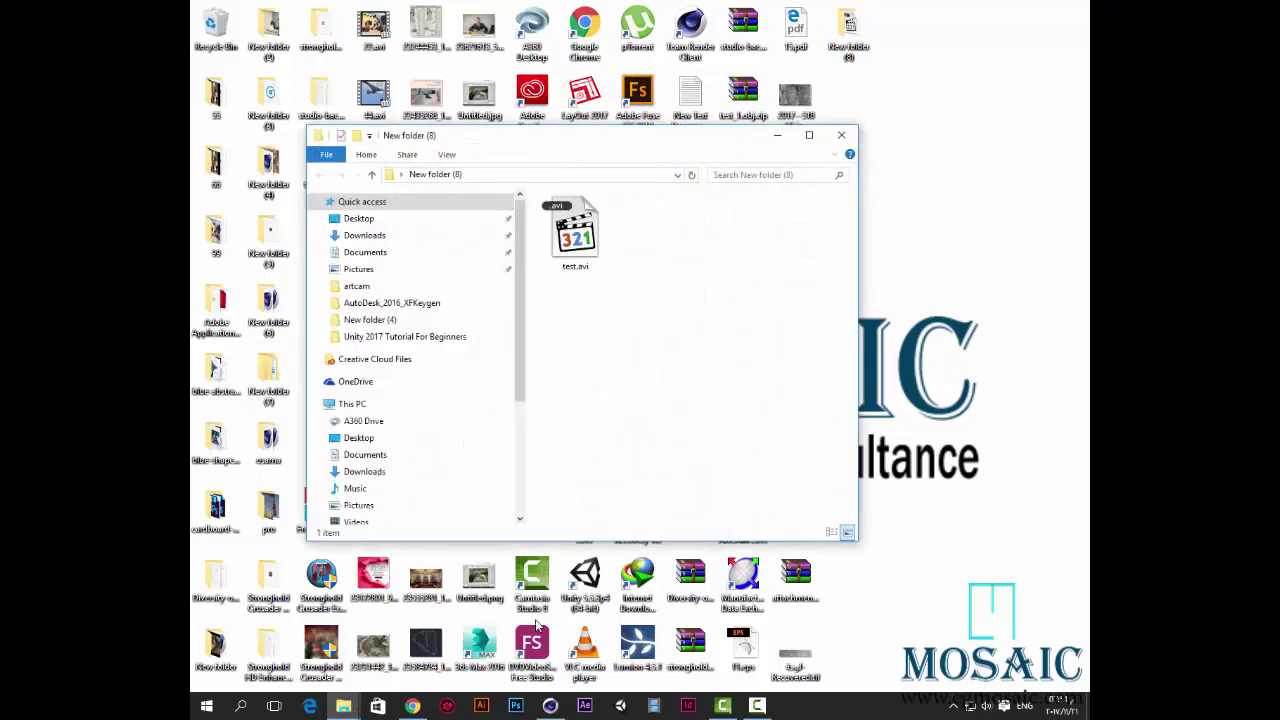
key(super+Up)
key(Down)
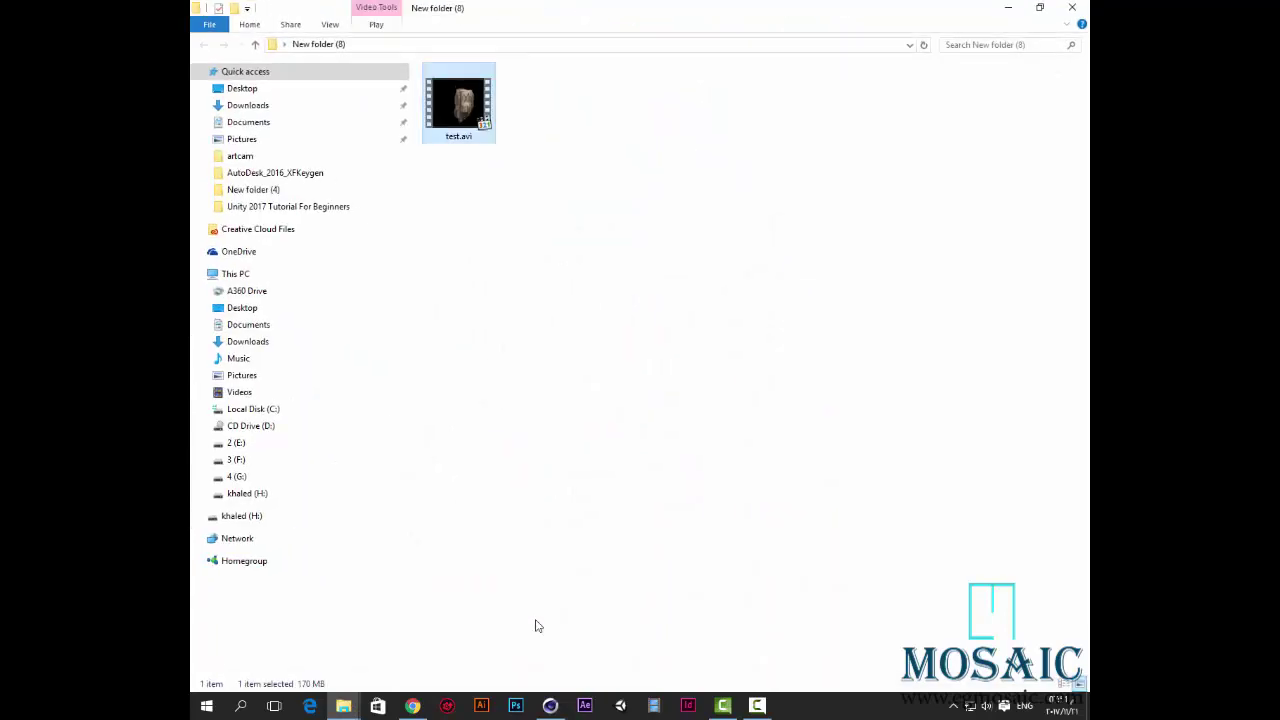
key(Return)
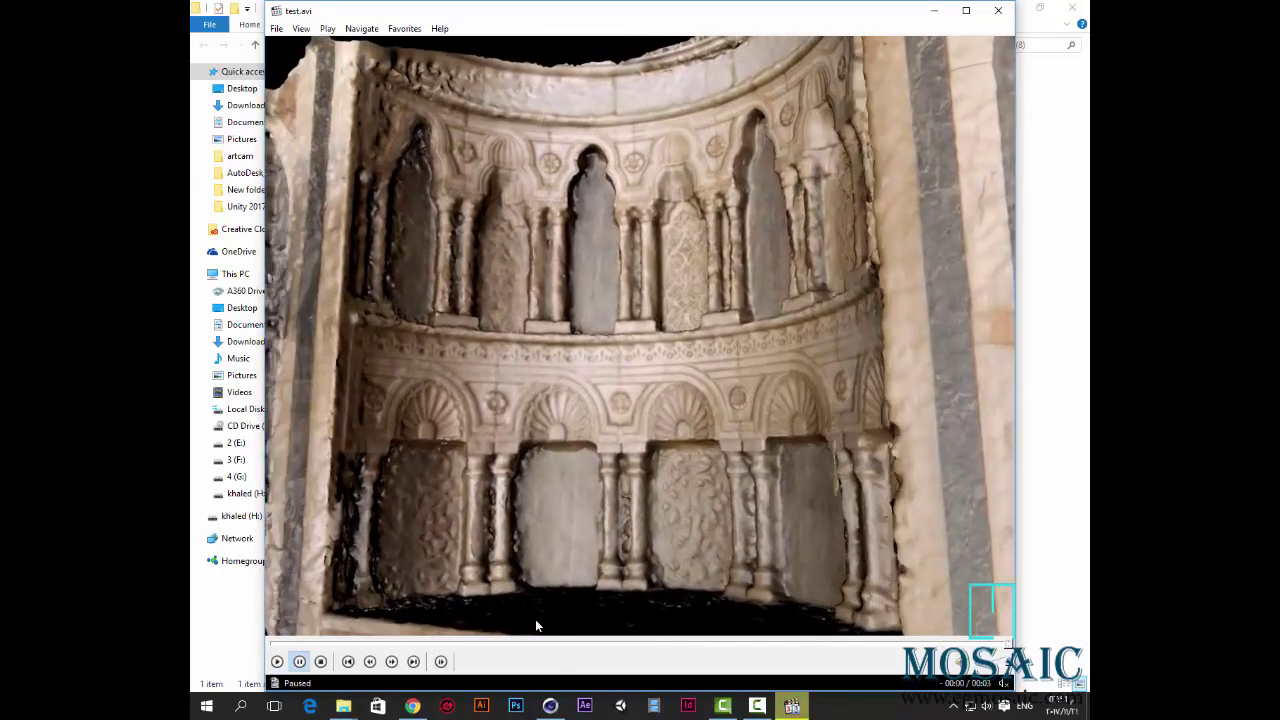
key(alt+F4)
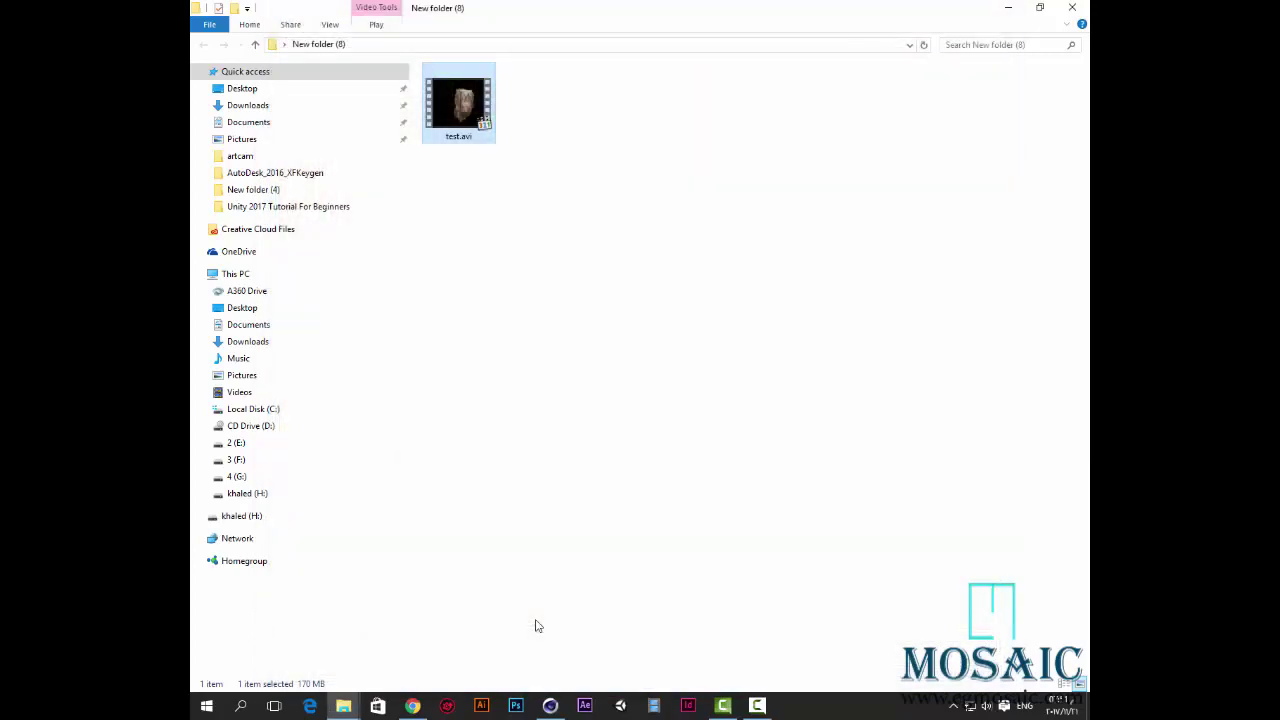
Switch to Camtasia Studio and delete all clips from the timeline
key(alt+Tab)
key(ctrl+a)
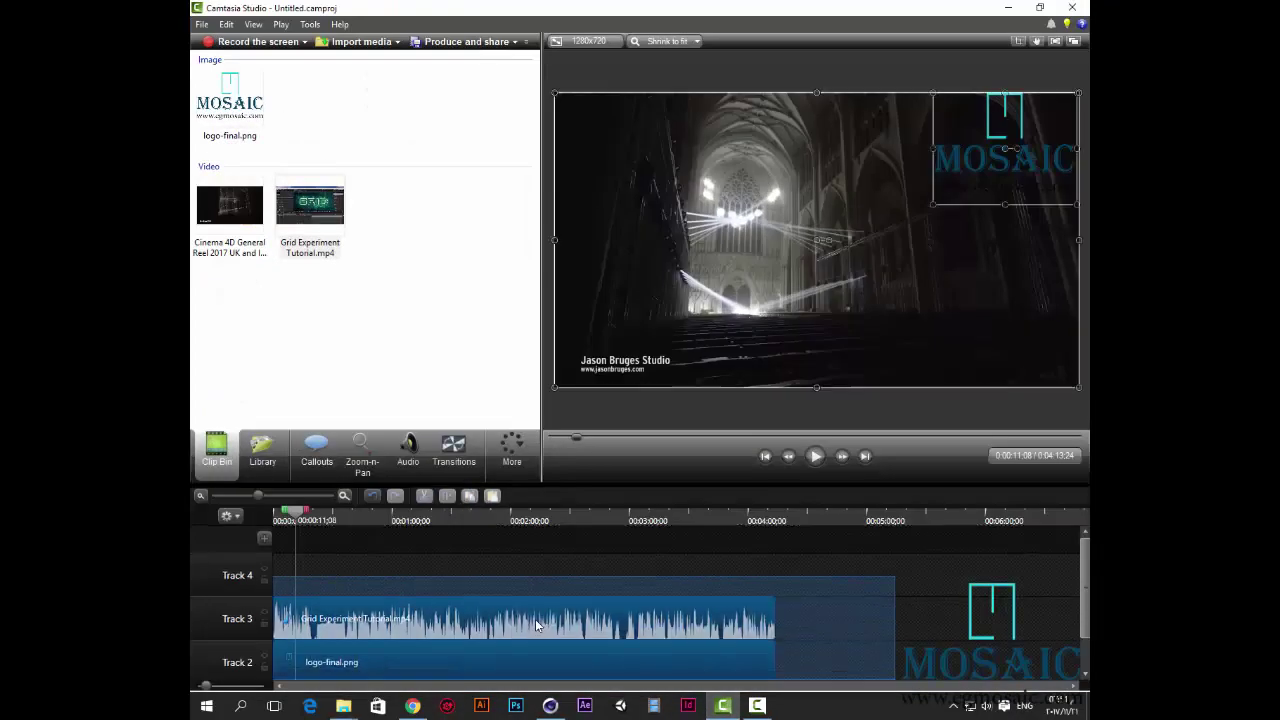
scroll(536, 626, down, 1)
key(Delete)
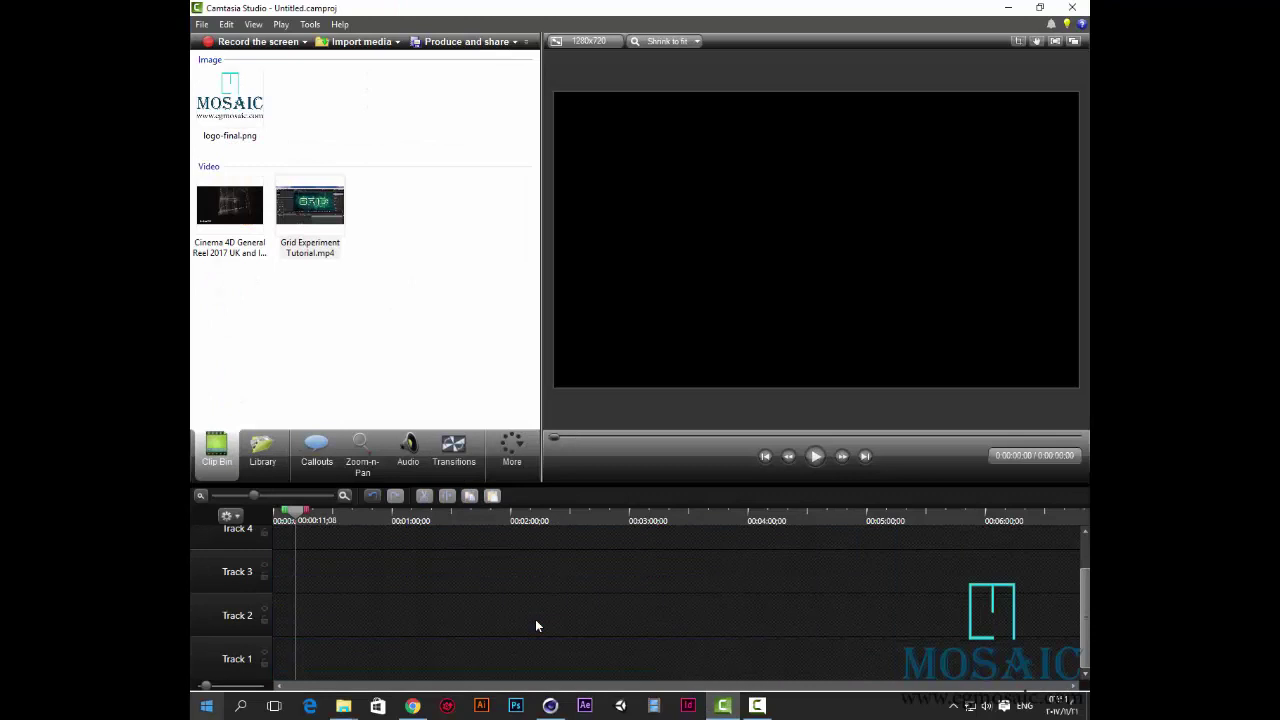
Remove the Cinema 4D General Reel 2017 and Grid Experiment Tutorial.mp4 videos from the Clip Bin
key(Left)
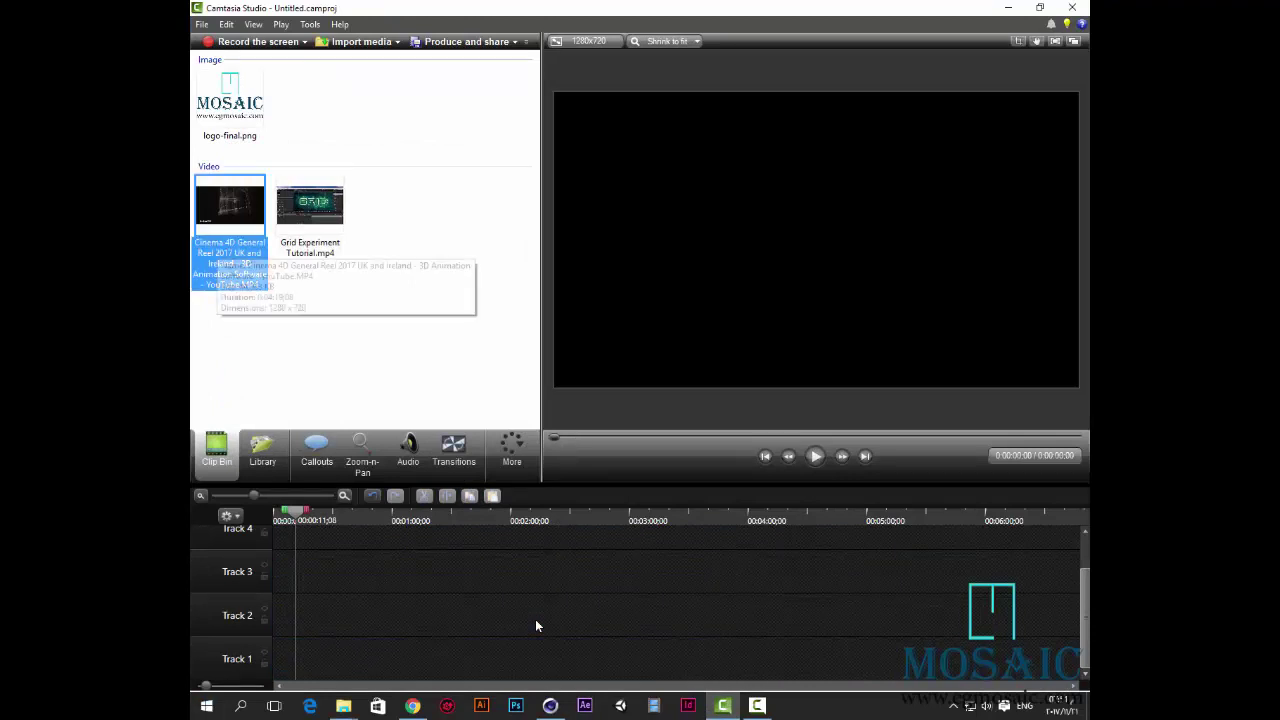
key(Delete)
key(Left)
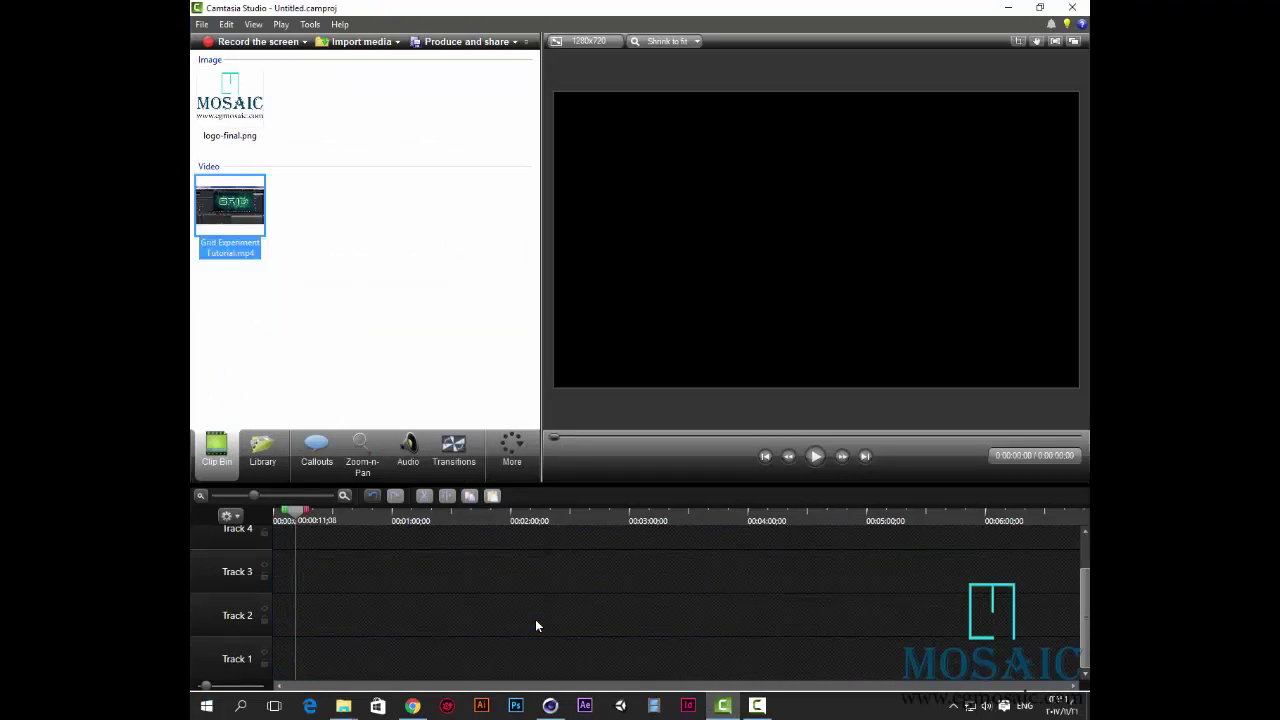
key(Delete)
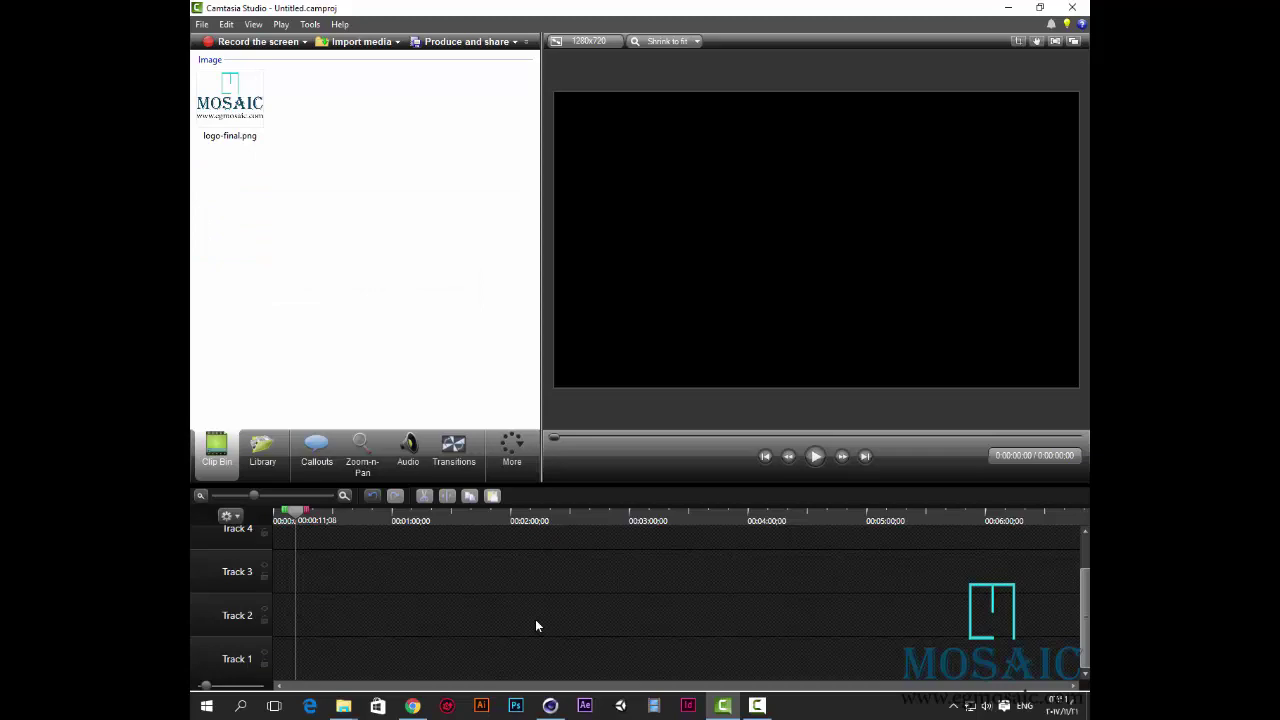
Import test.avi from New folder (8) into the Clip Bin and place it on Track 1
key(alt+Tab)
mouse_move(458, 103)
mouse_down()
mouse_move(728, 637)
mouse_move(727, 704)
mouse_move(727, 690)
mouse_up()
drag(536, 626, 305, 248)
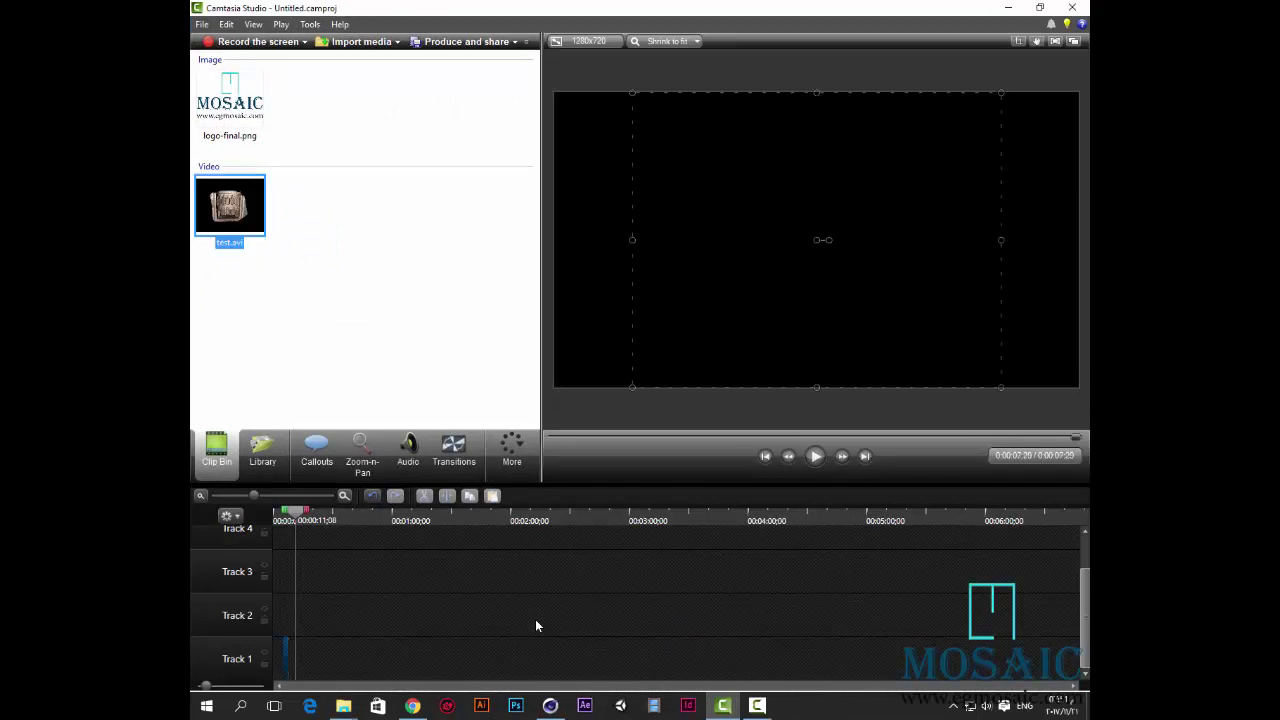
Move the test.avi clip to the start of Track 1 and play it to 00:00:02;27
drag(253, 495, 256, 495)
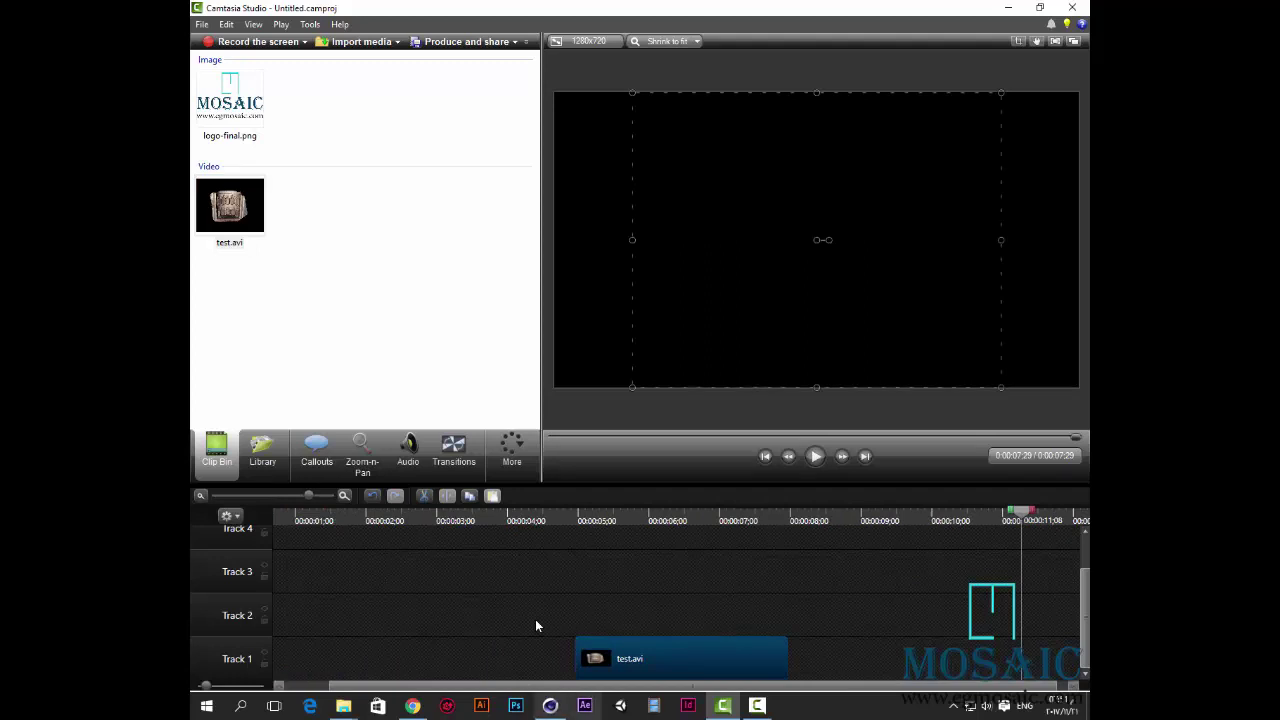
key(ctrl+z)
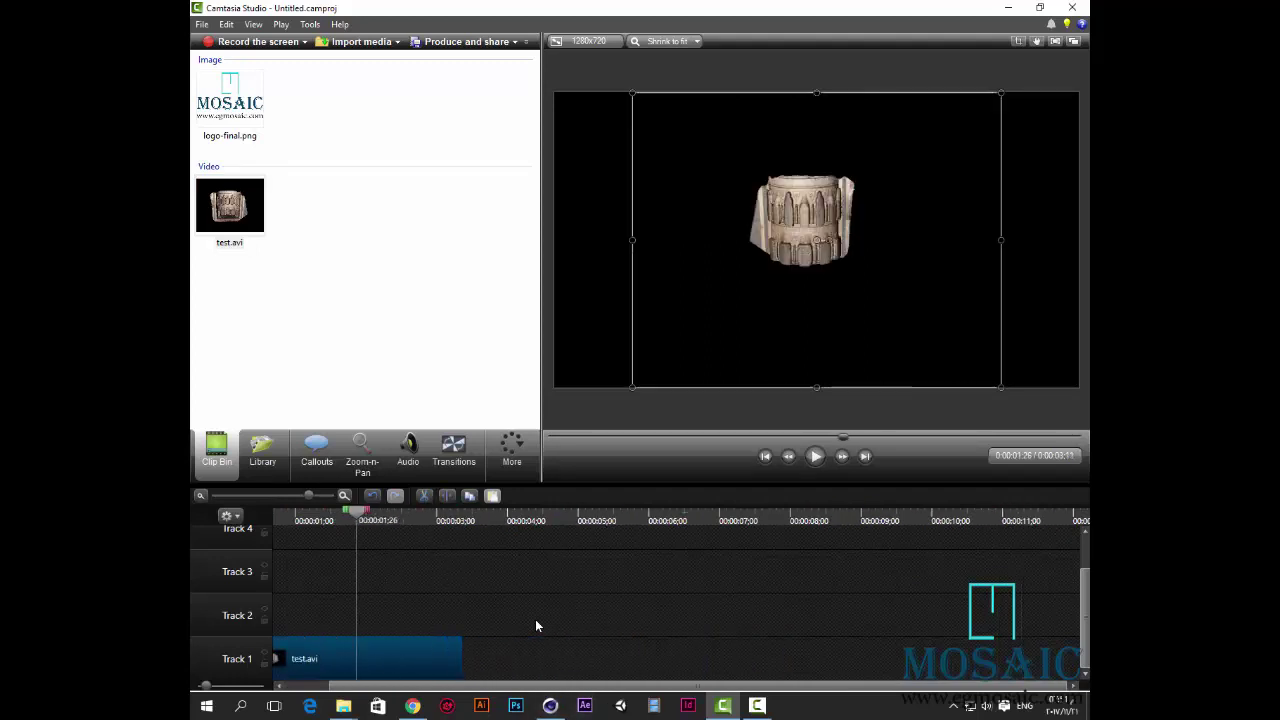
key(ctrl+z)
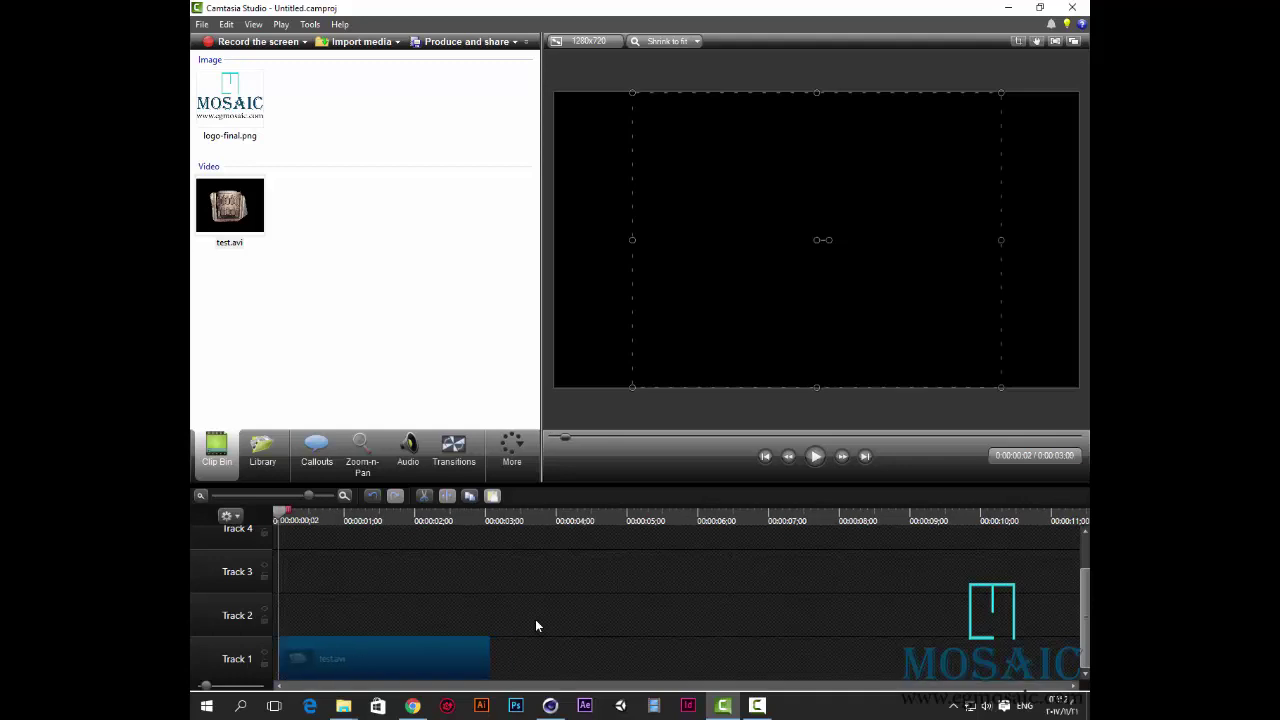
key(space)
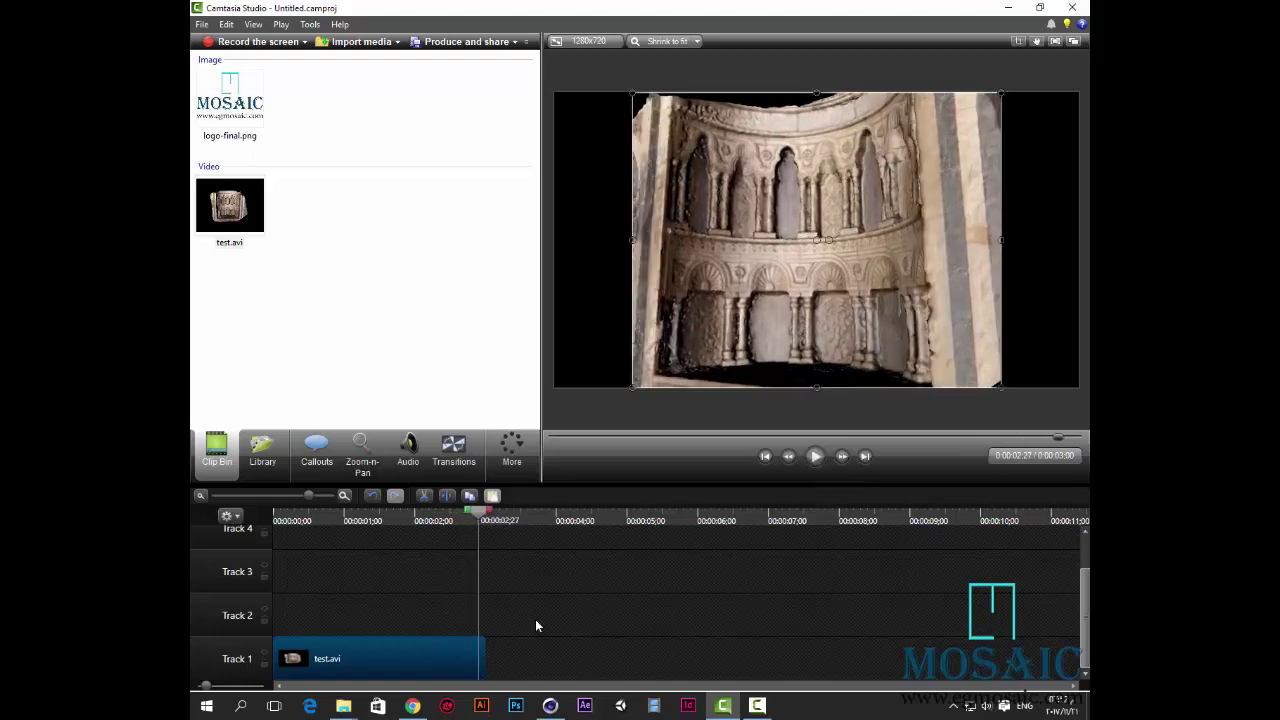
Import the Cinema 4D General Reel 2017 MP4 from the desktop and place it at the start of Track 2
key(alt+Tab)
click(1008, 8)
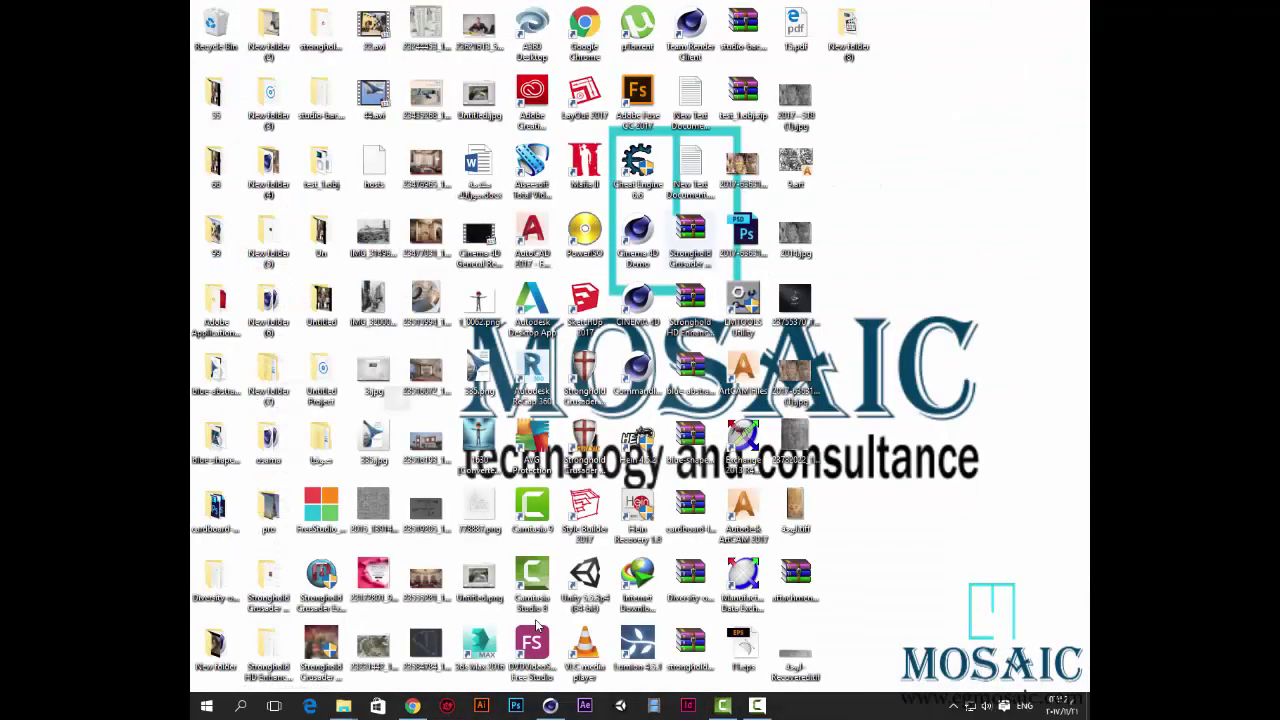
key(Right)
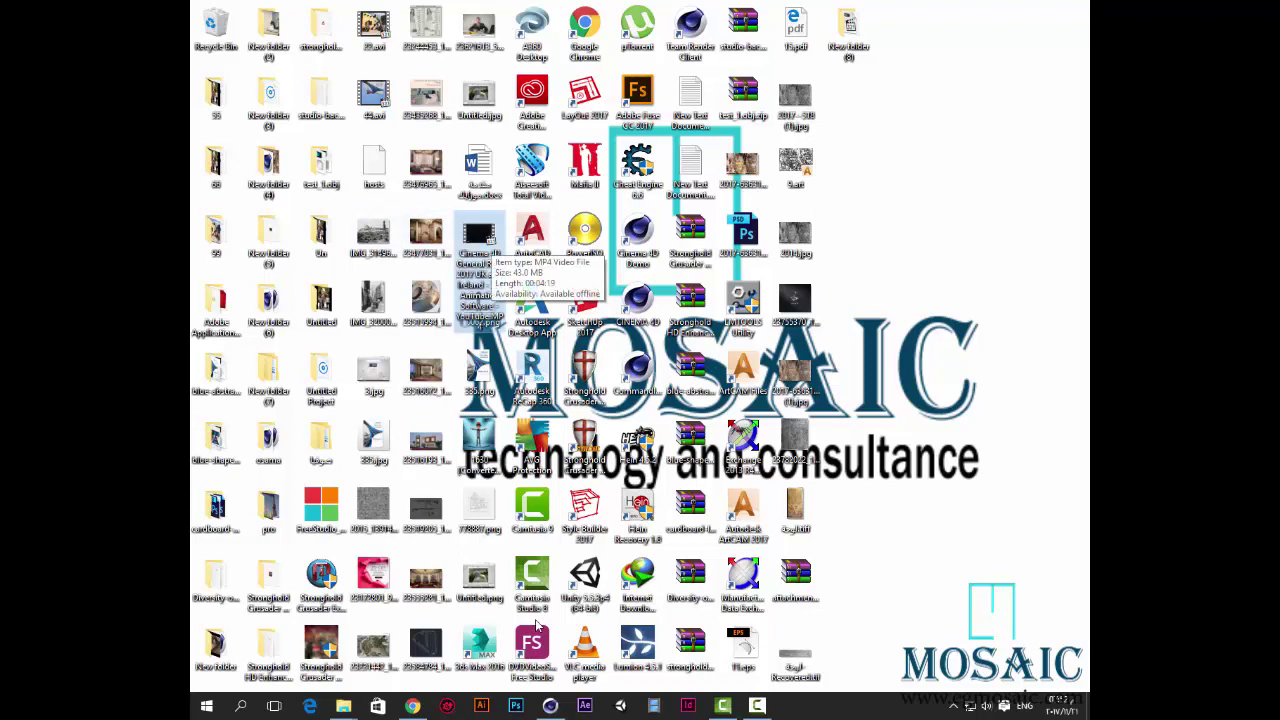
mouse_move(479, 240)
mouse_down()
mouse_move(497, 532)
mouse_move(540, 592)
mouse_move(728, 672)
mouse_move(738, 708)
mouse_move(315, 262)
mouse_move(354, 288)
mouse_up()
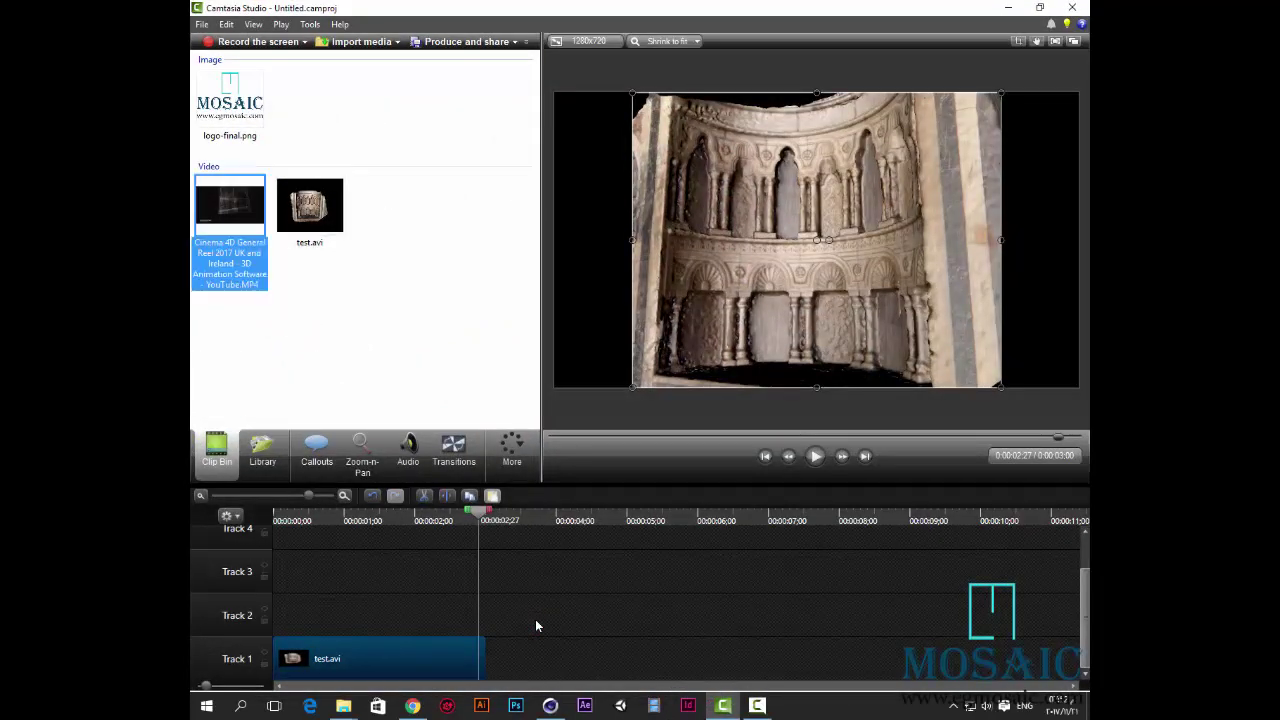
drag(536, 626, 536, 626)
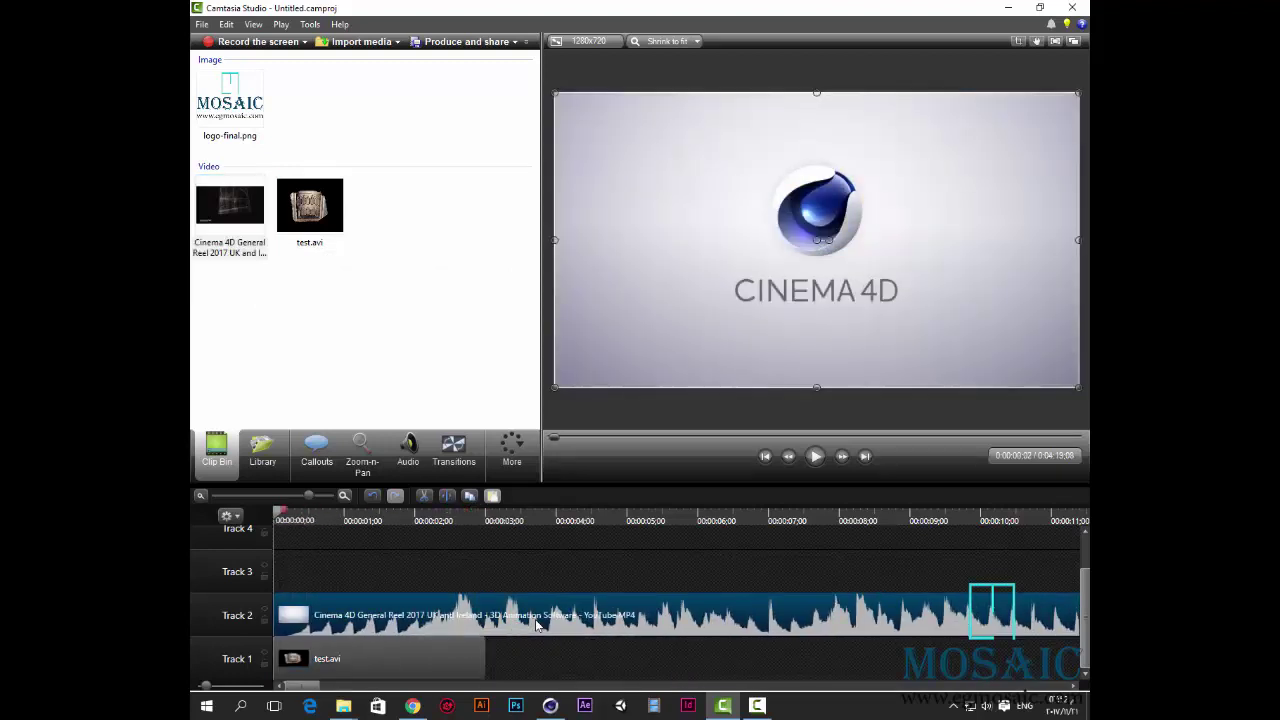
Separate the video and audio of the Cinema 4D reel clip and delete its video part from Track 2
right_click(536, 626)
key(Up)
key(Up)
key(Up)
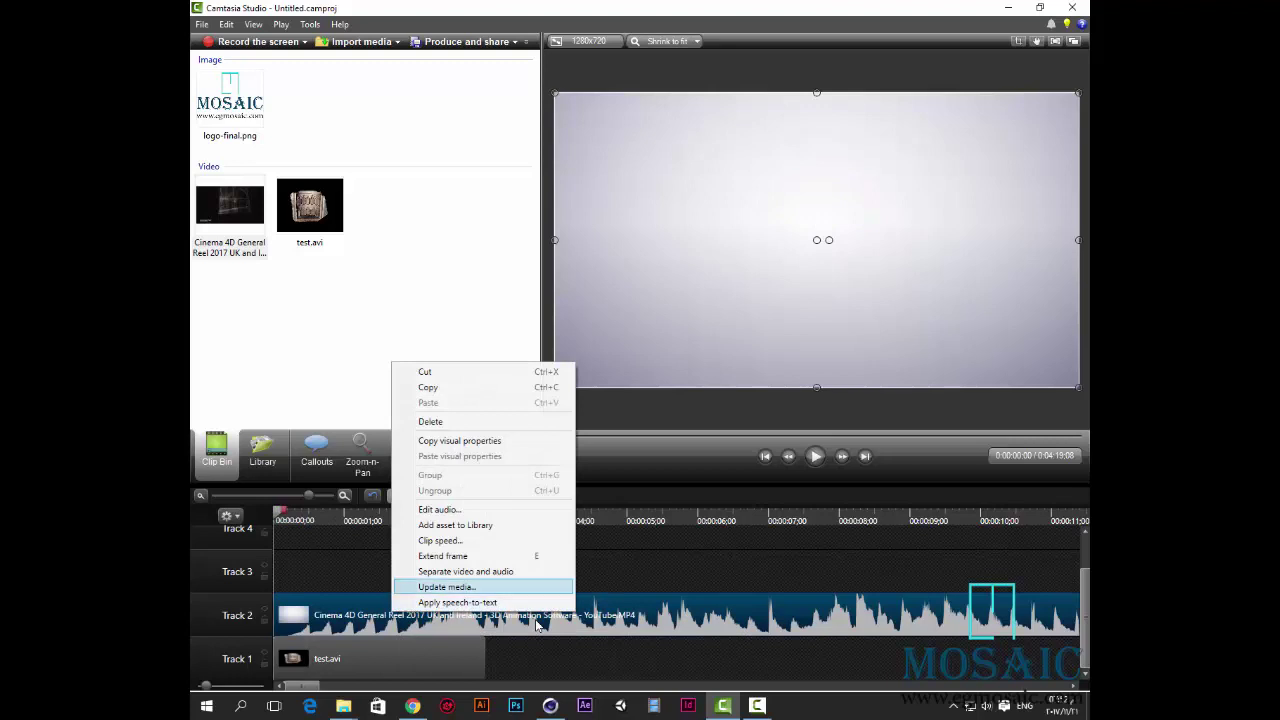
key(Return)
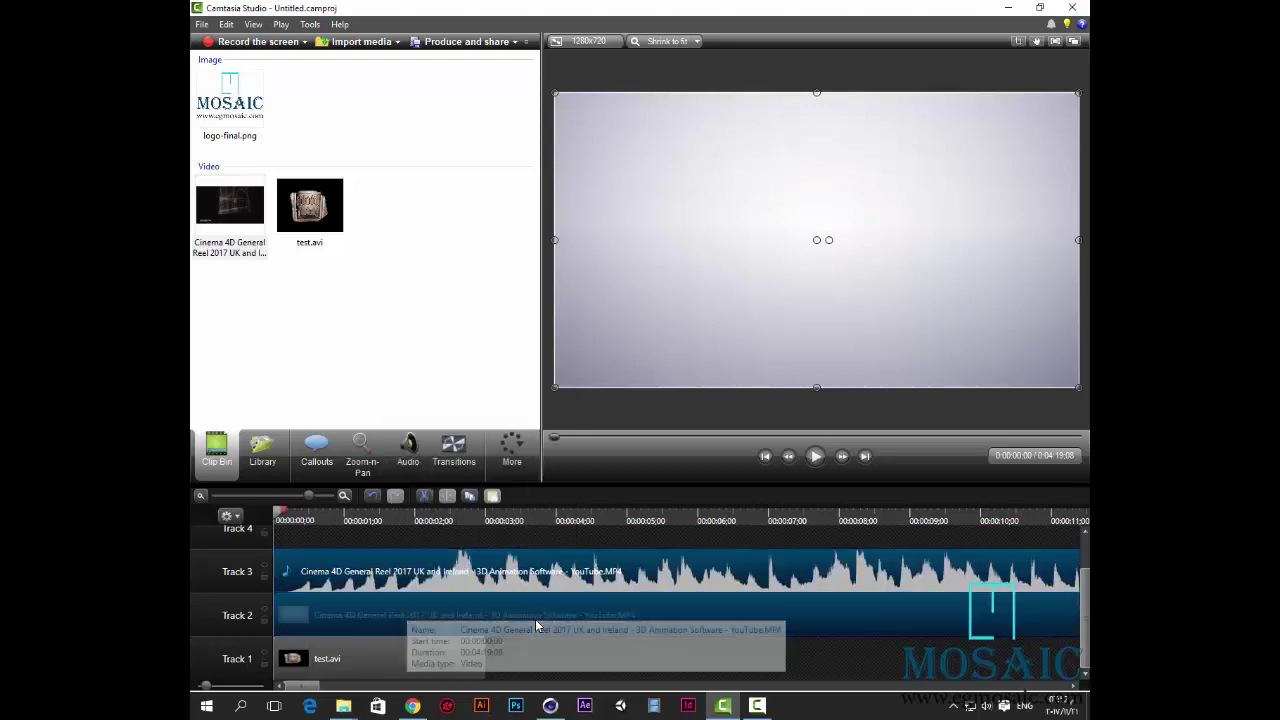
click(536, 626)
key(Delete)
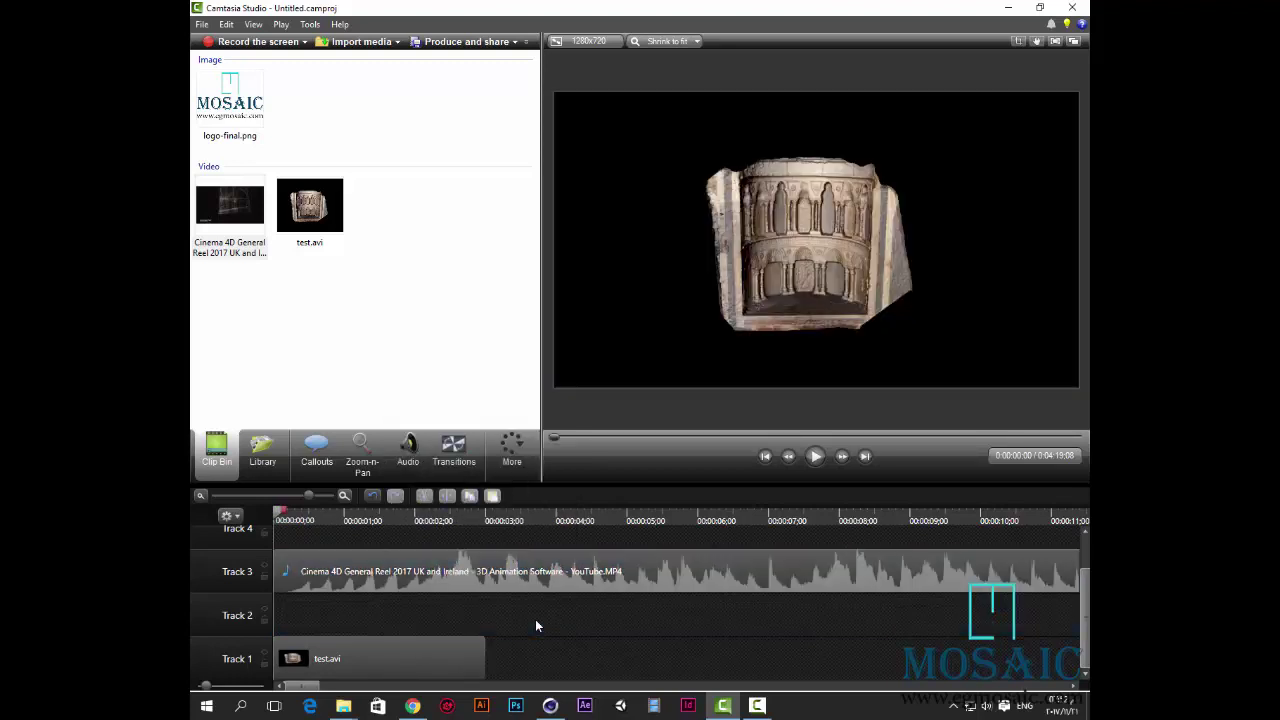
Move the reel's audio clip from Track 3 to Track 2 and play the timeline to 00:00:04;14
drag(536, 580, 536, 626)
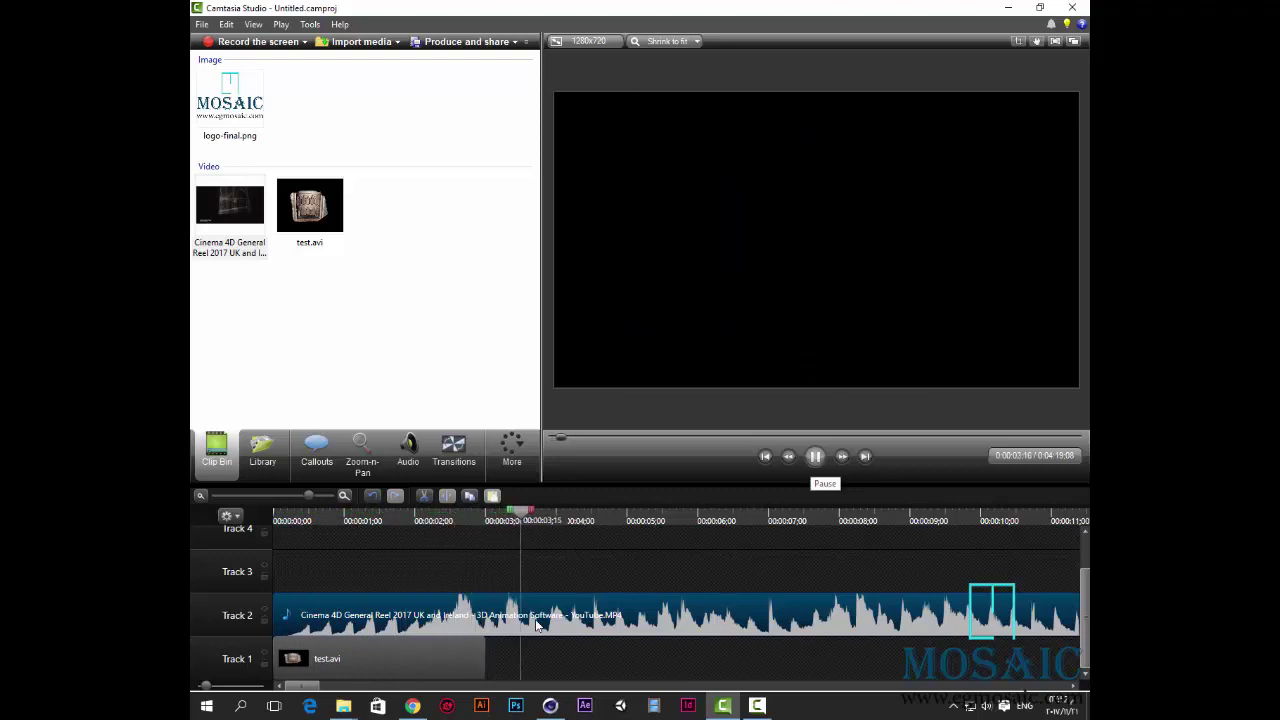
key(space)
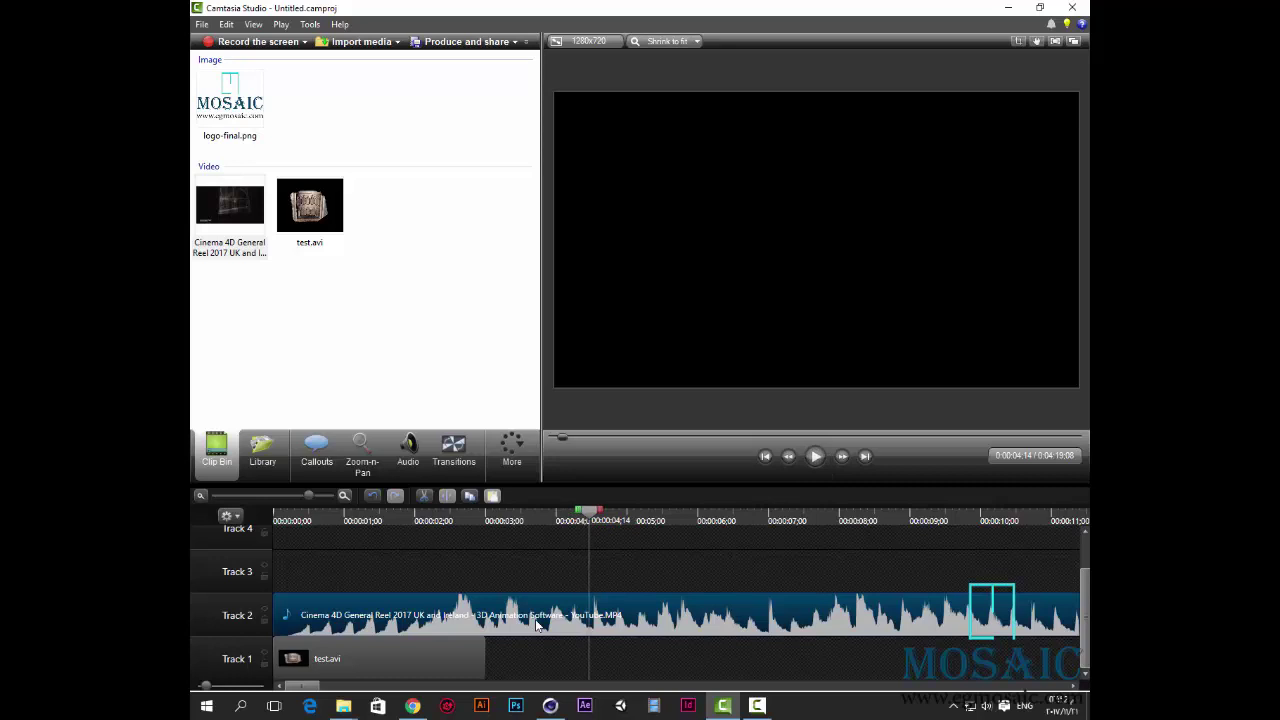
Lock Track 1 and continue playing the timeline to 00:00:06;11
click(264, 663)
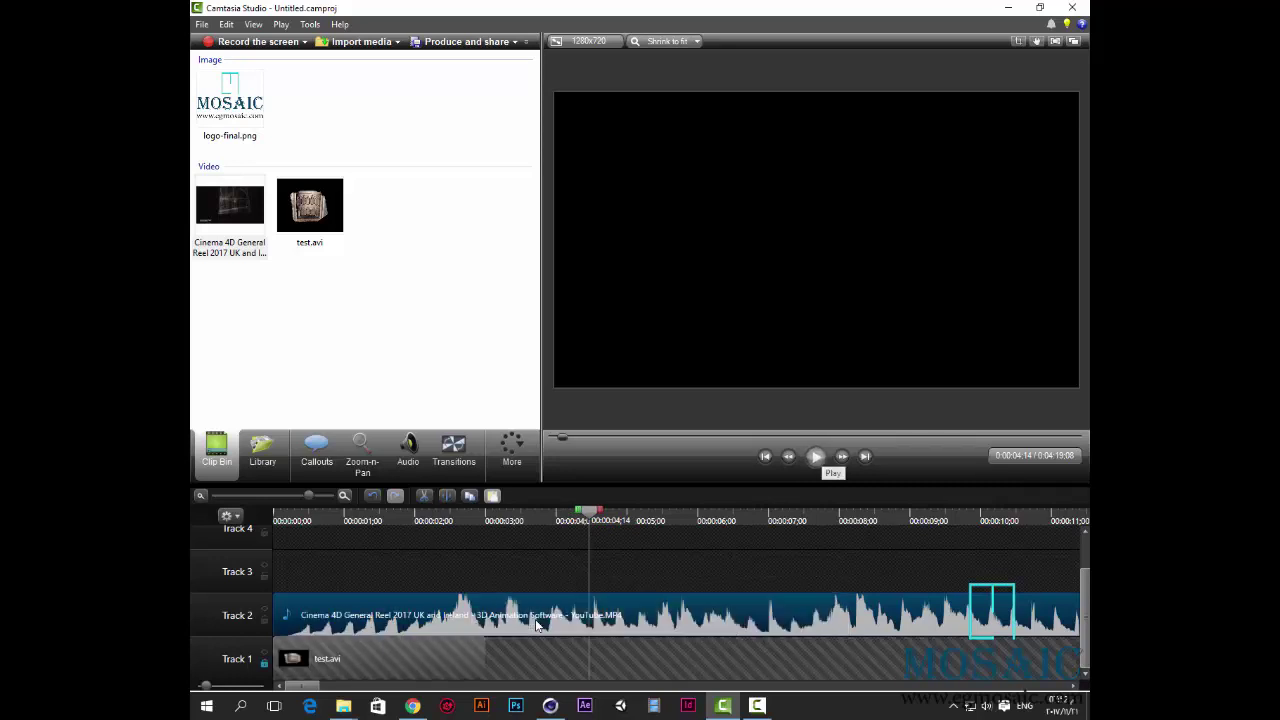
key(space)
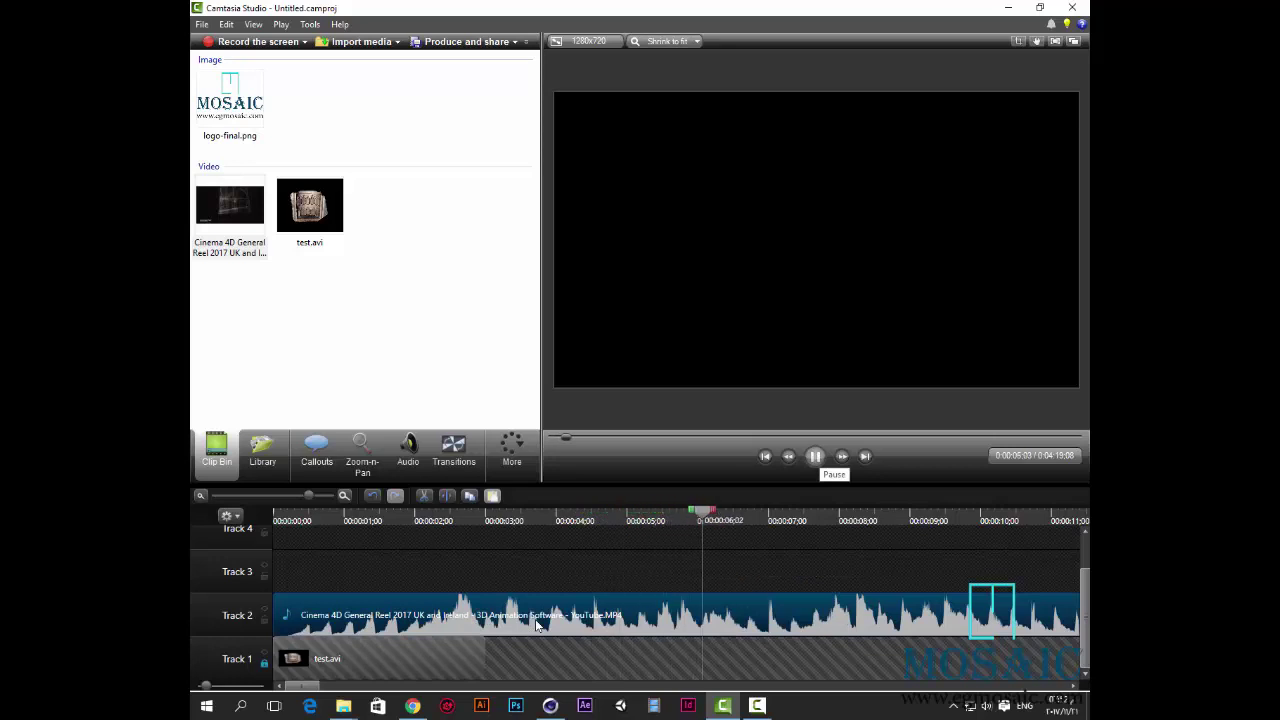
key(space)
scroll(536, 625, down, 1)
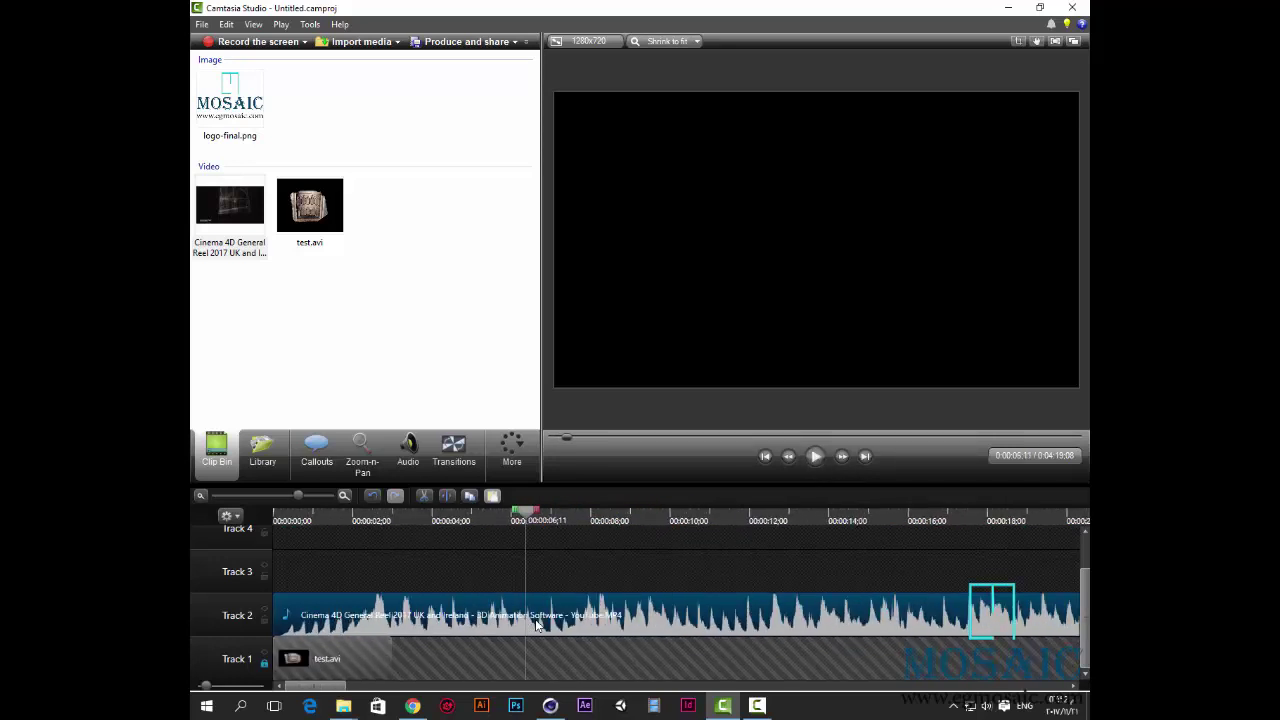
Play on to about 00:00:22, delete the reel audio before that point on Track 2, and close the gap
key(space)
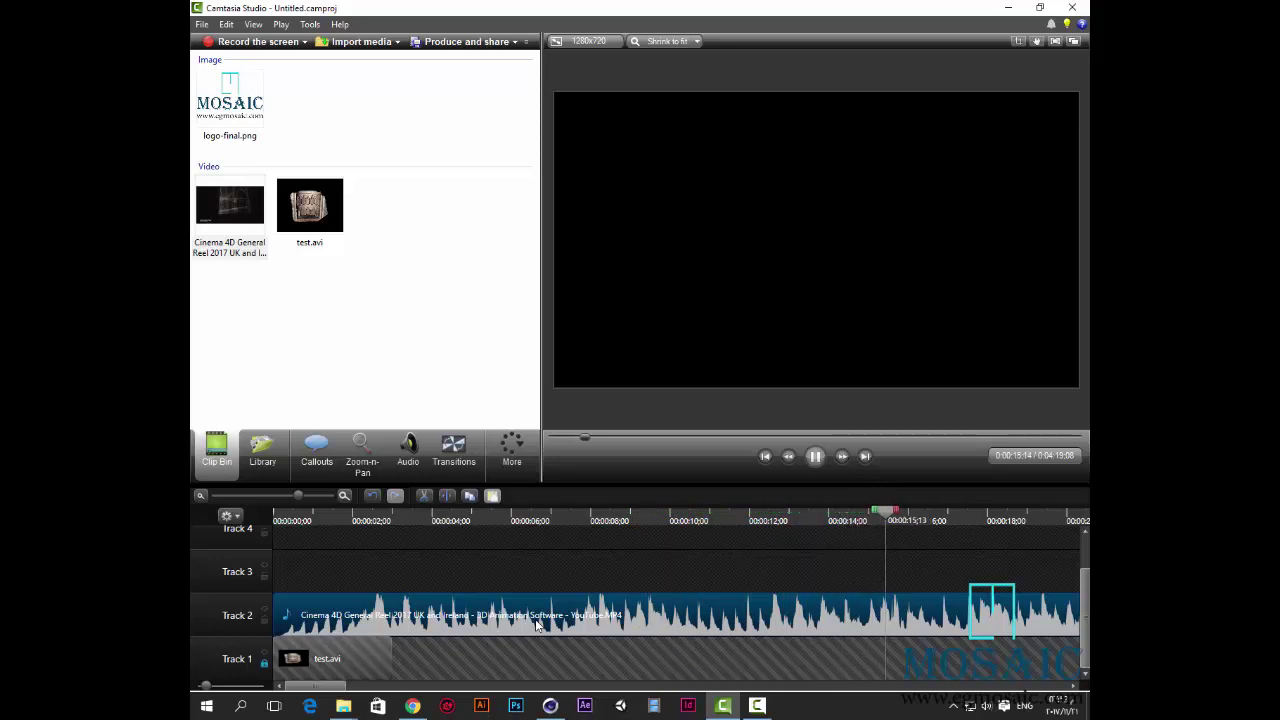
key(space)
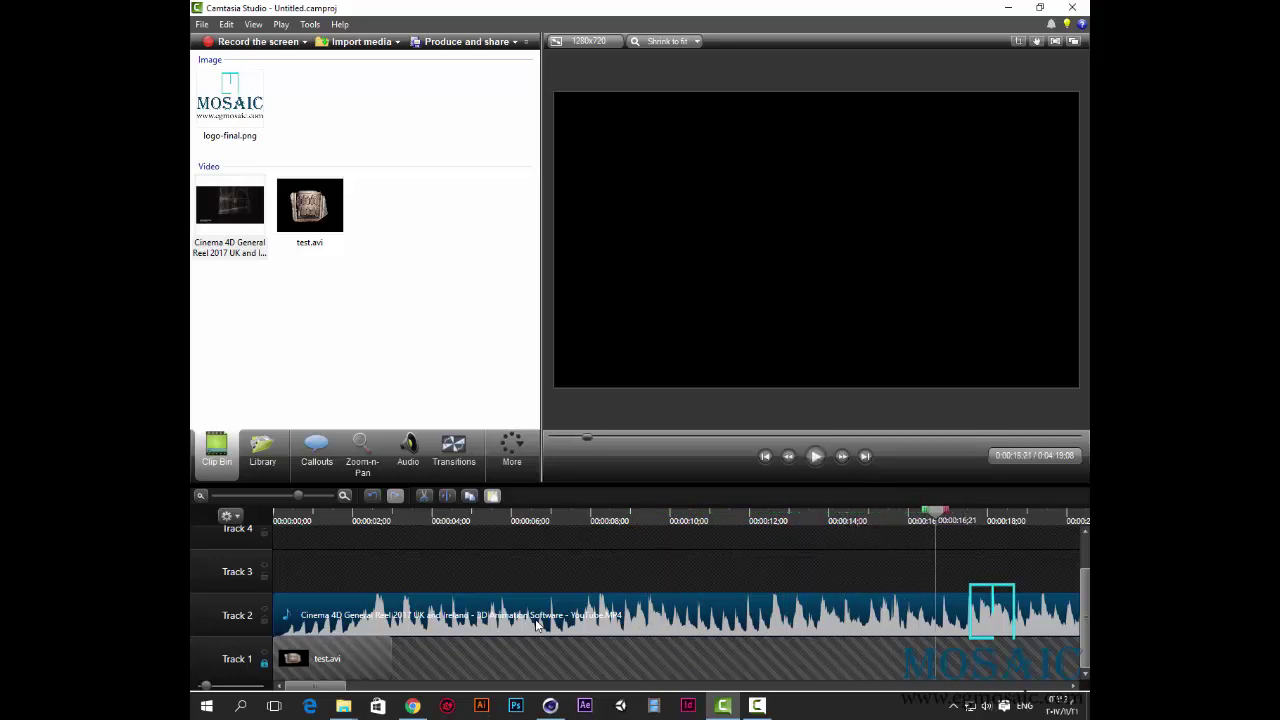
scroll(536, 625, down, 5)
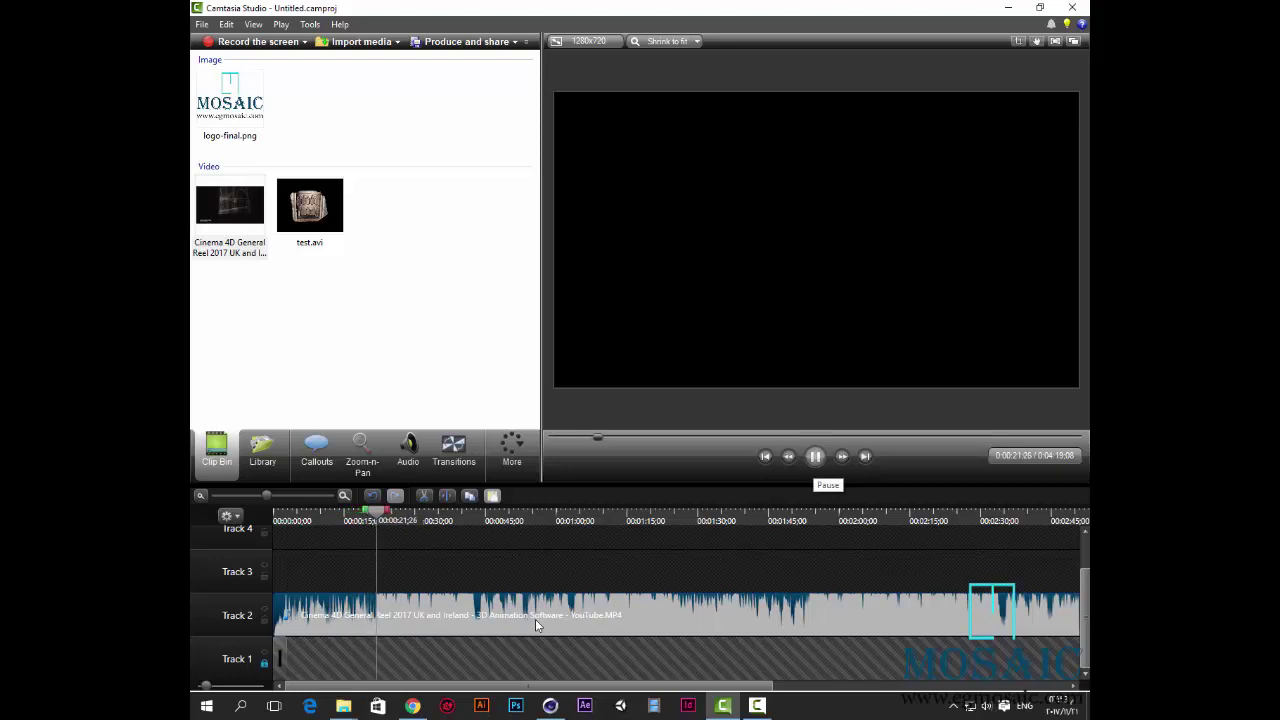
key(ctrl+Left)
key(ctrl+Left)
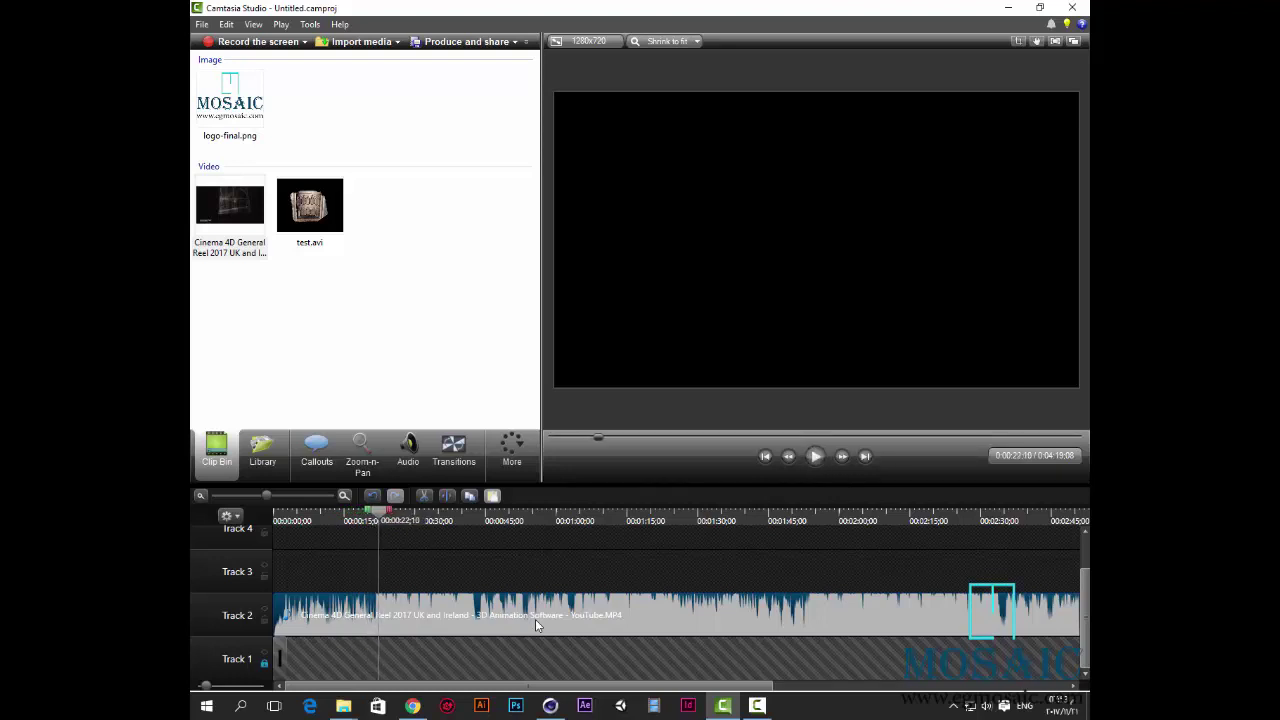
key(ctrl+shift+Home)
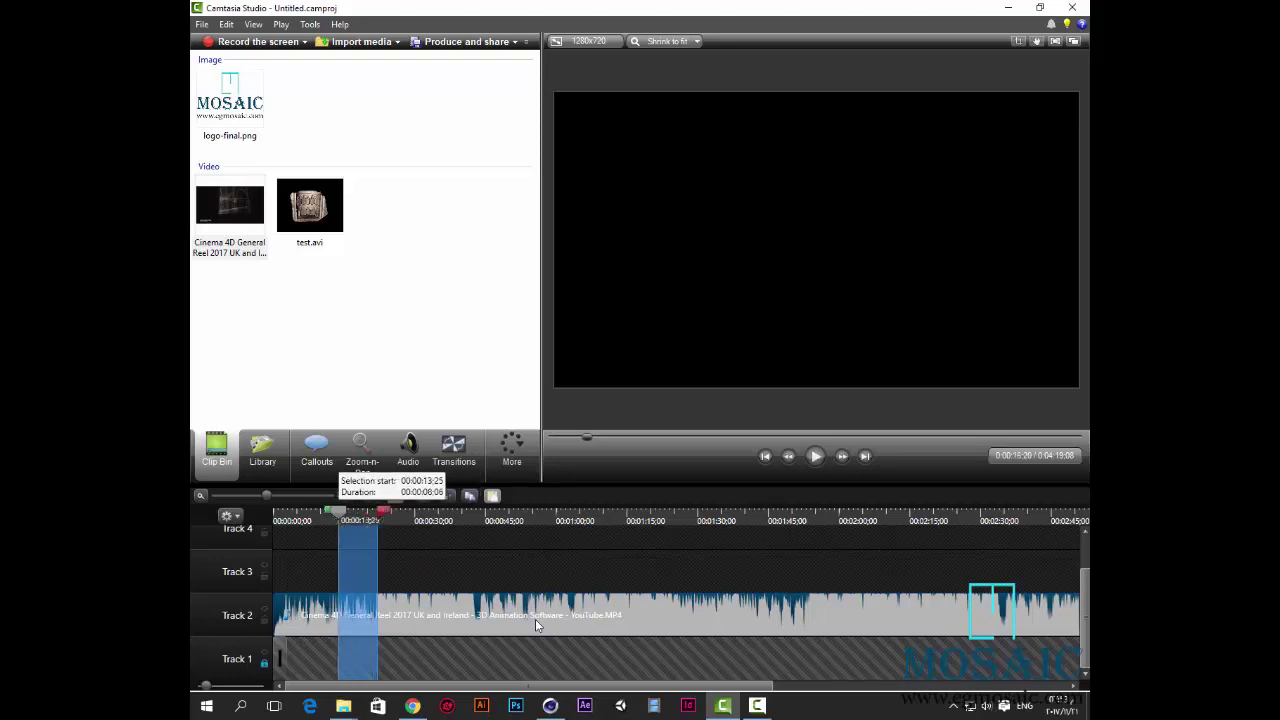
key(Delete)
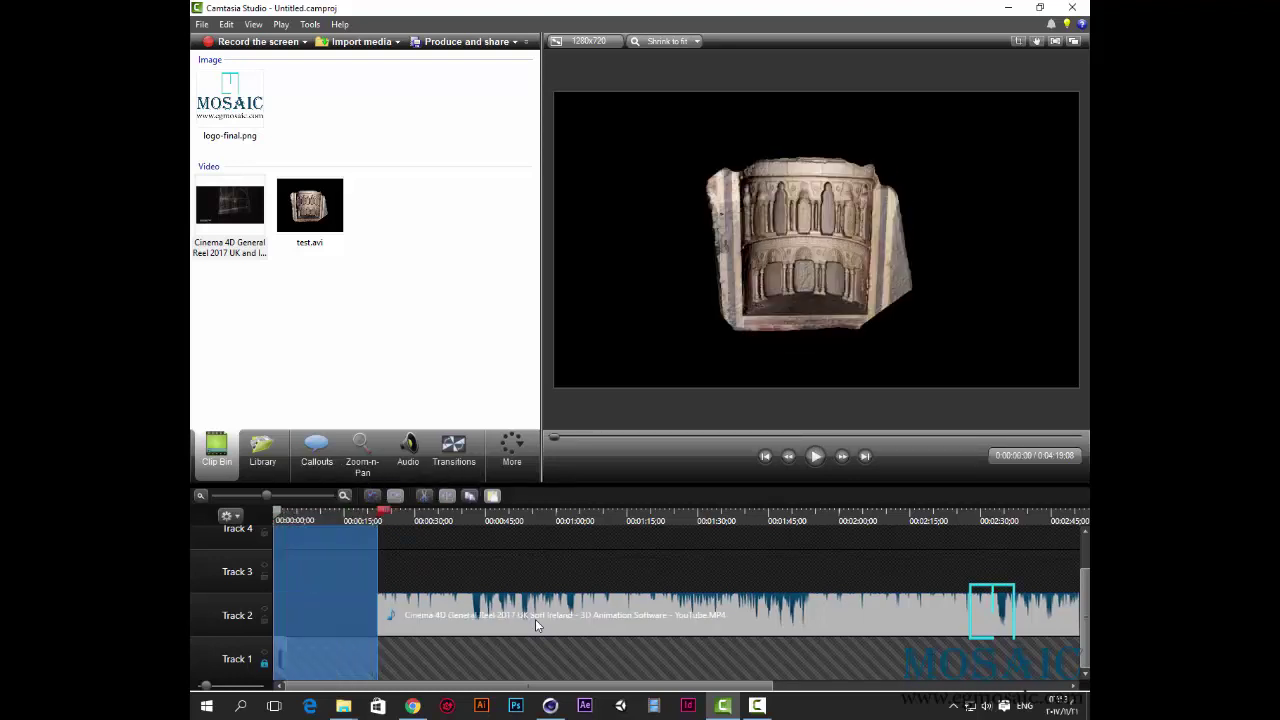
key(Escape)
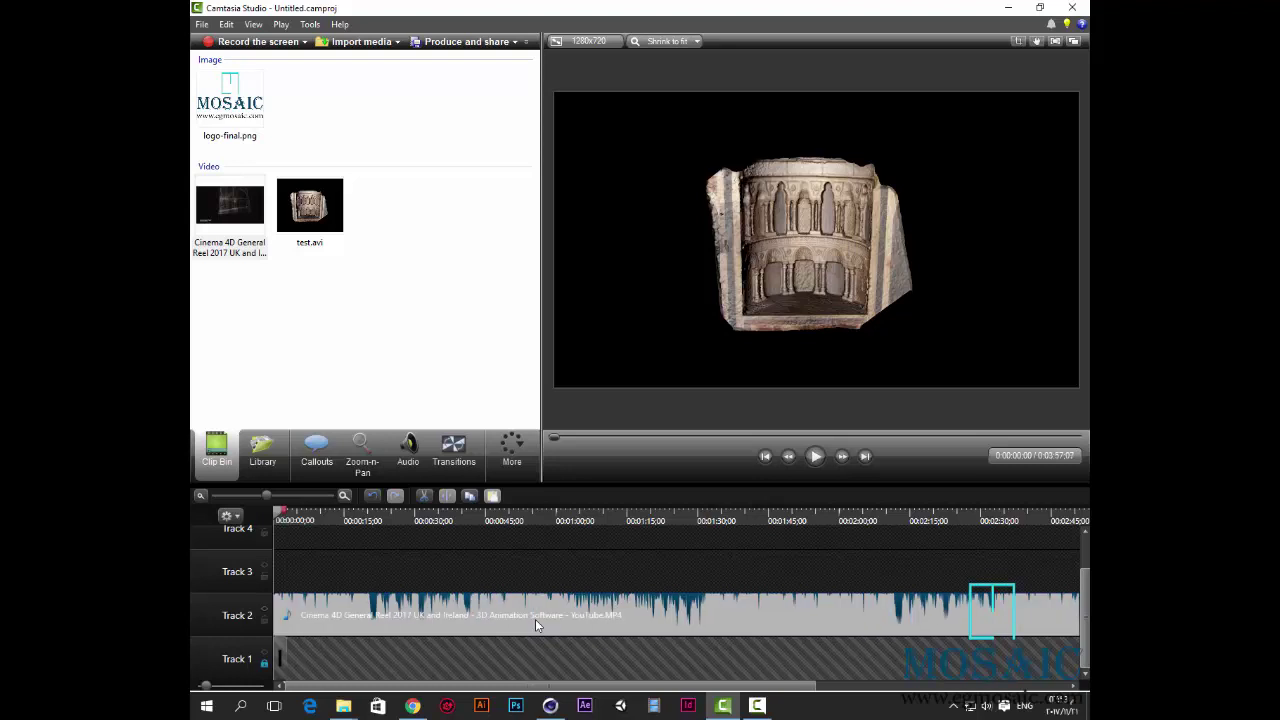
Move the playhead to 00:00:03;00, where test.avi ends, and delete the rest of the reel audio on Track 2
scroll(536, 625, up, 6)
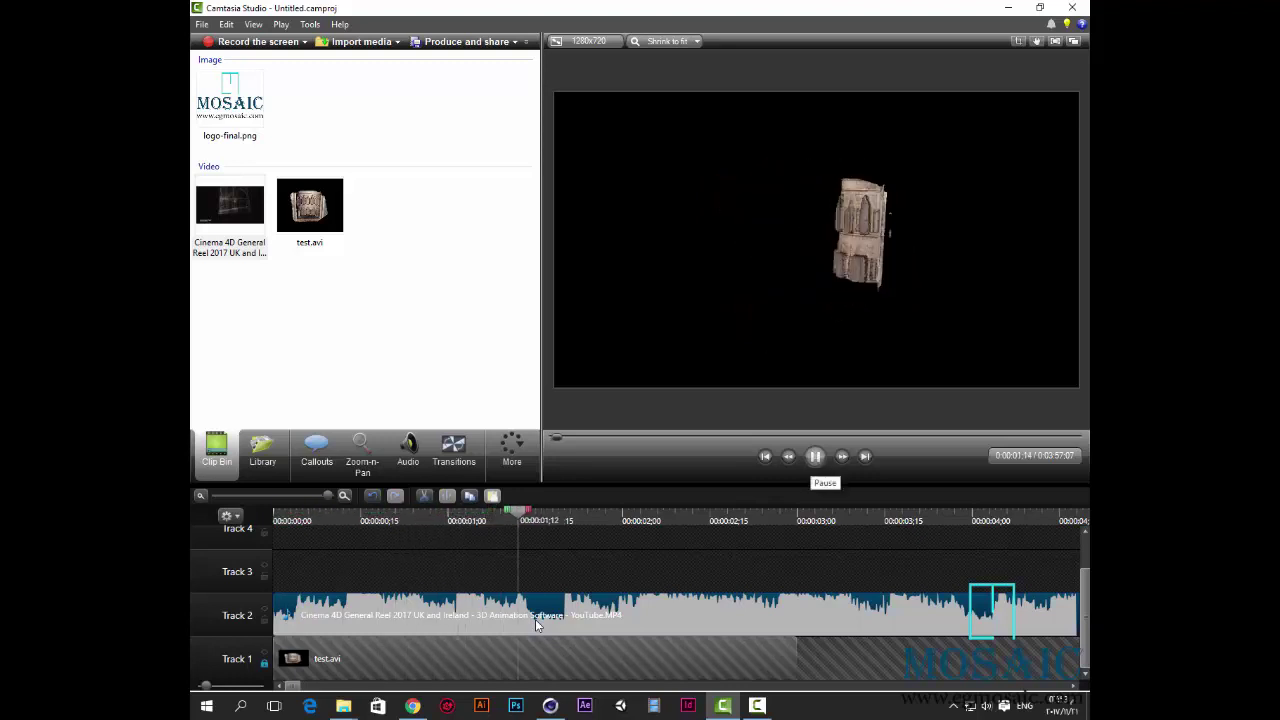
key(space)
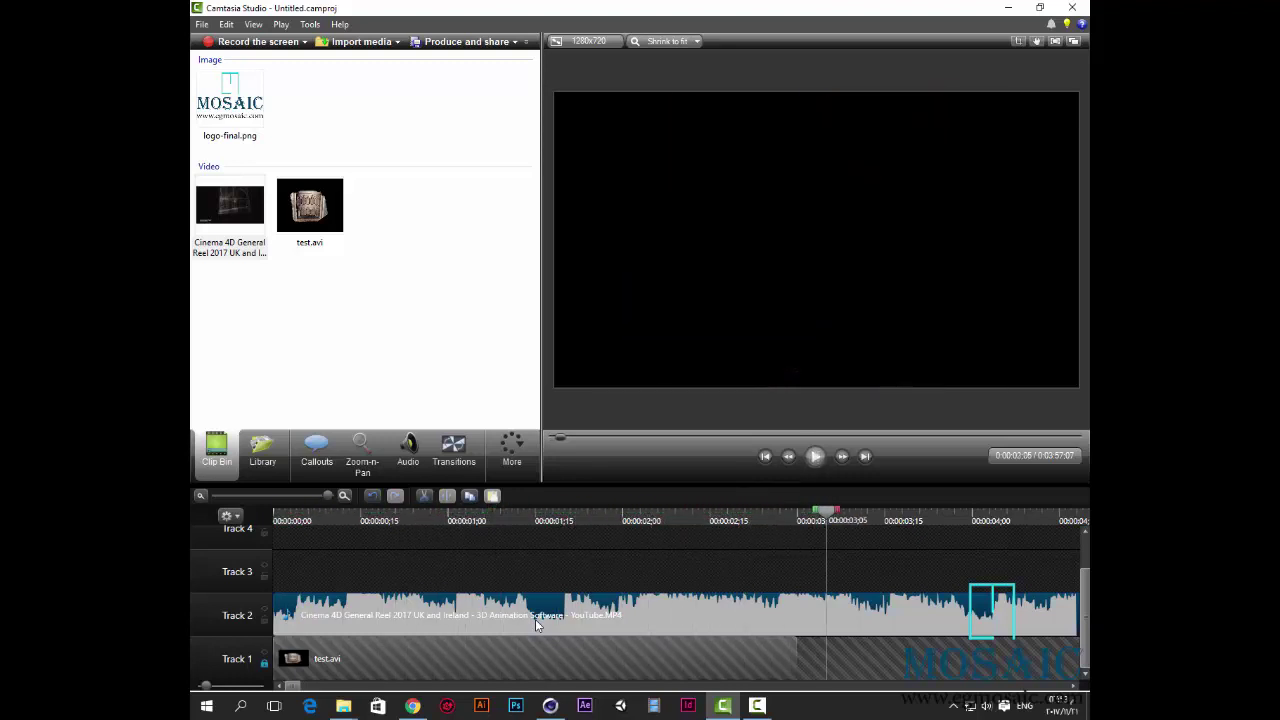
key(ctrl+Left)
key(ctrl+Left)
key(ctrl+Left)
key(ctrl+Left)
key(ctrl+Left)
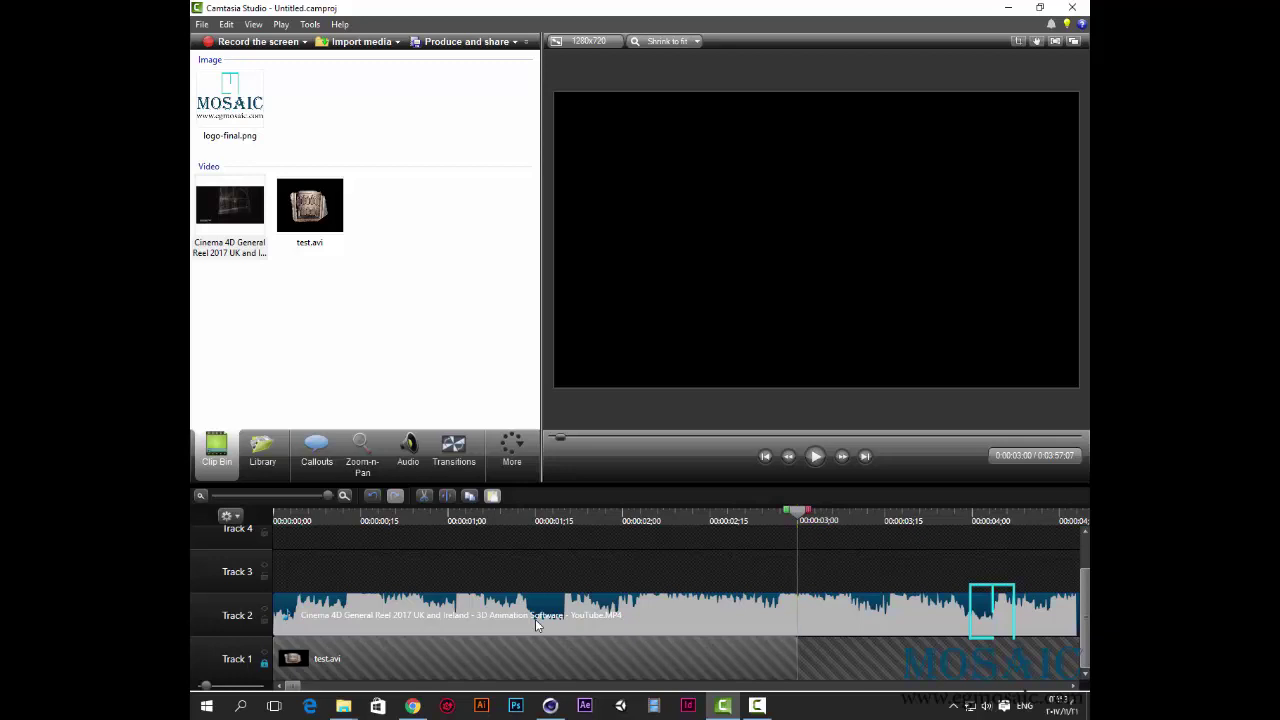
scroll(536, 625, down, 10)
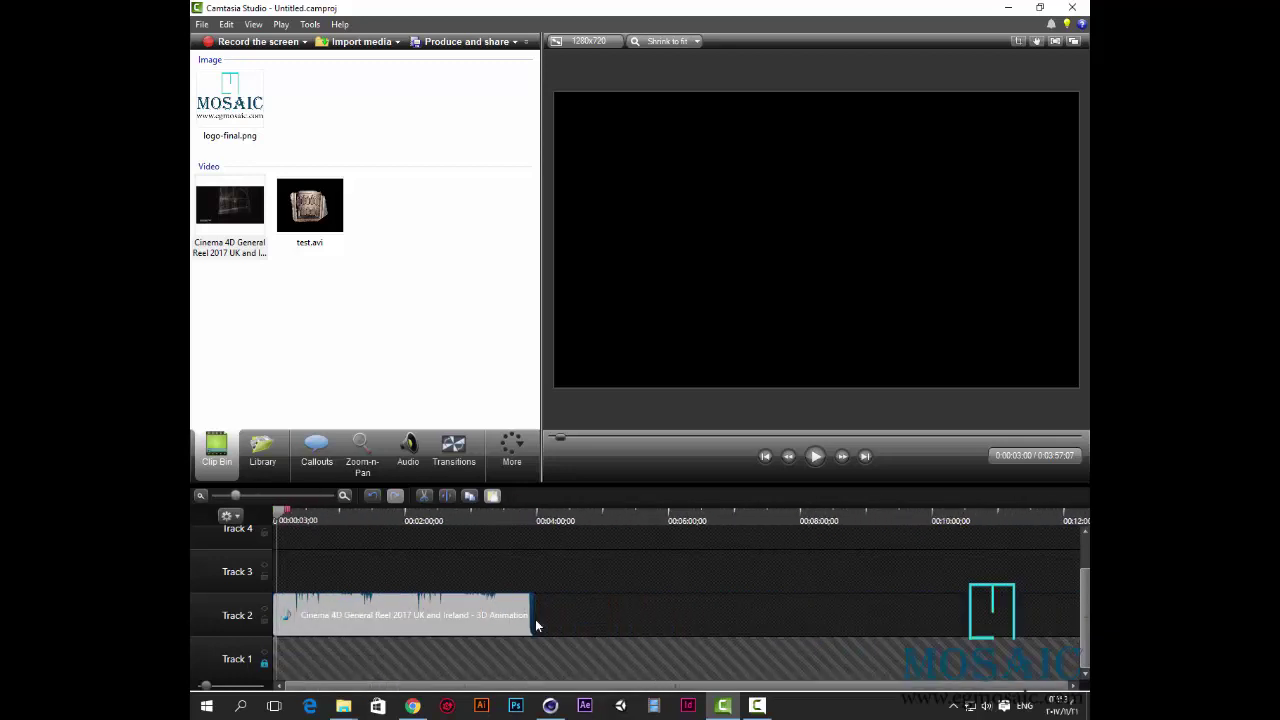
key(ctrl+shift+End)
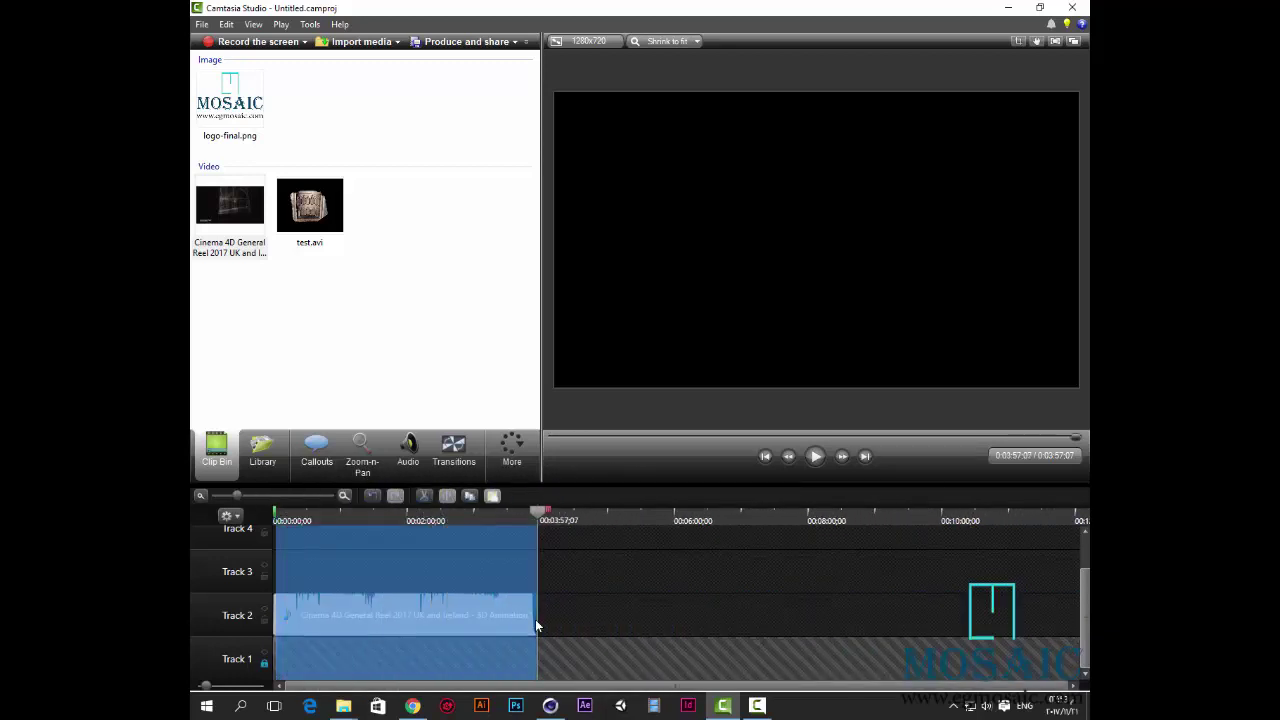
key(Delete)
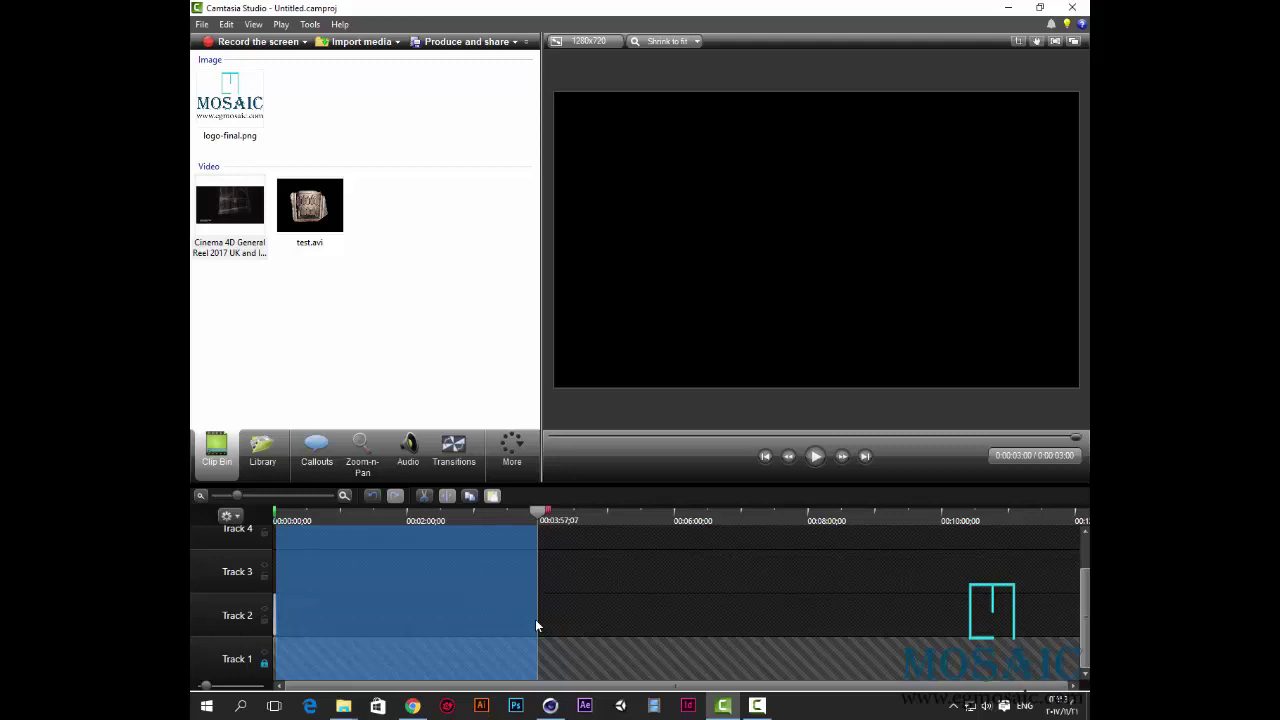
click(536, 626)
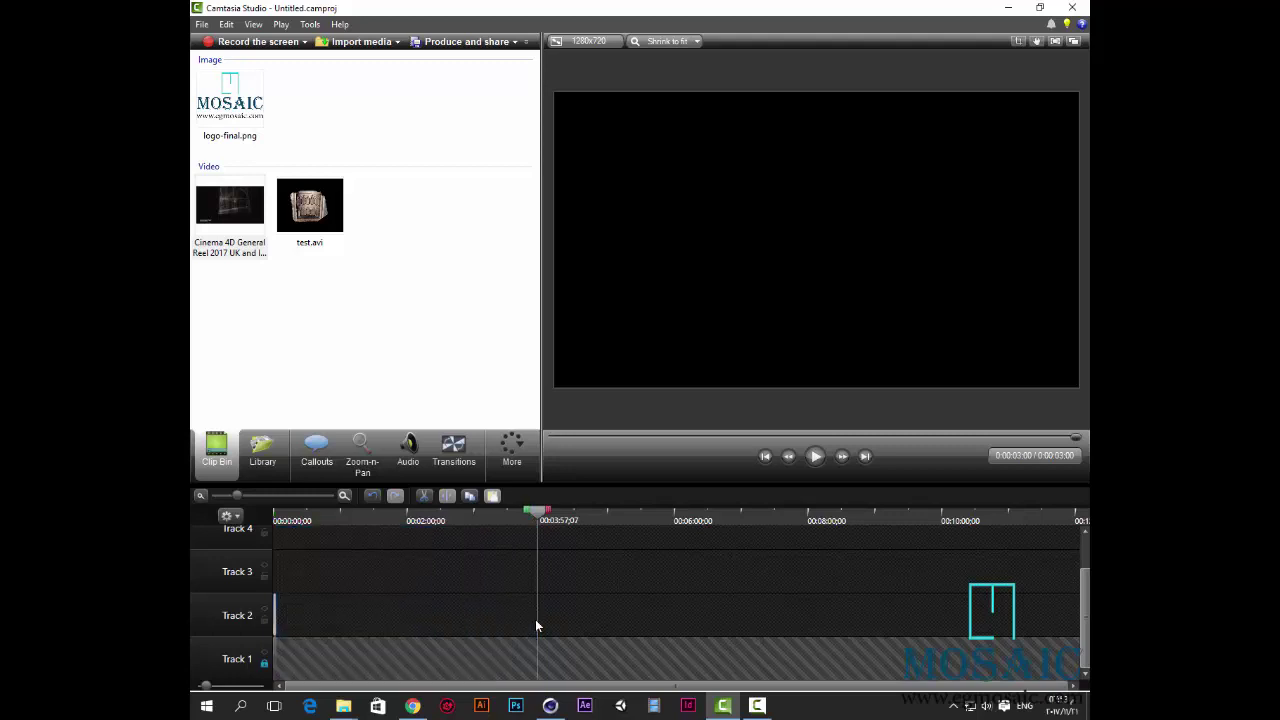
Return the playhead to the start of the timeline and play test.avi with the trimmed reel audio
key(ctrl+plus)
key(ctrl+plus)
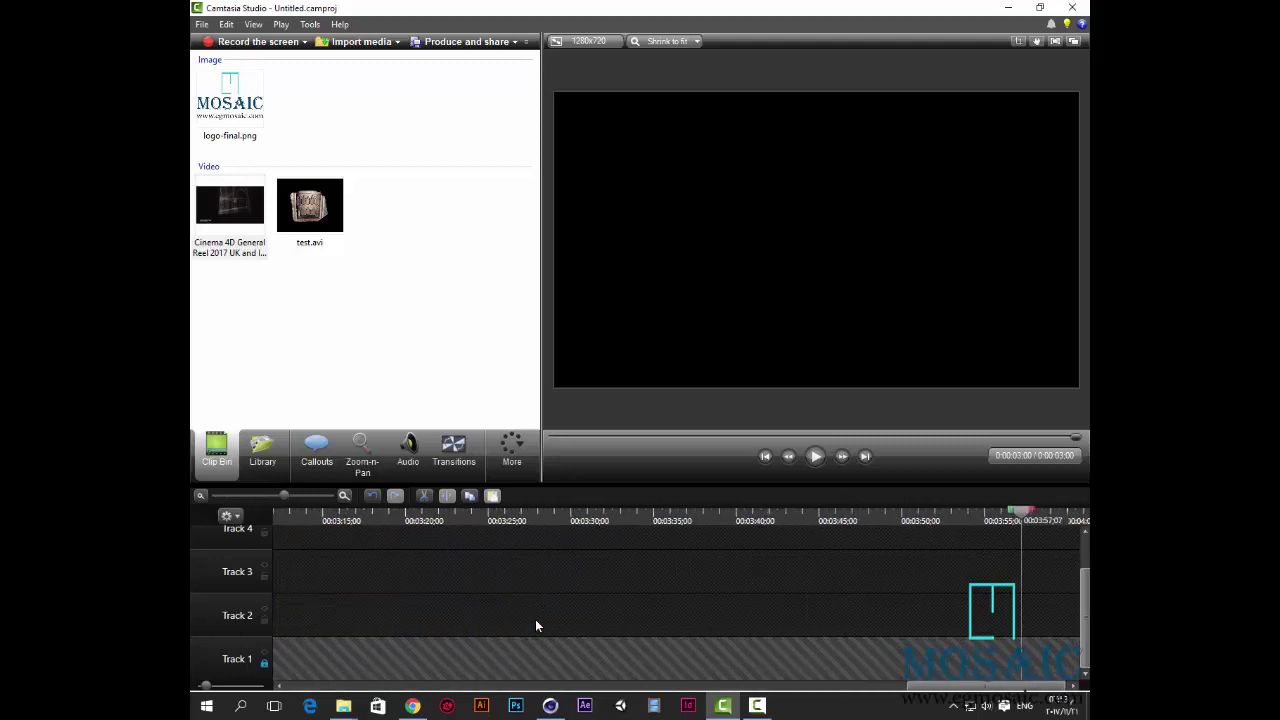
key(ctrl+Left)
key(ctrl+Left)
key(ctrl+Left)
key(ctrl+Left)
key(ctrl+Left)
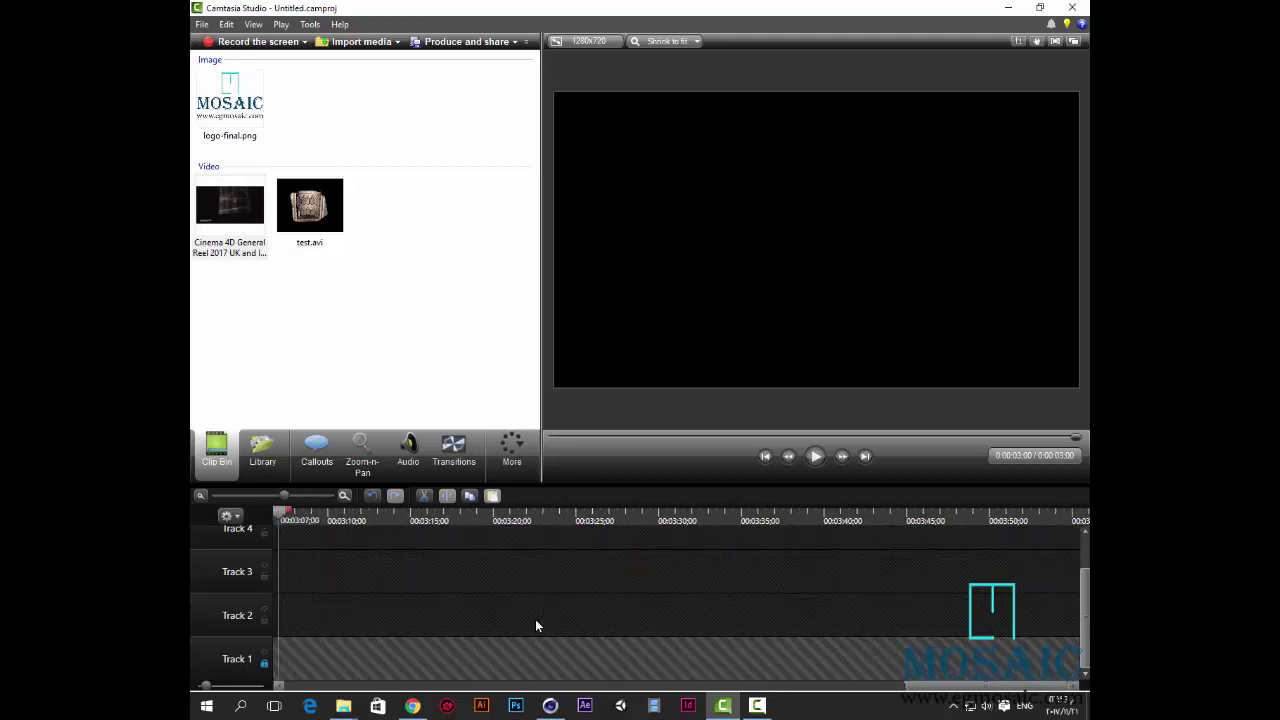
scroll(536, 626, right, 3)
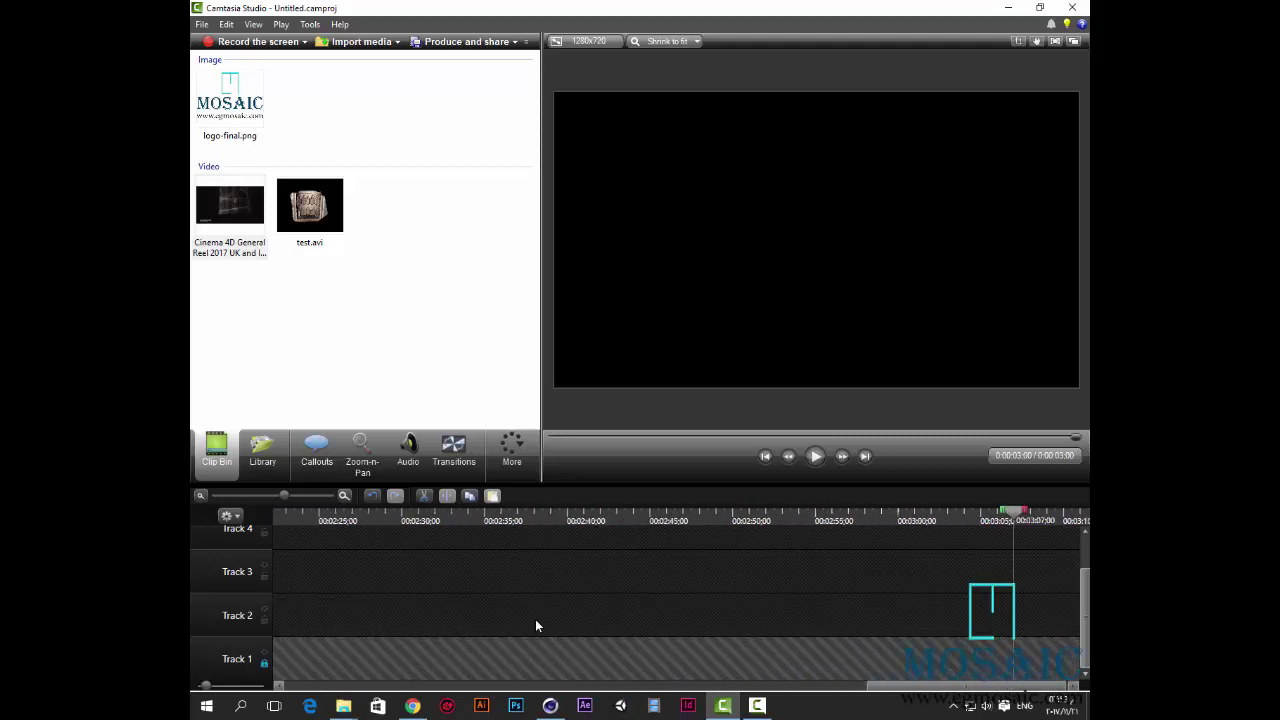
key(ctrl+Left)
key(ctrl+Left)
key(ctrl+Left)
key(ctrl+Left)
key(ctrl+Left)
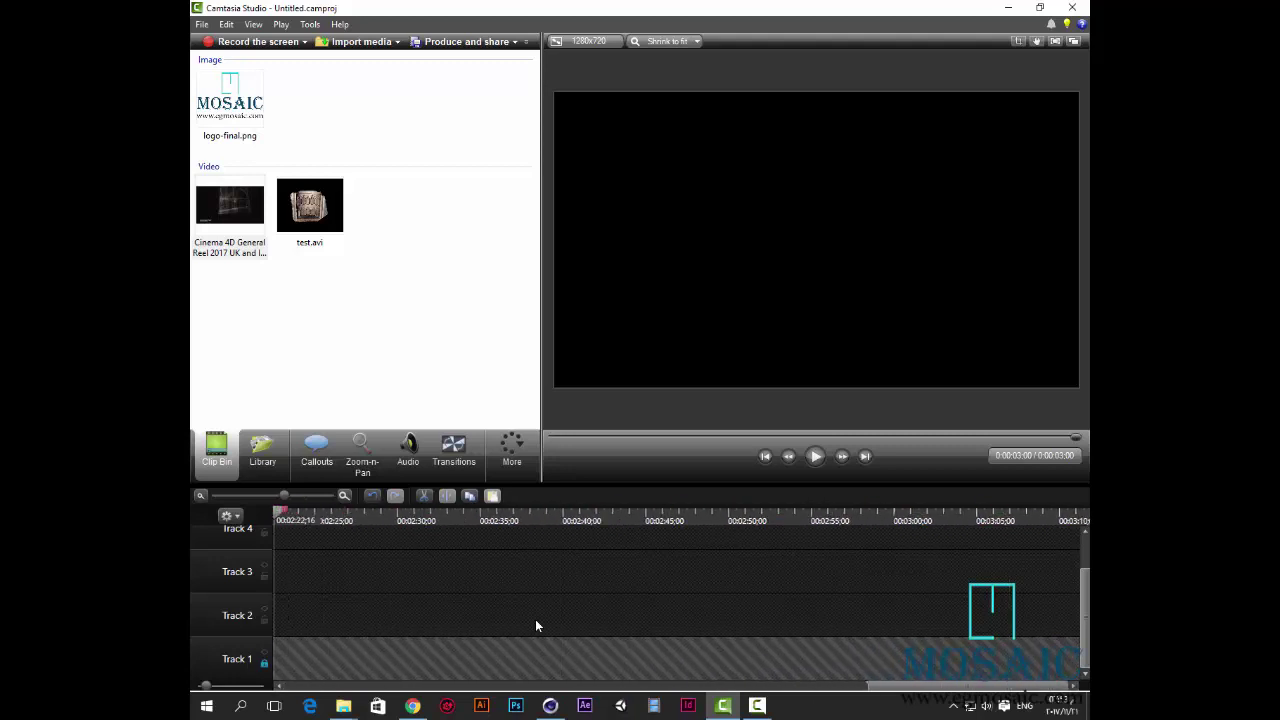
key(ctrl+minus)
scroll(536, 626, down, 5)
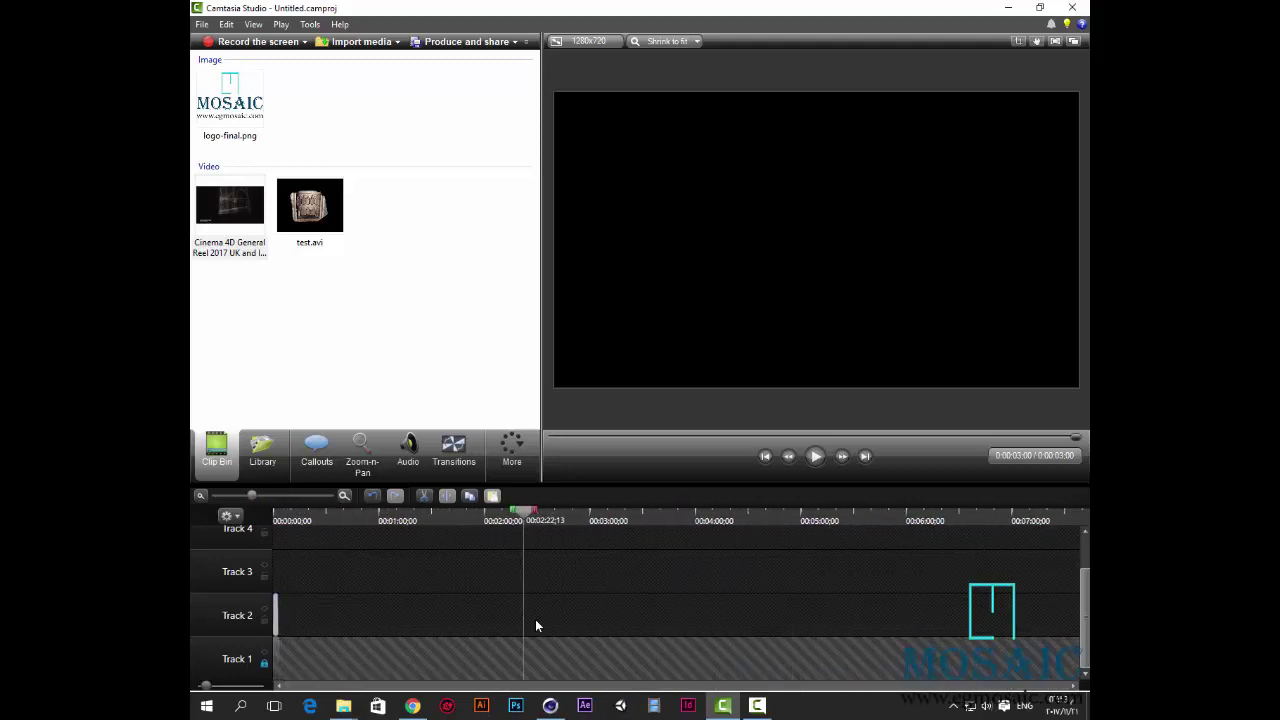
key(ctrl+Home)
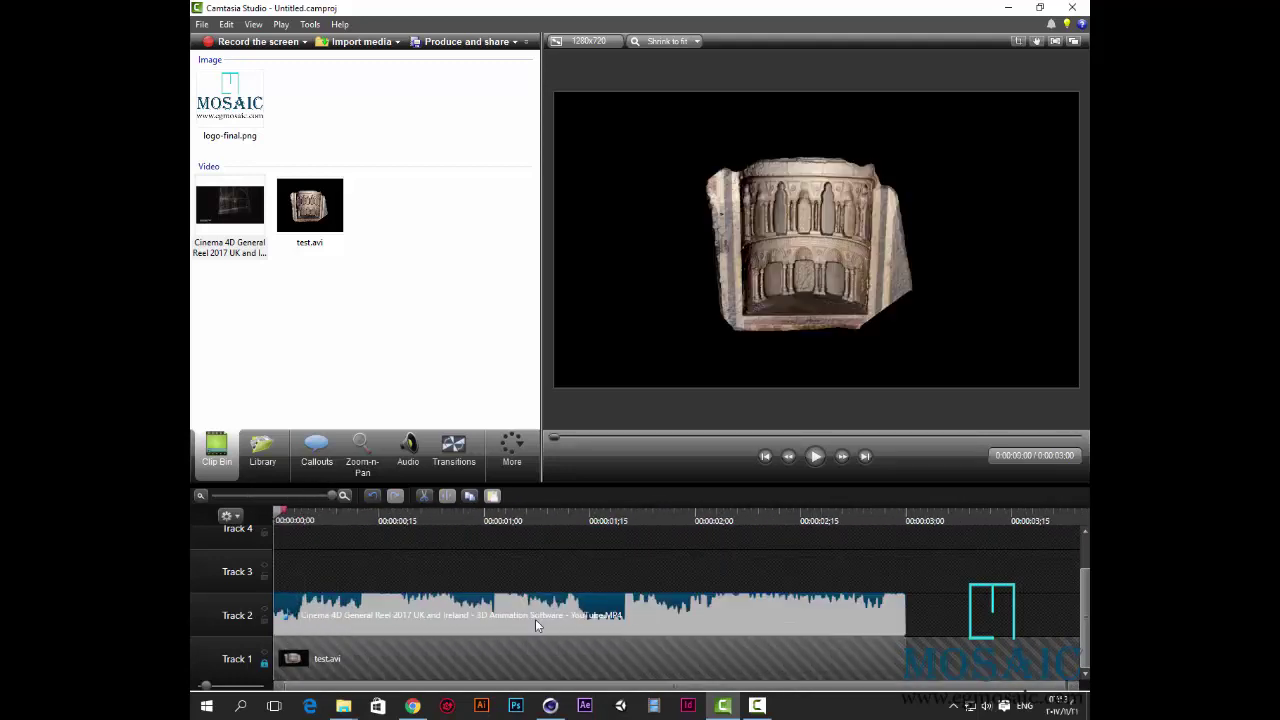
key(space)
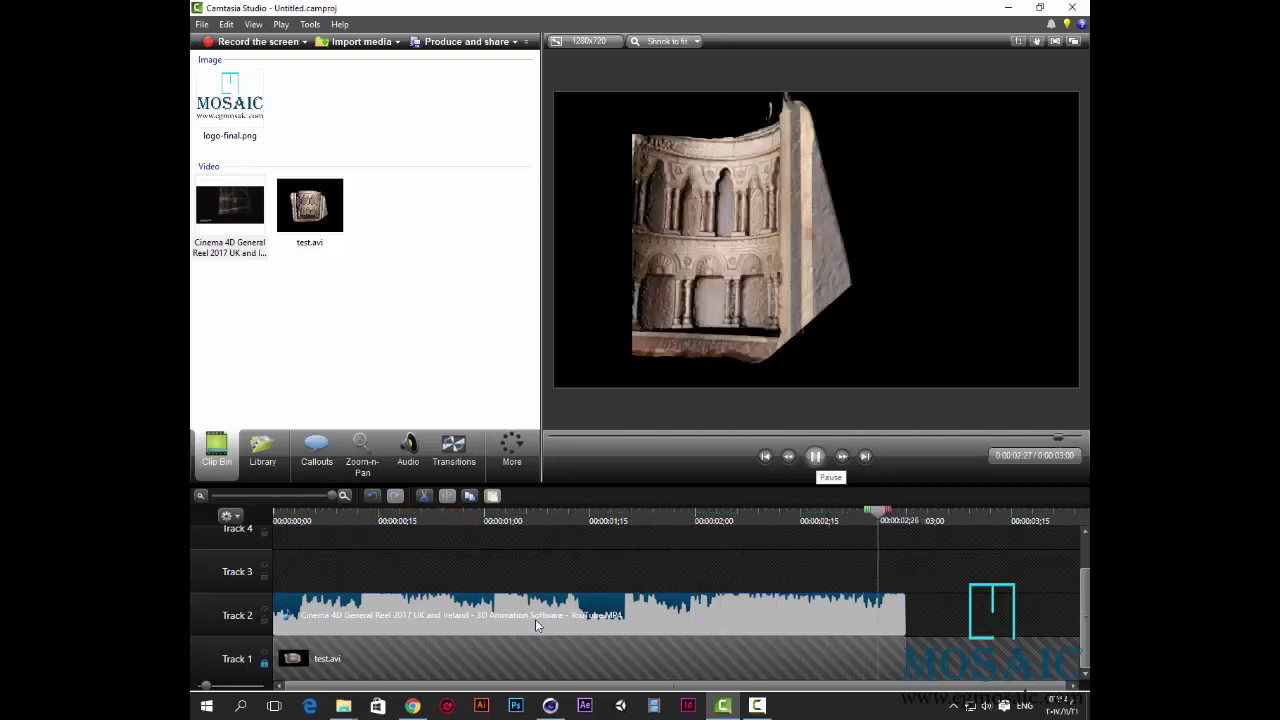
key(Home)
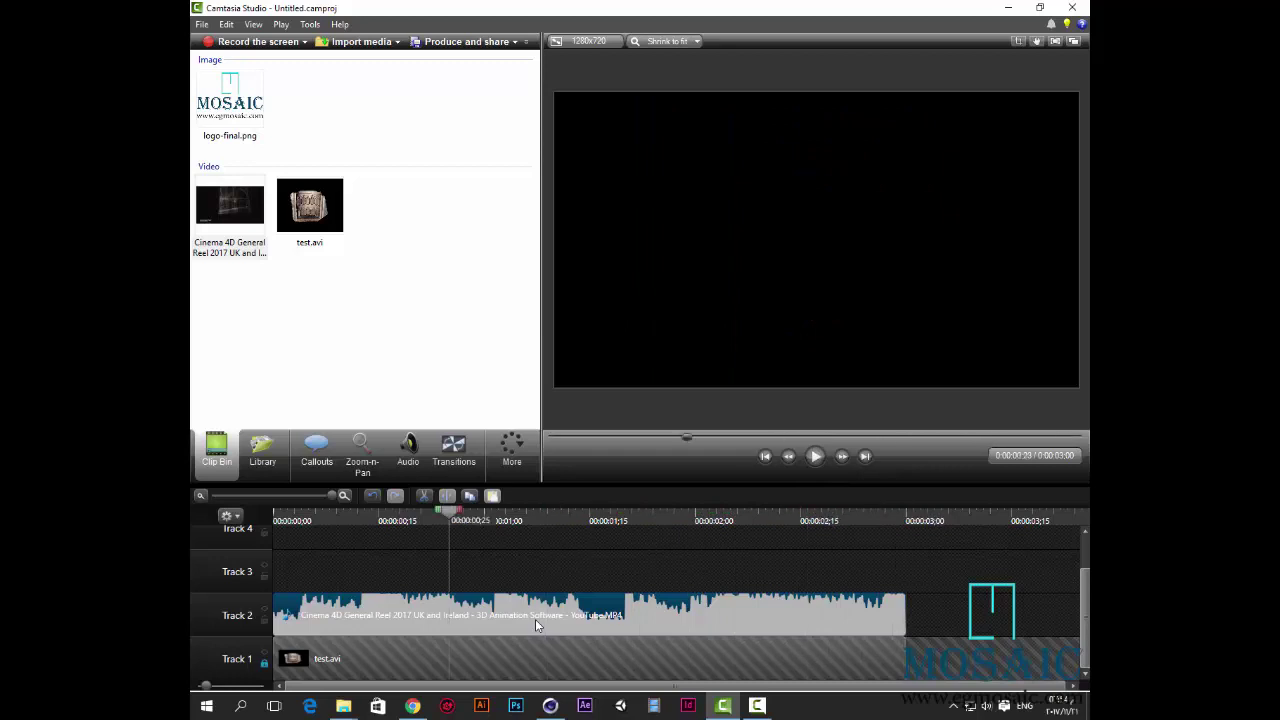
Place logo-final.png at the start of Track 3 and trim it to end with the reel audio at 3 seconds
key(Up)
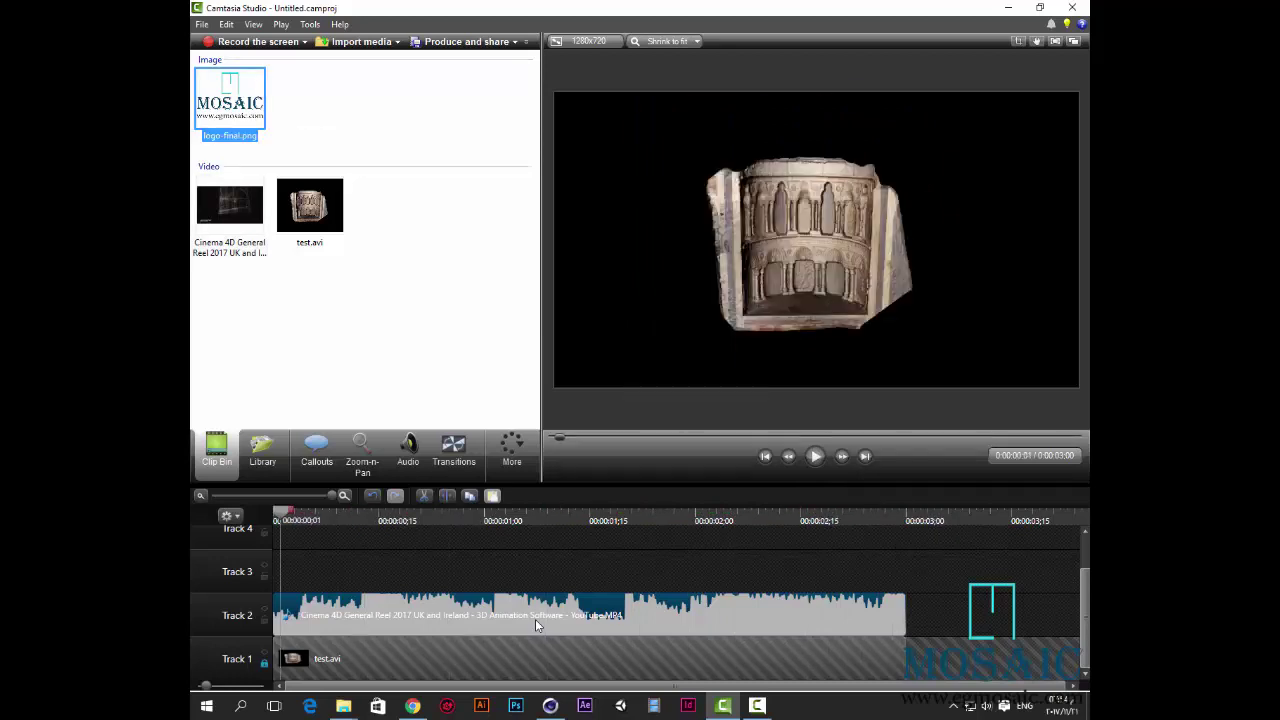
key(ctrl+z)
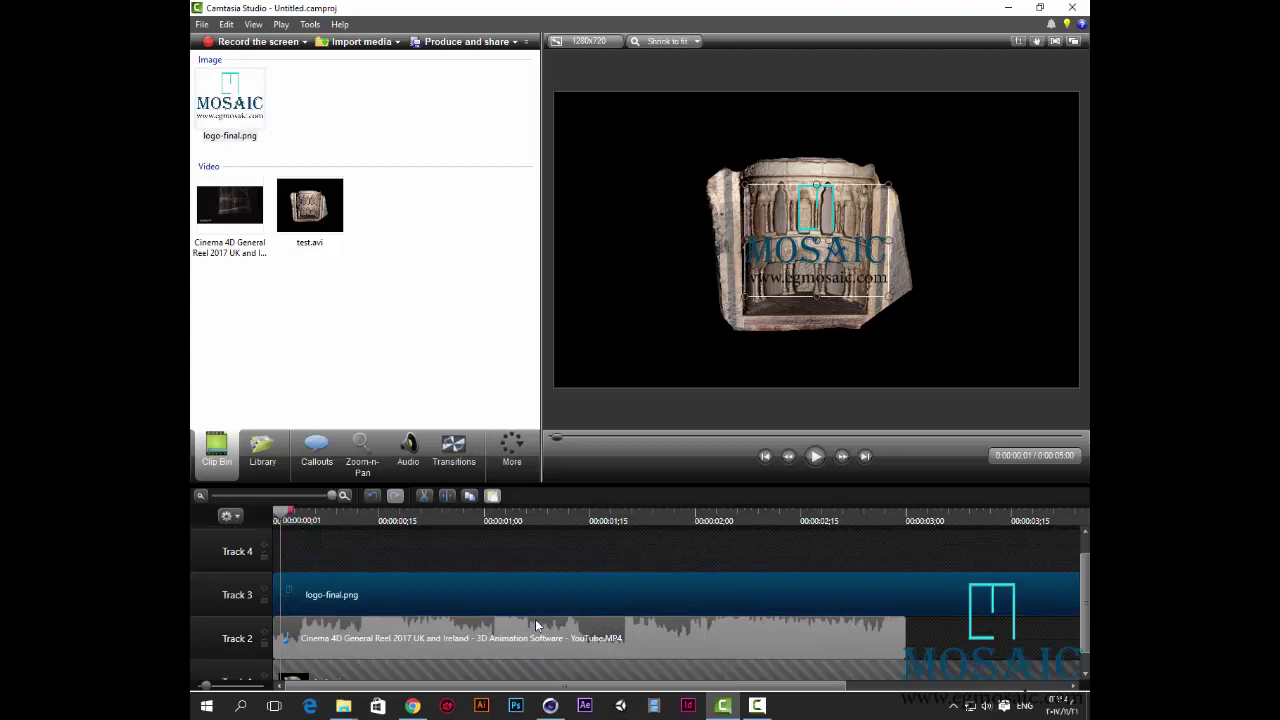
scroll(535, 625, down, 4)
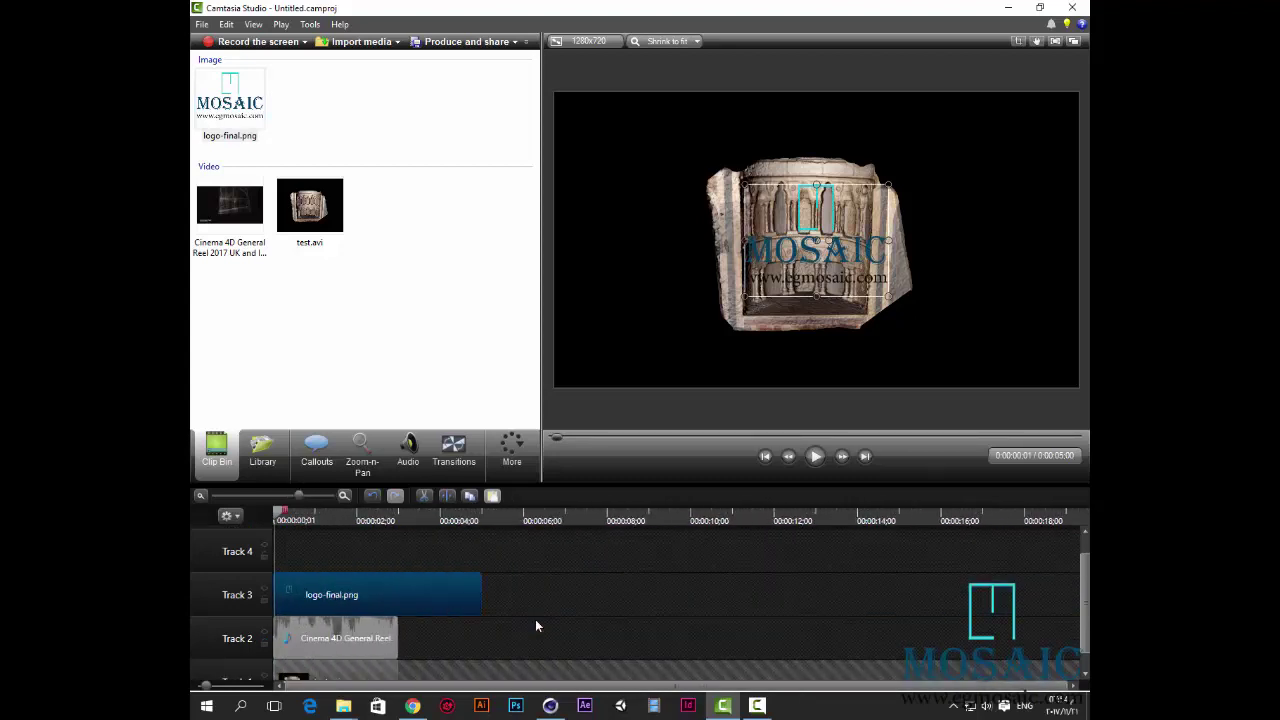
drag(480, 594, 397, 594)
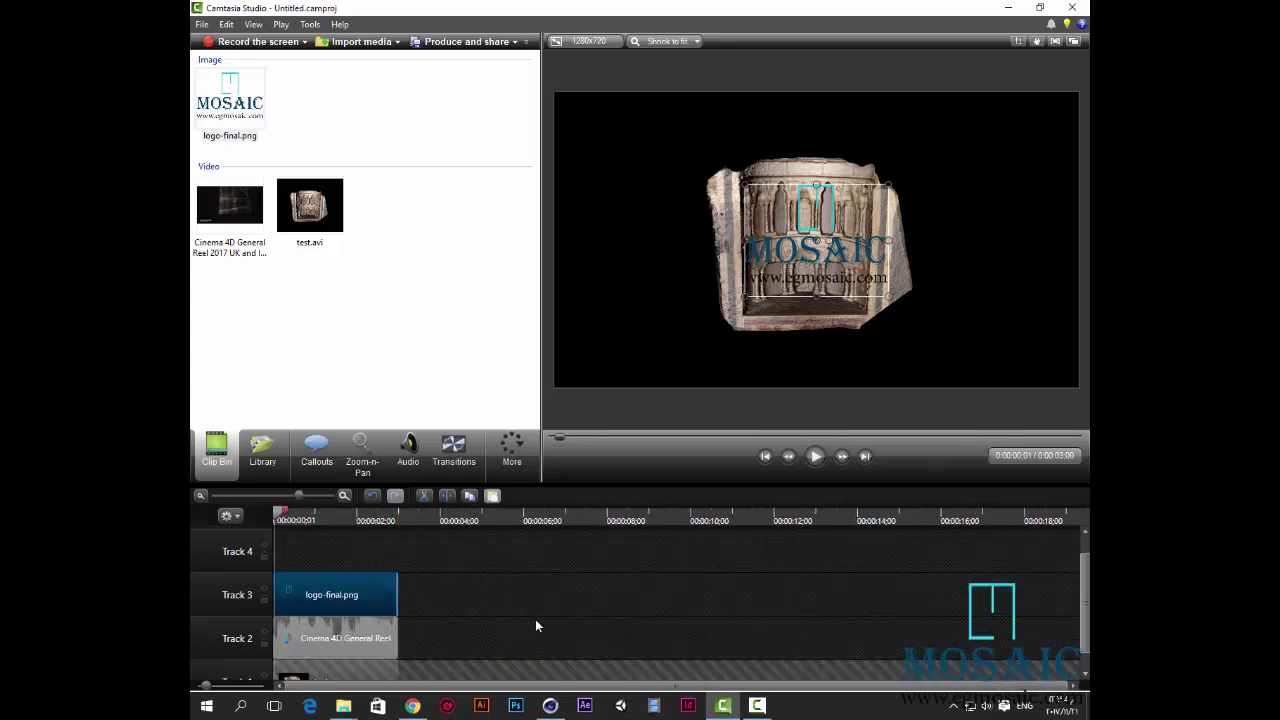
Shrink the logo into the upper-right corner of the video frame and play the timeline to its end
drag(816, 240, 999, 156)
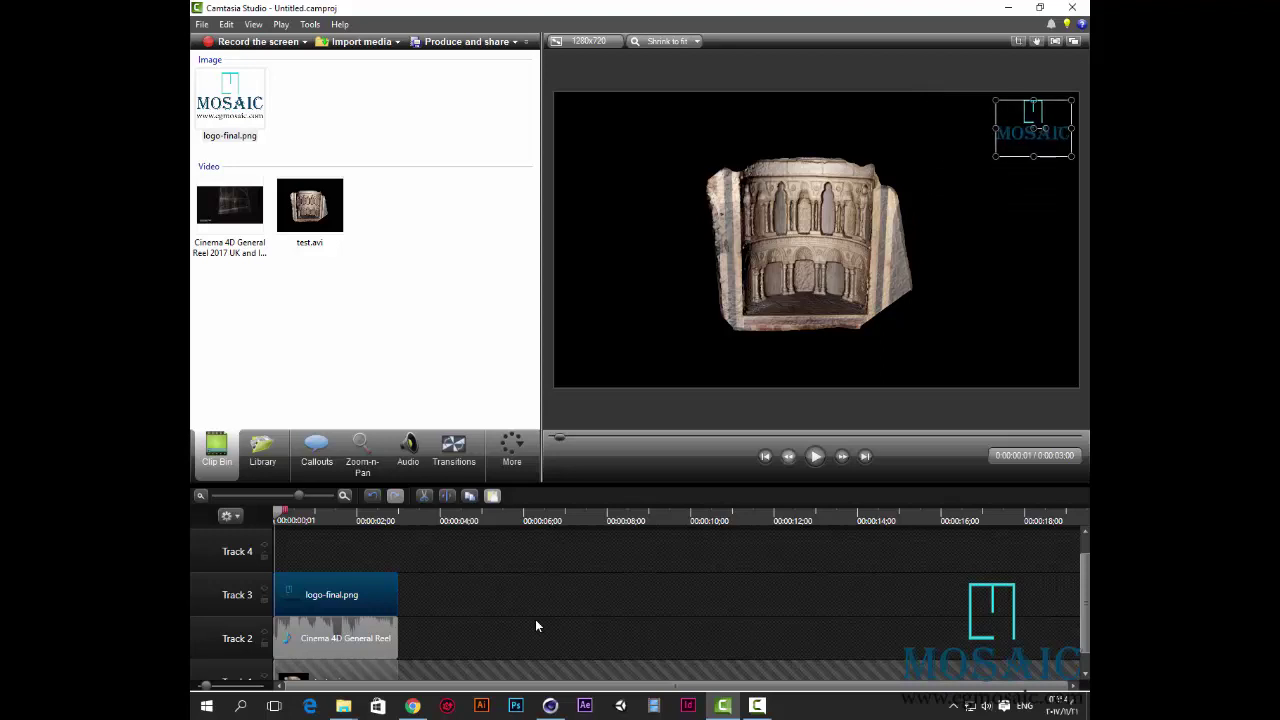
key(space)
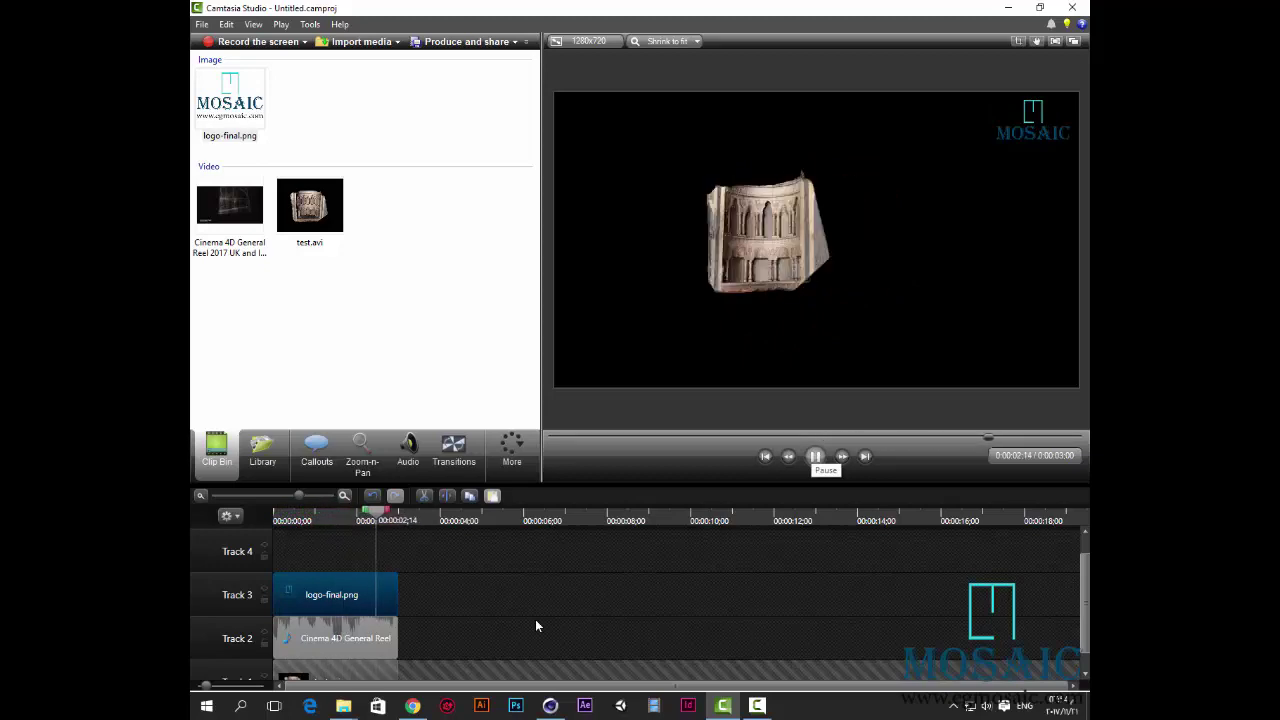
key(space)
Produce the timeline as Untitled.mp4 with the MP4 only (up to 720p) preset in the desktop's New folder (8), and close the playback window
key(ctrl+p)
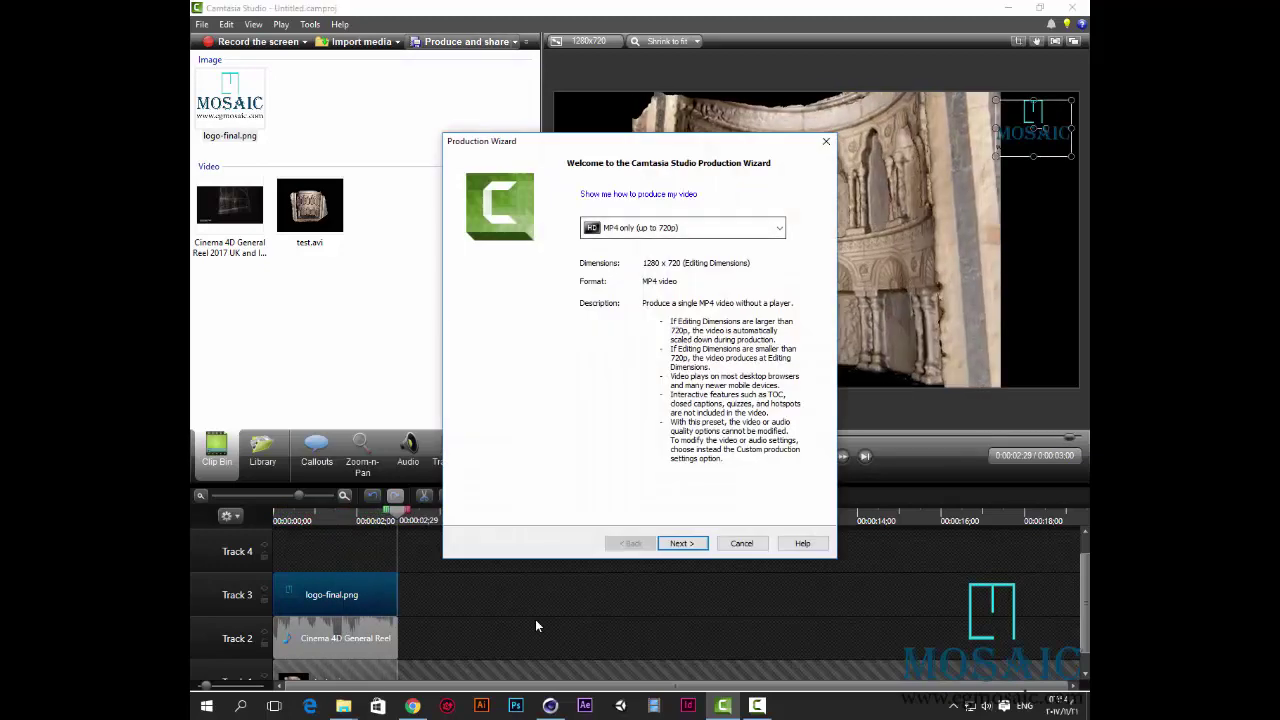
key(Return)
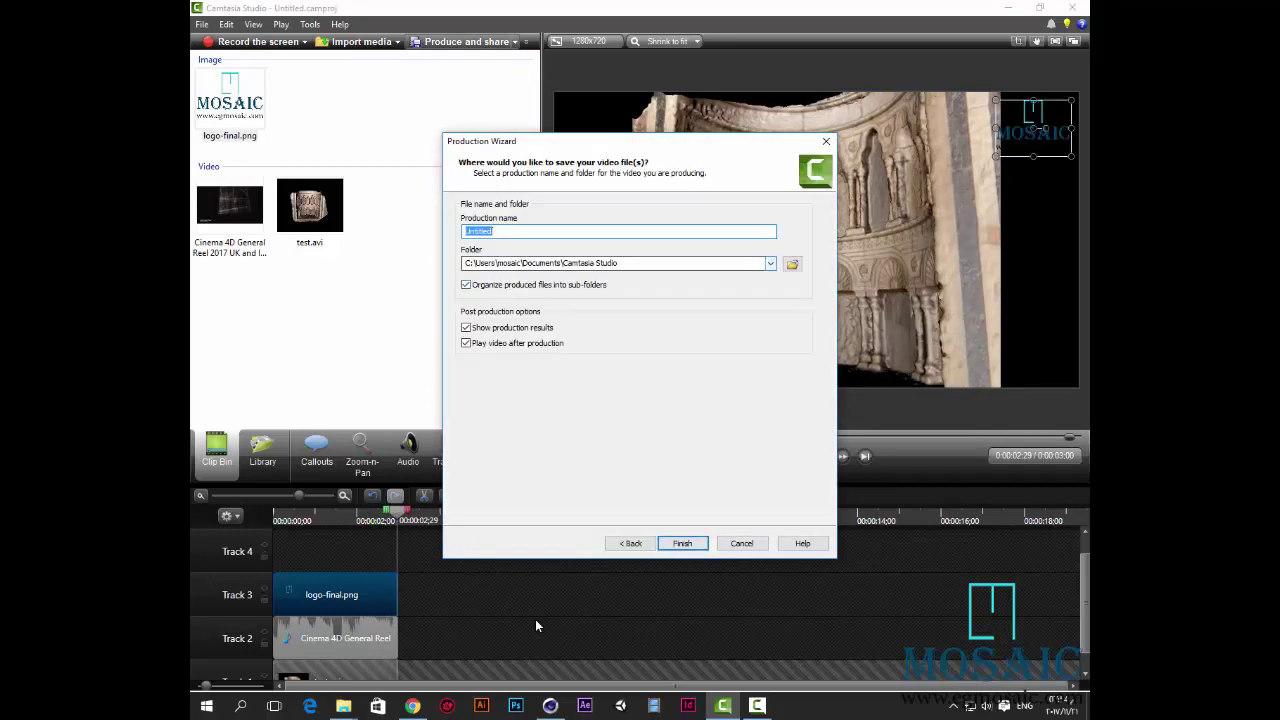
key(Tab)
key(Tab)
key(Return)
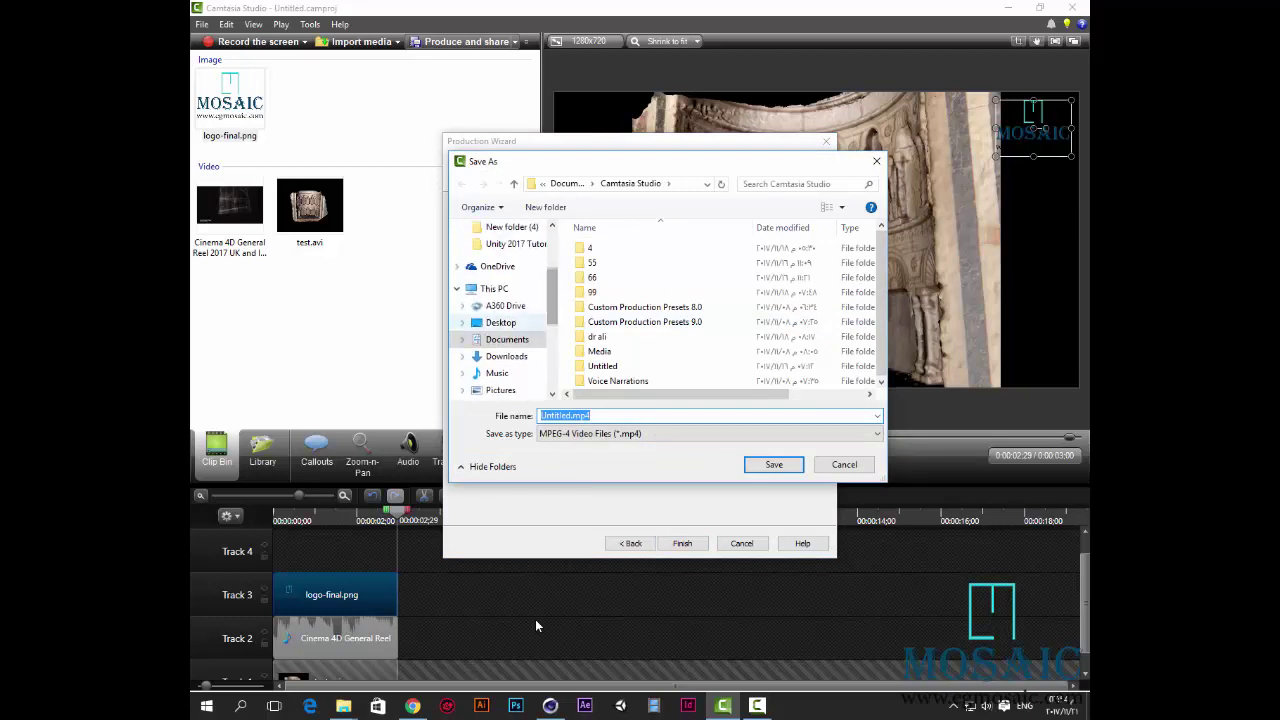
click(500, 322)
drag(881, 250, 881, 297)
double_click(835, 332)
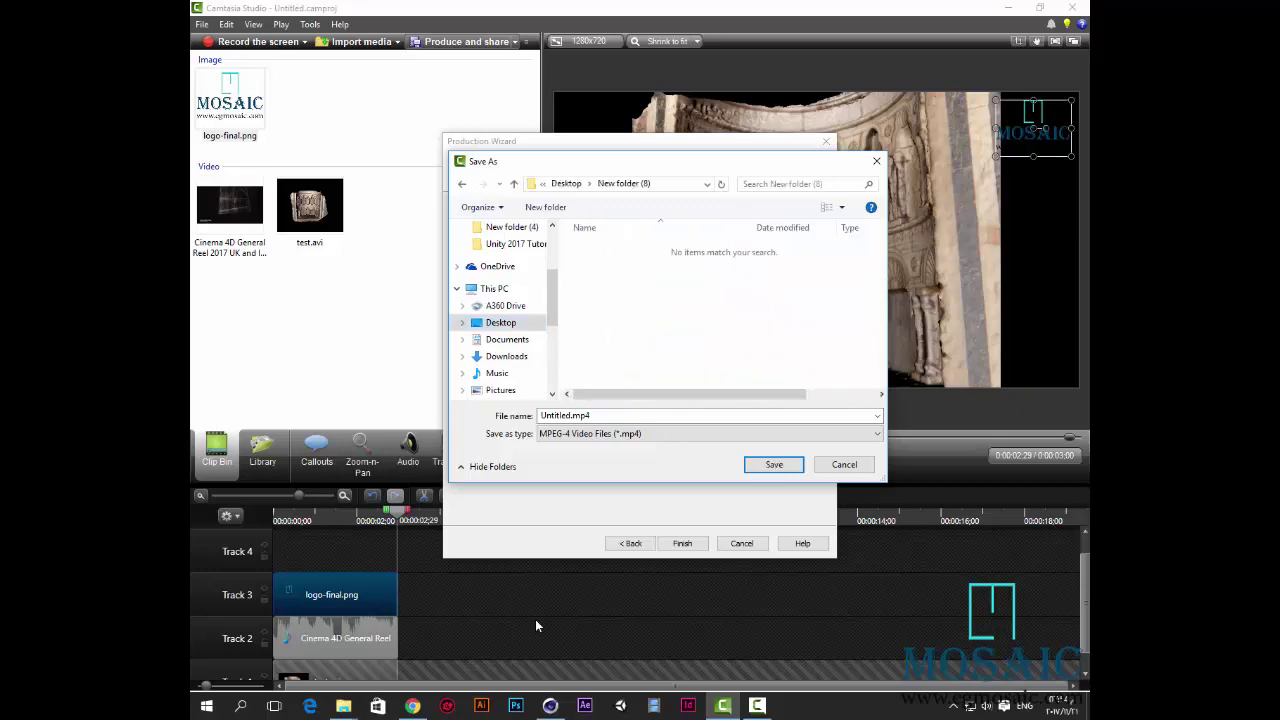
key(Return)
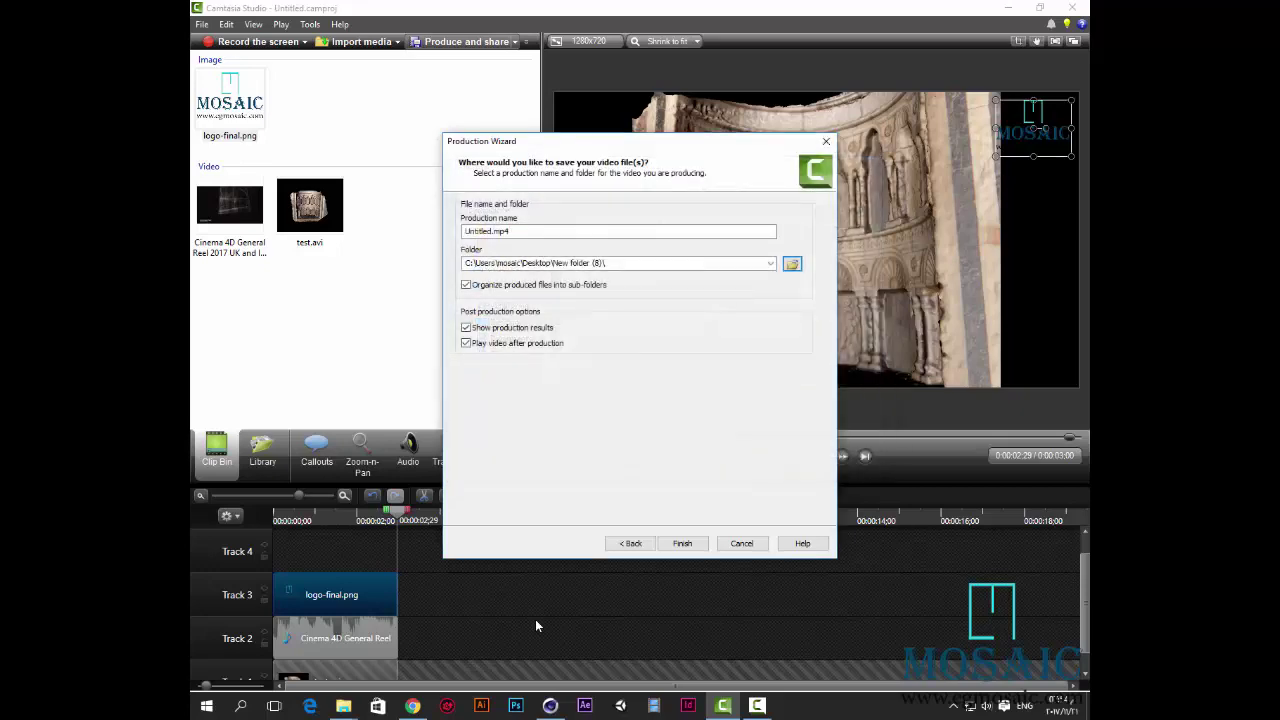
key(Return)
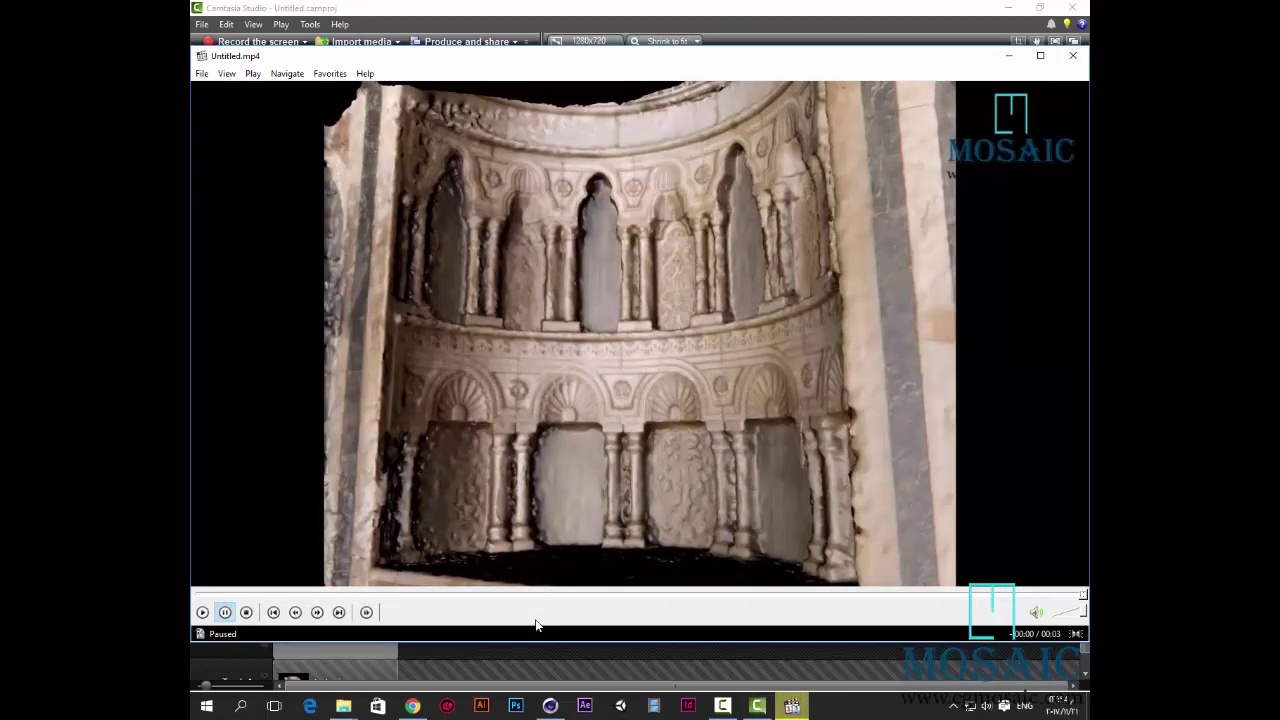
key(alt+F4)
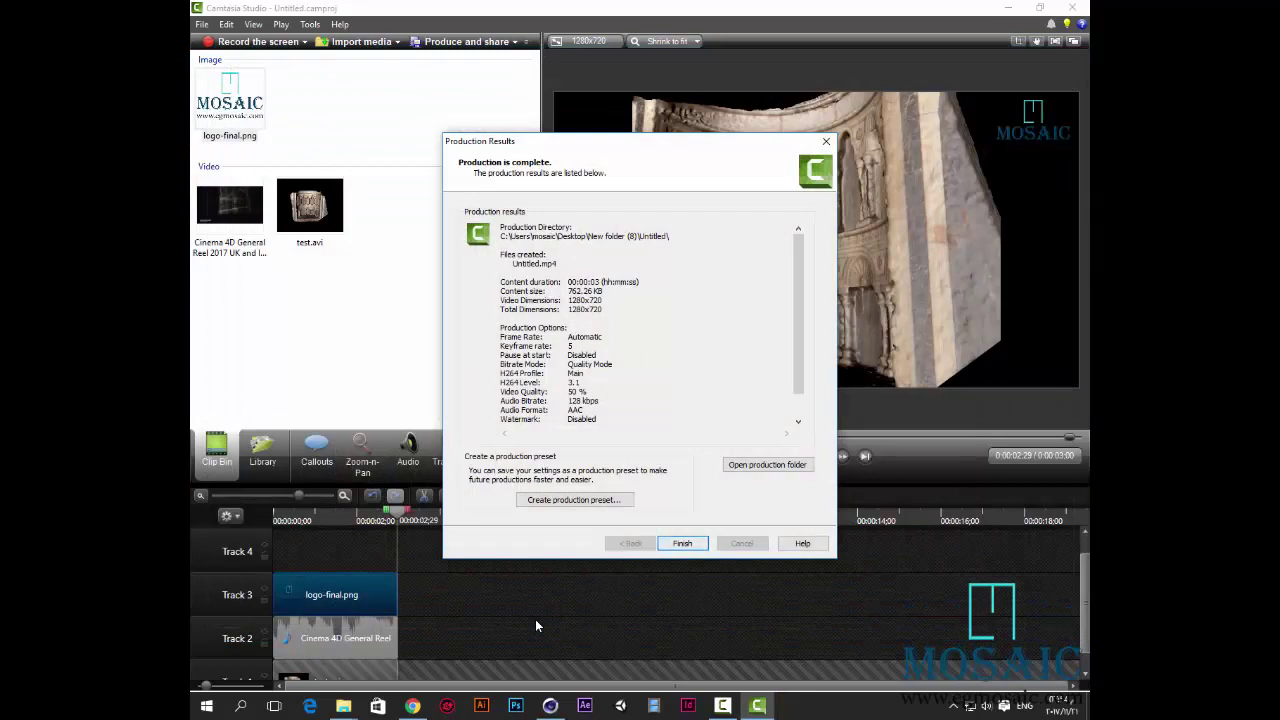
Finish the production, play the produced Untitled.mp4 from the Untitled subfolder of New folder (8), and close the player
key(Return)
key(super+d)
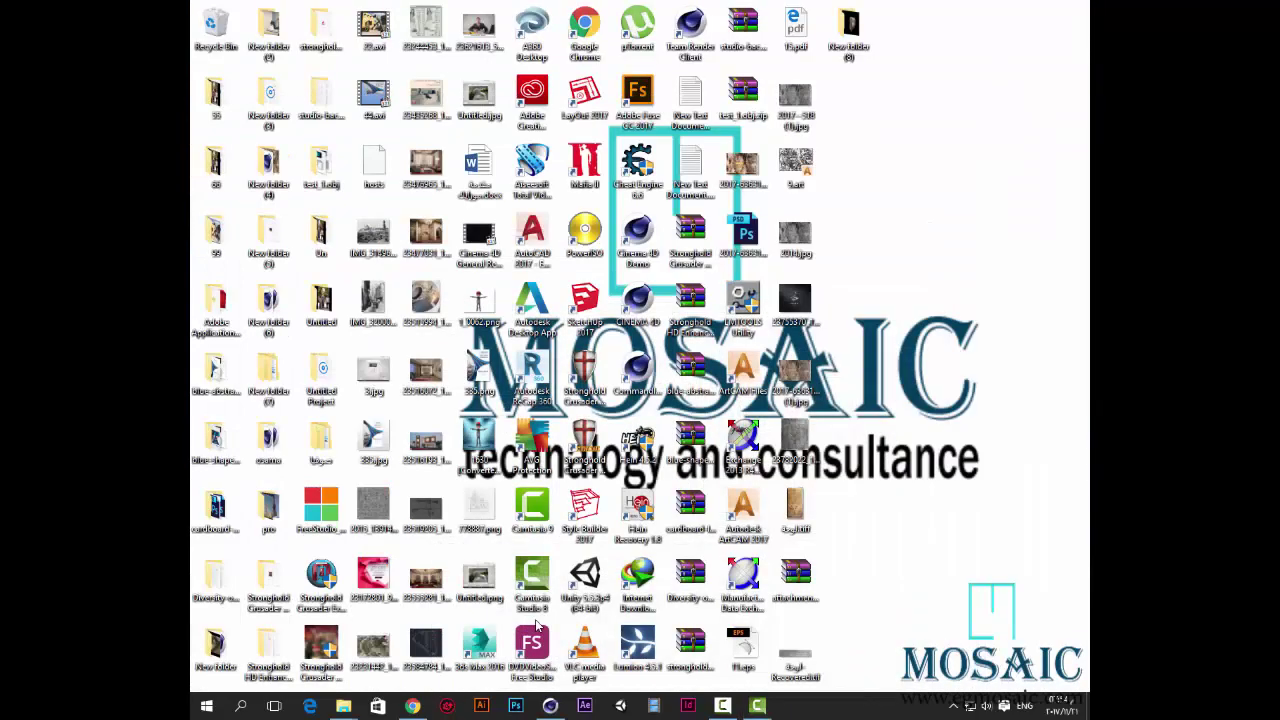
key(super+Up)
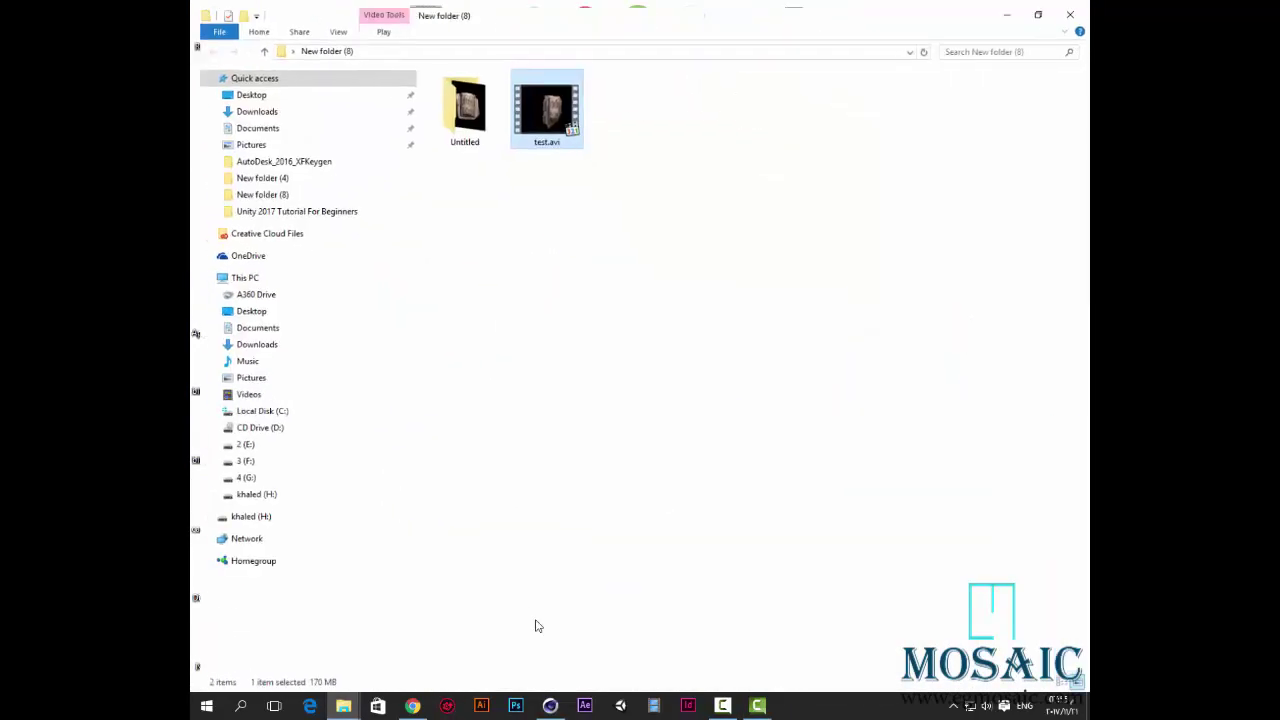
key(Left)
key(Return)
key(Right)
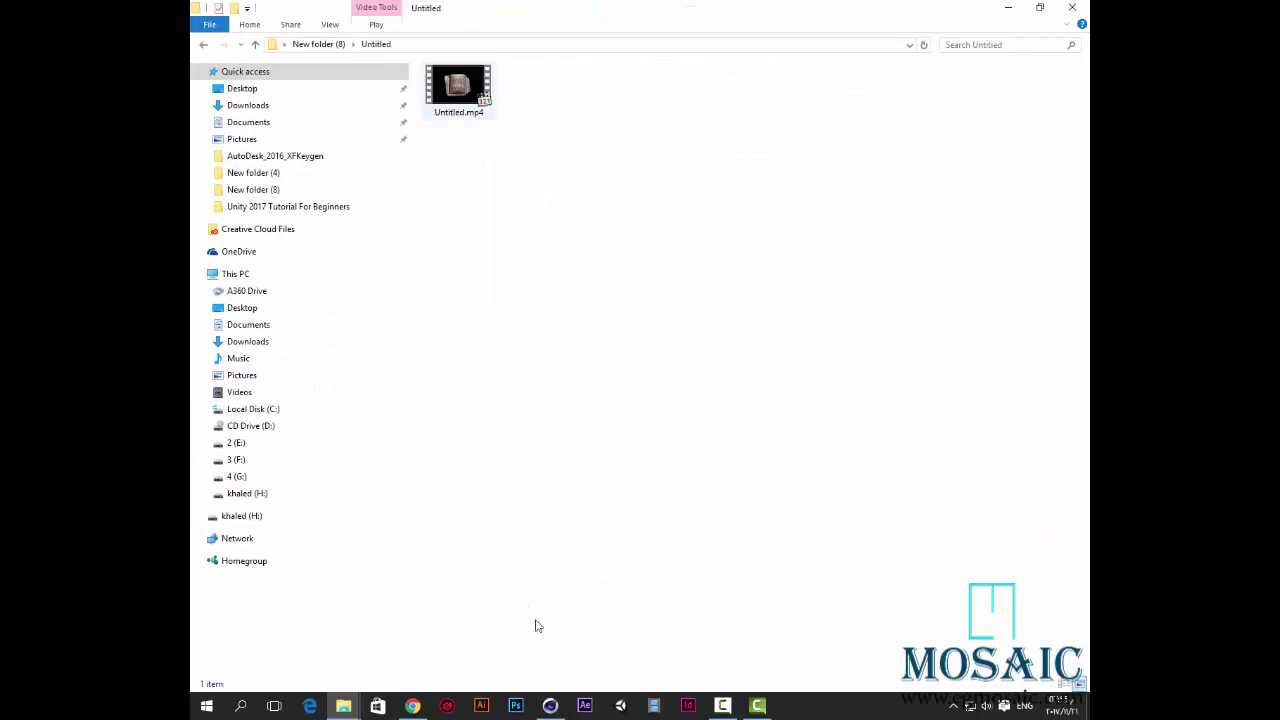
key(Return)
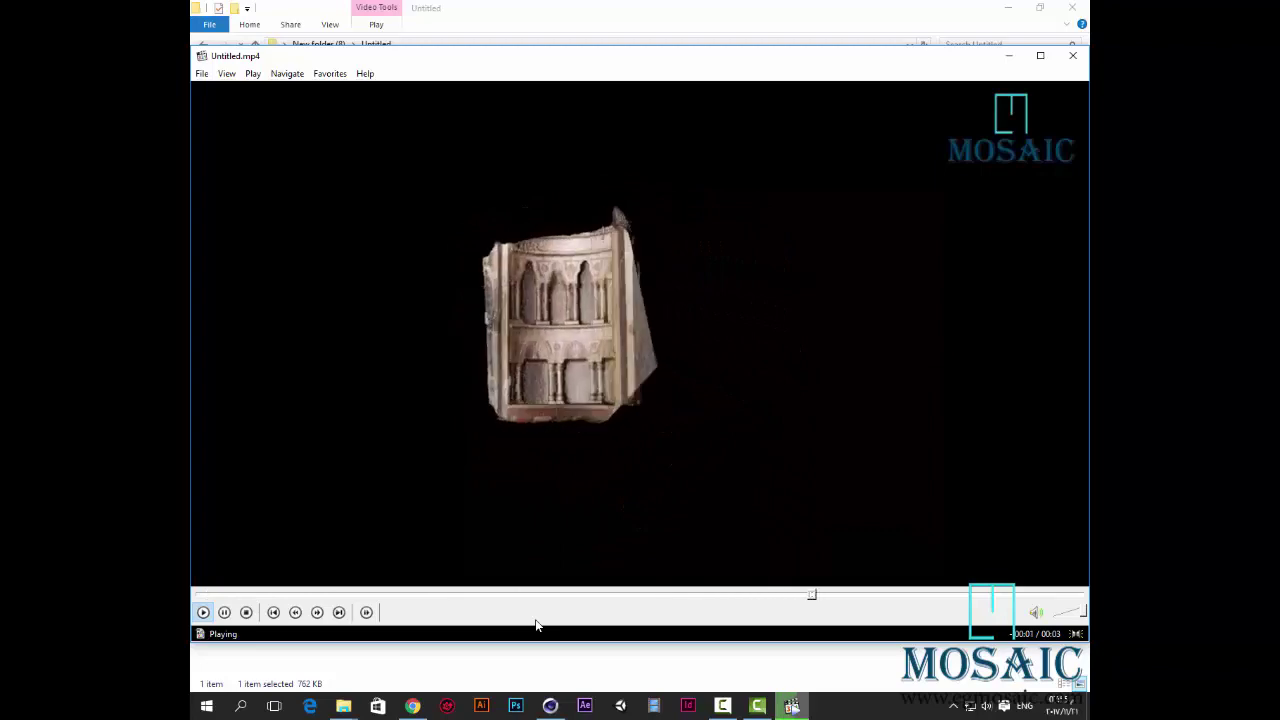
key(alt+F4)
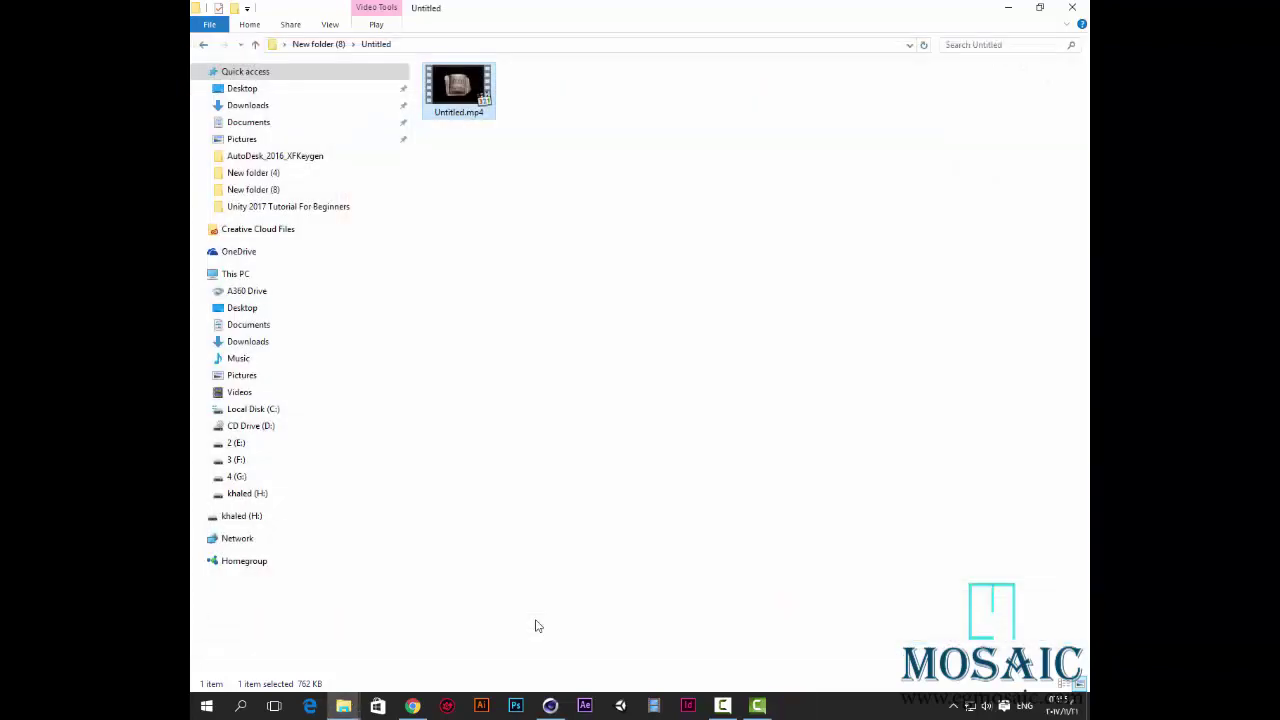
Switch to the Facebook group in Chrome and look through its posts about 123D Catch and the ReCap Pro trial
key(alt+Tab)
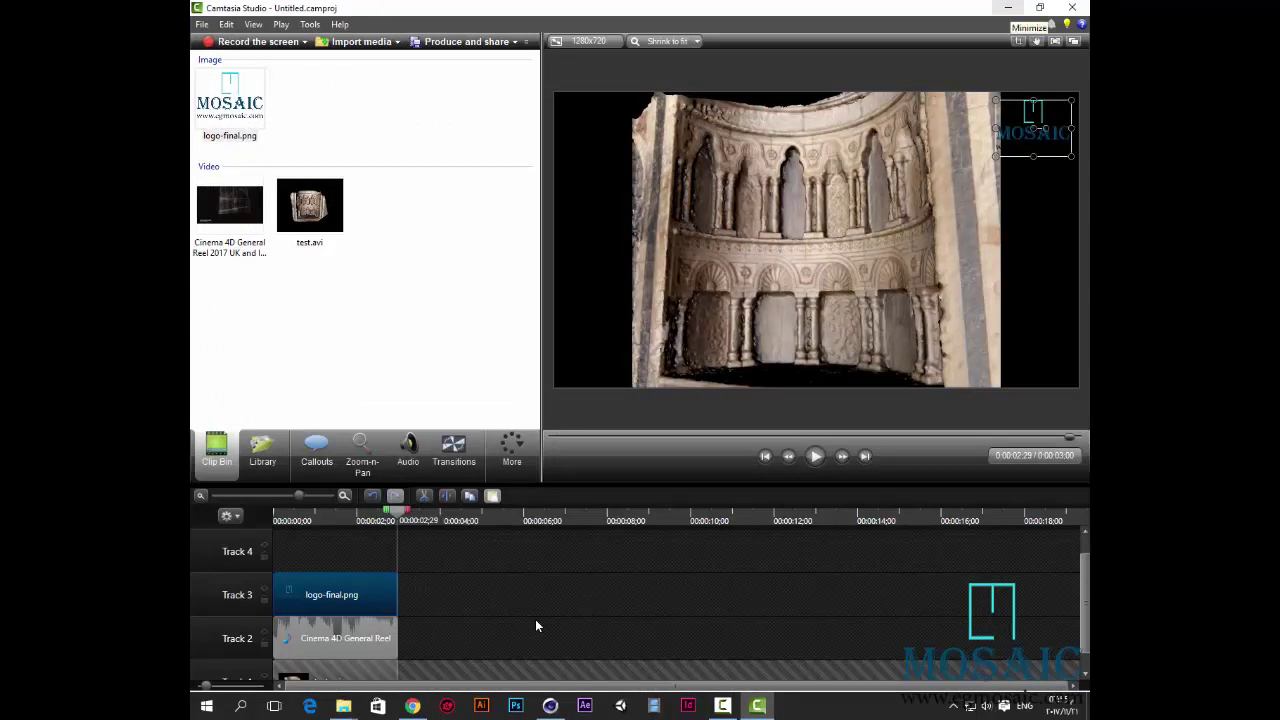
key(alt+Tab)
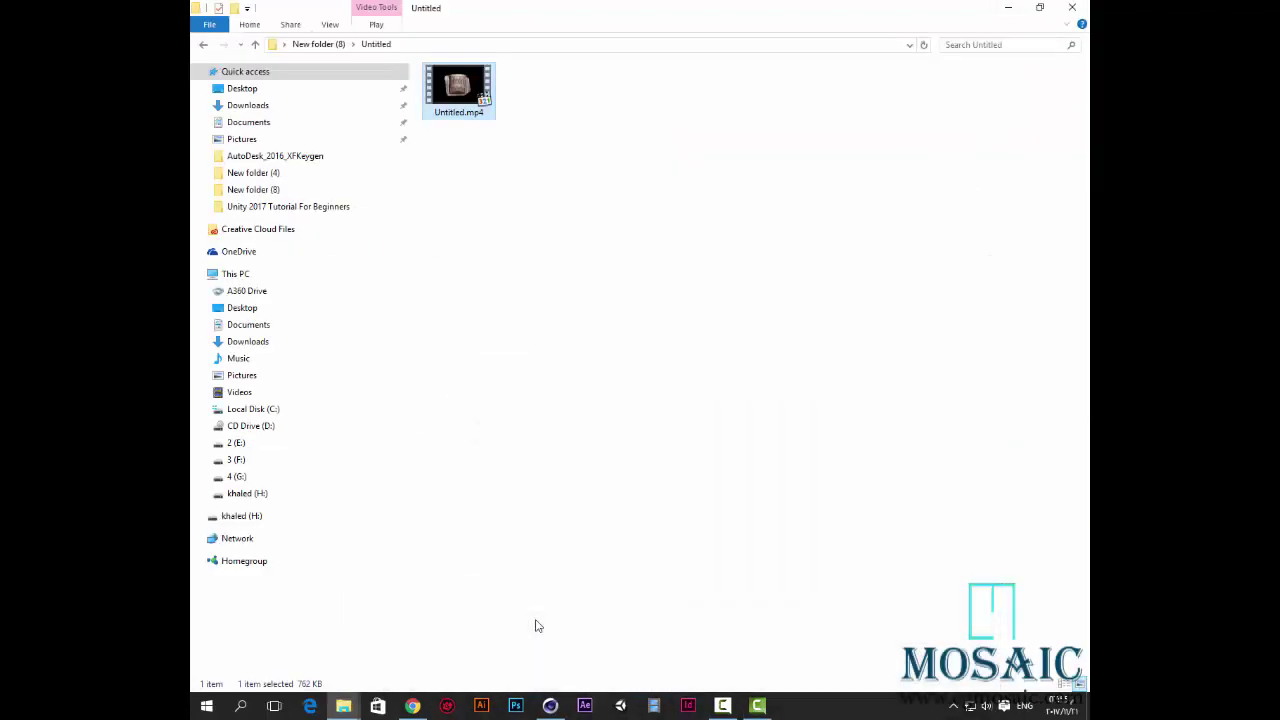
key(alt+Tab)
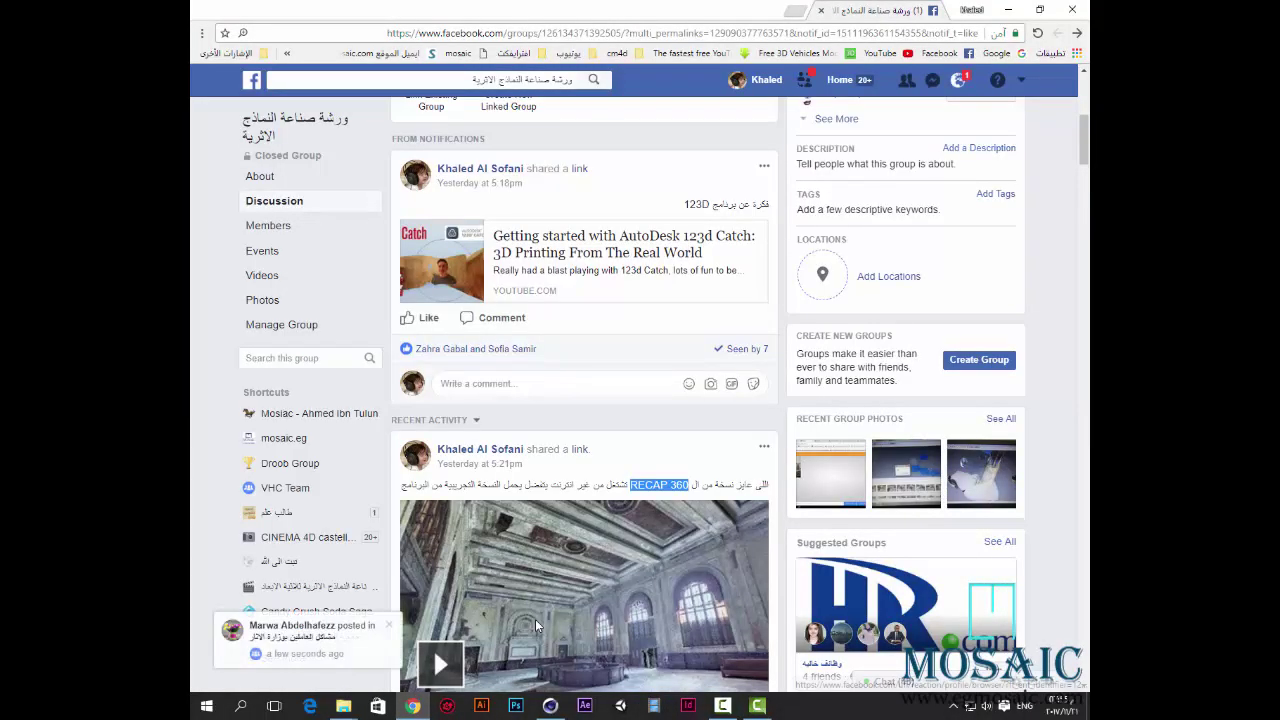
scroll(535, 625, up, 3)
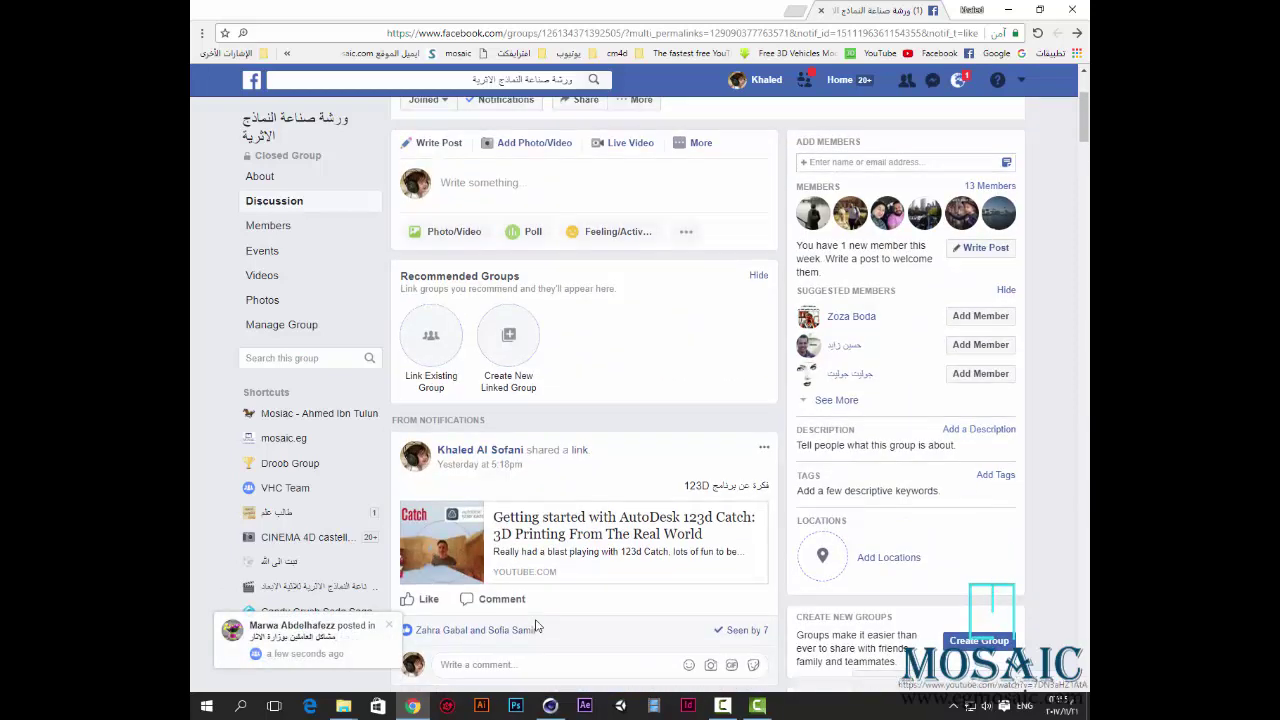
scroll(535, 625, down, 1)
scroll(535, 625, down, 4)
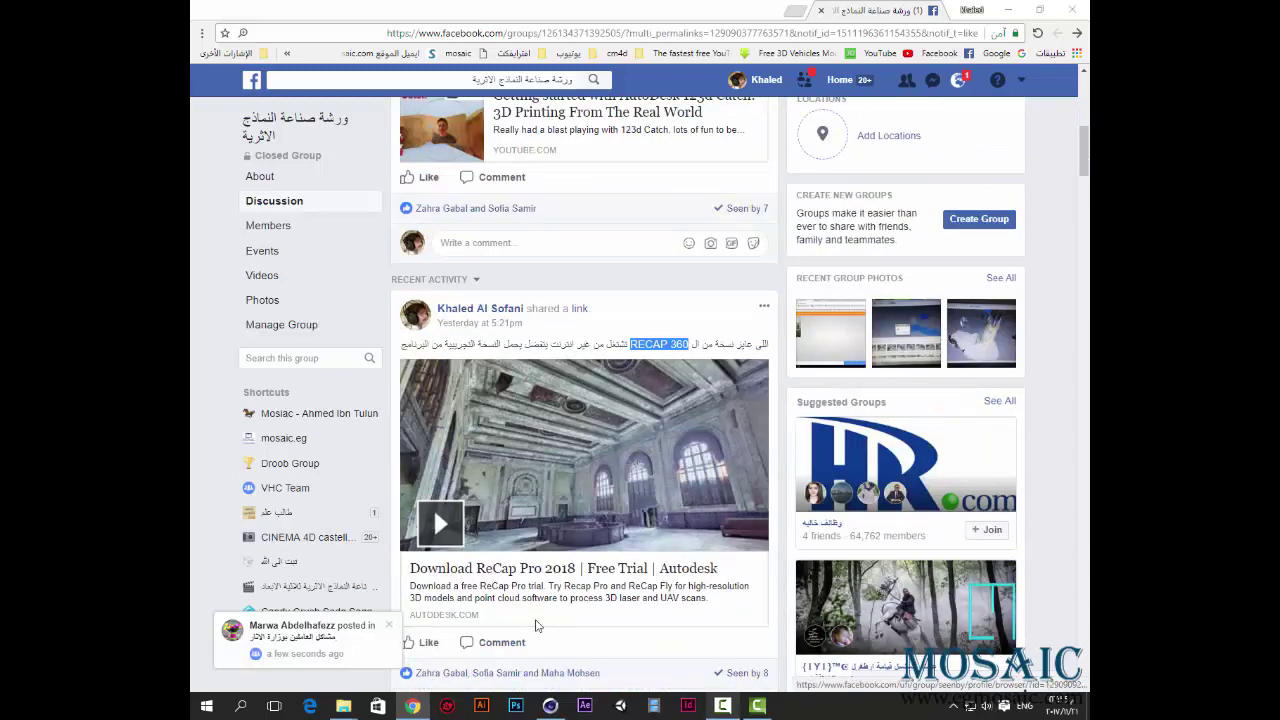